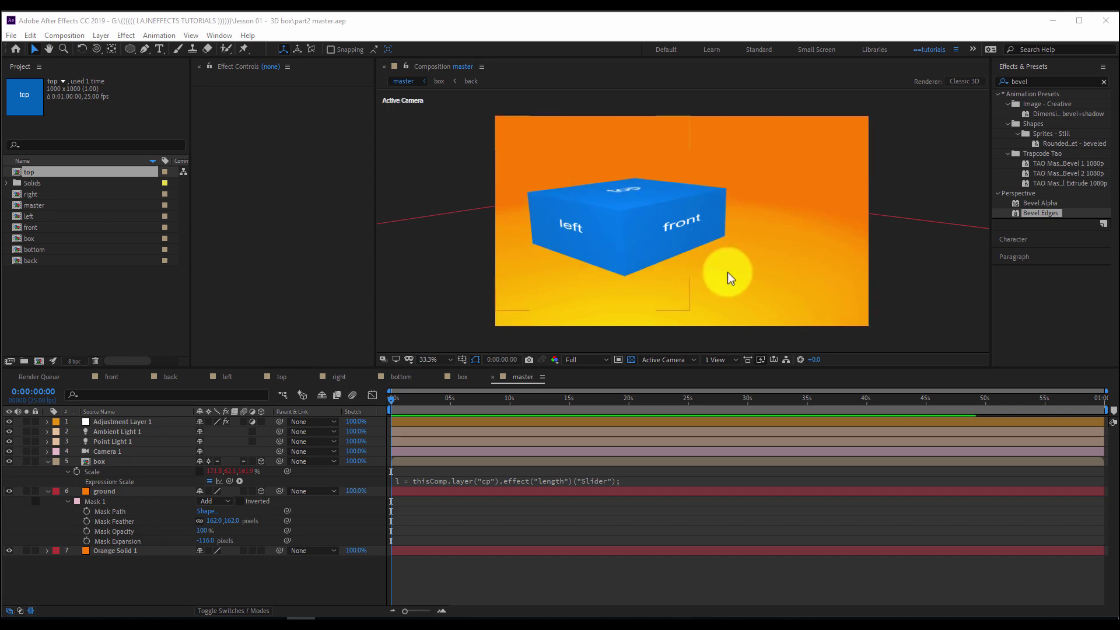
Step: Switch to Photoshop to examine the front.jpg box artwork, and return to the After Effects project
click(709, 205)
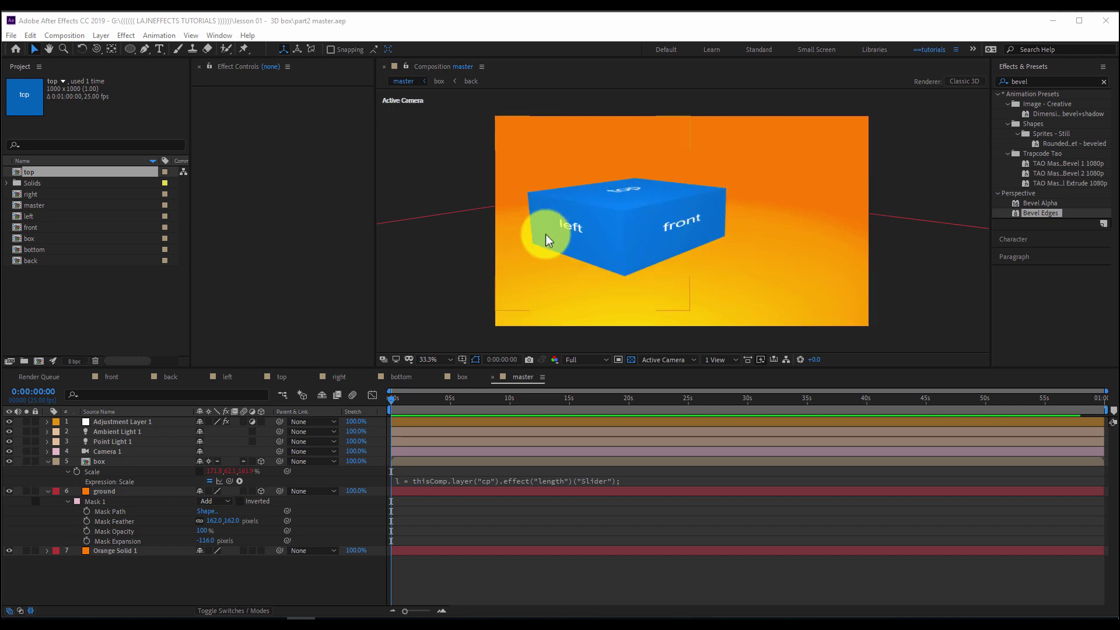
click(78, 296)
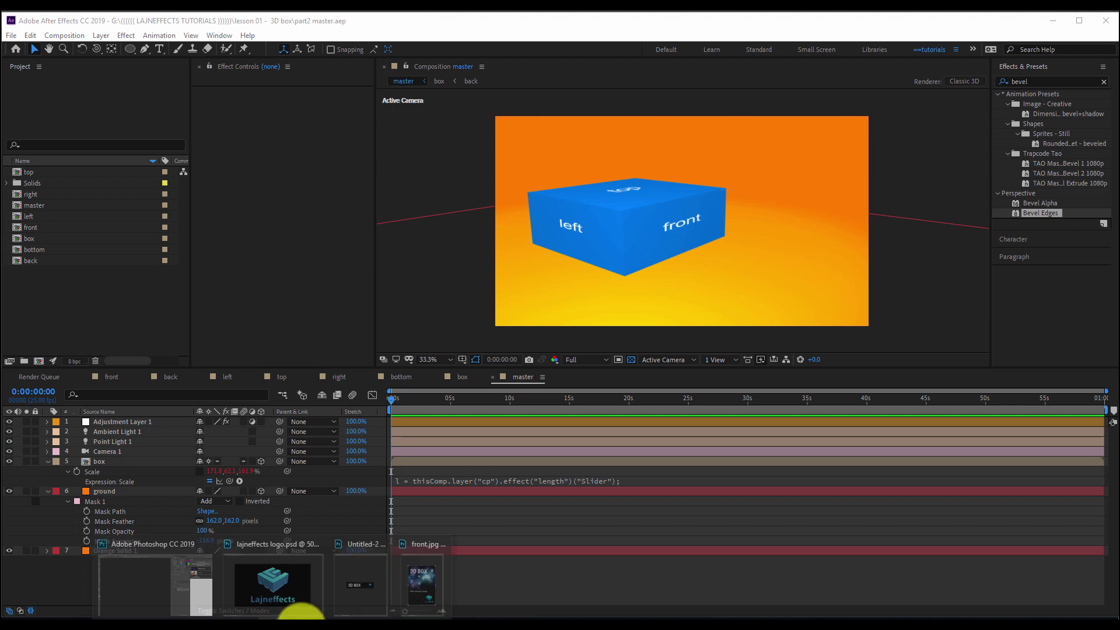
click(421, 593)
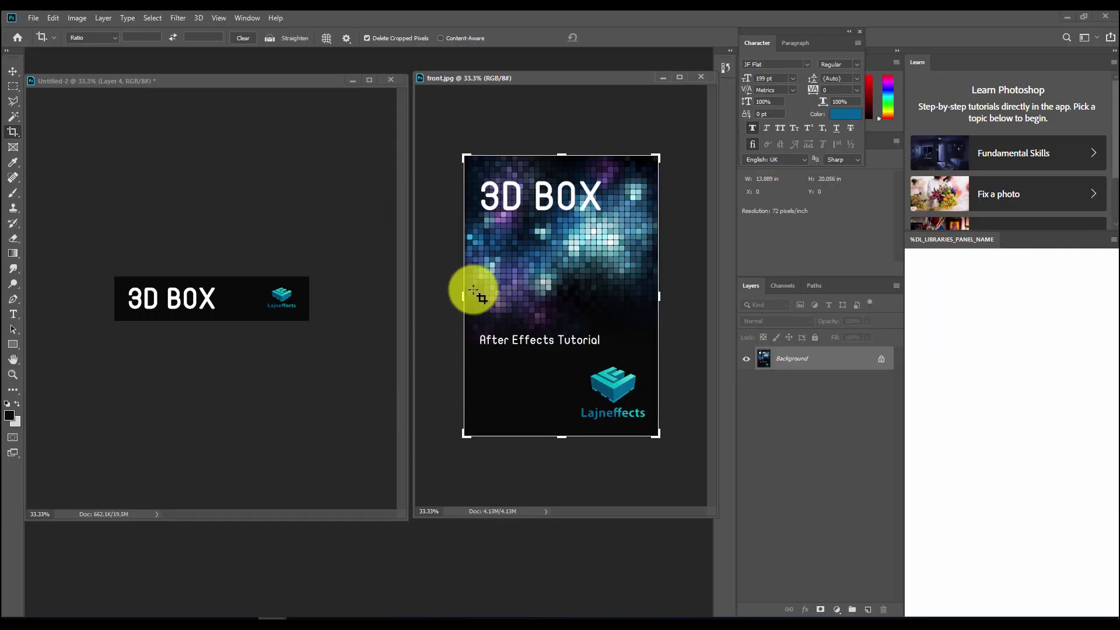
click(381, 613)
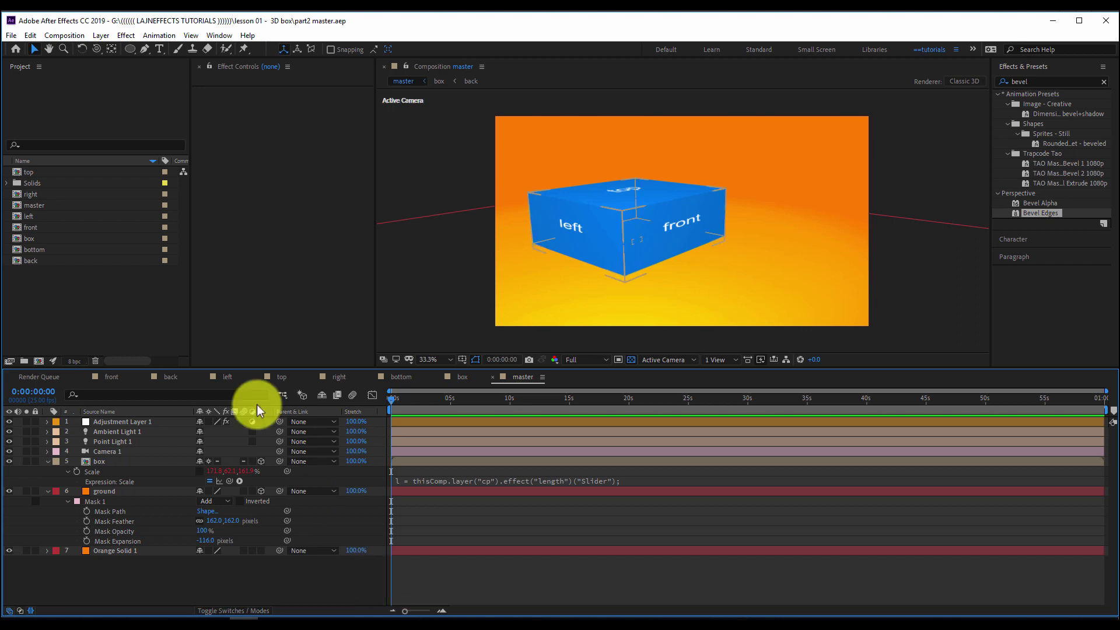
Step: Import back.jpg, bottom.jpg, front.jpg, left.jpg, right.jpg and top.jpg as footage
double_click(79, 281)
drag(537, 223, 132, 103)
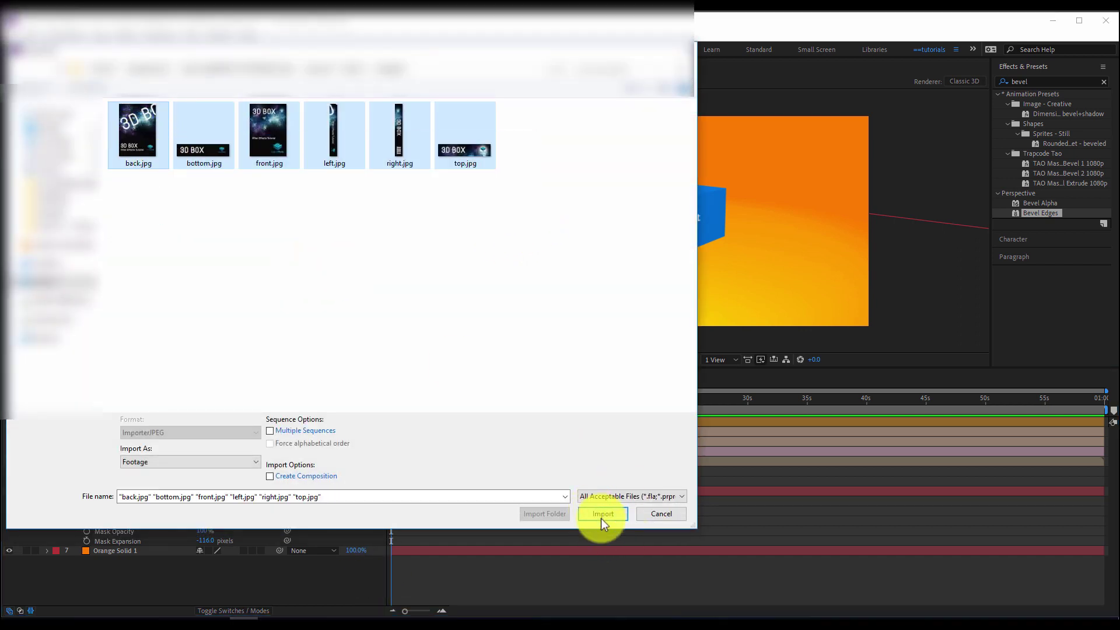
click(597, 512)
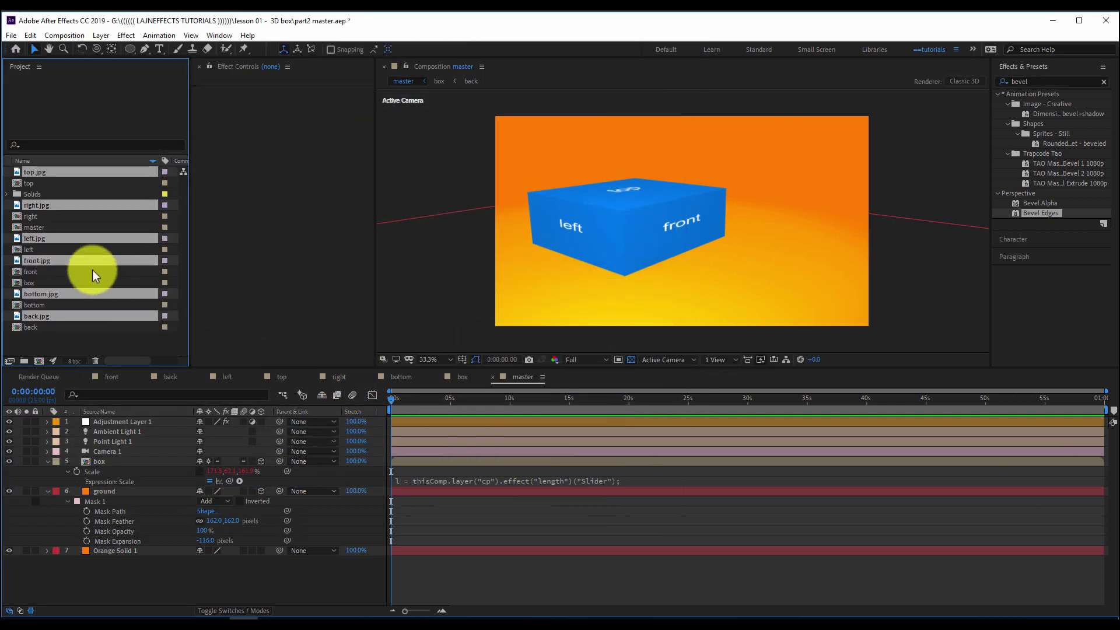
Step: Group the six imported images in a new project folder named "texture" and expand it
drag(37, 317, 23, 361)
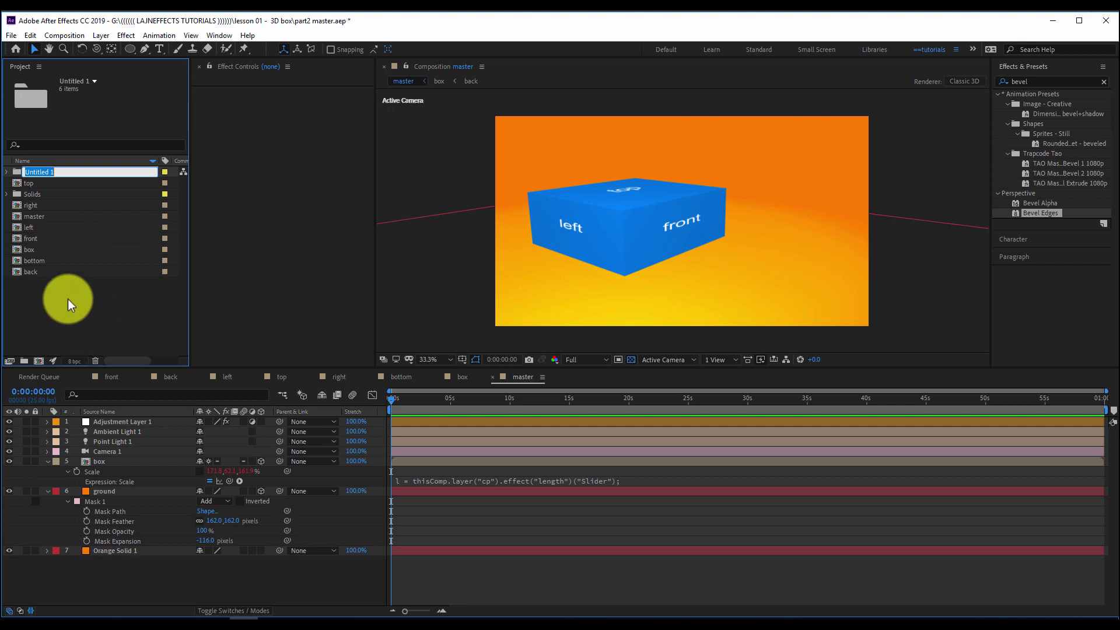
text(texture)
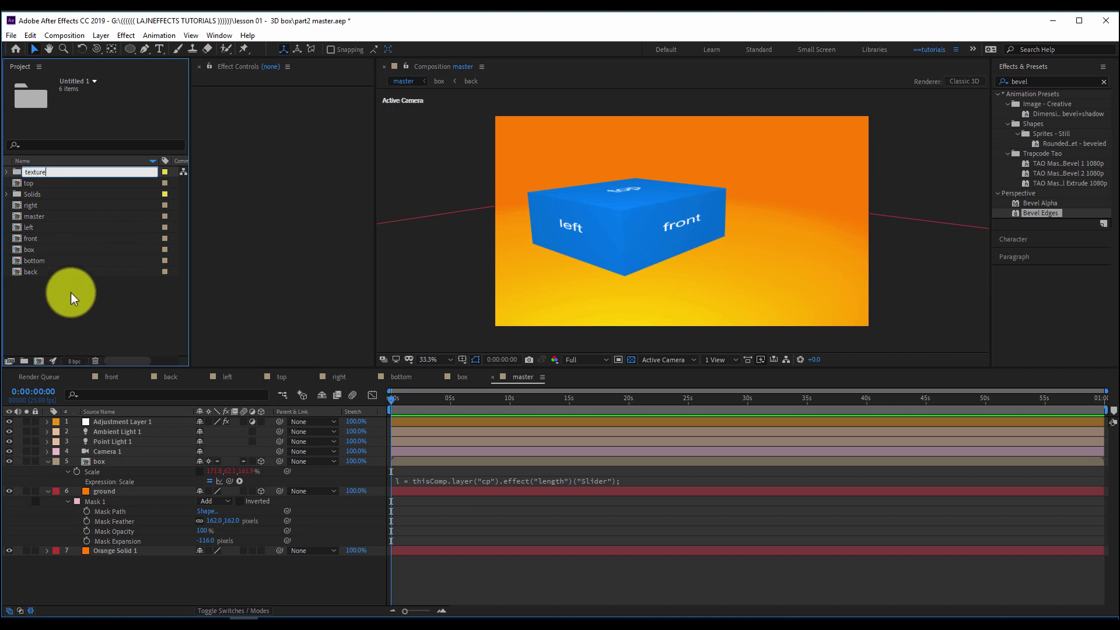
click(80, 300)
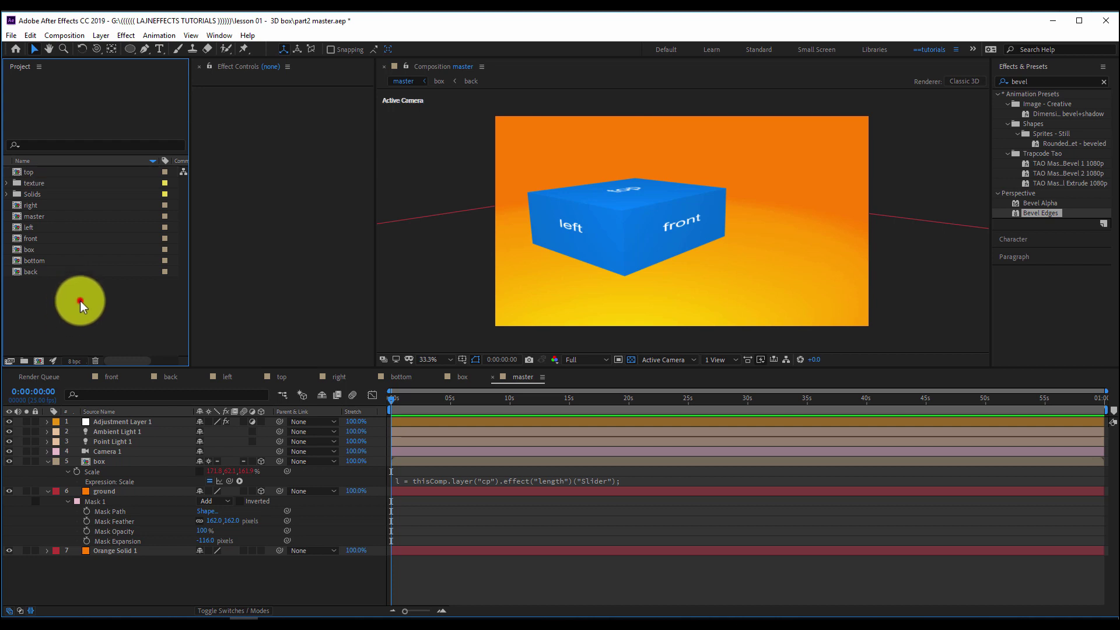
click(5, 183)
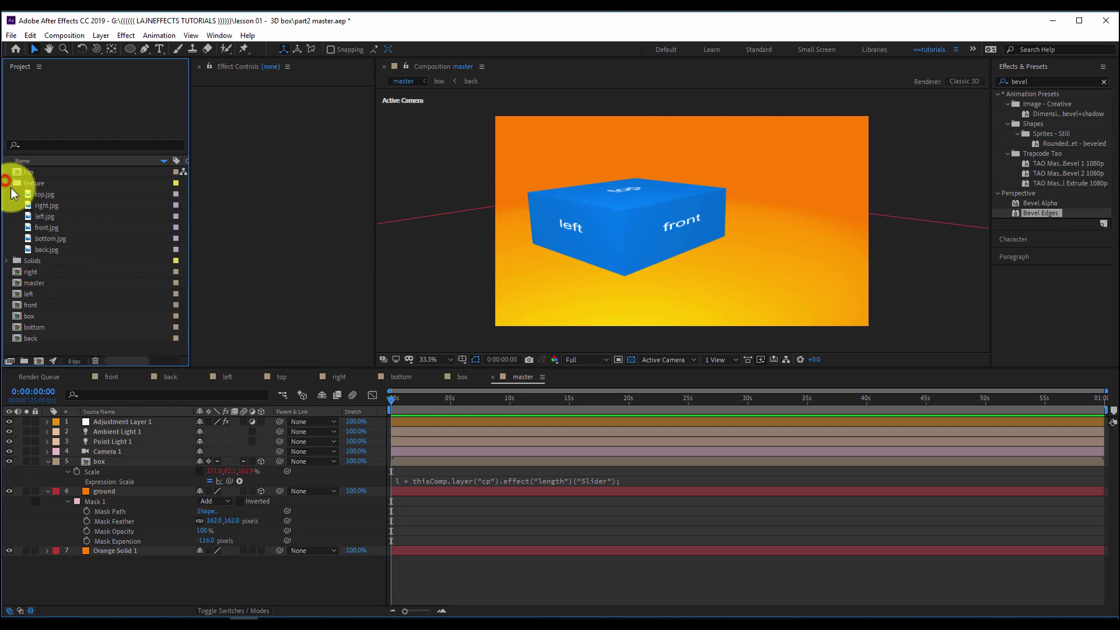
Step: Place front.jpg above the text in the front composition and back.jpg in the back composition, each stretched to fit its composition
click(111, 377)
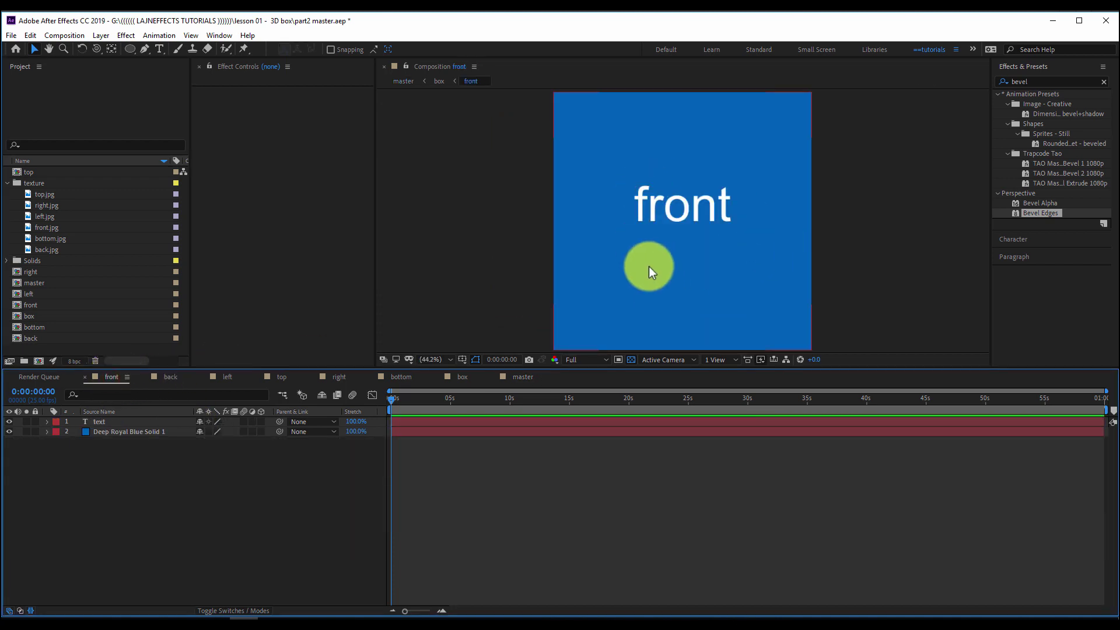
drag(52, 230, 87, 418)
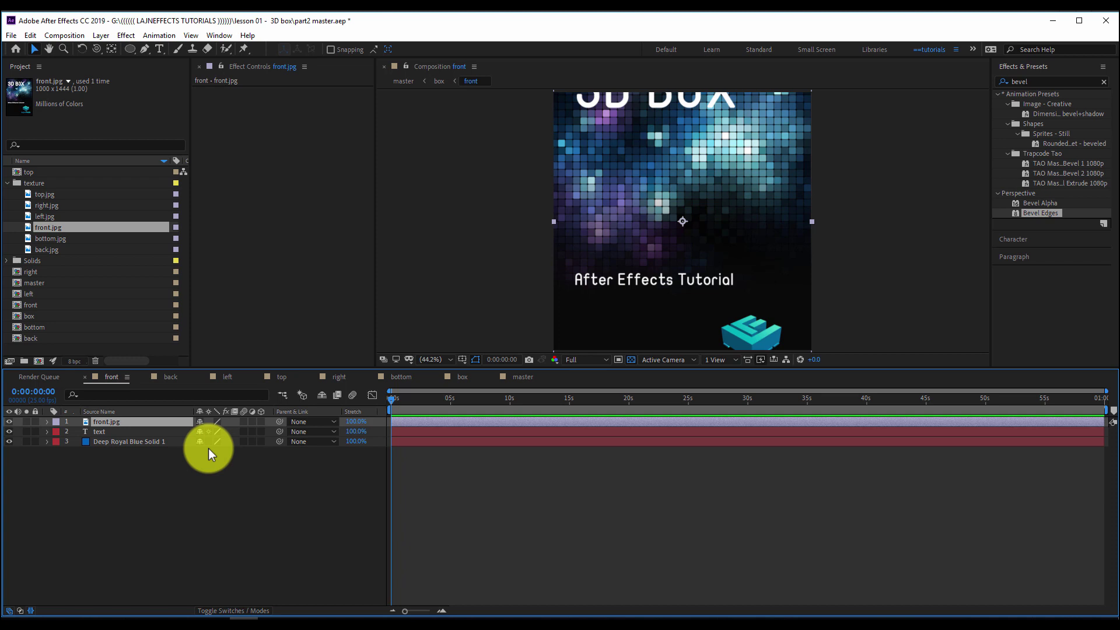
key(ctrl+alt+f)
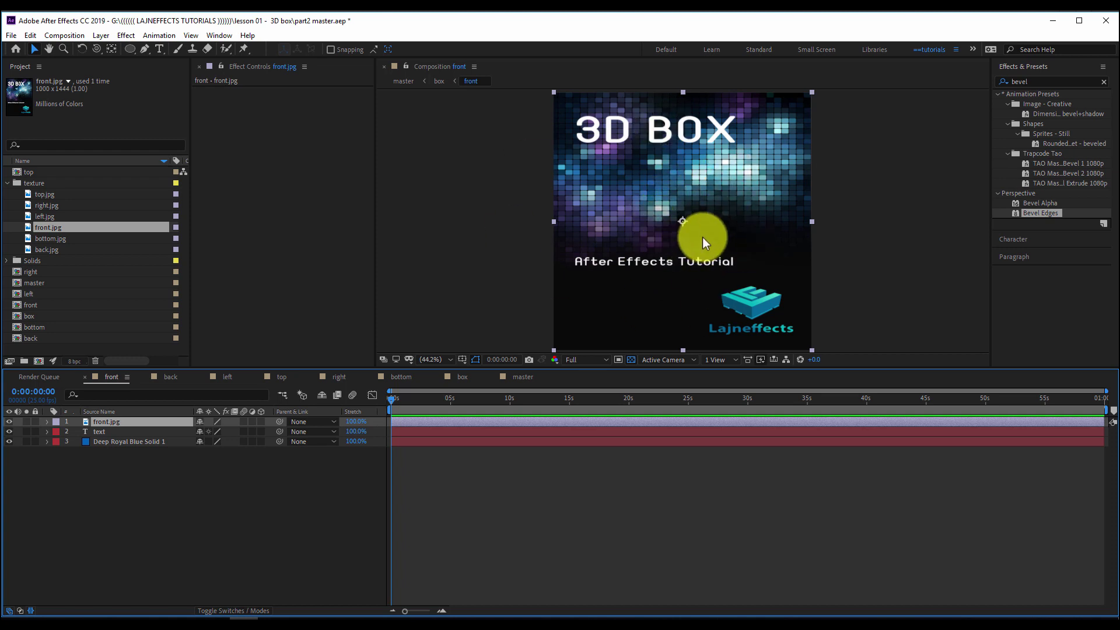
click(169, 376)
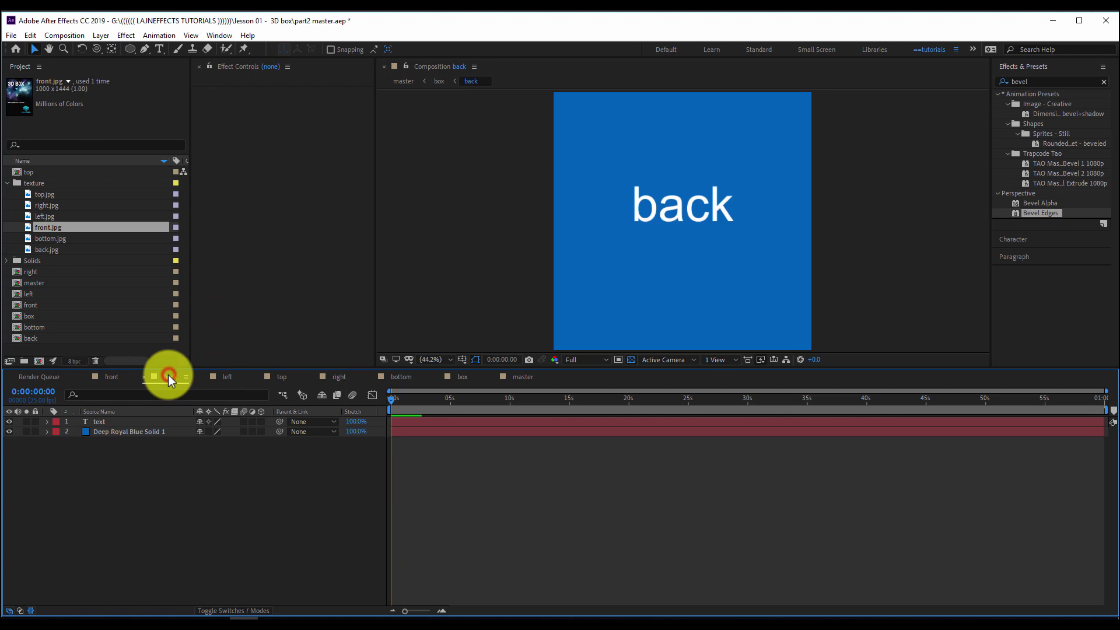
drag(48, 250, 112, 420)
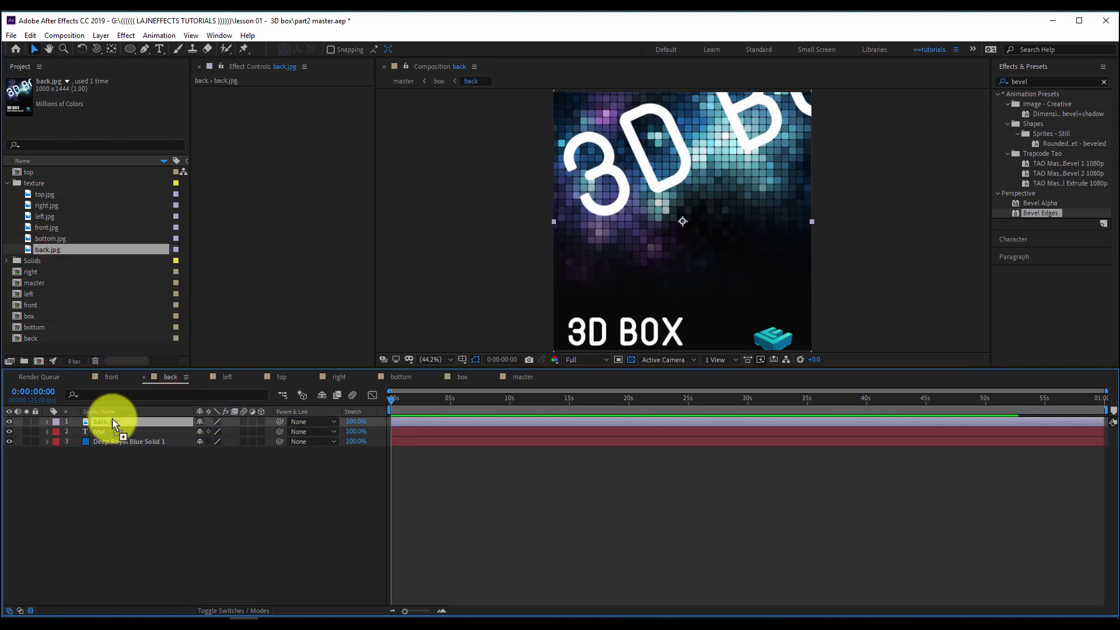
key(ctrl+alt+f)
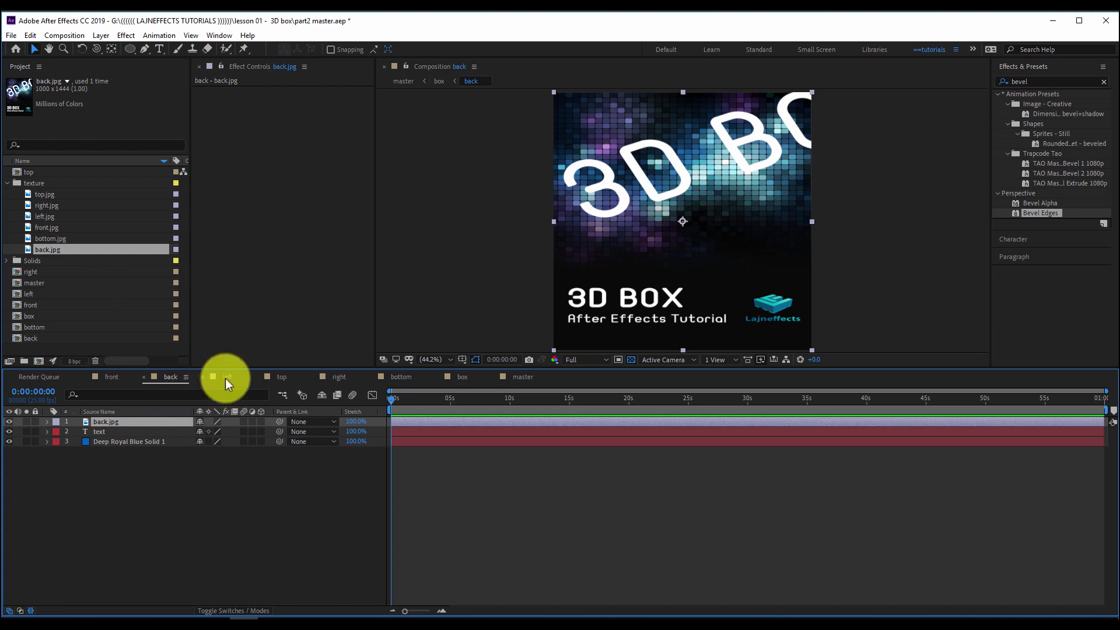
Step: Place left.jpg above the text in the left composition and top.jpg in the top composition, each stretched to fit its composition
click(226, 377)
drag(46, 217, 89, 421)
key(ctrl+alt+f)
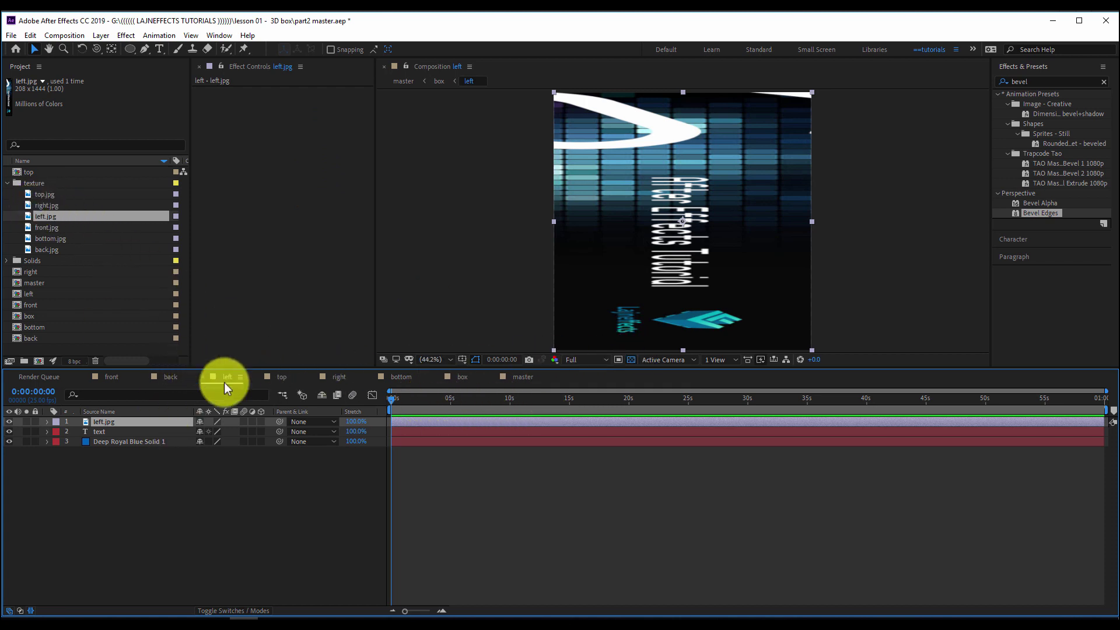
click(281, 376)
drag(51, 196, 114, 421)
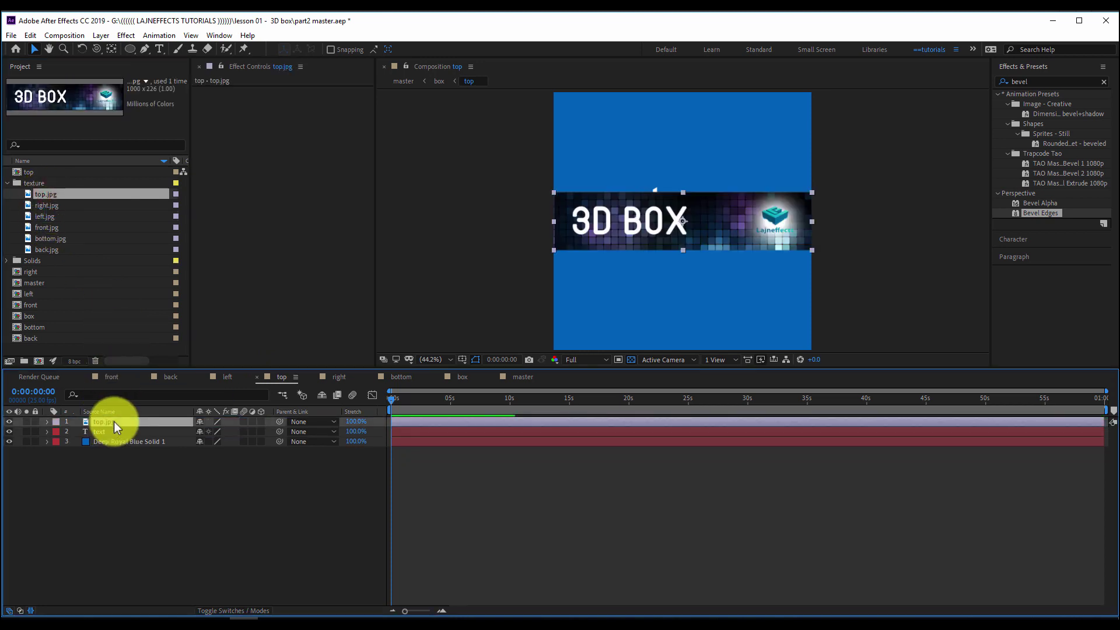
key(ctrl+alt+f)
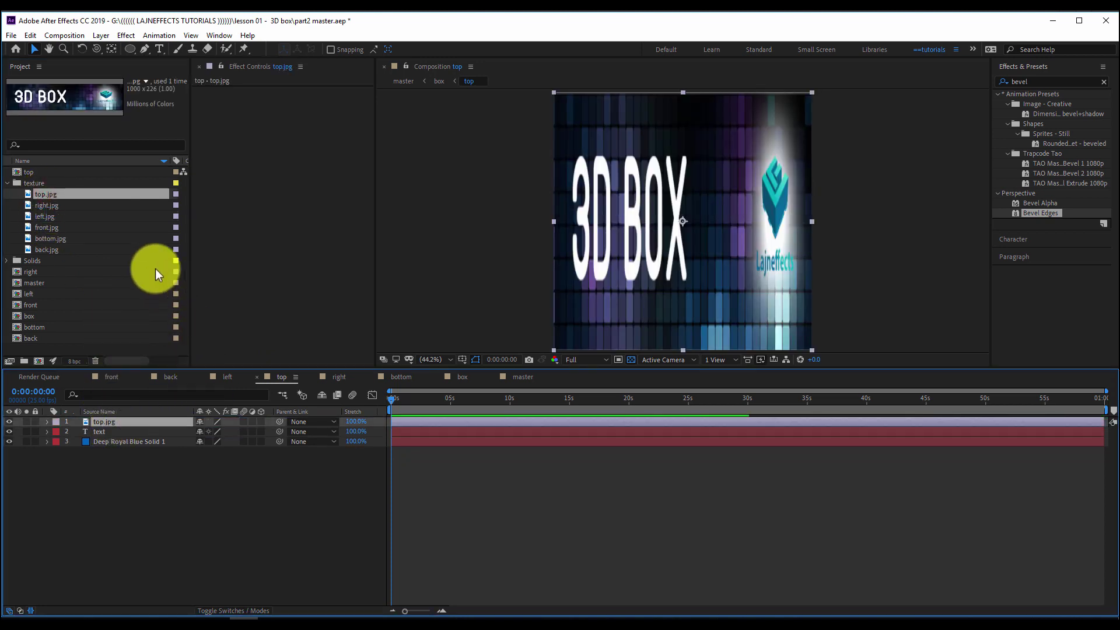
Step: Place right.jpg above the text in the right composition and bottom.jpg in the bottom composition, each stretched to fit its composition
click(341, 377)
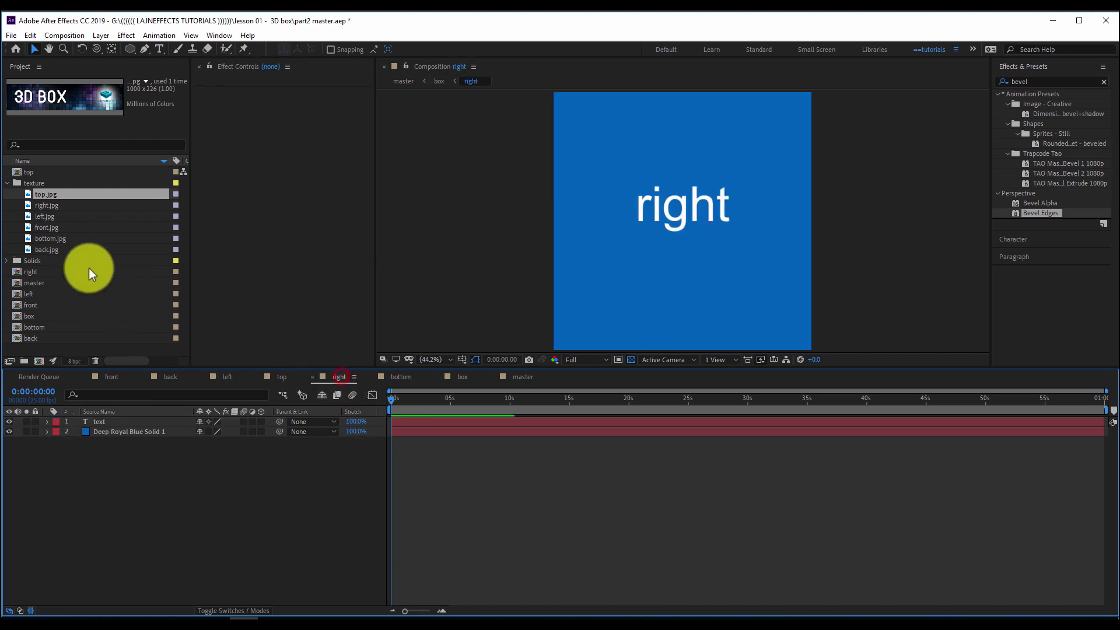
drag(42, 207, 104, 418)
key(ctrl+alt+f)
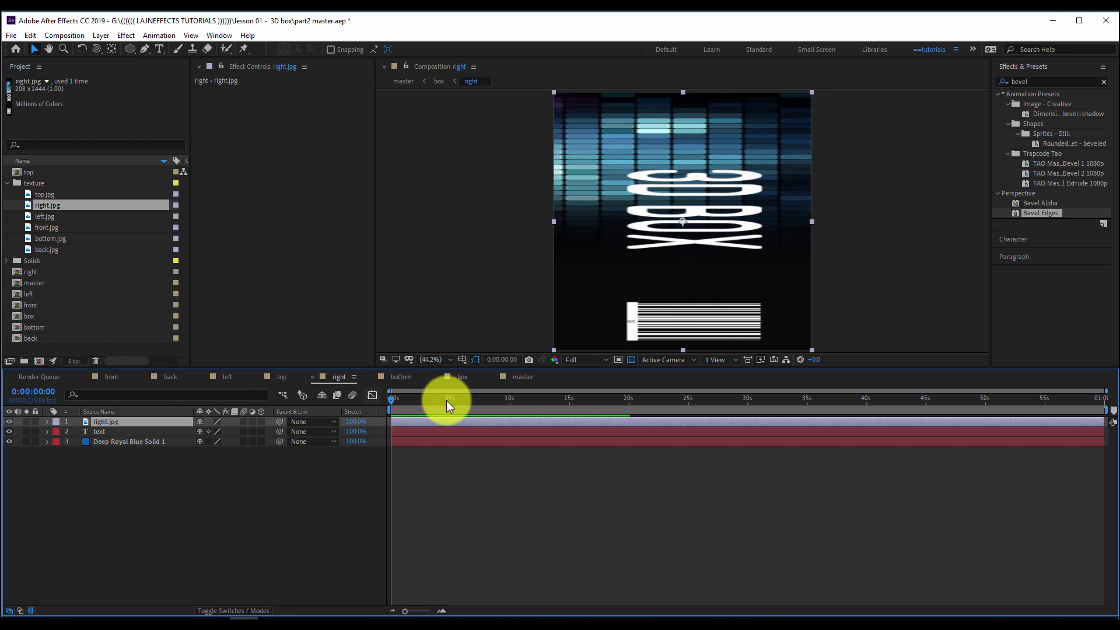
click(394, 376)
drag(52, 239, 128, 419)
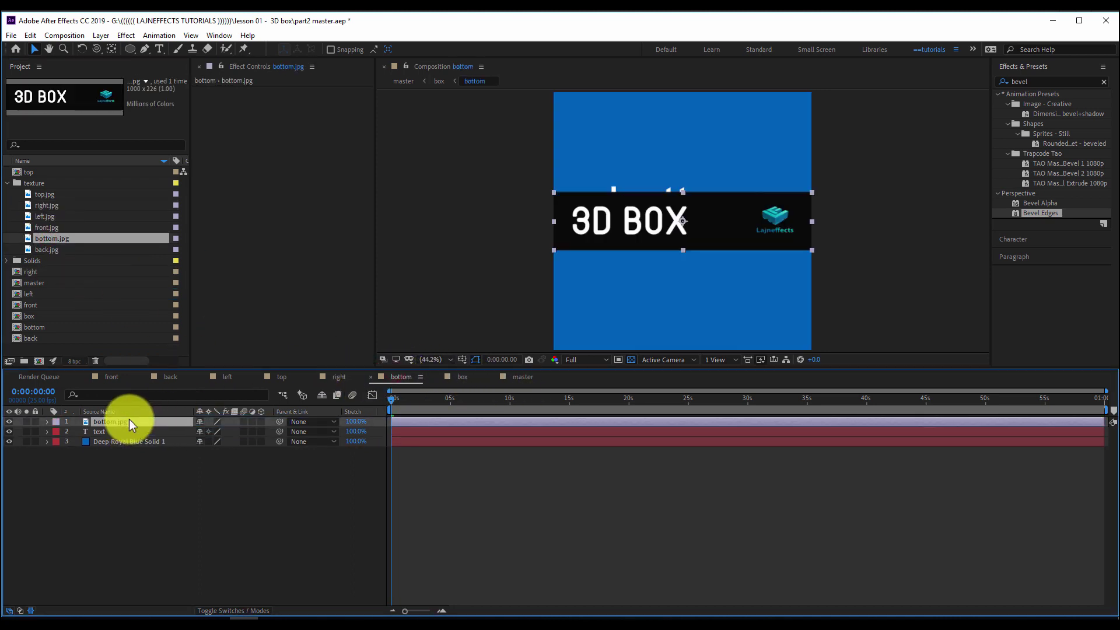
key(ctrl+alt+f)
click(466, 478)
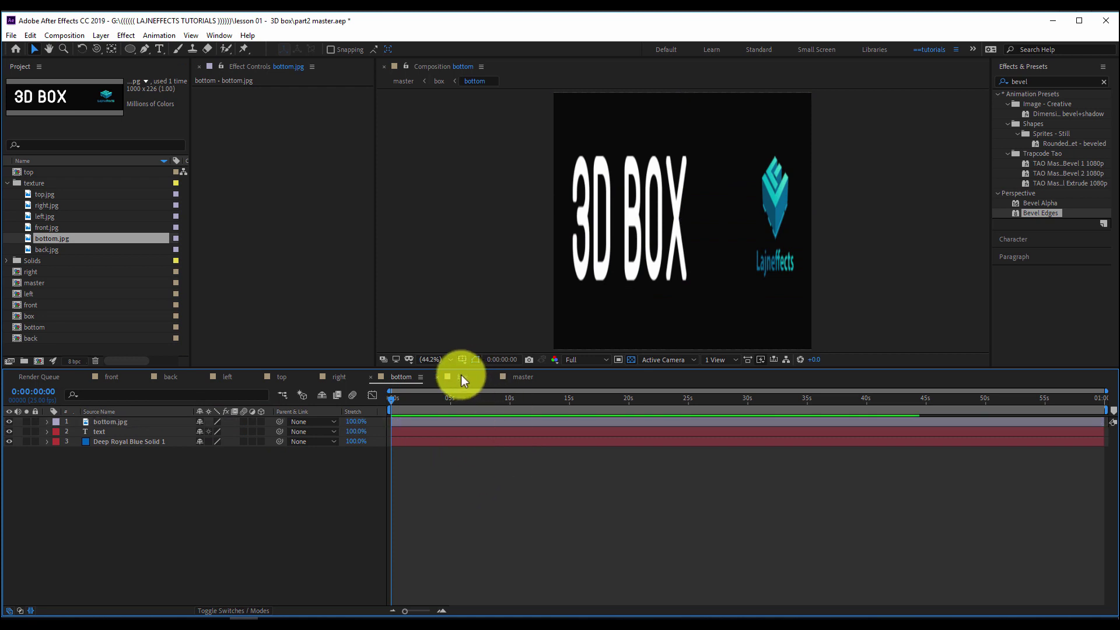
Step: In the box composition, set the cp layer's width slider to 22.6, based on the pixel dimensions of top.jpg
click(462, 376)
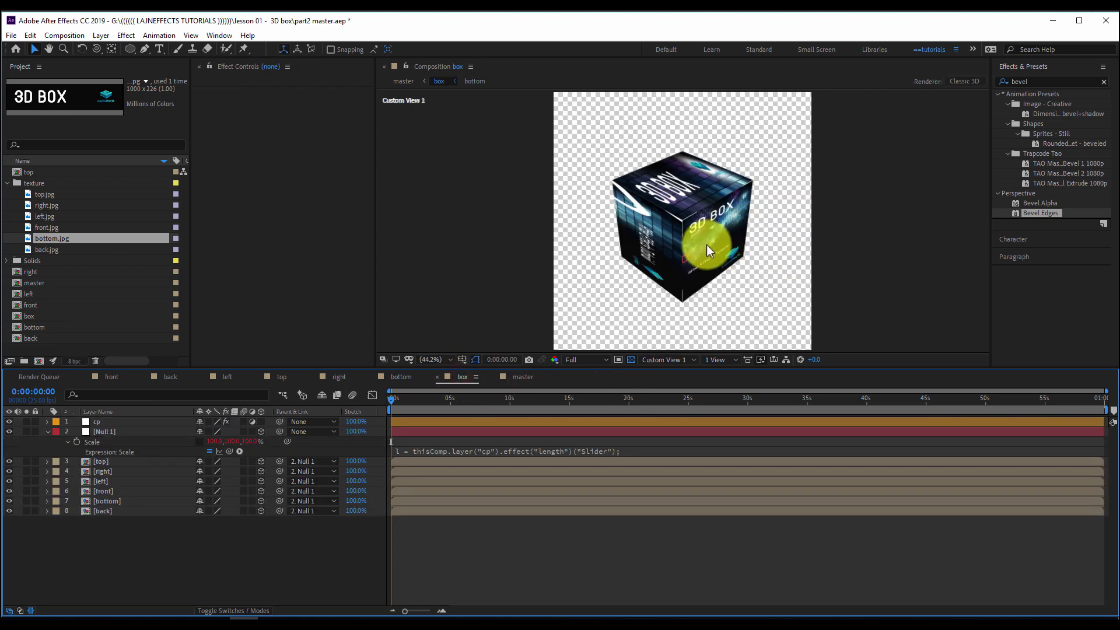
key(c)
drag(707, 246, 671, 214)
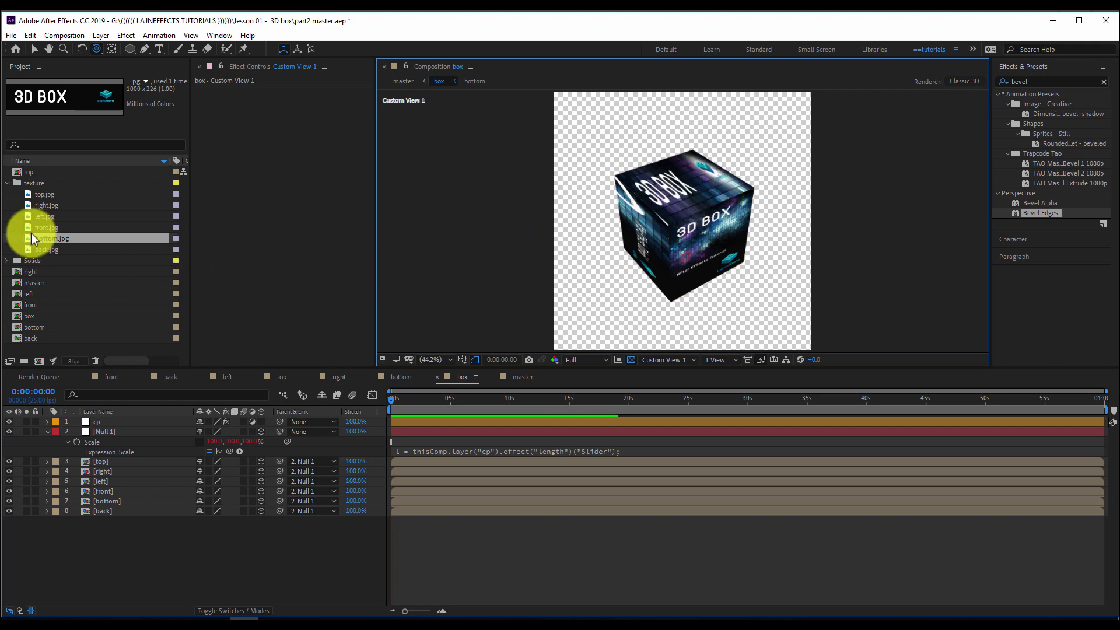
click(42, 191)
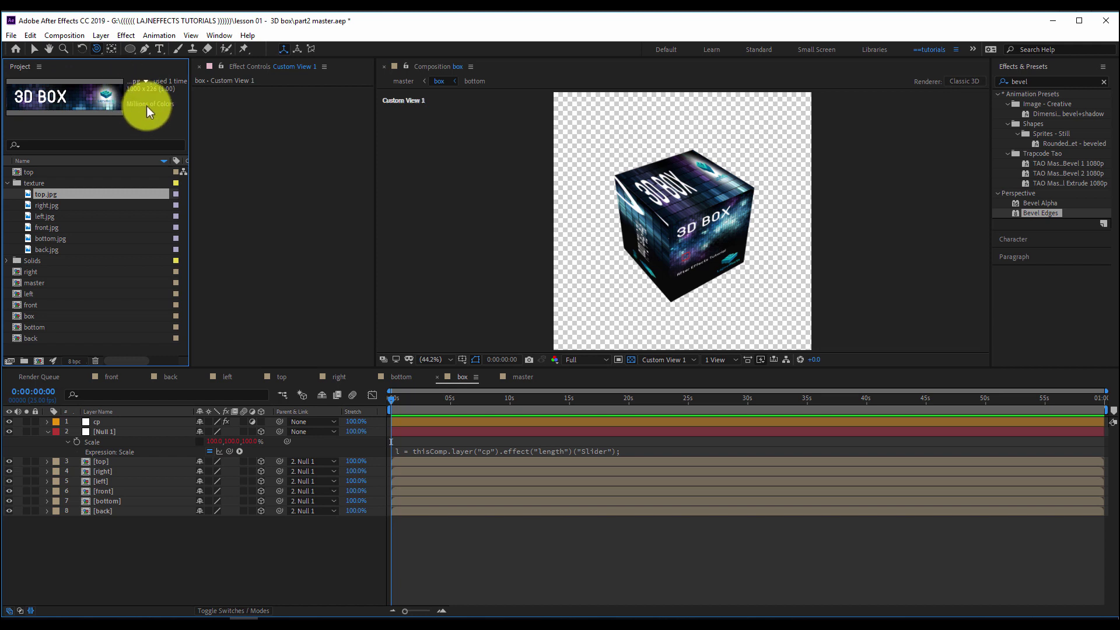
click(416, 420)
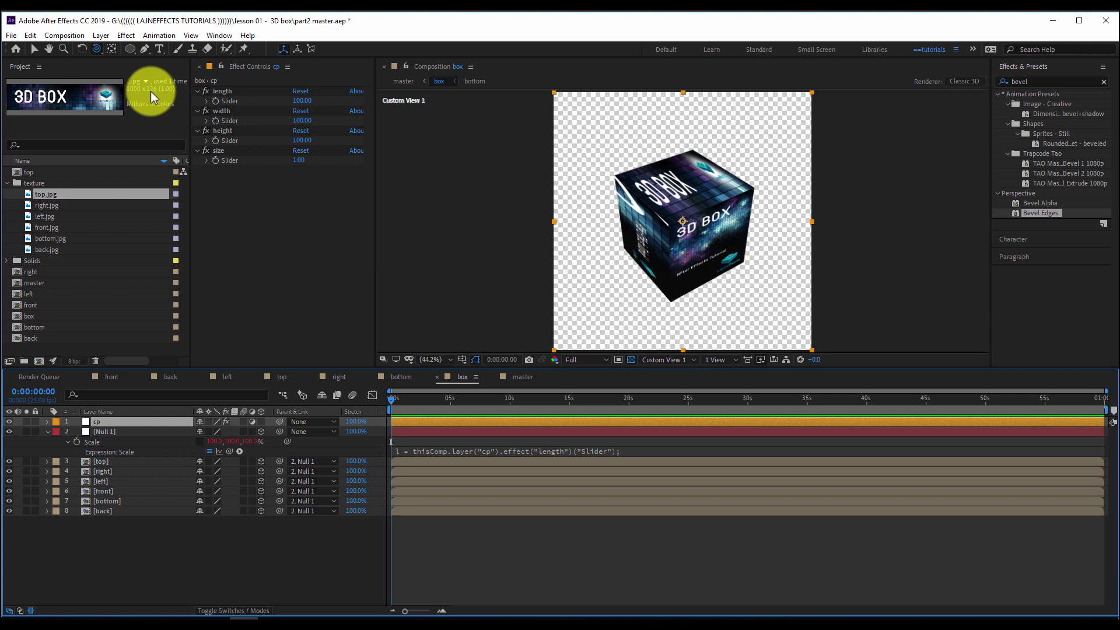
click(298, 120)
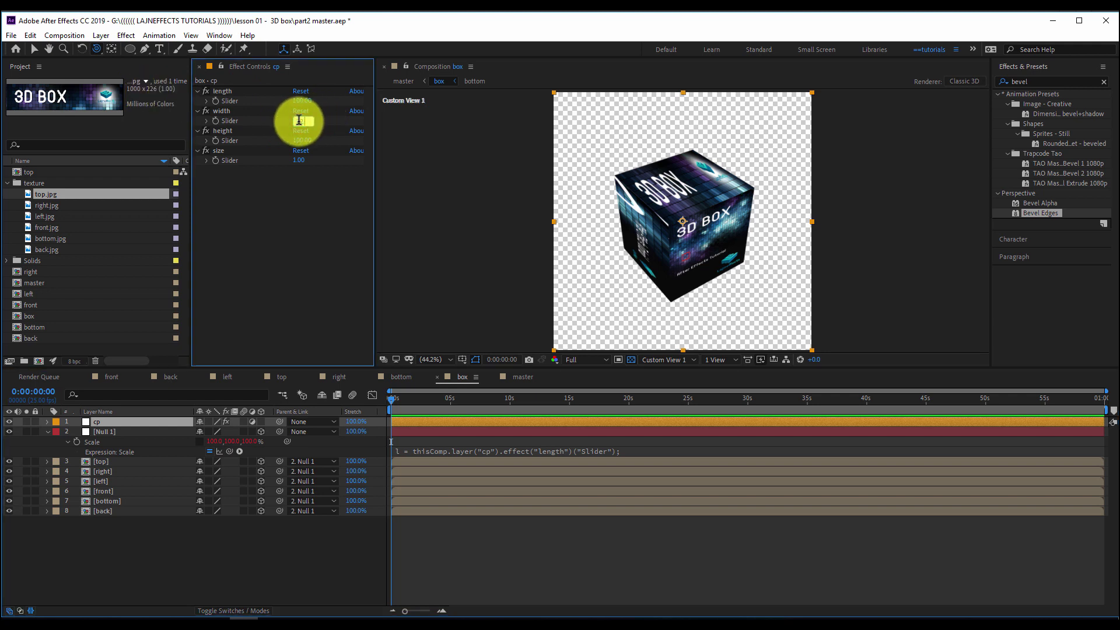
text(22.6)
key(Return)
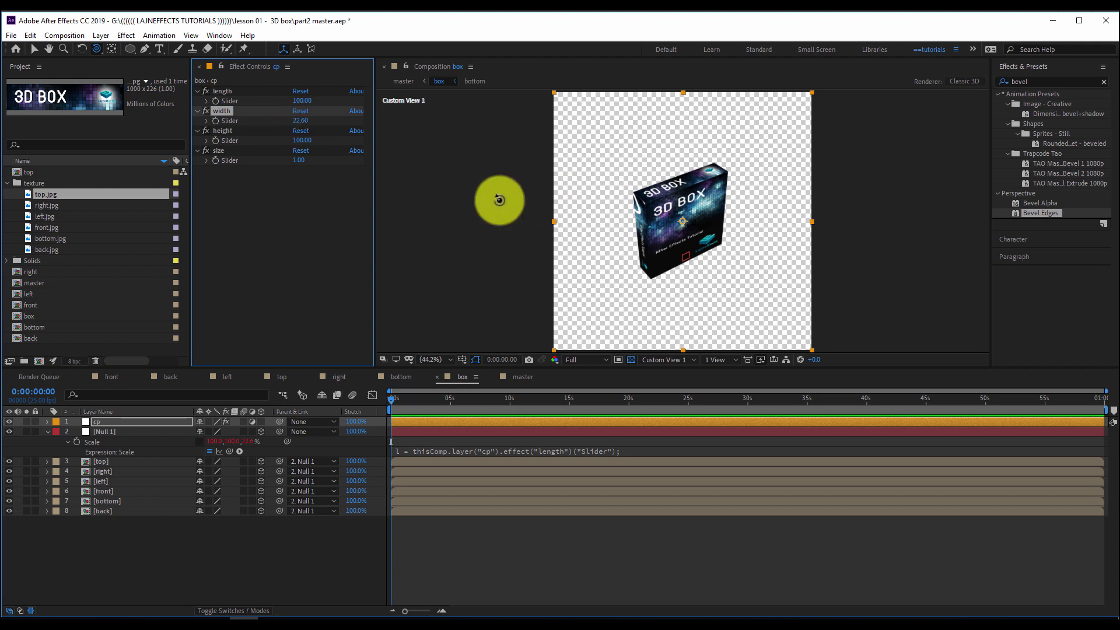
click(280, 213)
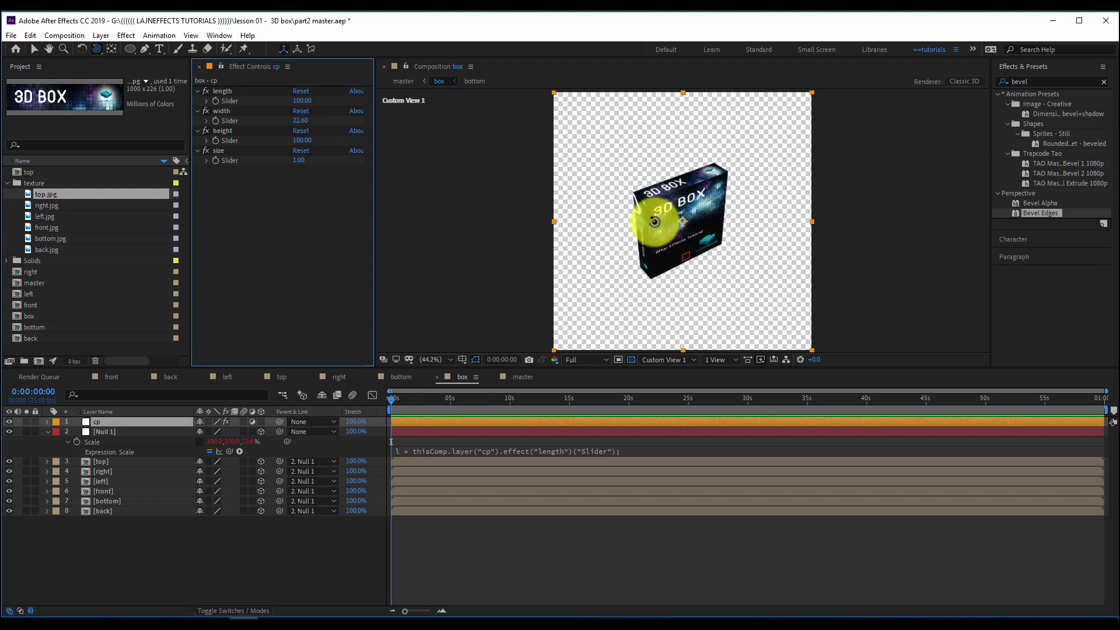
Step: Set the cp layer's height slider to 144, based on the pixel dimensions of front.jpg, and inspect the box's proportions
click(54, 228)
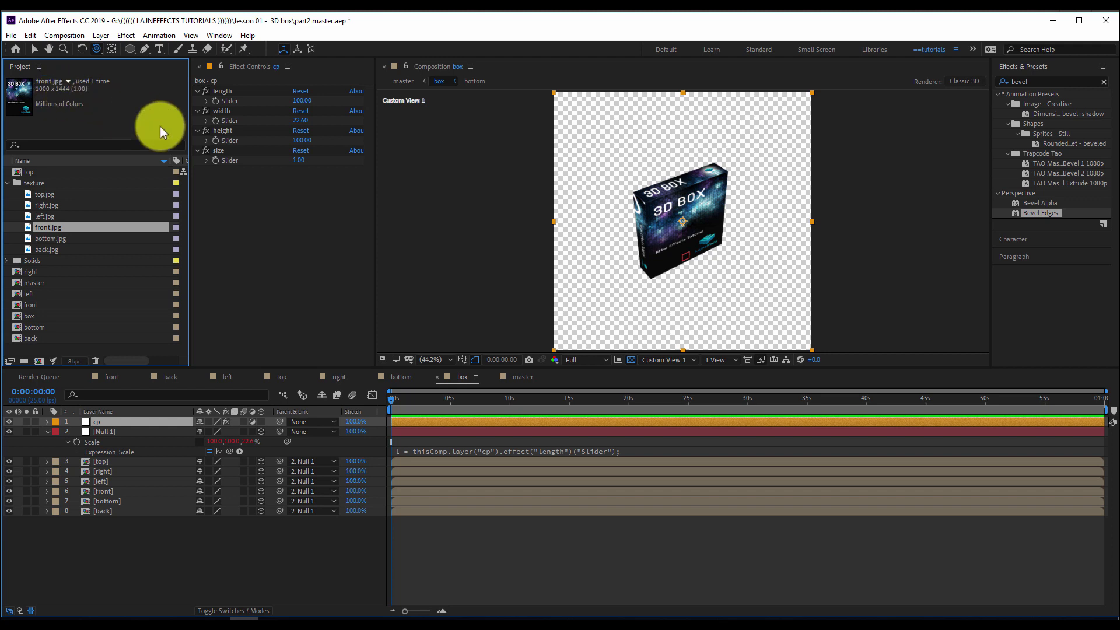
click(299, 141)
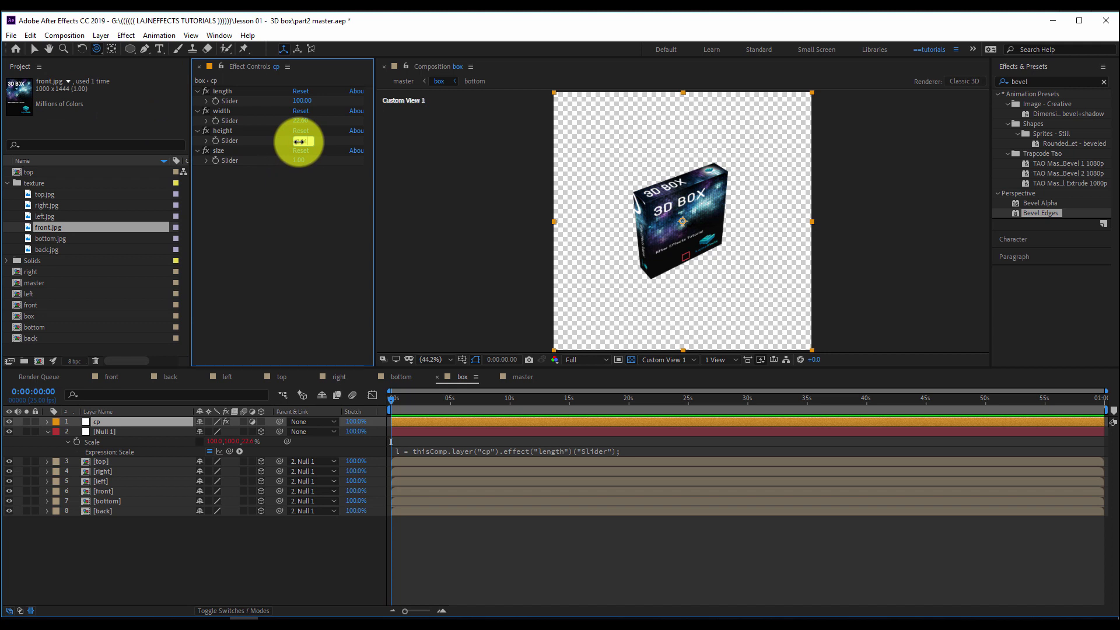
text(144)
key(Return)
drag(669, 229, 697, 214)
key(c)
key(c)
key(c)
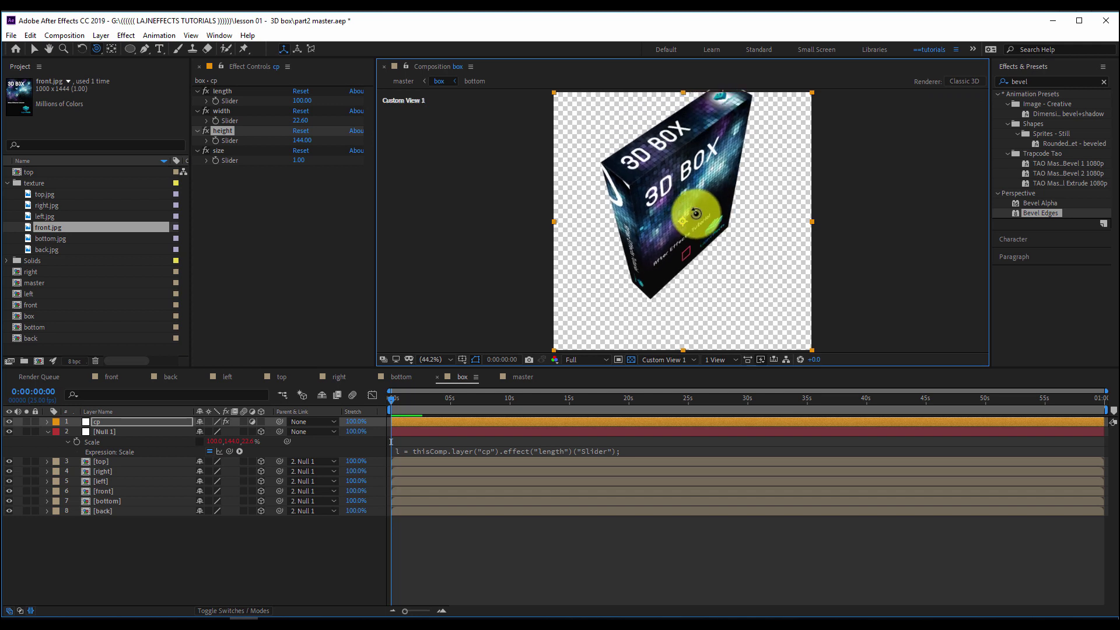
Step: Delete the cp adjustment layer from the master composition
click(519, 376)
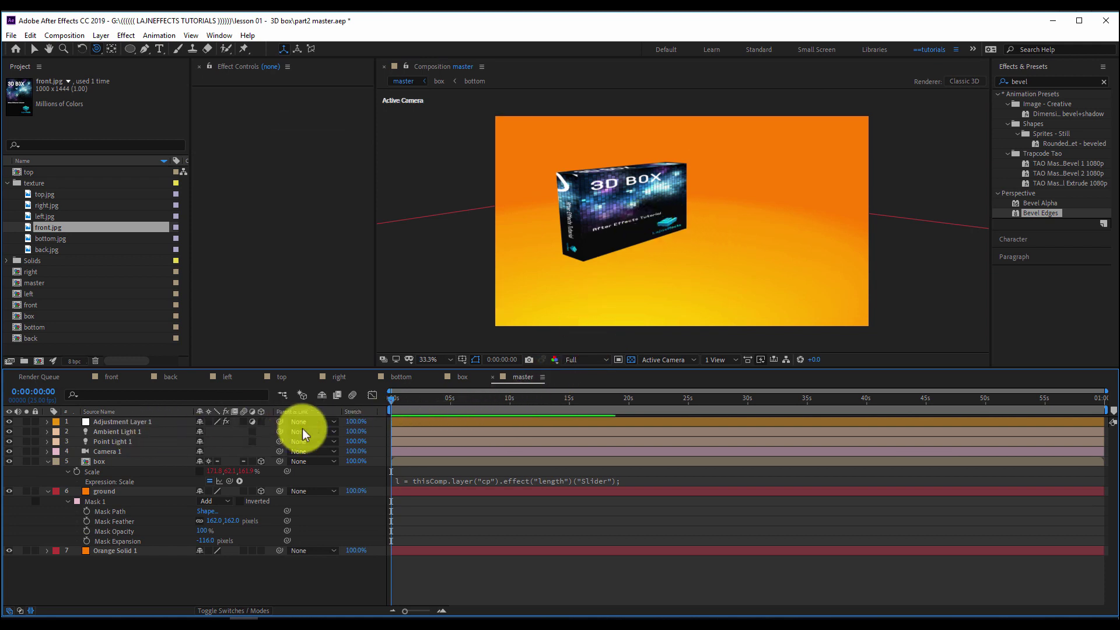
click(422, 422)
click(109, 411)
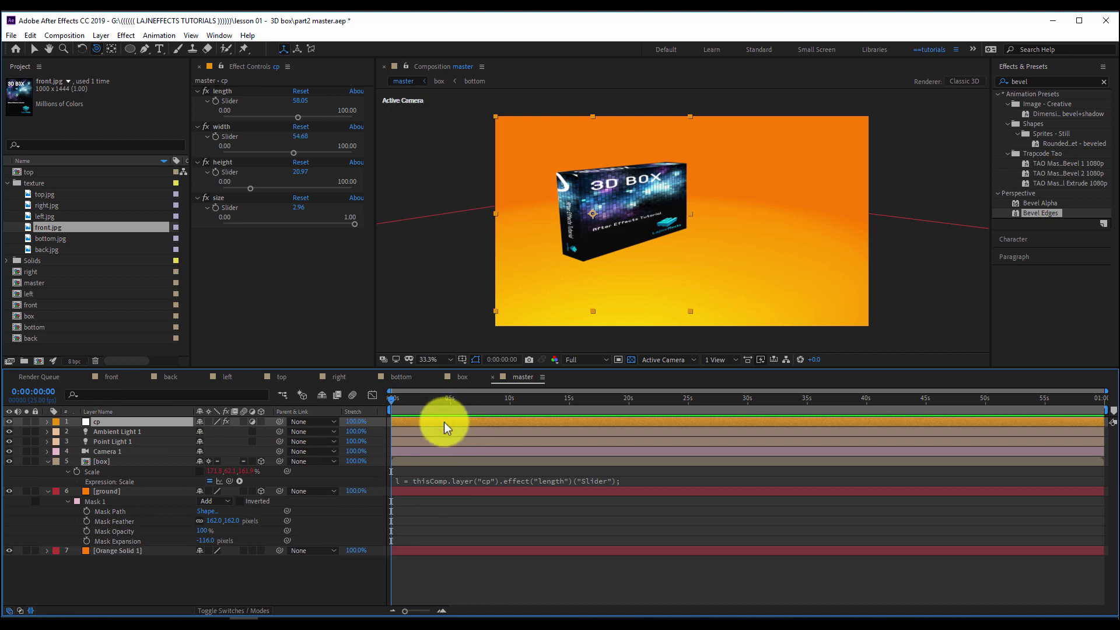
key(Delete)
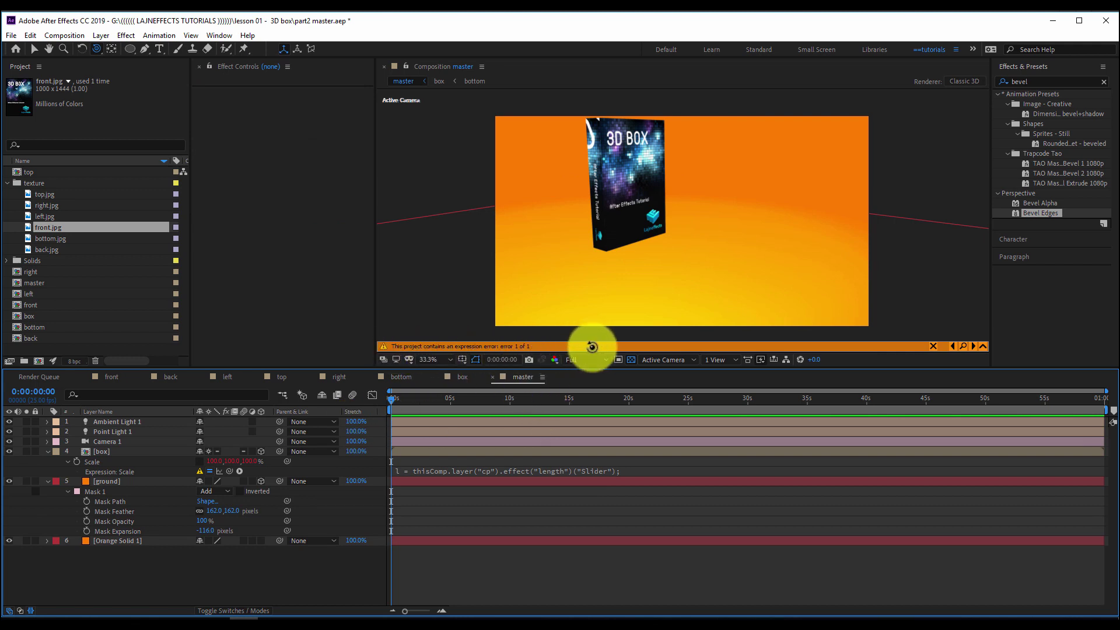
Step: Remove the Scale expression from the box layer in the master composition
click(393, 403)
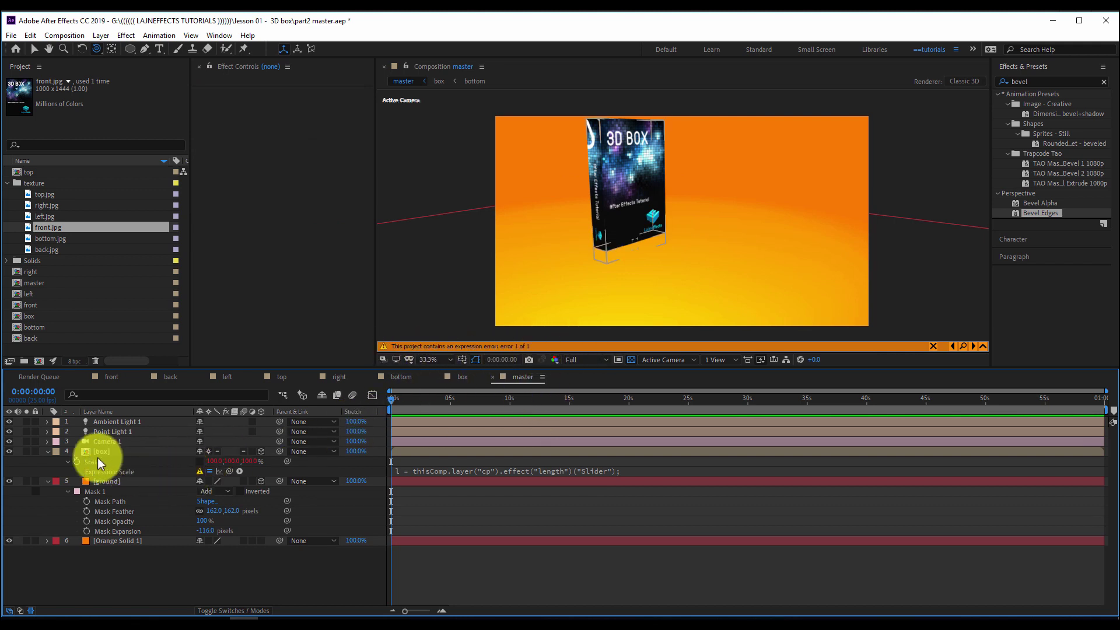
alt+click(77, 462)
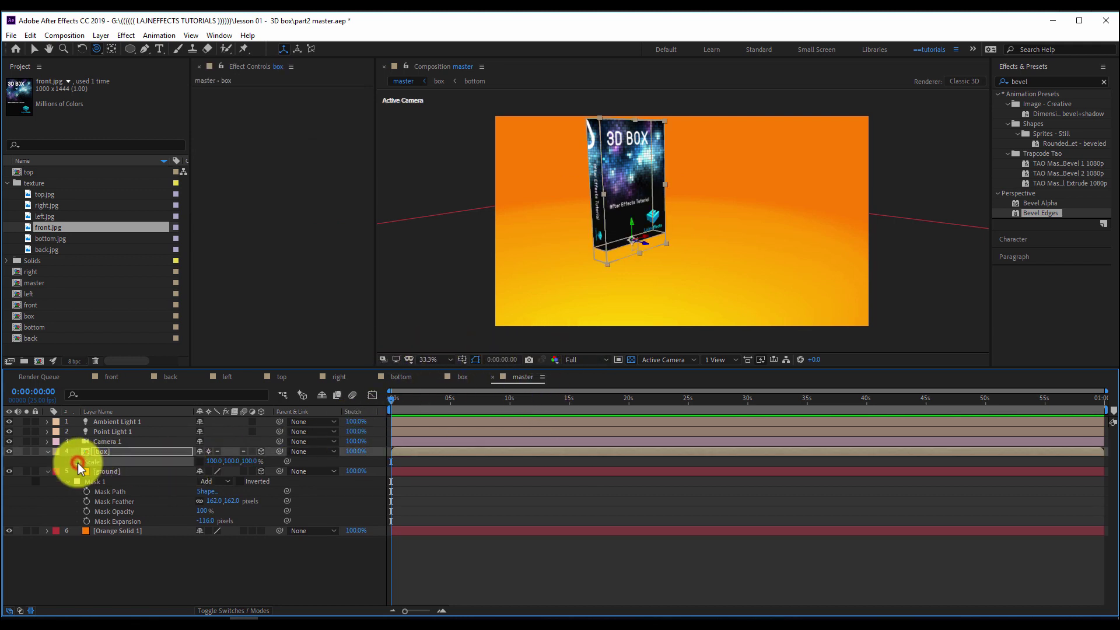
click(465, 461)
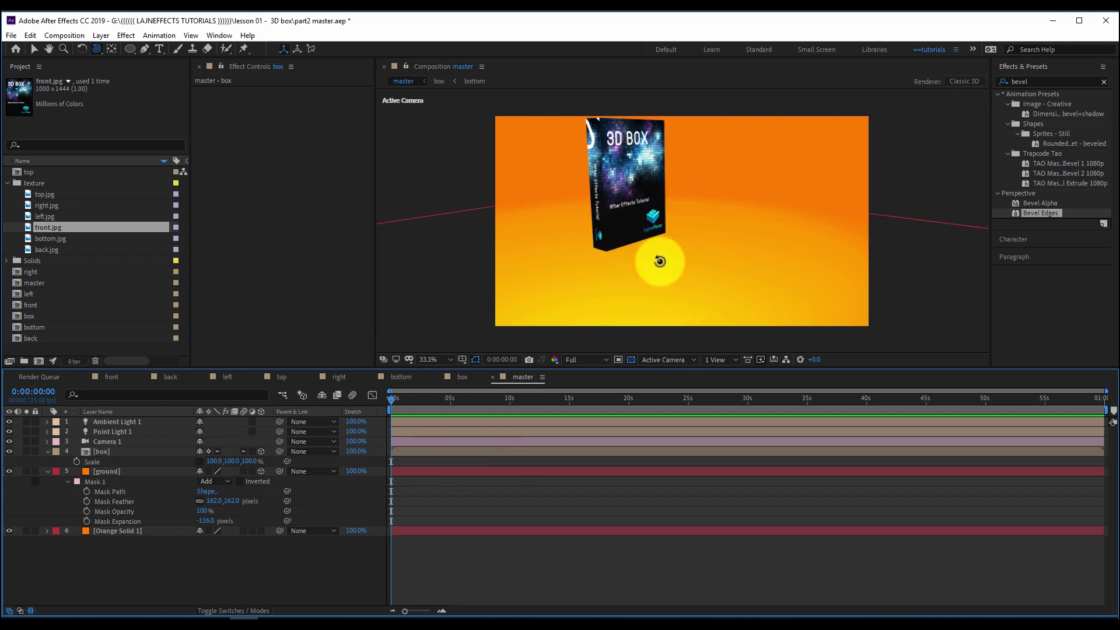
Step: Orbit the camera around the box in the master composition and compare its proportions with the box composition
drag(679, 228, 691, 259)
drag(677, 241, 560, 310)
click(424, 412)
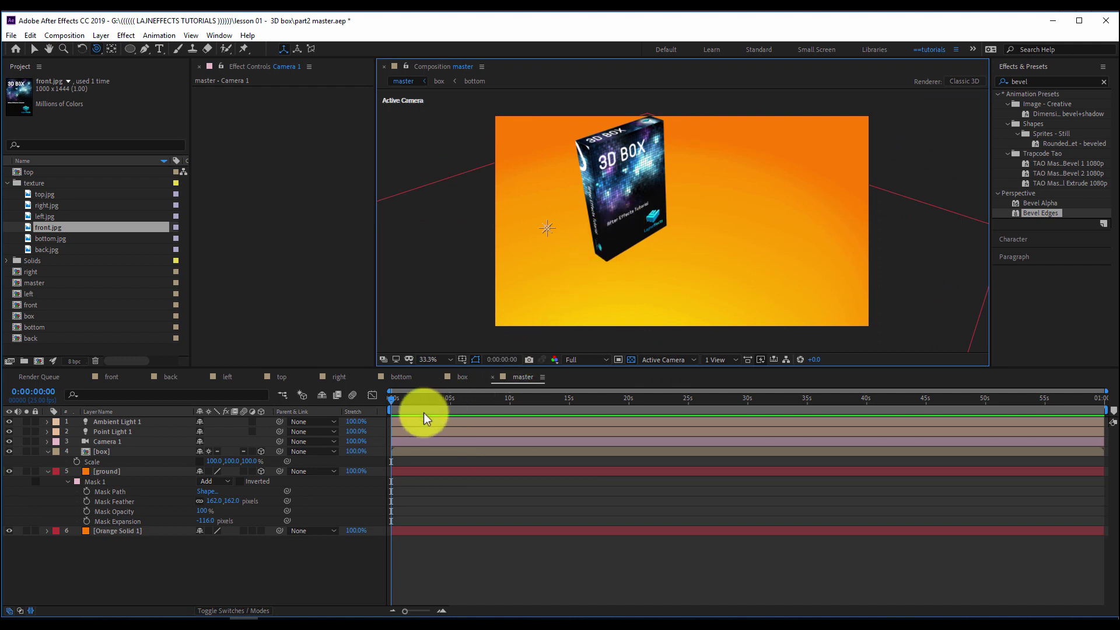
click(461, 378)
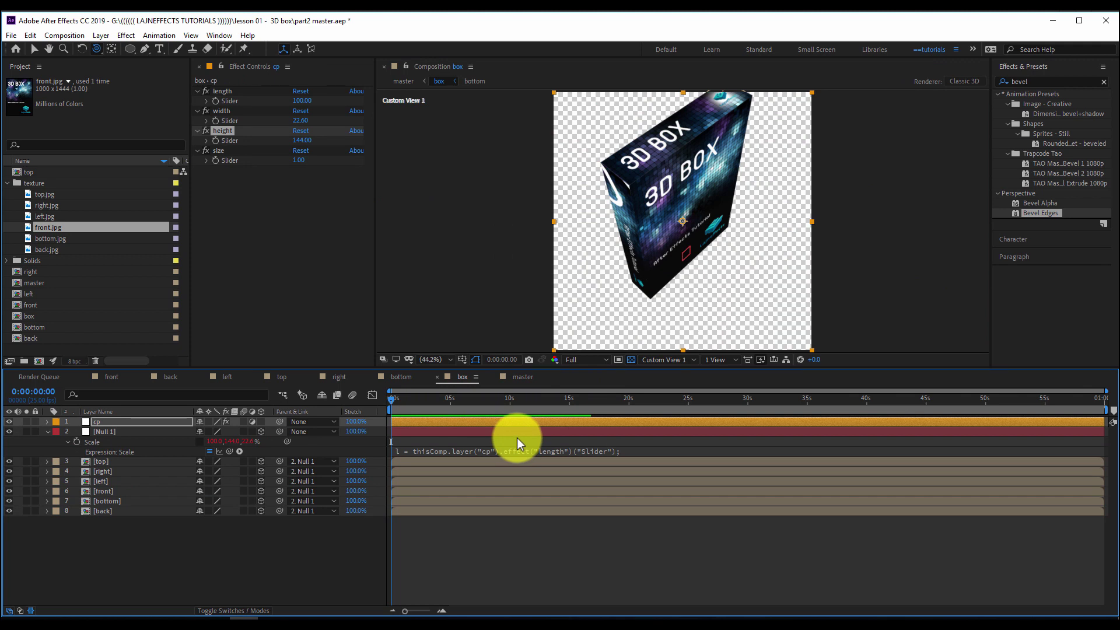
click(524, 377)
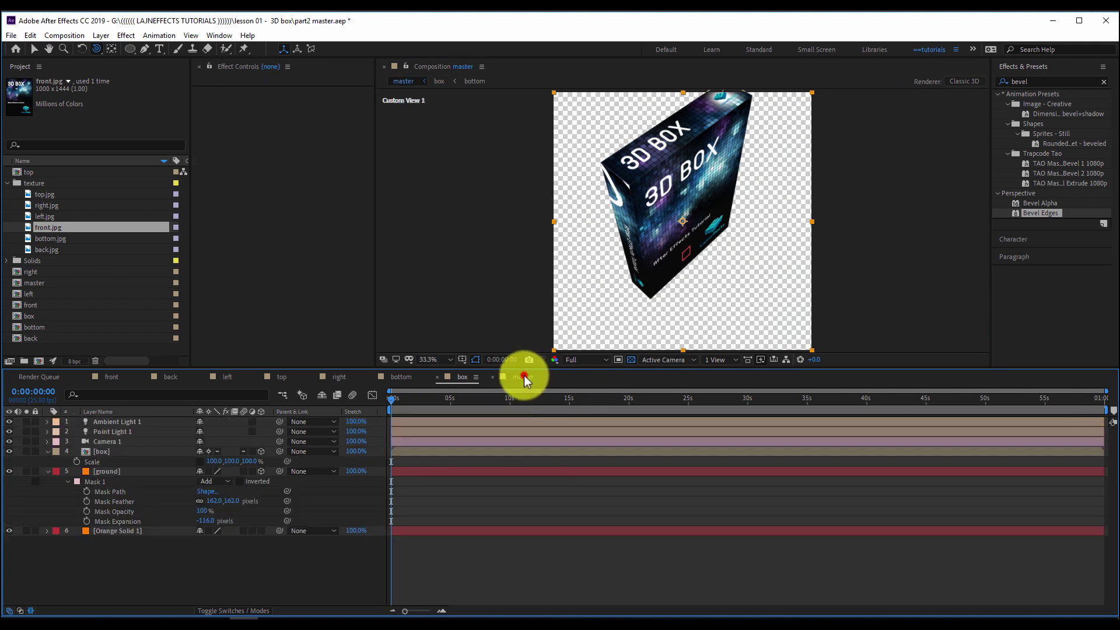
mouse_move(700, 181)
mouse_down()
mouse_move(725, 170)
mouse_move(708, 191)
mouse_up()
drag(655, 227, 637, 237)
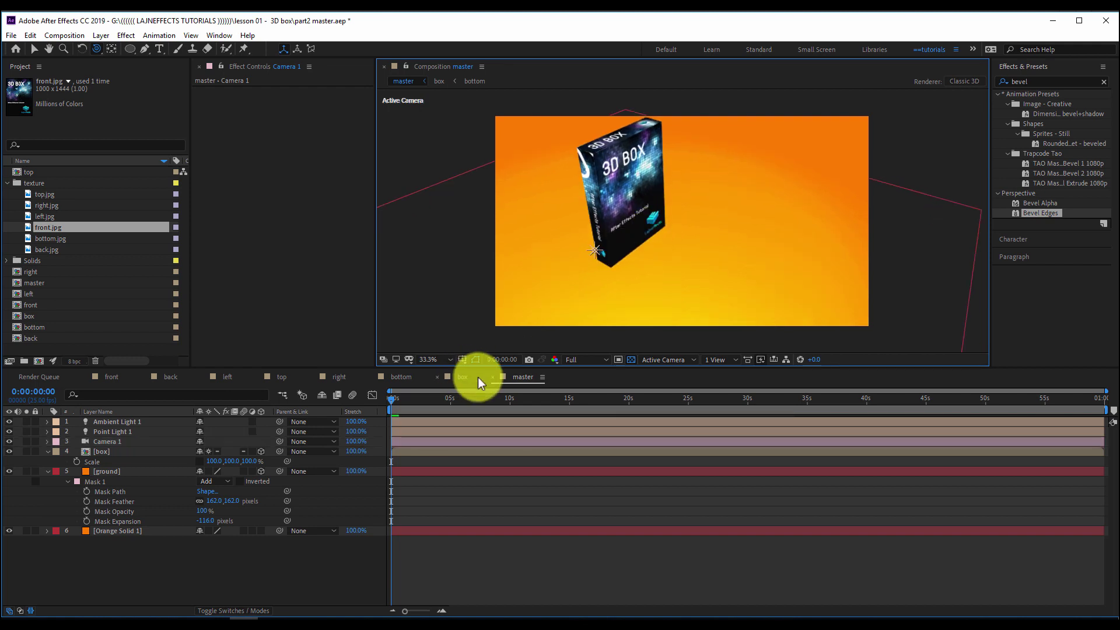
Step: Copy the cp layer from the box composition and paste it into the master composition
click(463, 377)
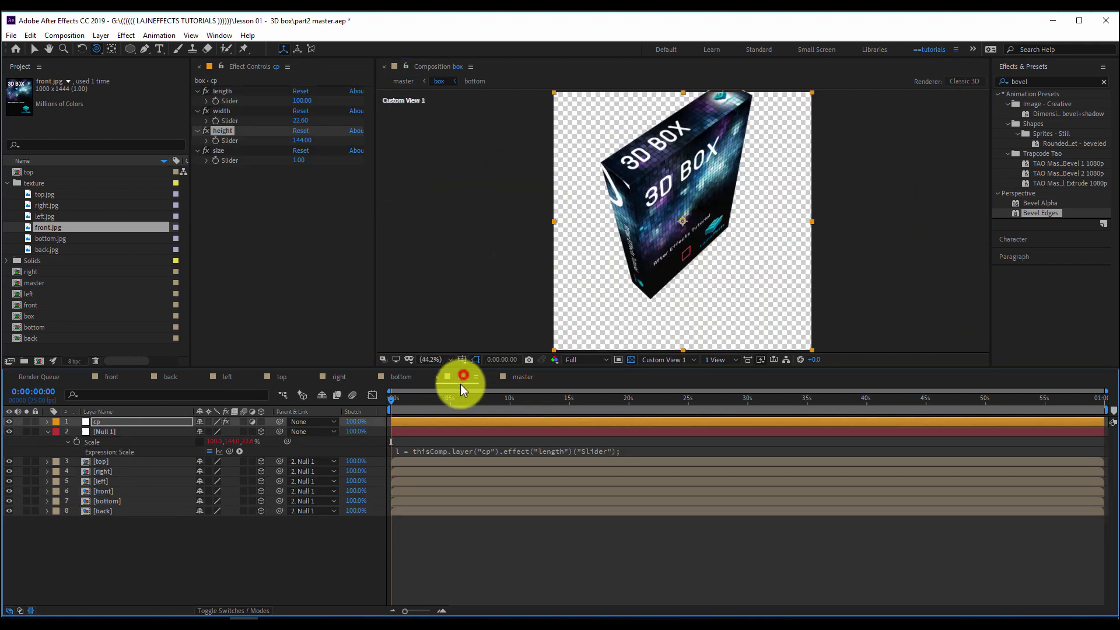
click(462, 534)
click(456, 419)
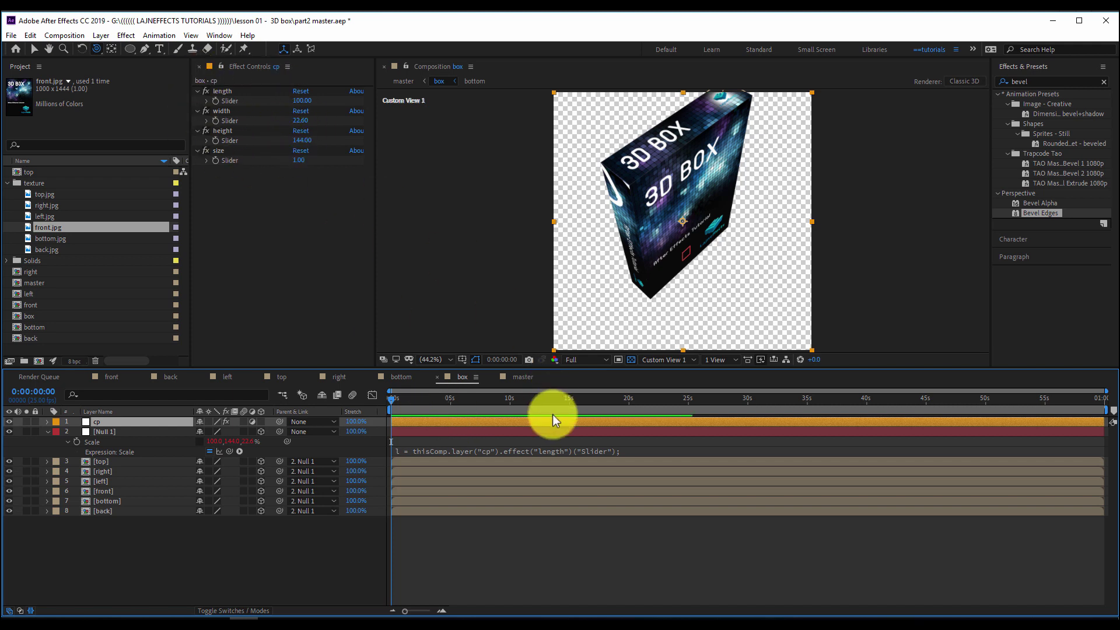
click(520, 378)
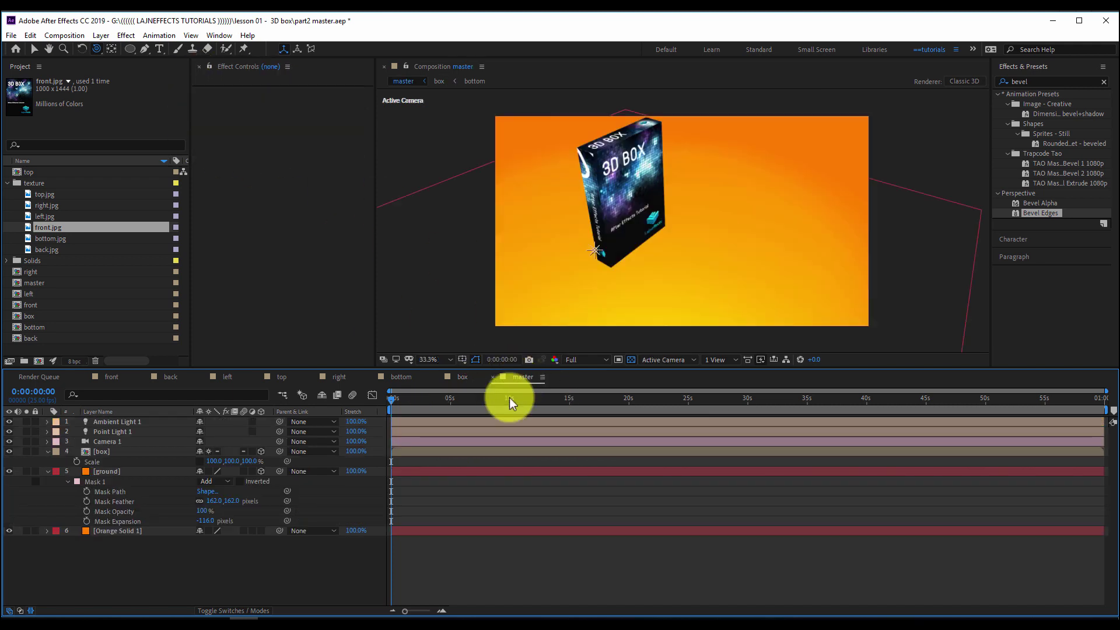
key(ctrl+v)
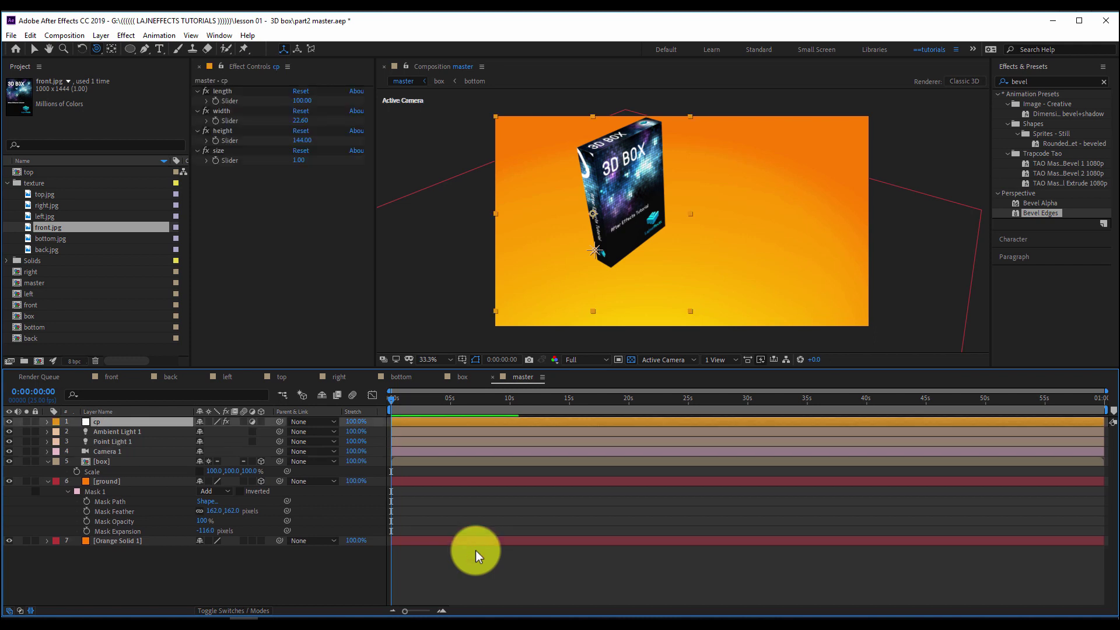
Step: In Null 1's Scale expression in the box composition, replace thisComp with comp("master") on the length line
click(462, 378)
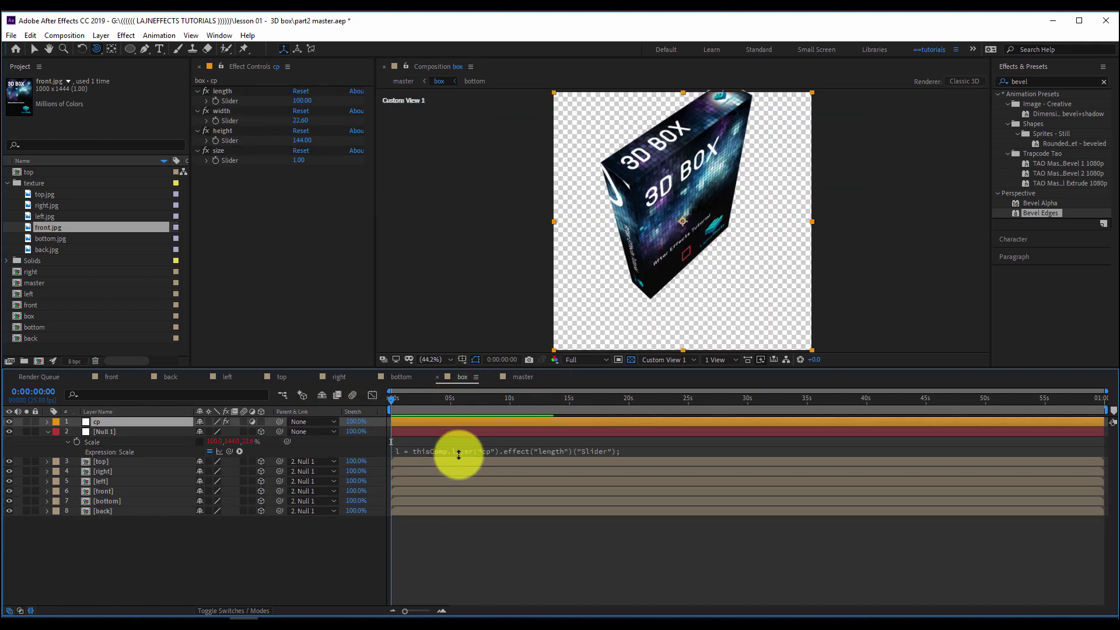
drag(461, 456, 473, 520)
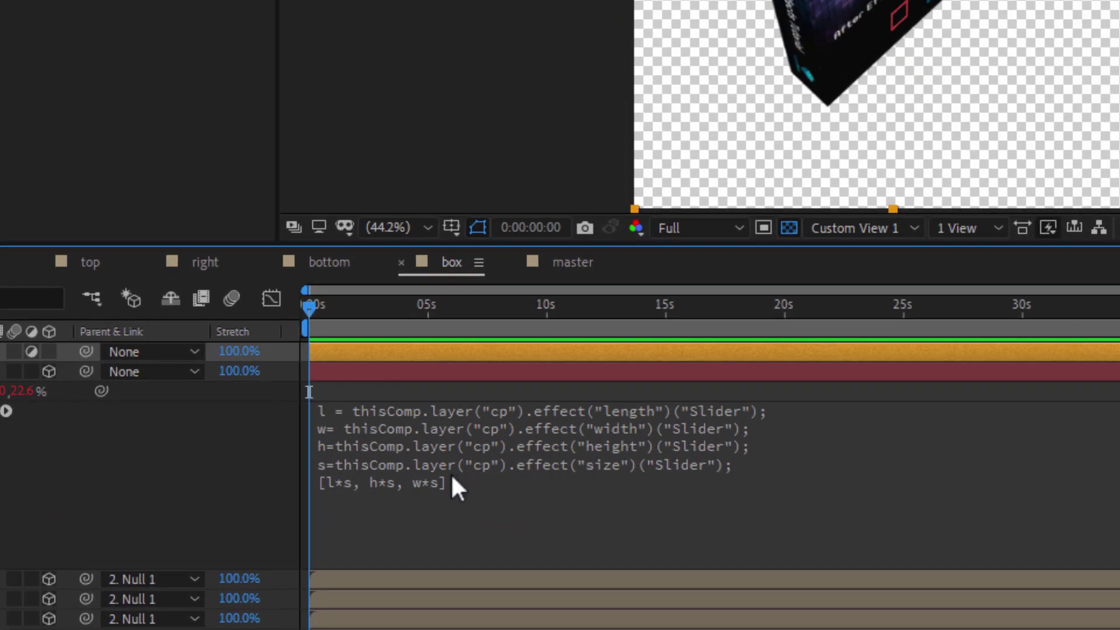
click(511, 491)
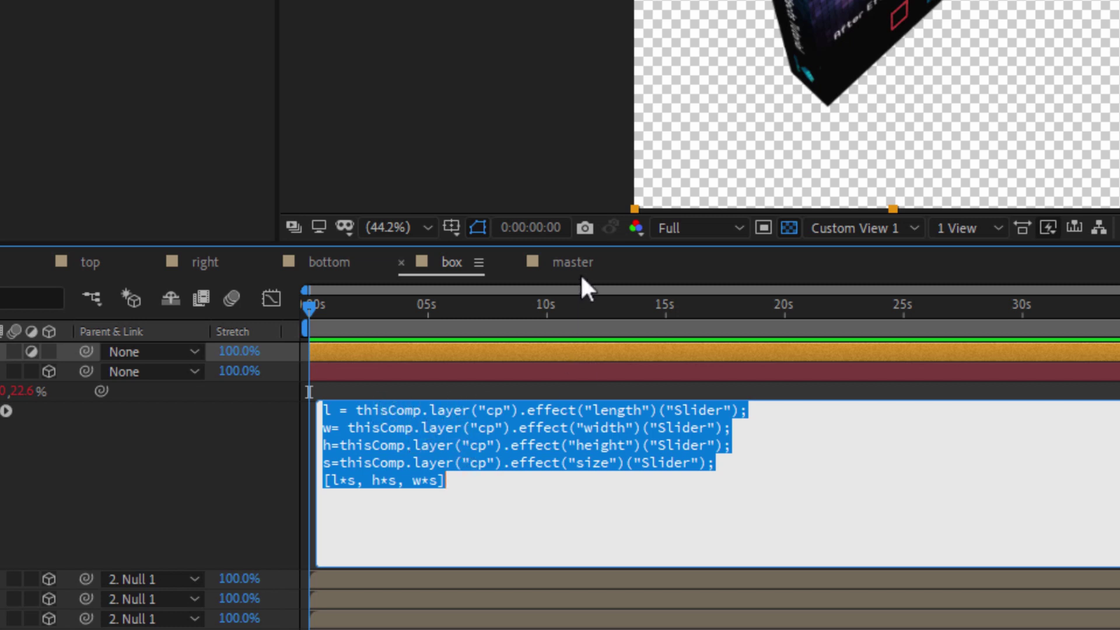
click(405, 427)
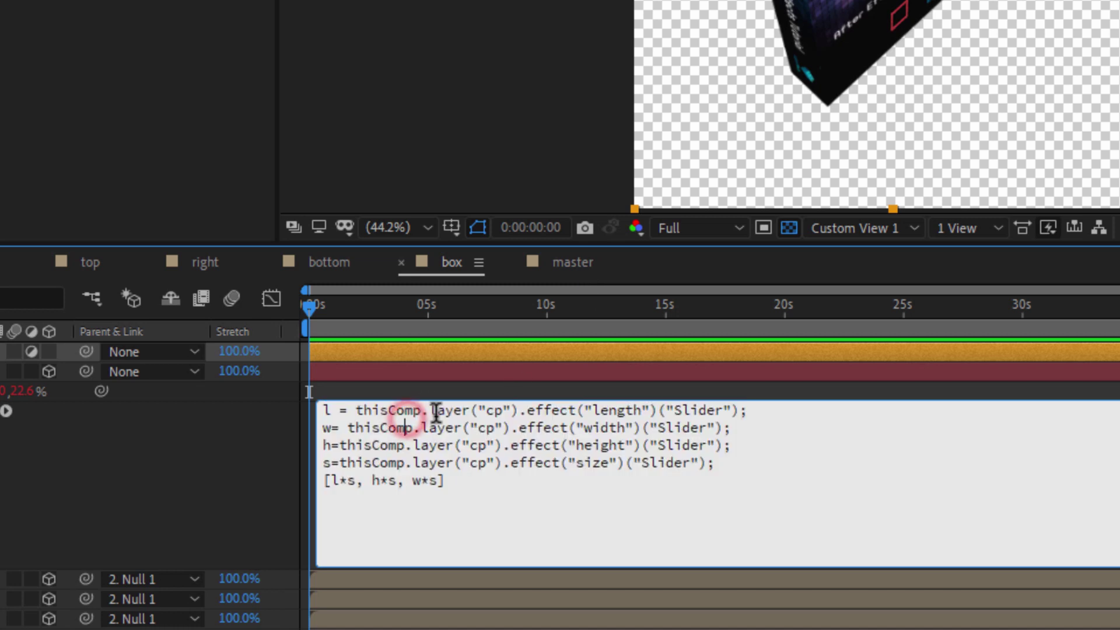
drag(420, 410, 356, 411)
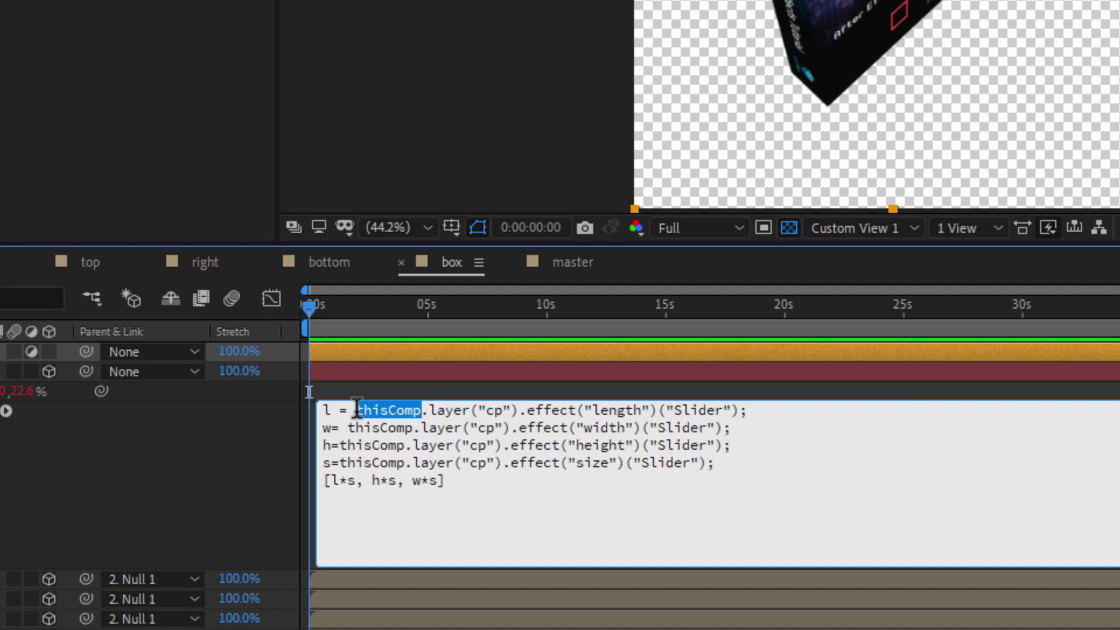
text(comp)
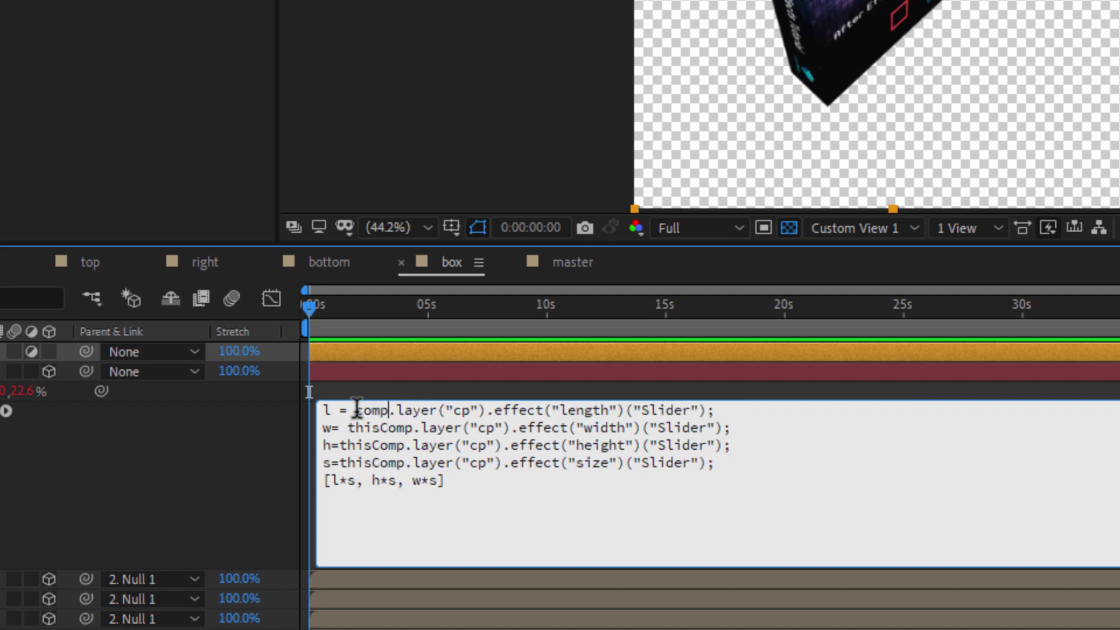
text(())
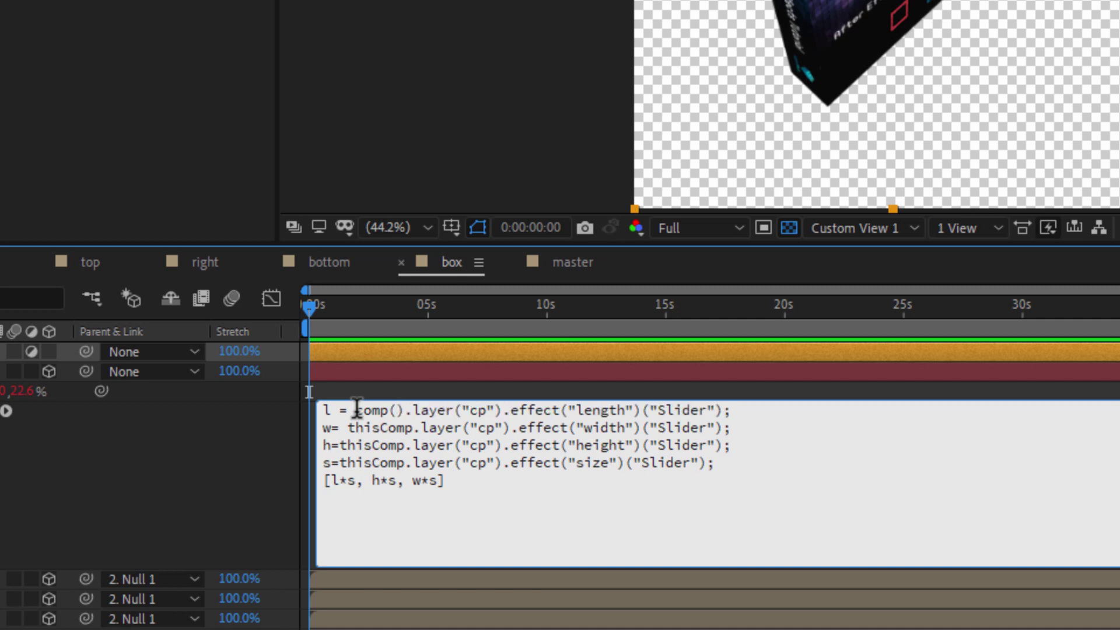
key(Left)
text(")
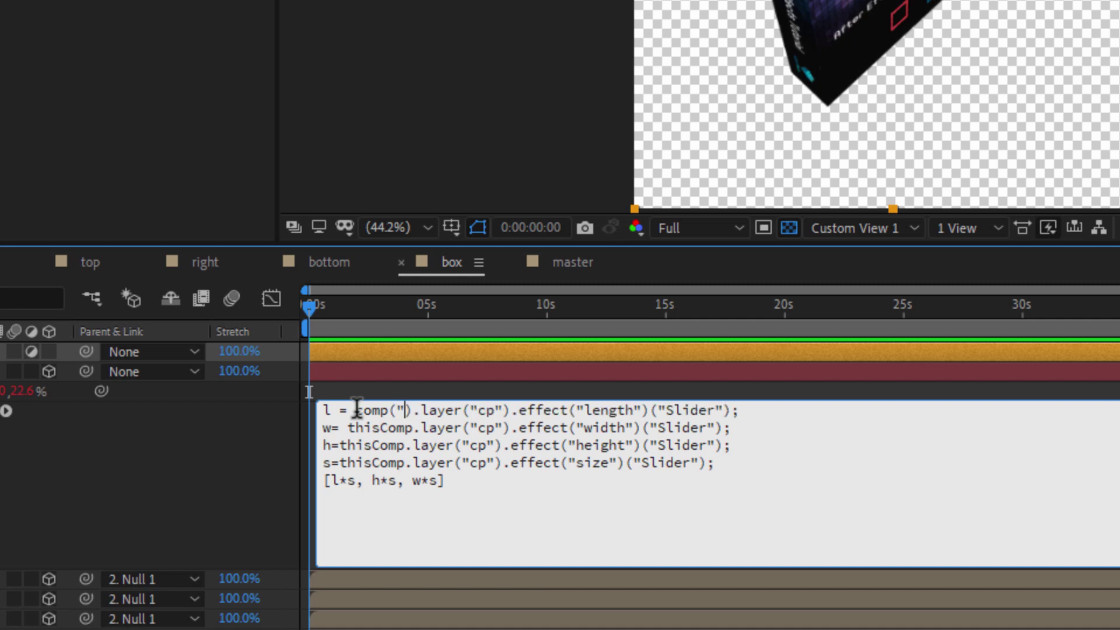
text(master)
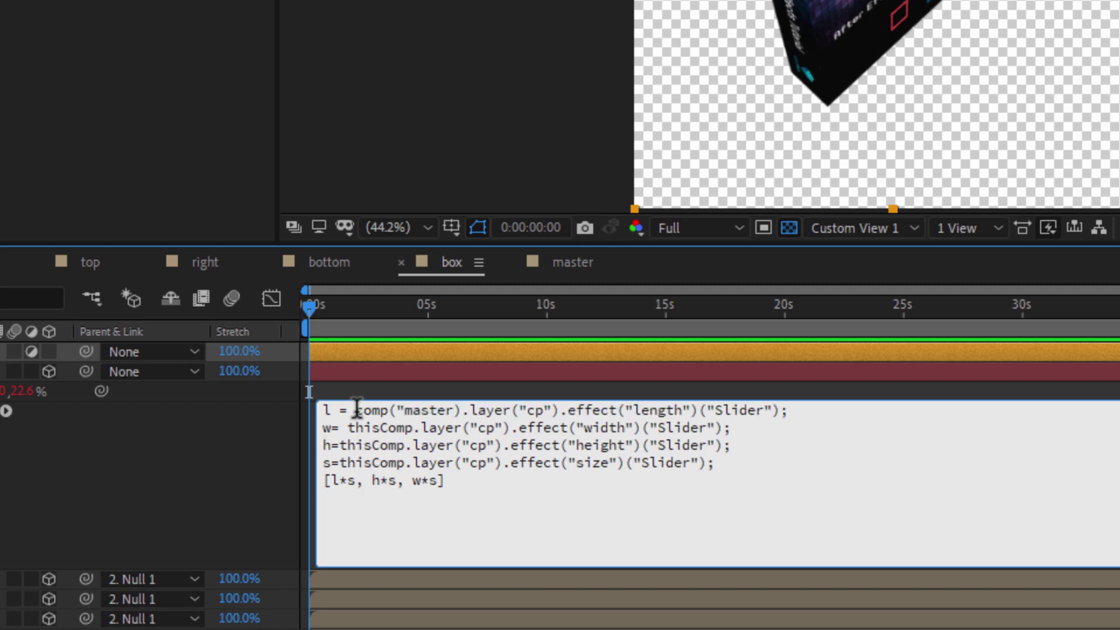
click(458, 409)
text(")
Step: Copy comp("master") over thisComp in the width, height and size lines of the Scale expression and apply it
click(462, 409)
drag(461, 409, 355, 410)
key(ctrl+c)
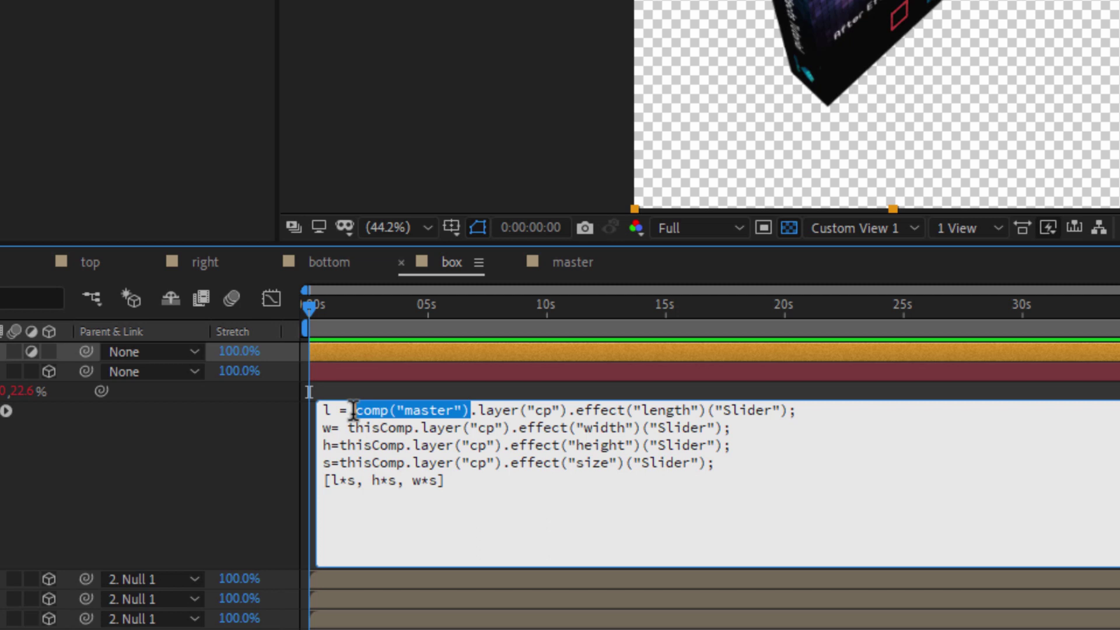
drag(413, 428, 345, 428)
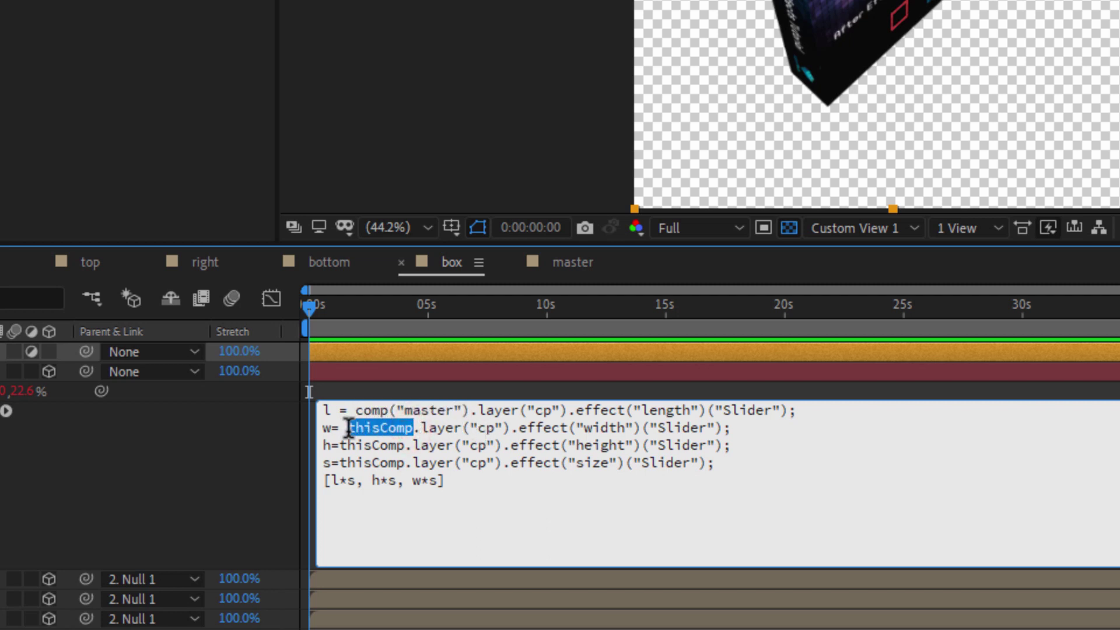
key(ctrl+v)
drag(404, 444, 341, 445)
key(ctrl+v)
drag(404, 460, 350, 462)
key(ctrl+v)
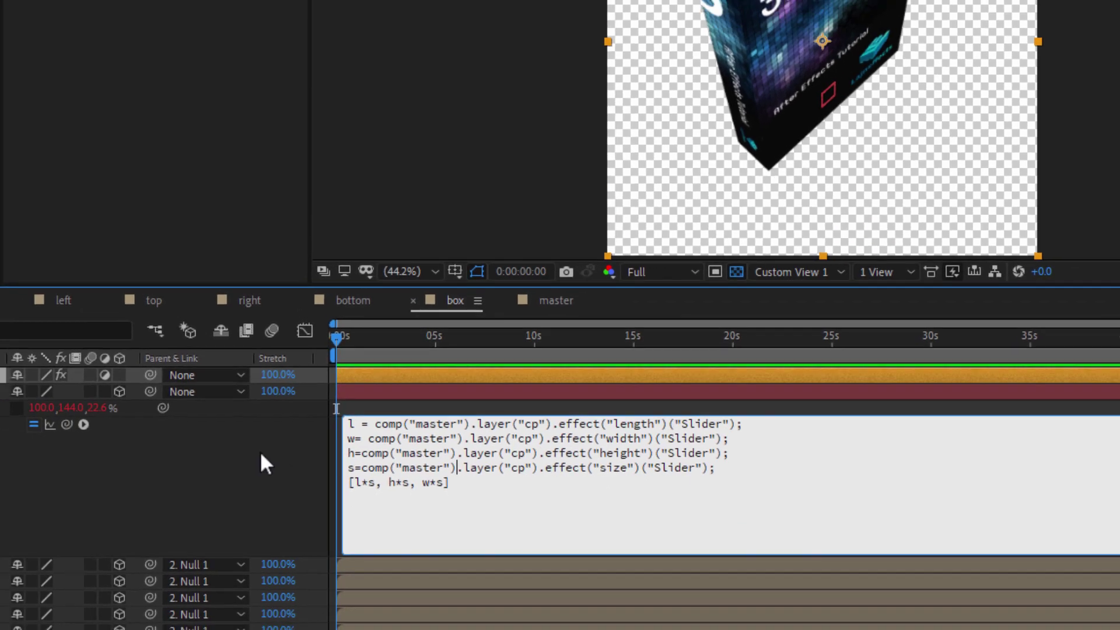
click(121, 421)
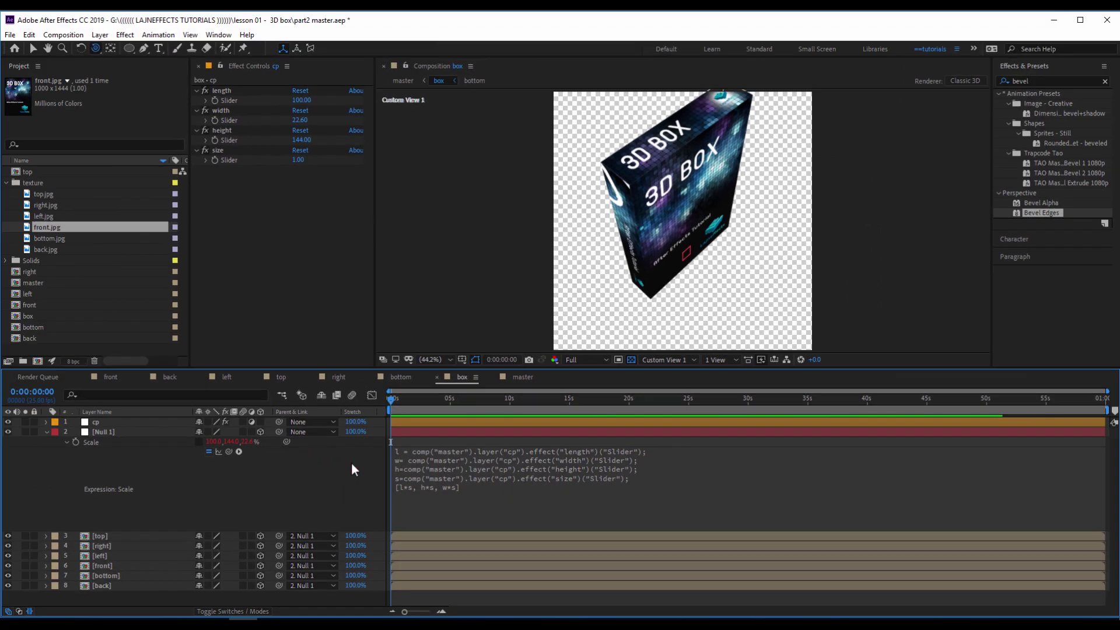
Step: Test the length slider of the cp layer in the master composition and undo the change
click(521, 377)
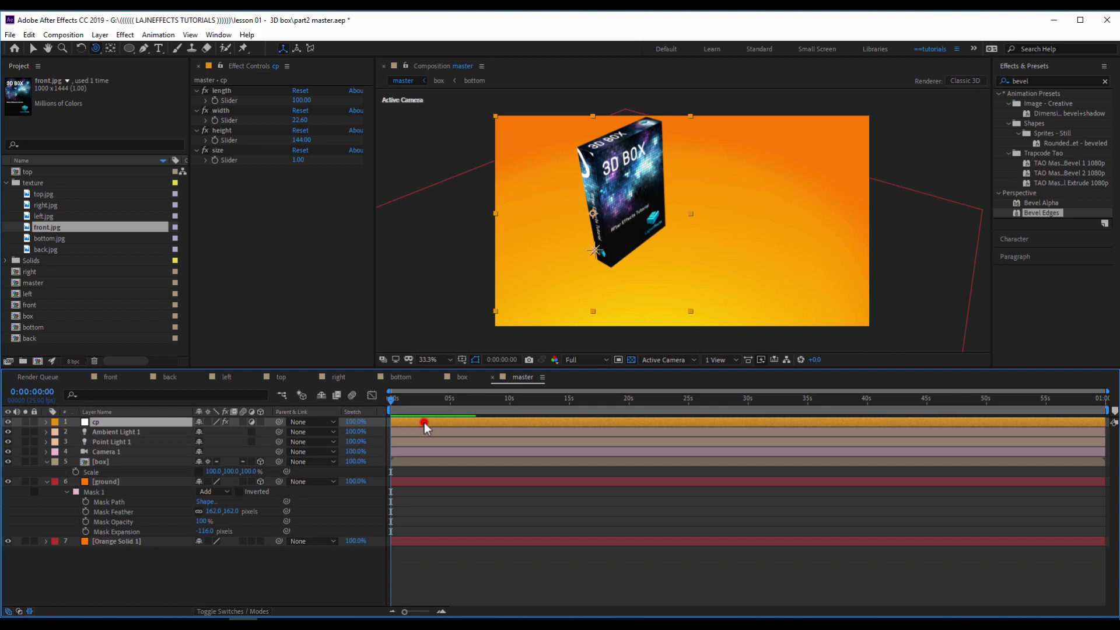
drag(301, 100, 290, 120)
key(ctrl+z)
key(ctrl+z)
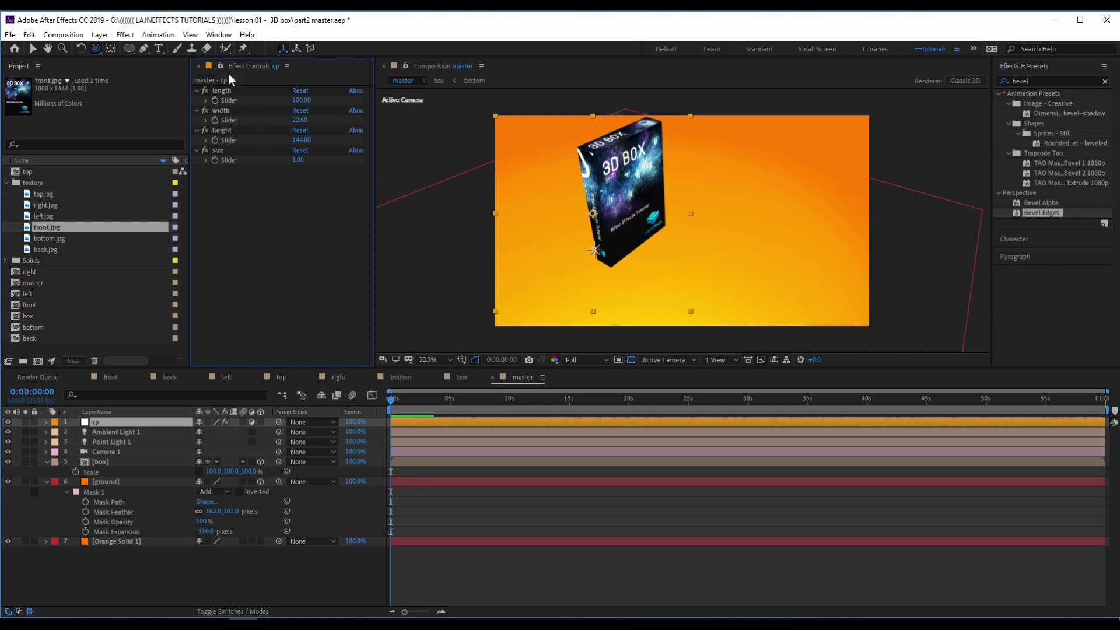
click(428, 432)
click(438, 421)
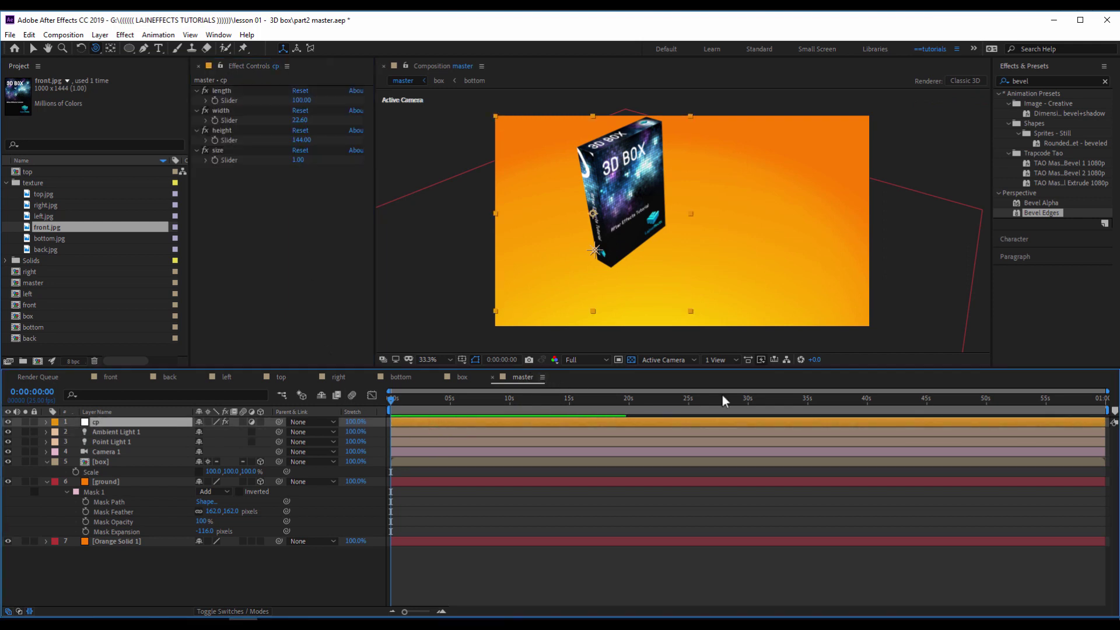
Step: Reframe the box in the master composition with the camera, showing mainly its front face and narrow spine
key(c)
drag(668, 231, 626, 245)
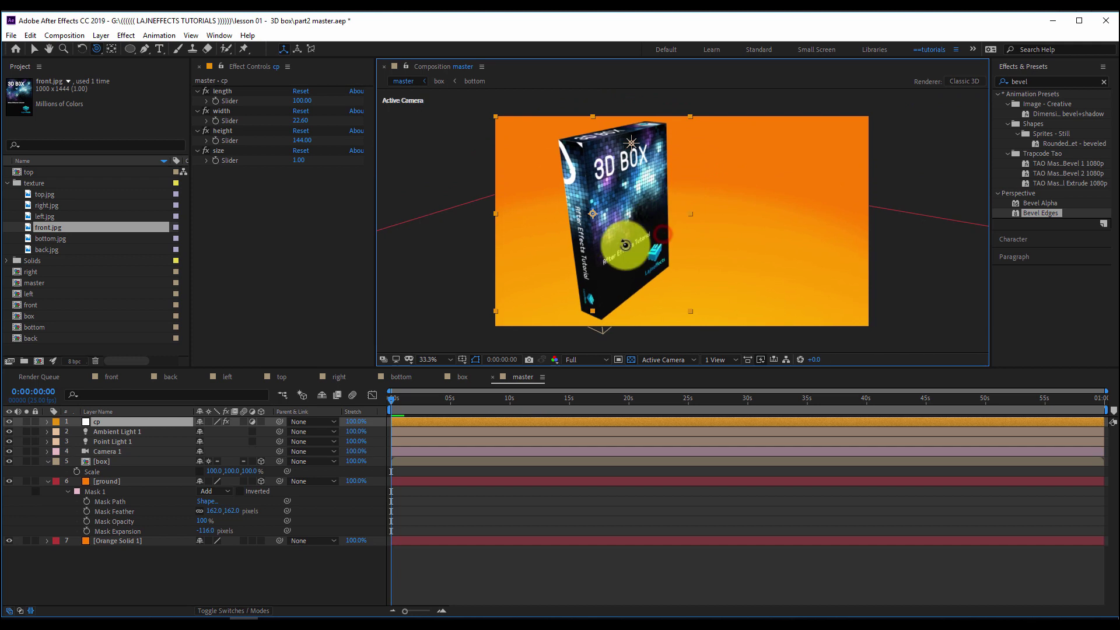
click(457, 552)
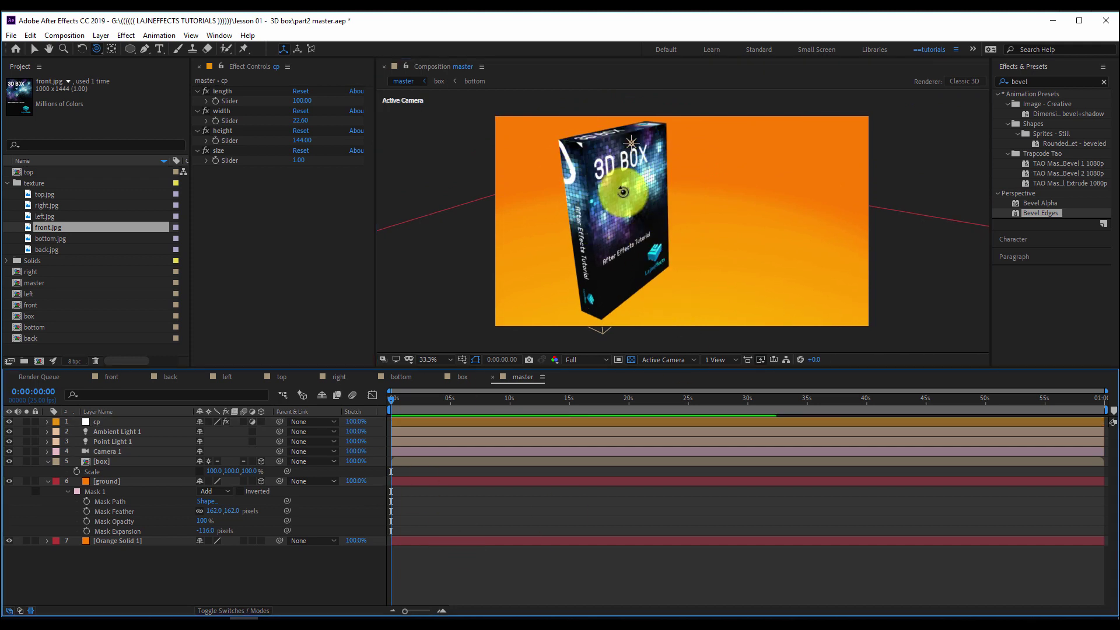
drag(623, 191, 675, 263)
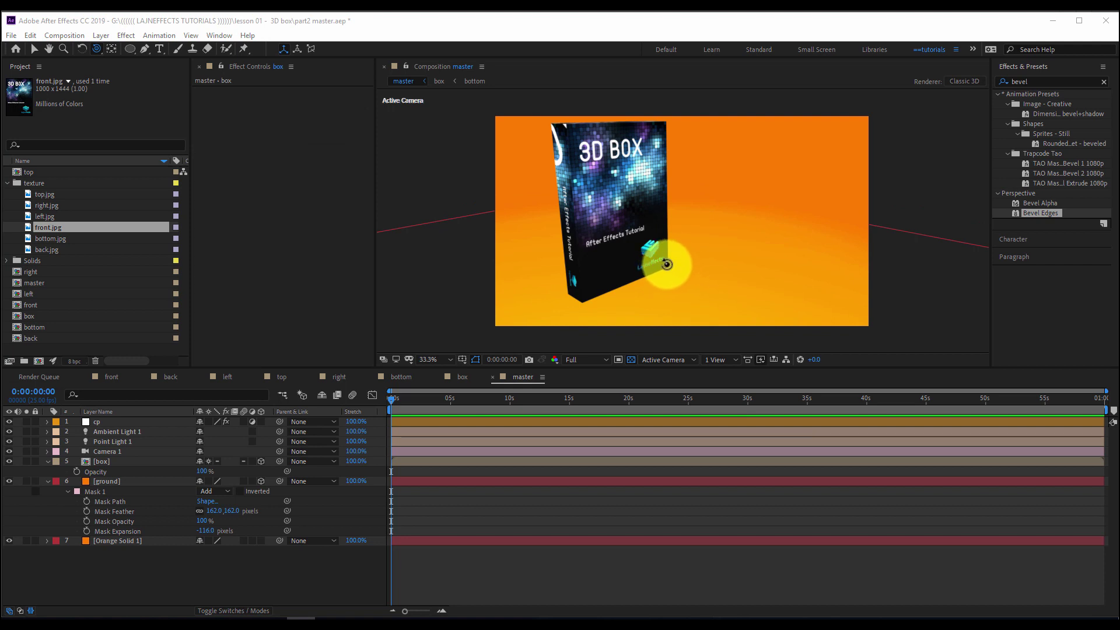
Step: Add a new adjustment layer to the master composition
right_click(520, 565)
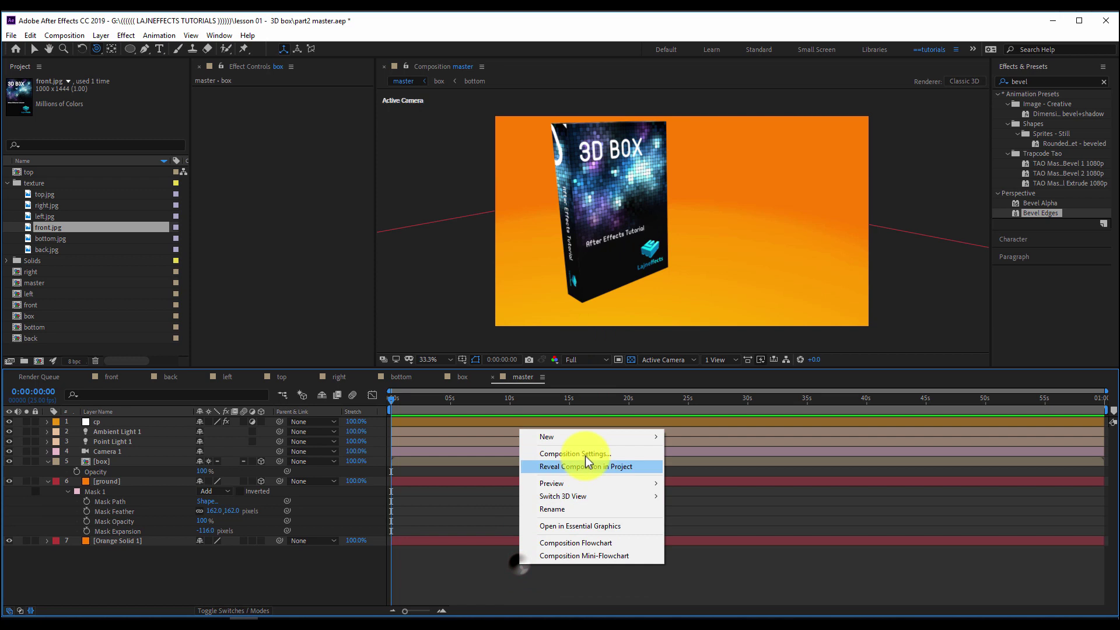
mouse_move(589, 442)
click(717, 529)
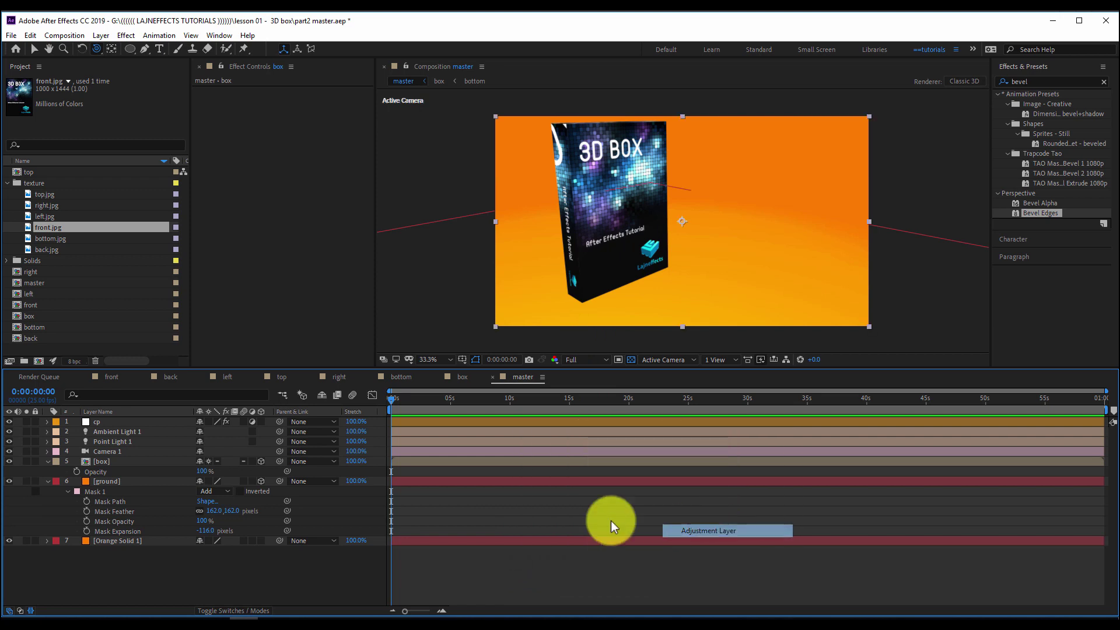
Step: Rename the new adjustment layer as colour balance and place it directly below the box layer
key(Return)
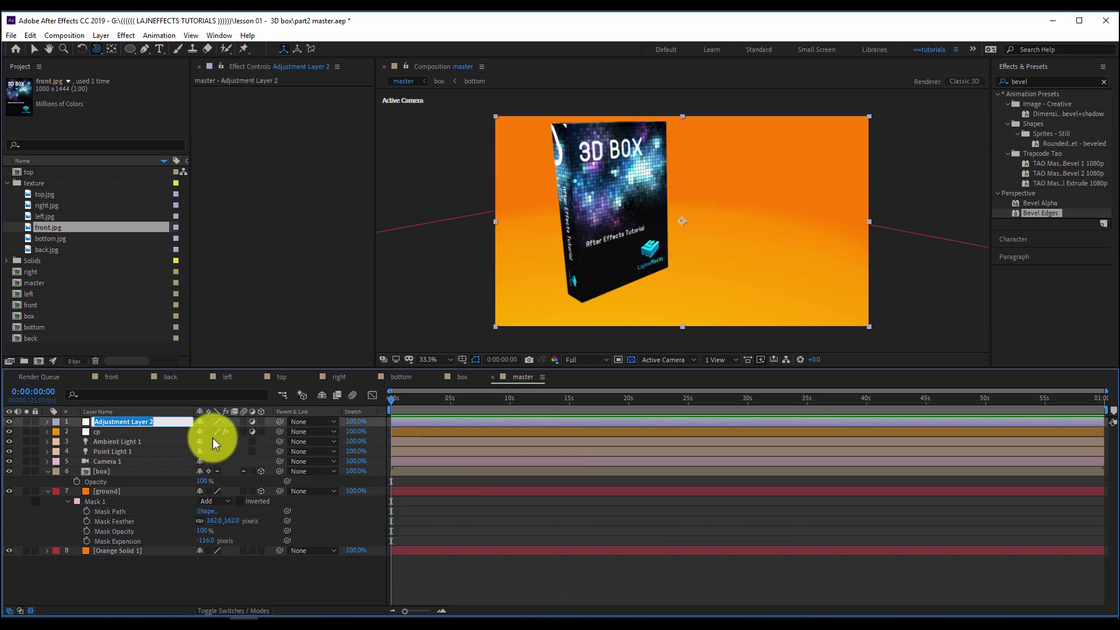
text(colour balance)
click(326, 587)
drag(128, 421, 138, 480)
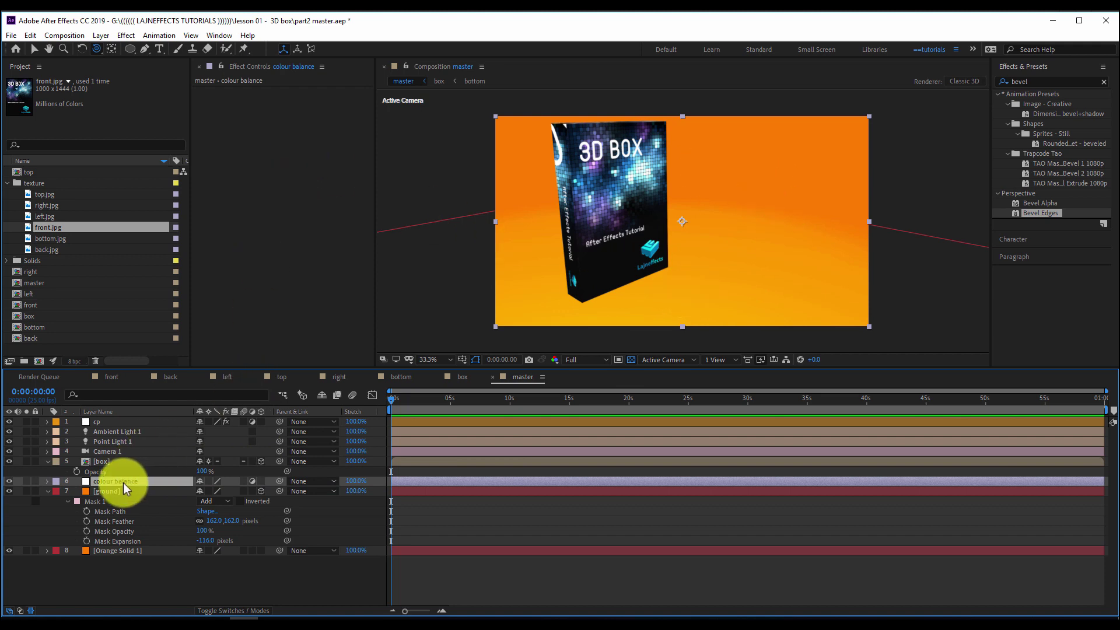
Step: Apply Color Balance (HLS) to the colour balance layer with hue 166°, lightness -65 and saturation -54
right_click(266, 140)
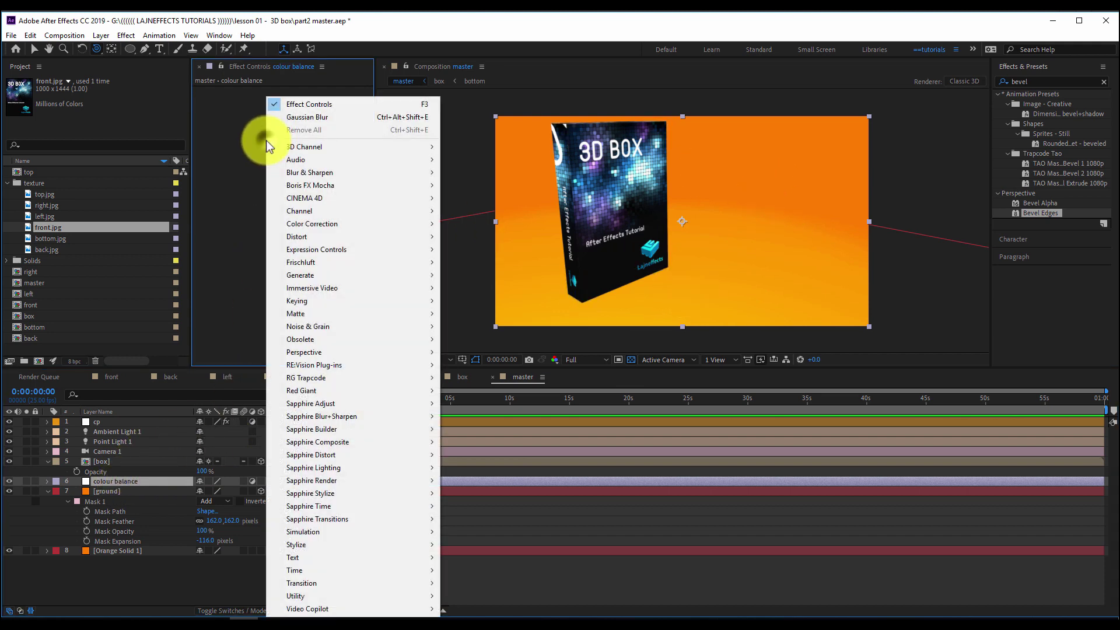
mouse_move(345, 223)
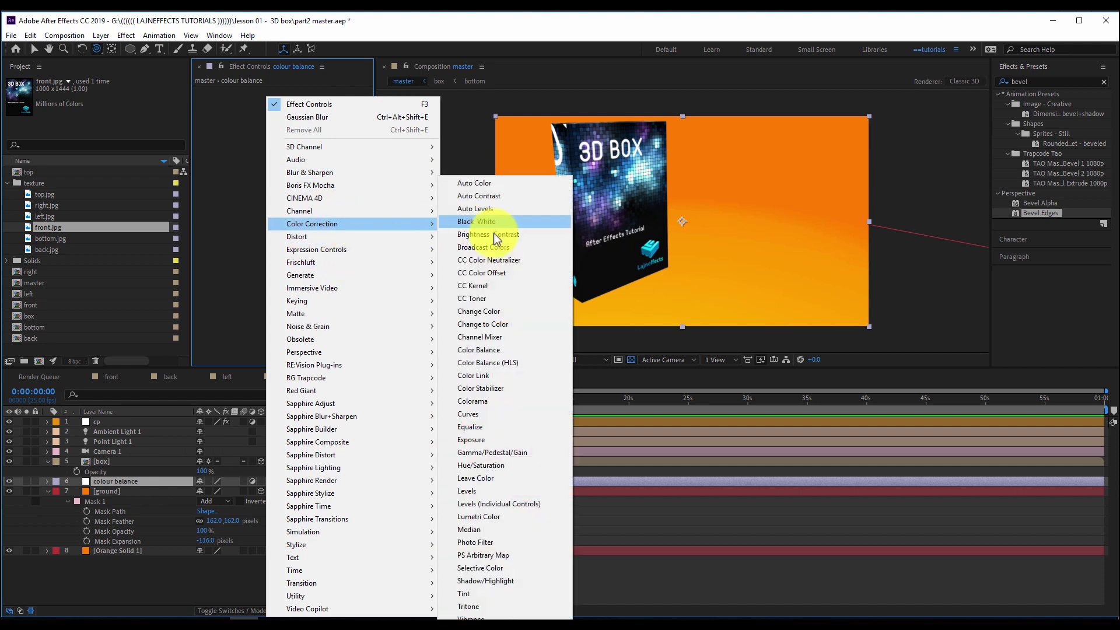
click(495, 363)
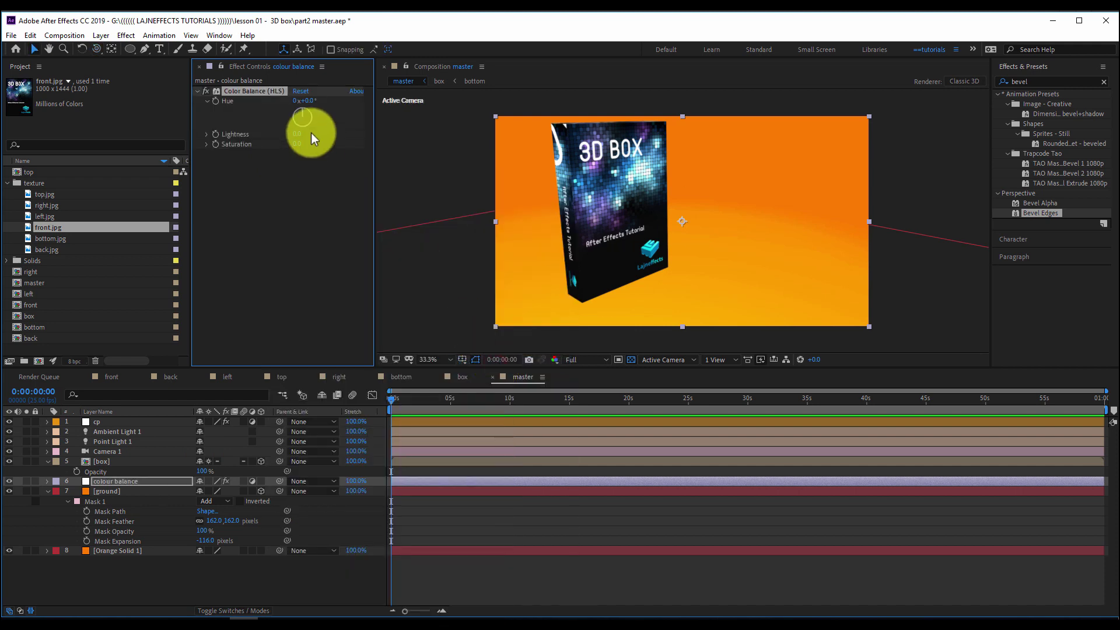
drag(308, 100, 420, 115)
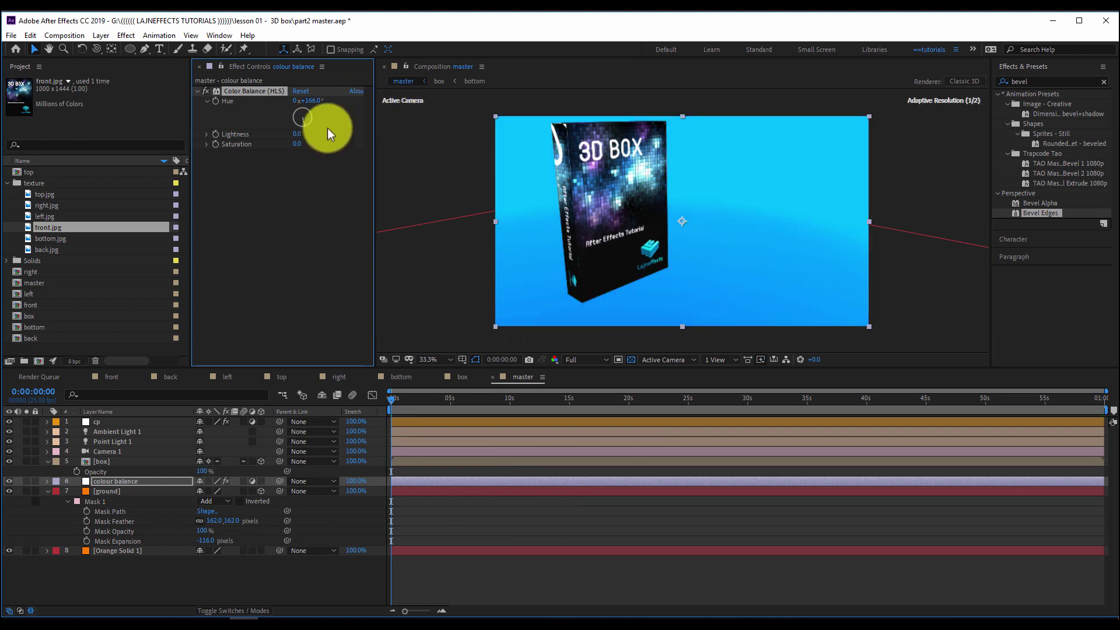
drag(296, 143, 264, 135)
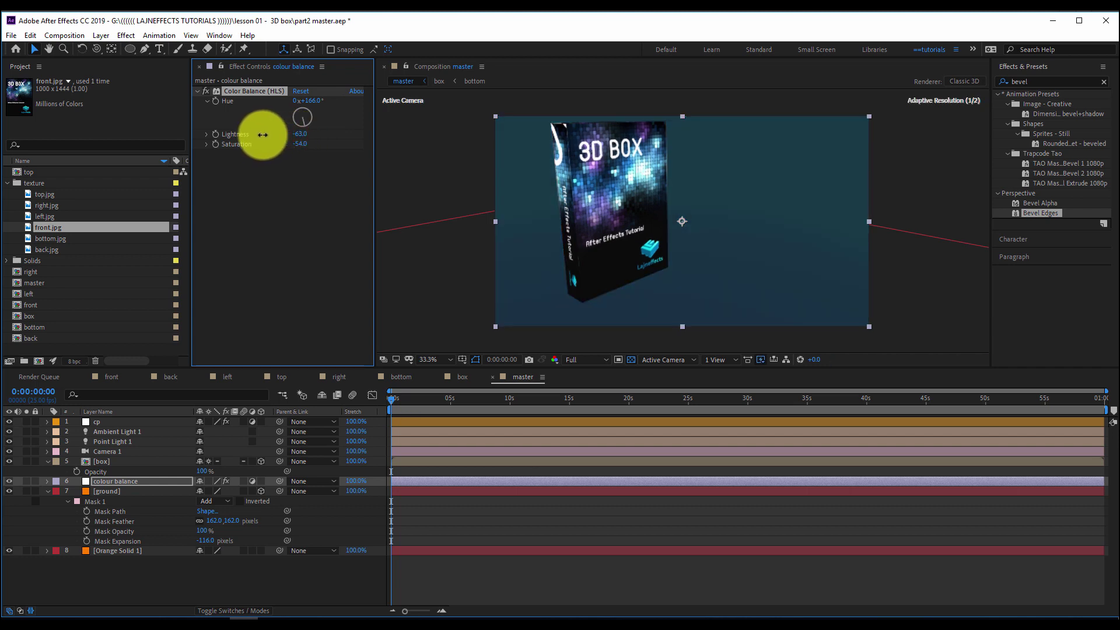
drag(313, 101, 319, 104)
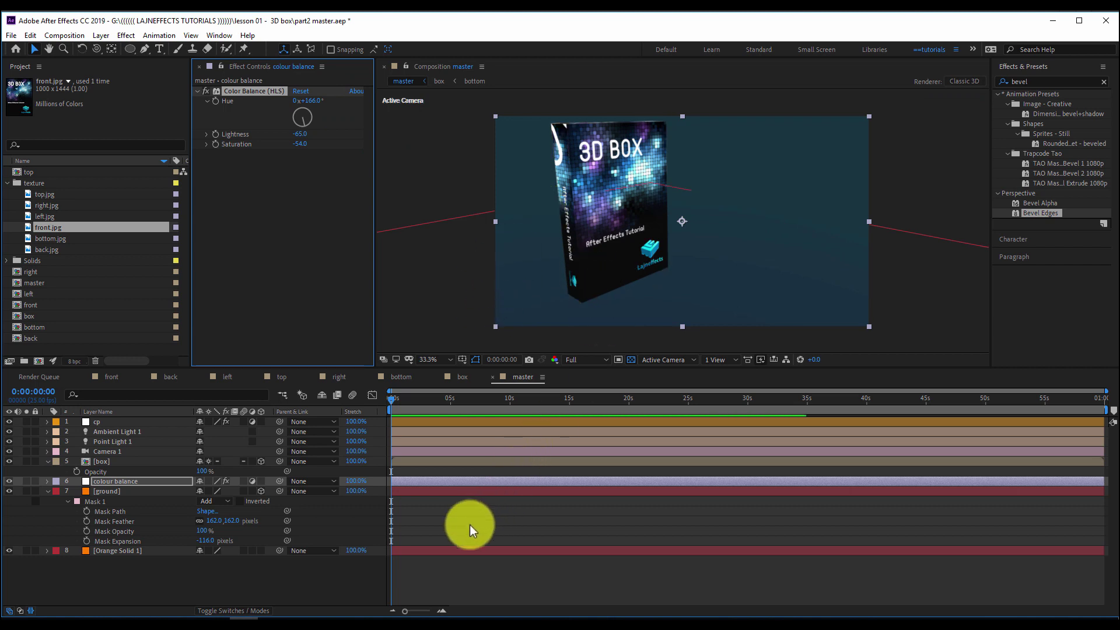
click(444, 502)
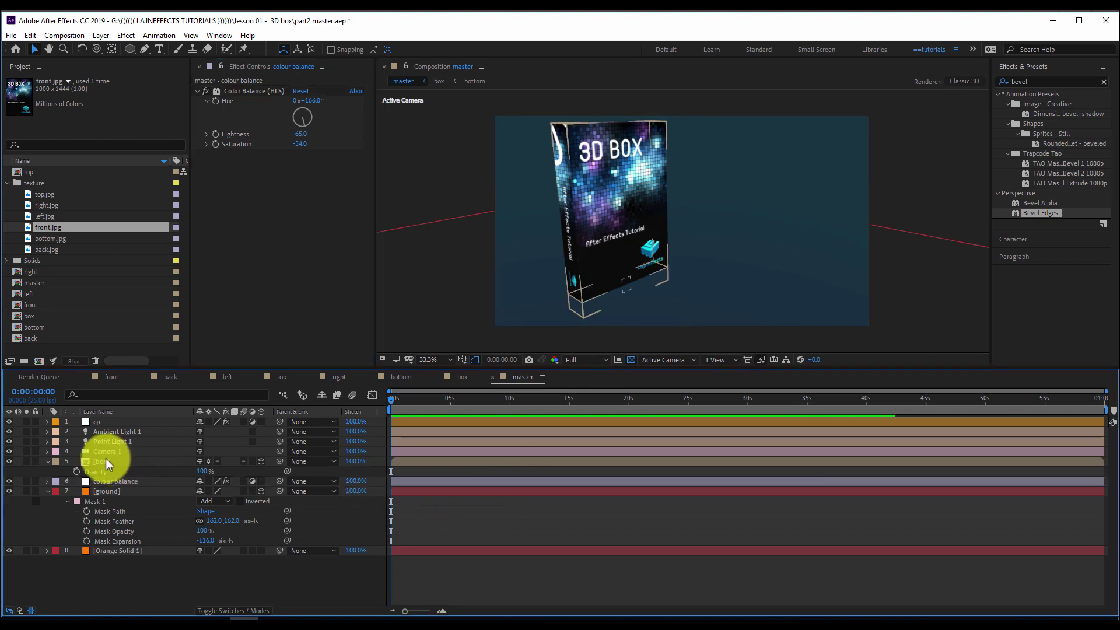
Step: Move the camera to a lower, nearly level view of the box's front face and spine
click(105, 461)
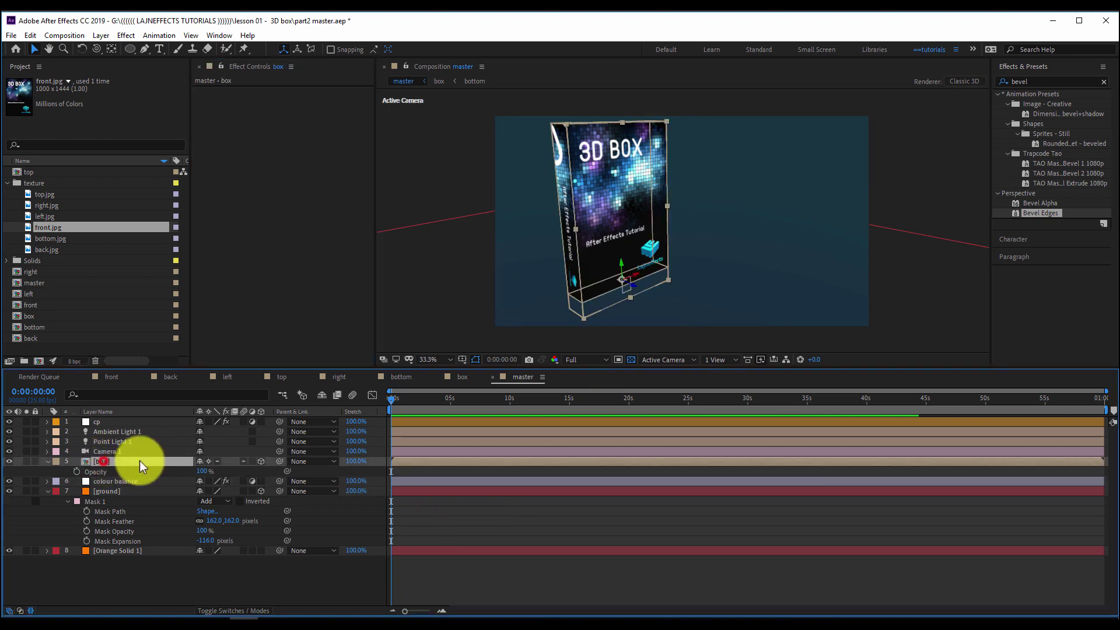
click(510, 504)
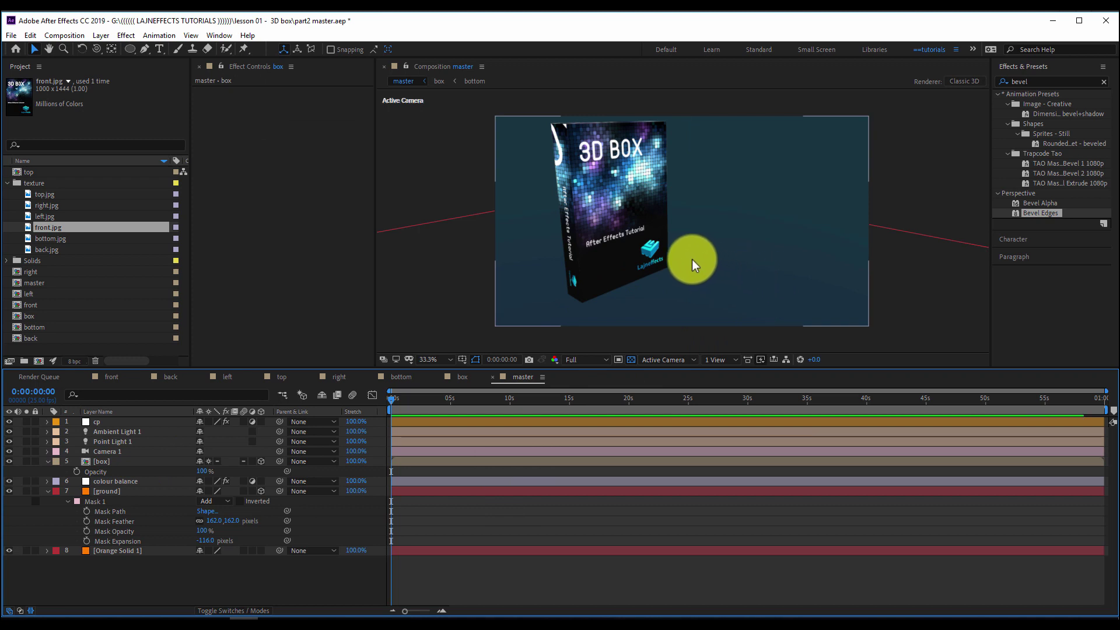
key(c)
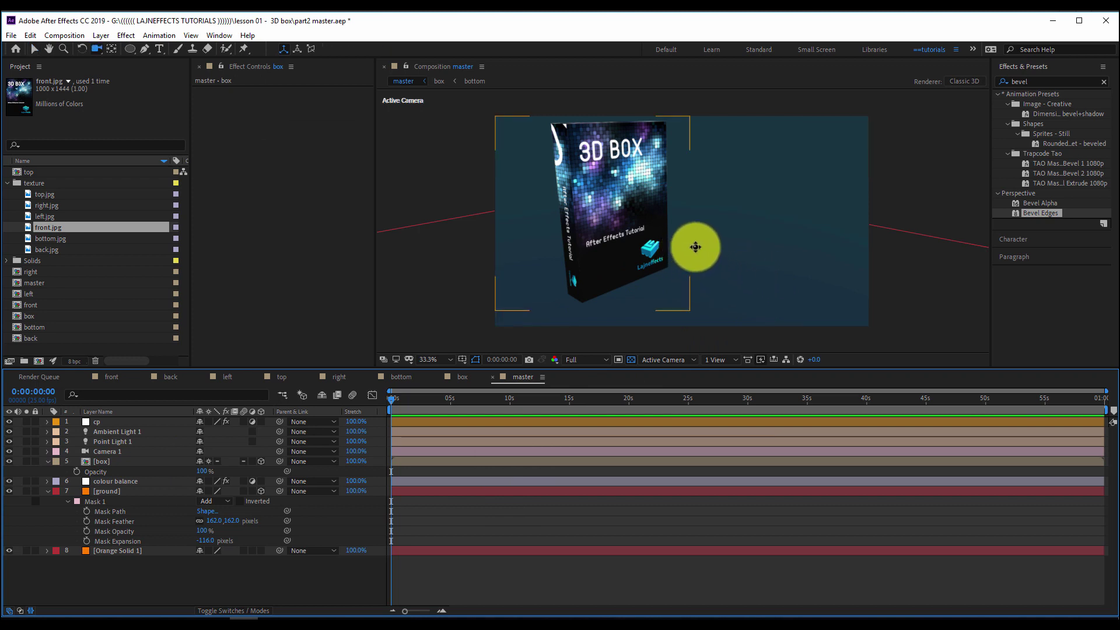
mouse_move(695, 247)
mouse_down()
mouse_move(607, 280)
mouse_move(695, 243)
mouse_move(679, 244)
mouse_up()
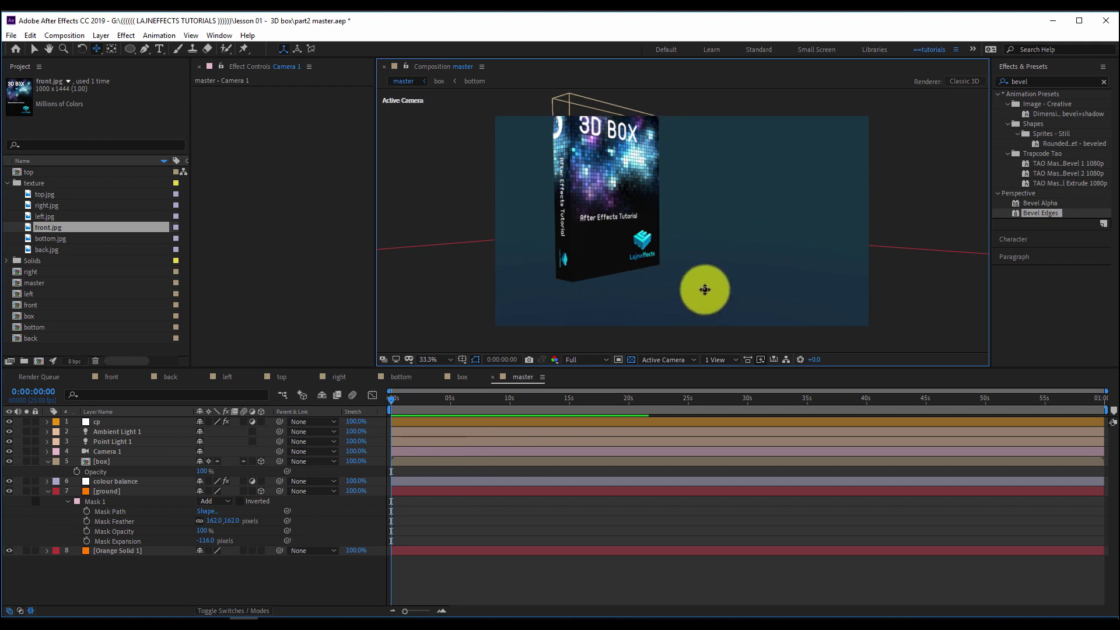
Step: Duplicate the box layer and flip the lower copy vertically with a scale of 100, -100, 100%
click(425, 464)
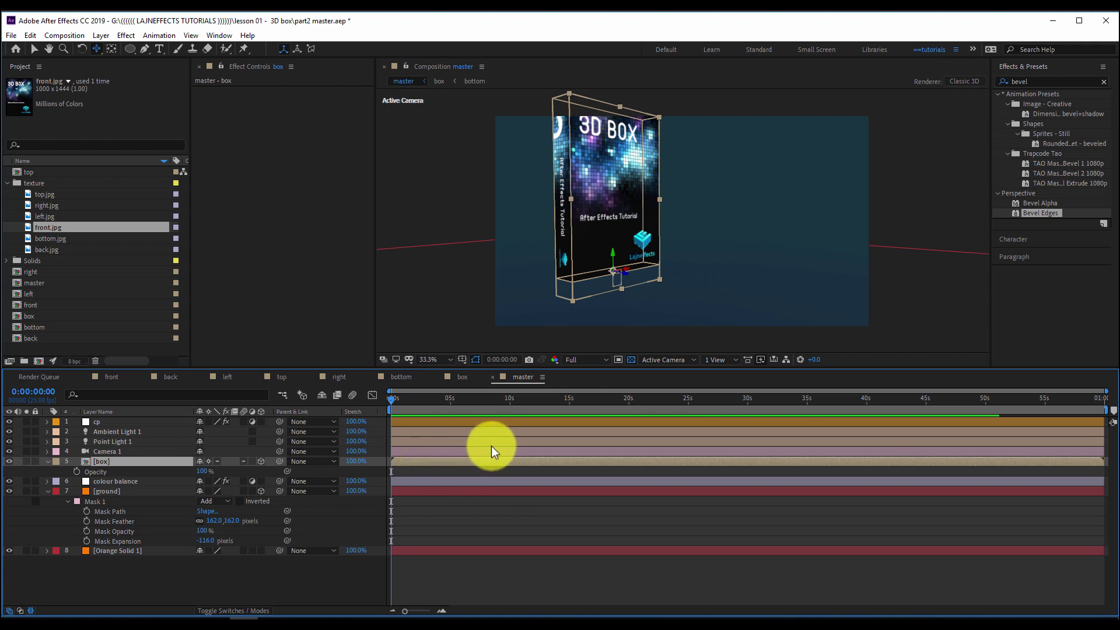
key(ctrl+d)
click(105, 472)
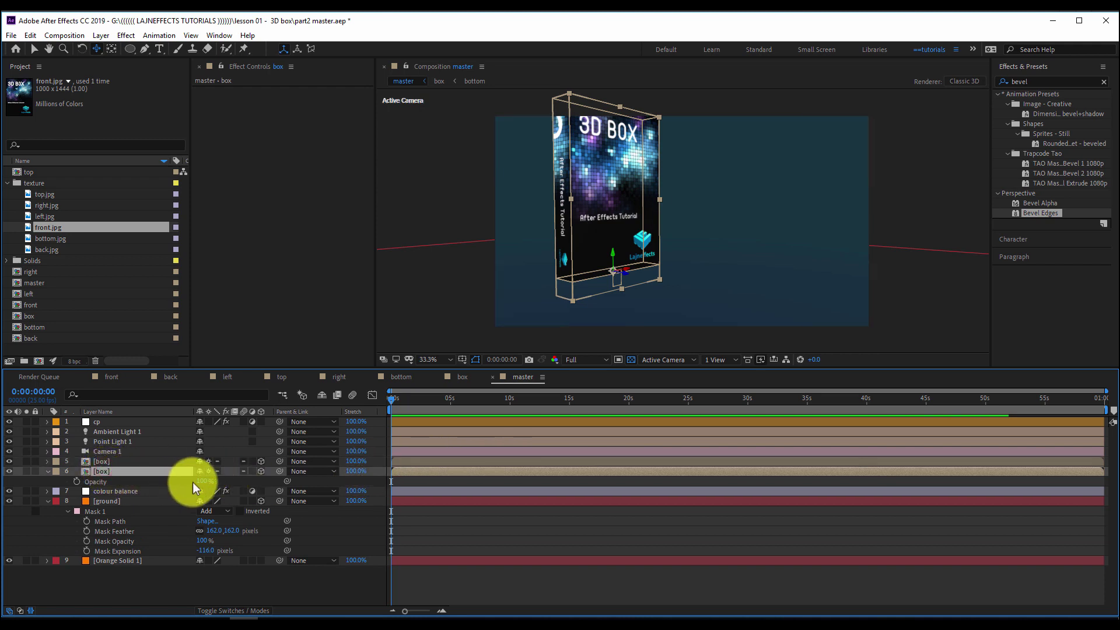
key(s)
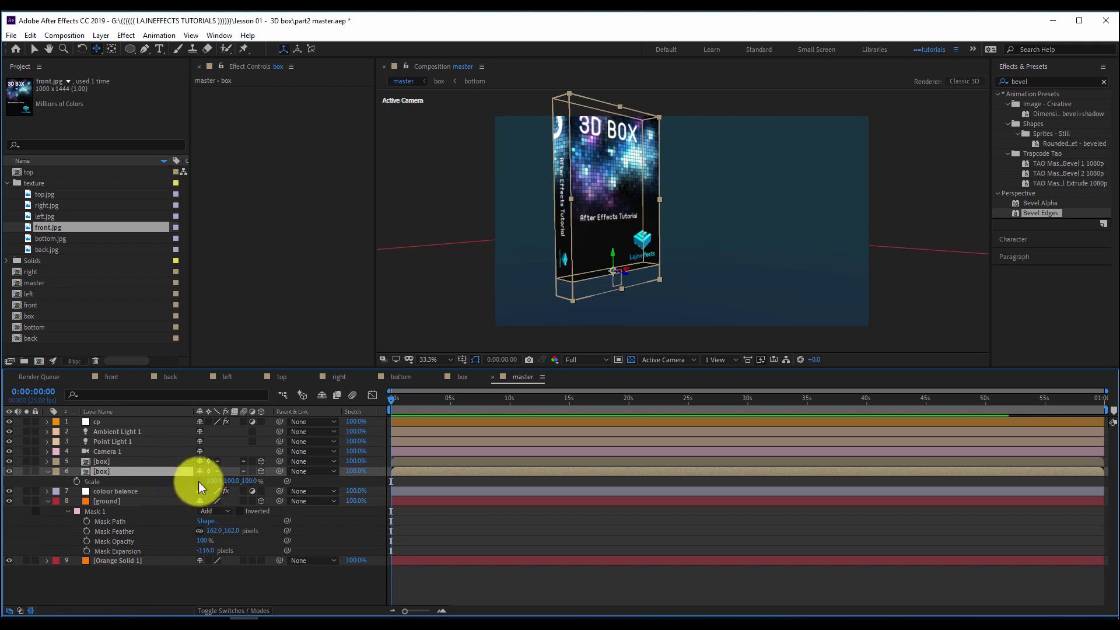
click(231, 481)
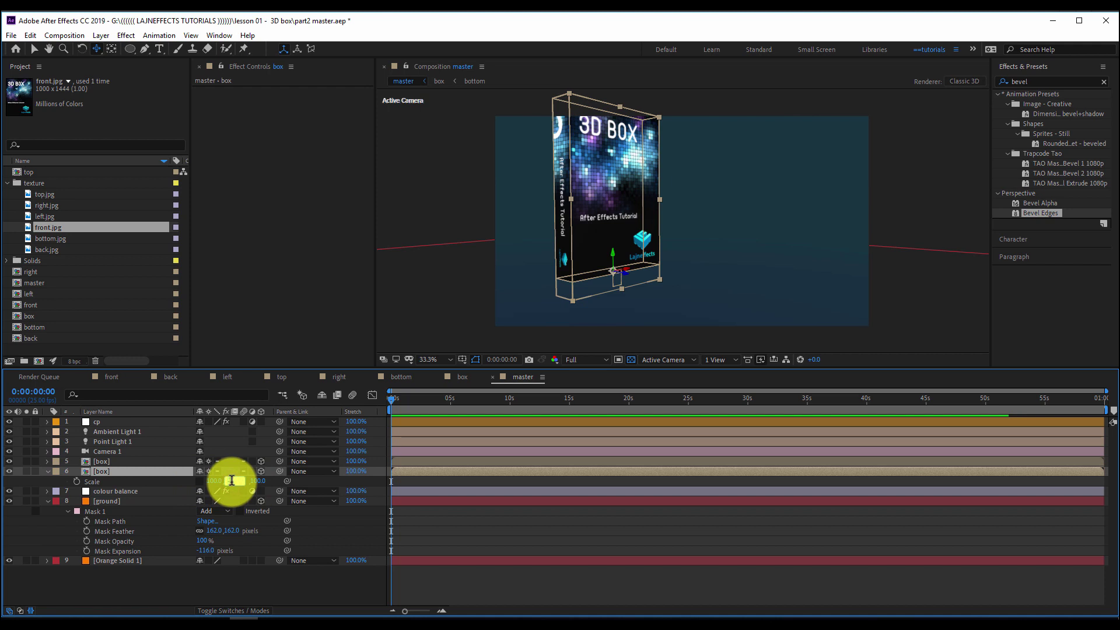
text(-100)
key(Return)
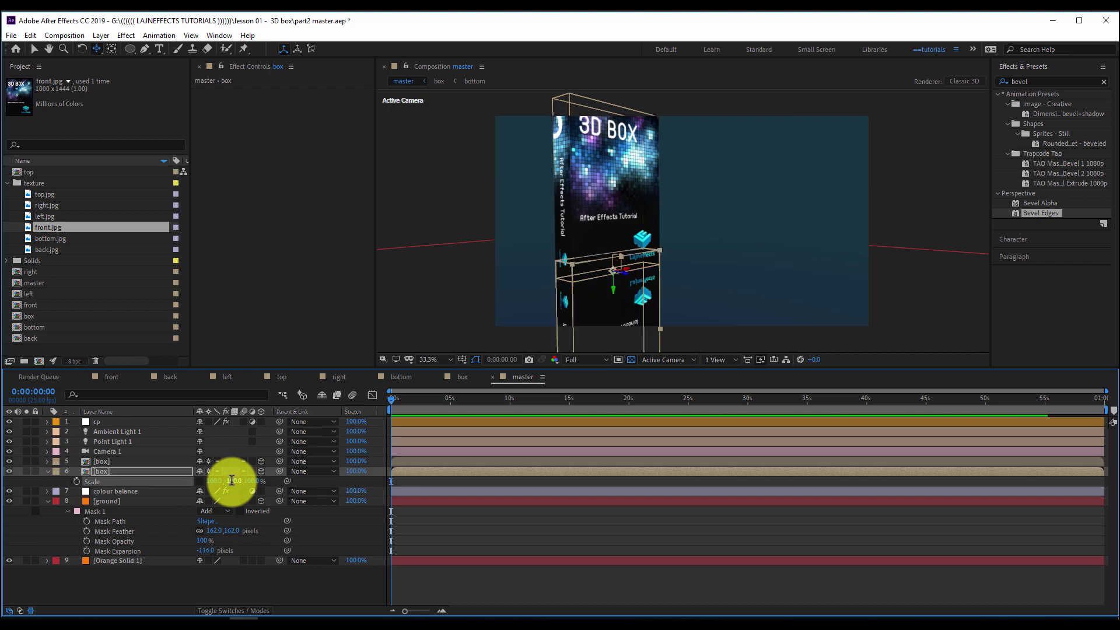
click(432, 531)
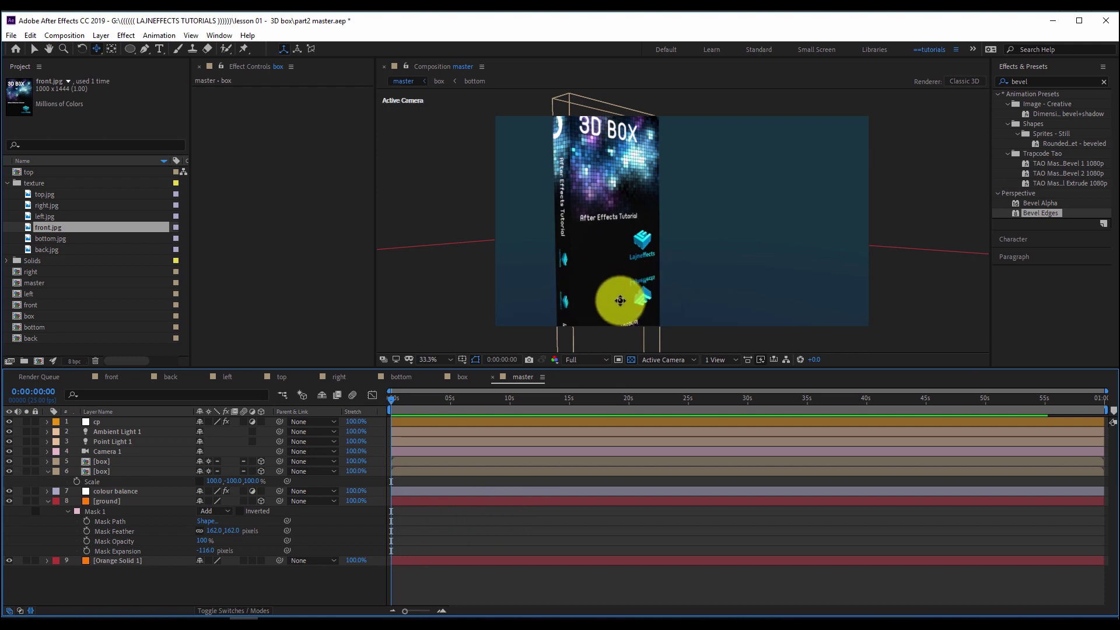
Step: Orbit the camera to frame the seam between the box and its flipped copy, and choose the Ellipse tool
drag(635, 274, 632, 243)
click(128, 50)
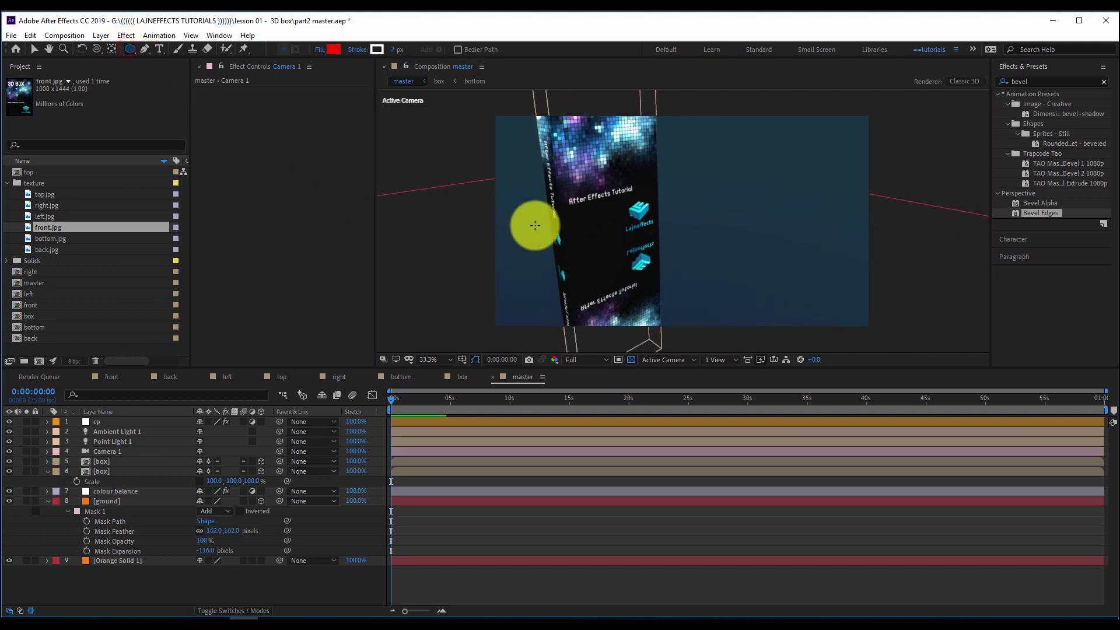
drag(487, 100, 569, 169)
drag(633, 214, 700, 269)
key(Delete)
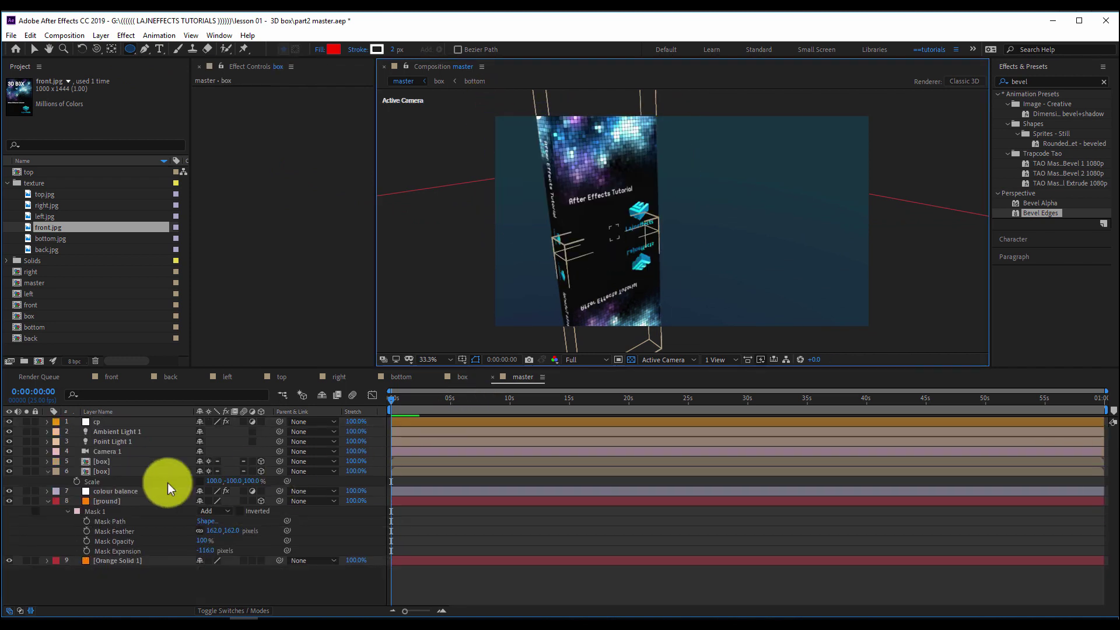
Step: Draw a large elliptical mask on the flipped box copy and feather it by 338 pixels
click(102, 471)
drag(490, 125, 710, 259)
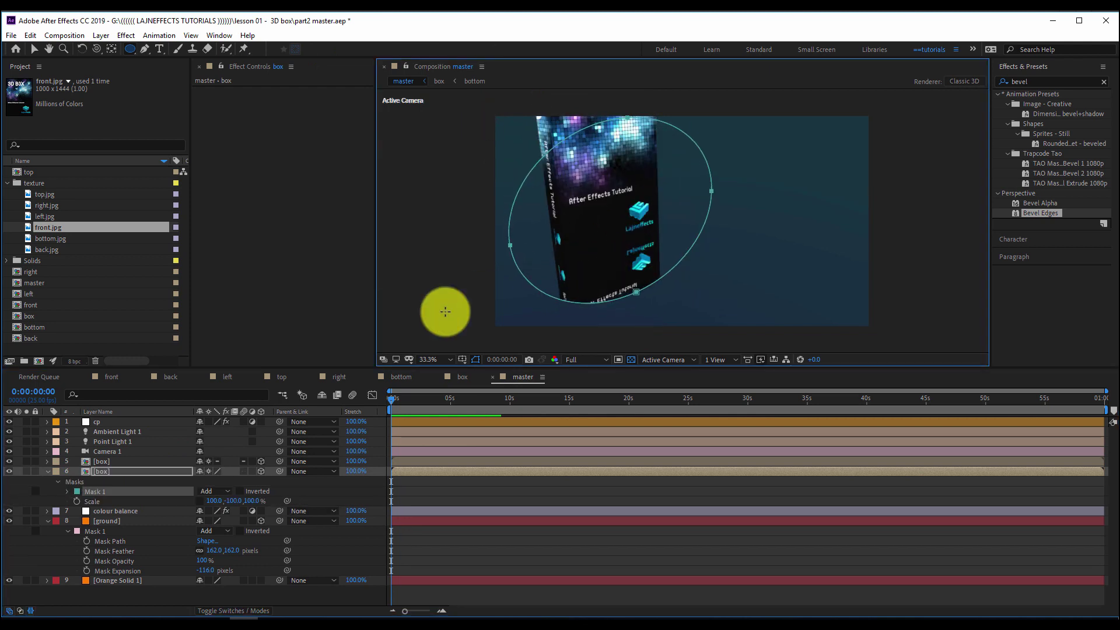
key(m)
key(m)
mouse_move(224, 501)
mouse_down()
mouse_move(432, 503)
mouse_move(420, 503)
mouse_up()
click(470, 498)
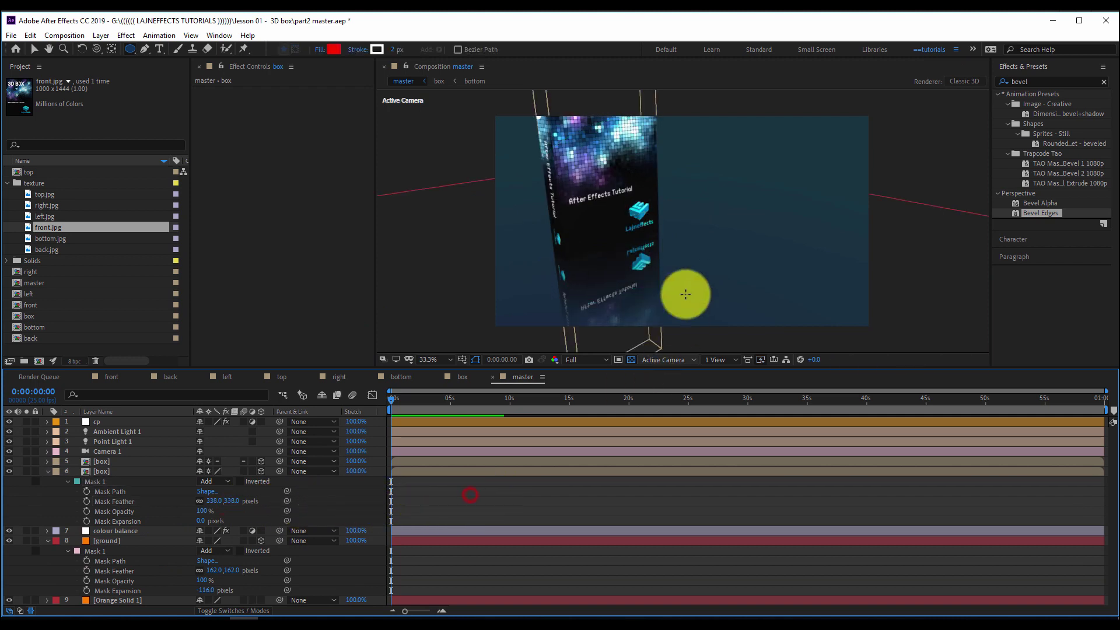
Step: Reframe the camera so the whole box and its fading reflection fit in the master composition
key(c)
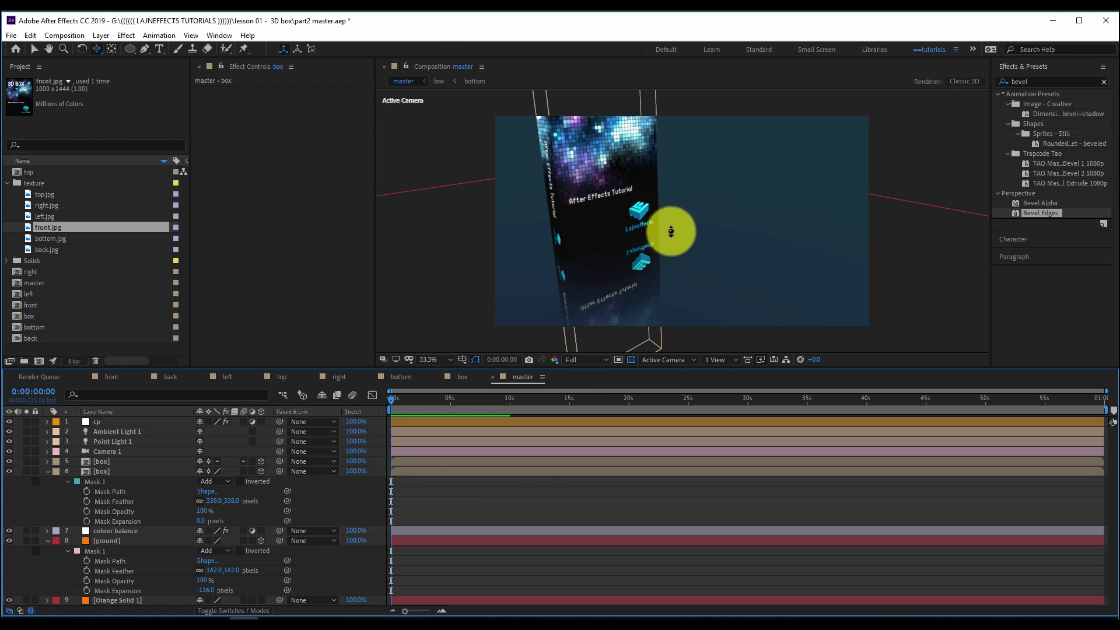
mouse_move(672, 230)
mouse_down()
mouse_move(680, 208)
mouse_move(669, 220)
mouse_up()
key(c)
key(c)
drag(675, 280, 669, 237)
key(c)
key(c)
Step: Collapse the properties of all layers in the master composition and enlarge the viewer area above the timeline
click(452, 474)
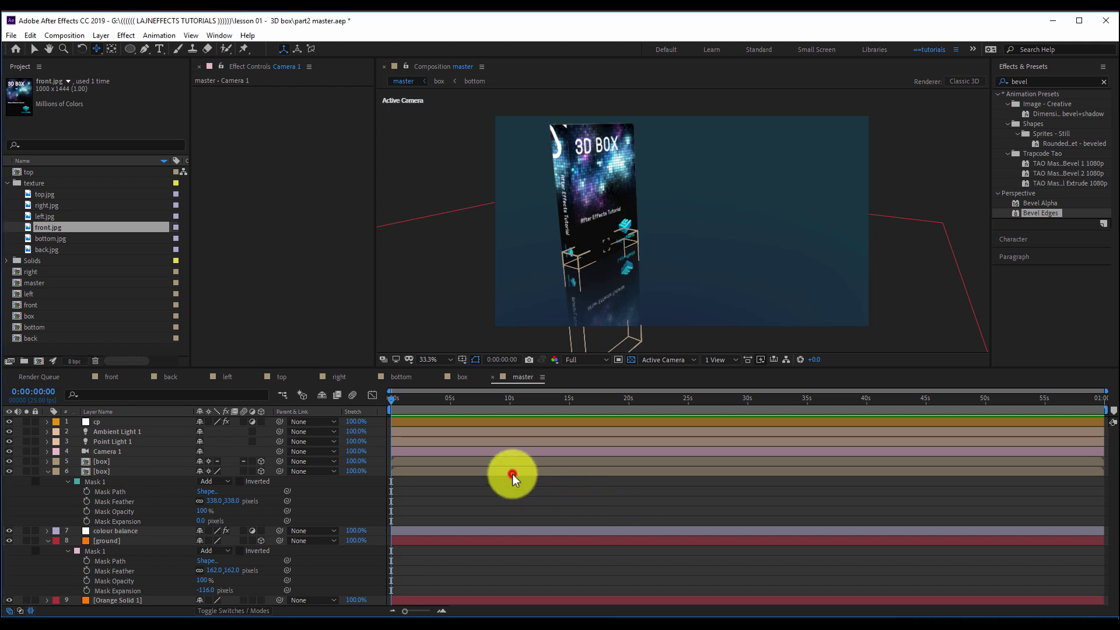
key(ctrl+a)
key(ctrl+grave)
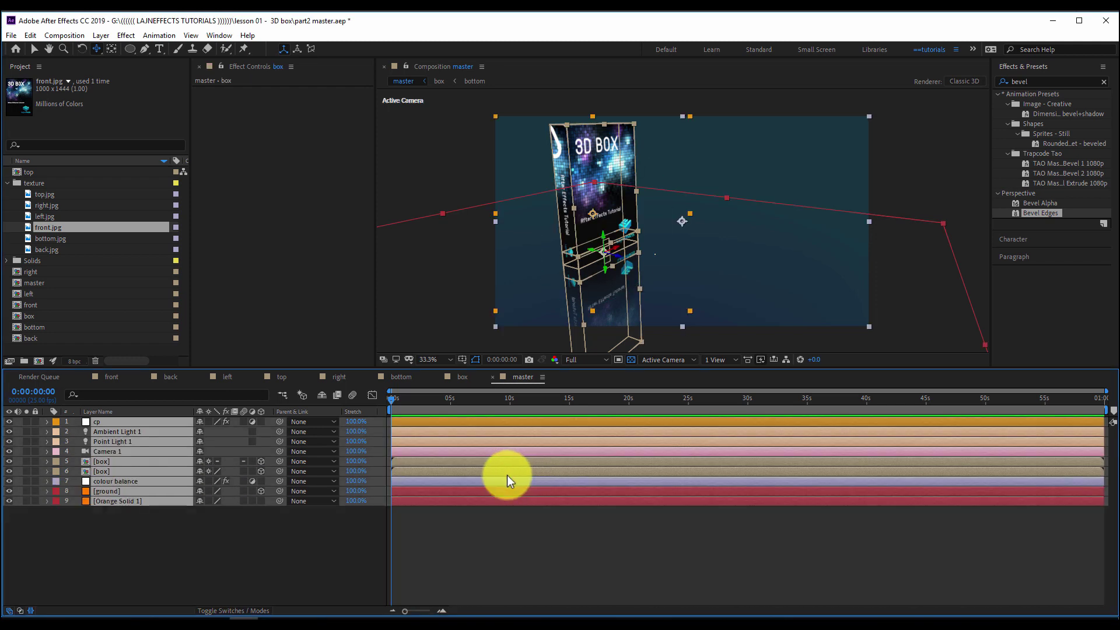
drag(499, 369, 515, 441)
Step: Create a new 2000 x 2000 px composition named grid ground
right_click(93, 380)
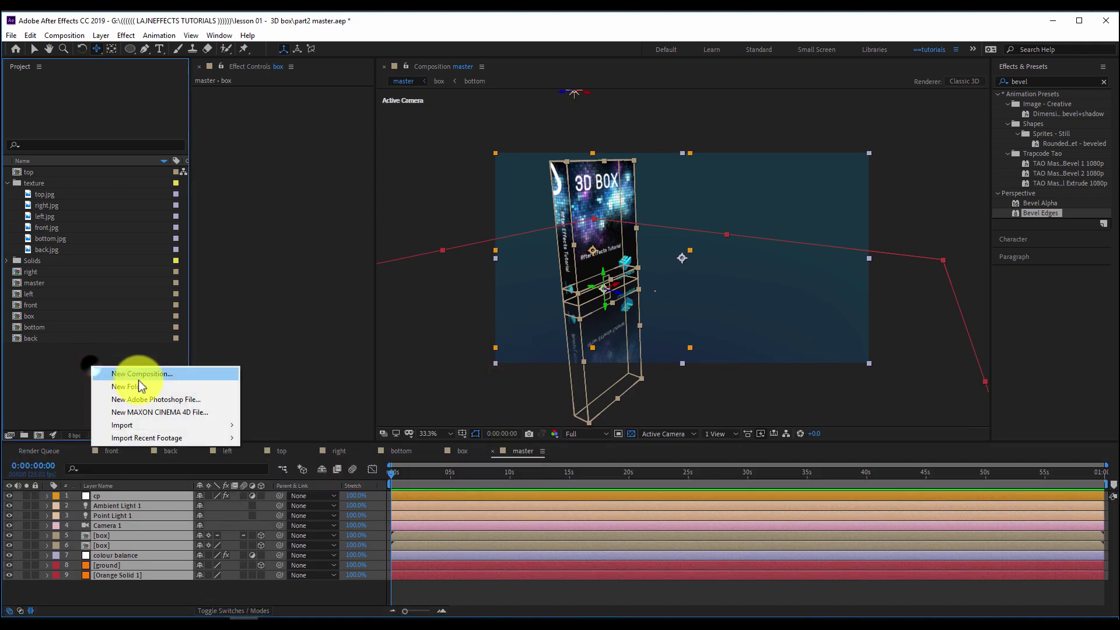
click(142, 374)
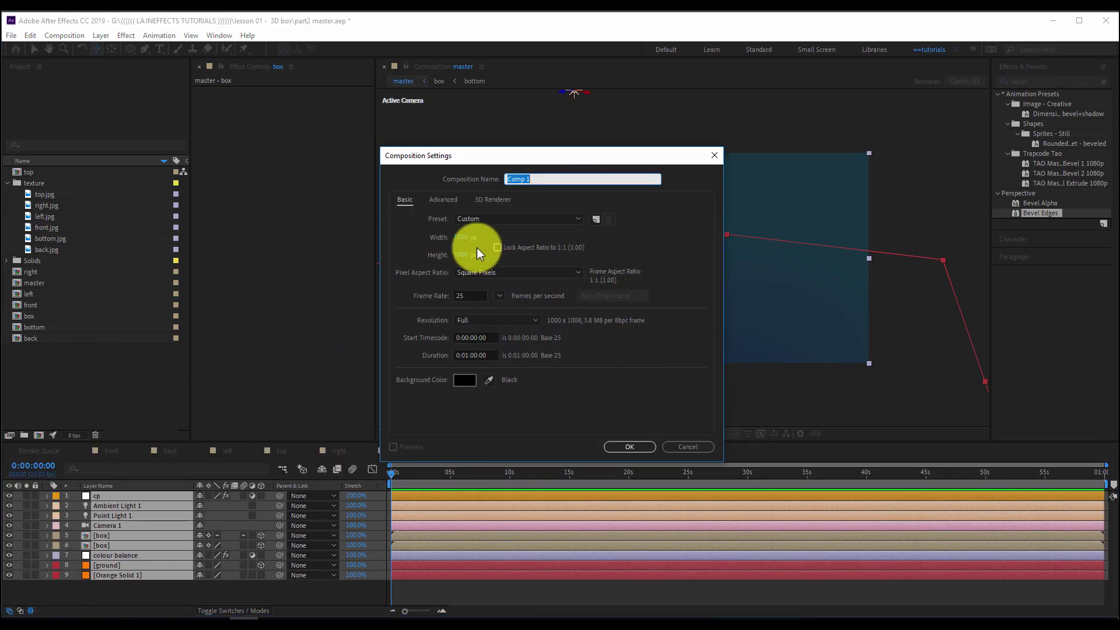
click(462, 239)
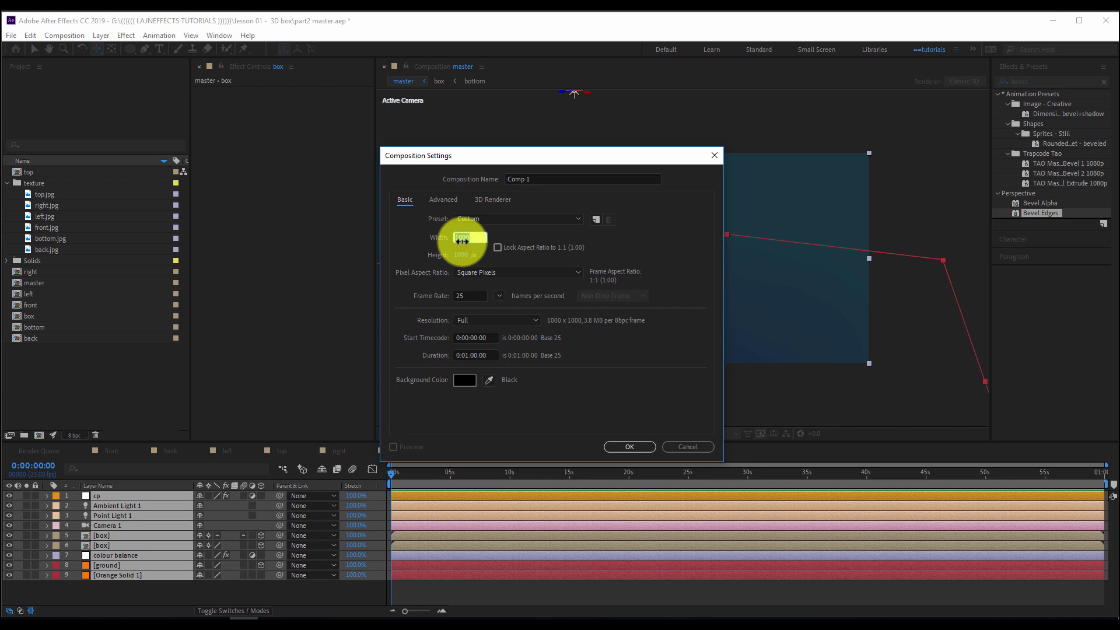
key(Tab)
text(2000)
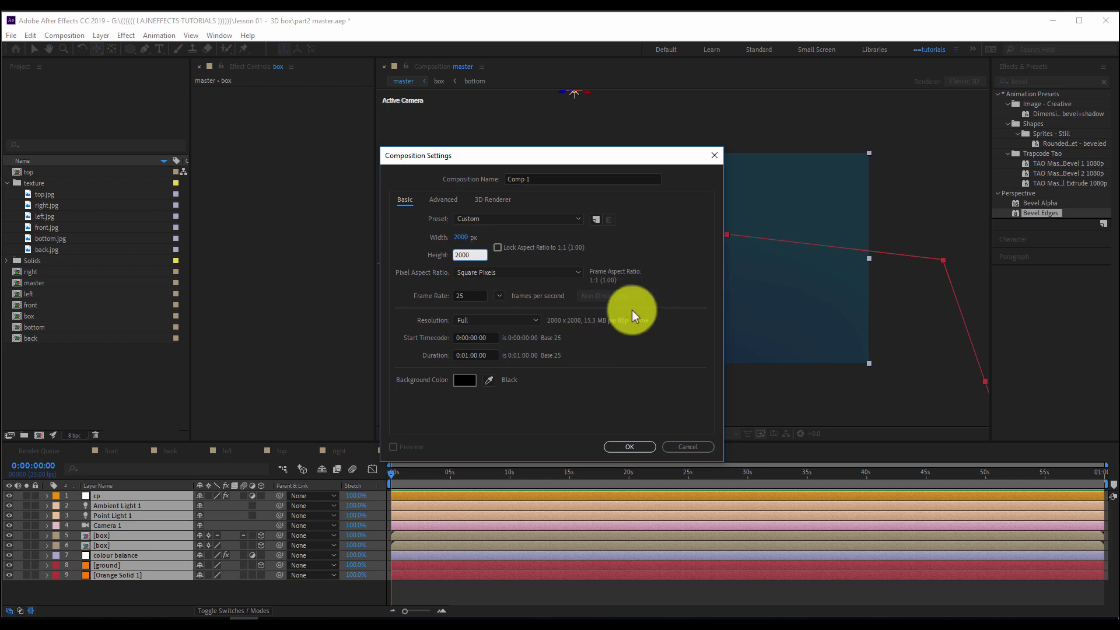
click(545, 178)
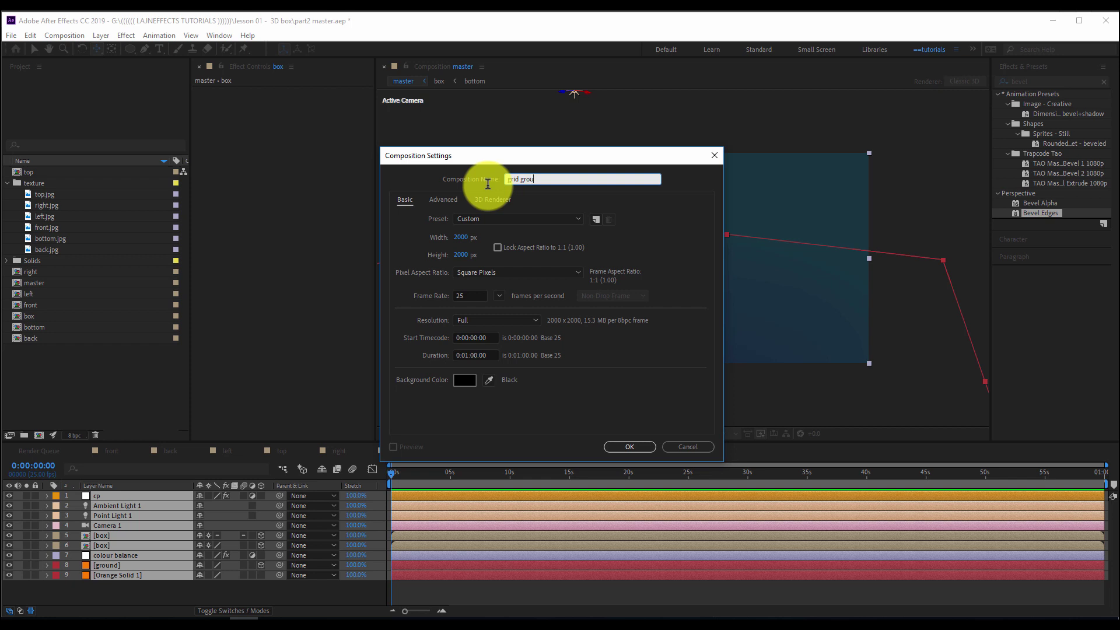
text(grid ground)
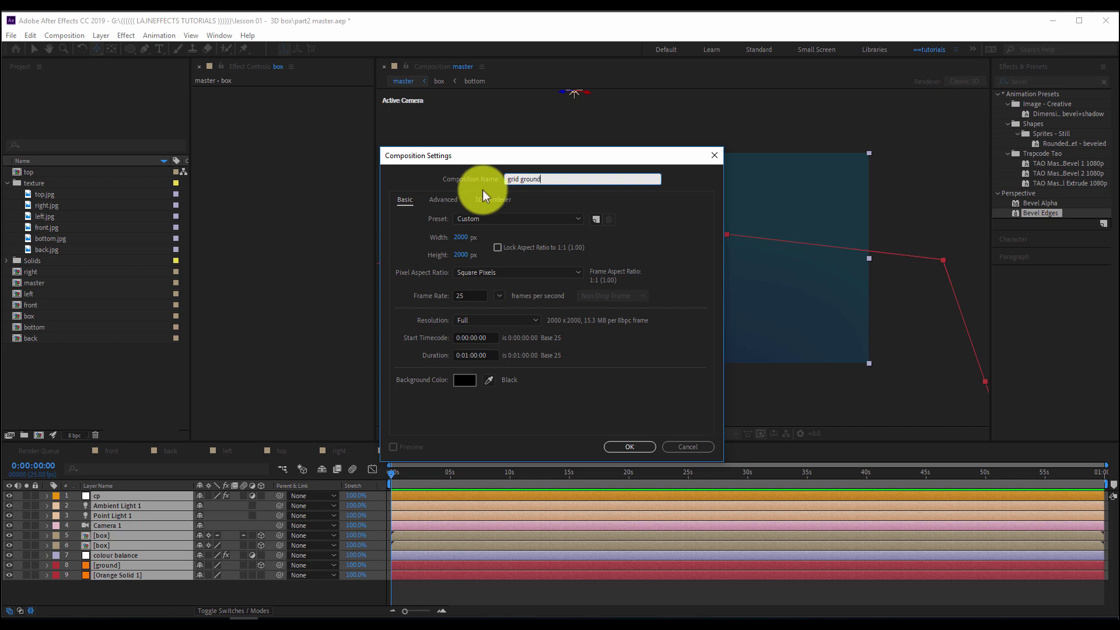
click(641, 447)
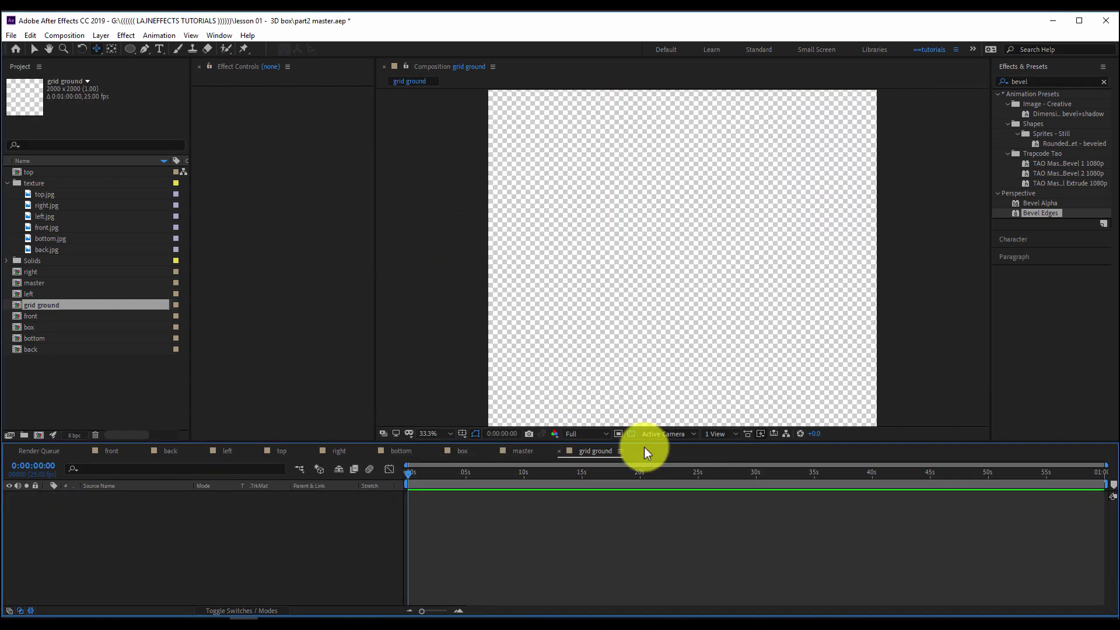
Step: Add a 2000 x 2000 px dark gray solid with colour 0F0F0F to the grid ground composition
right_click(461, 513)
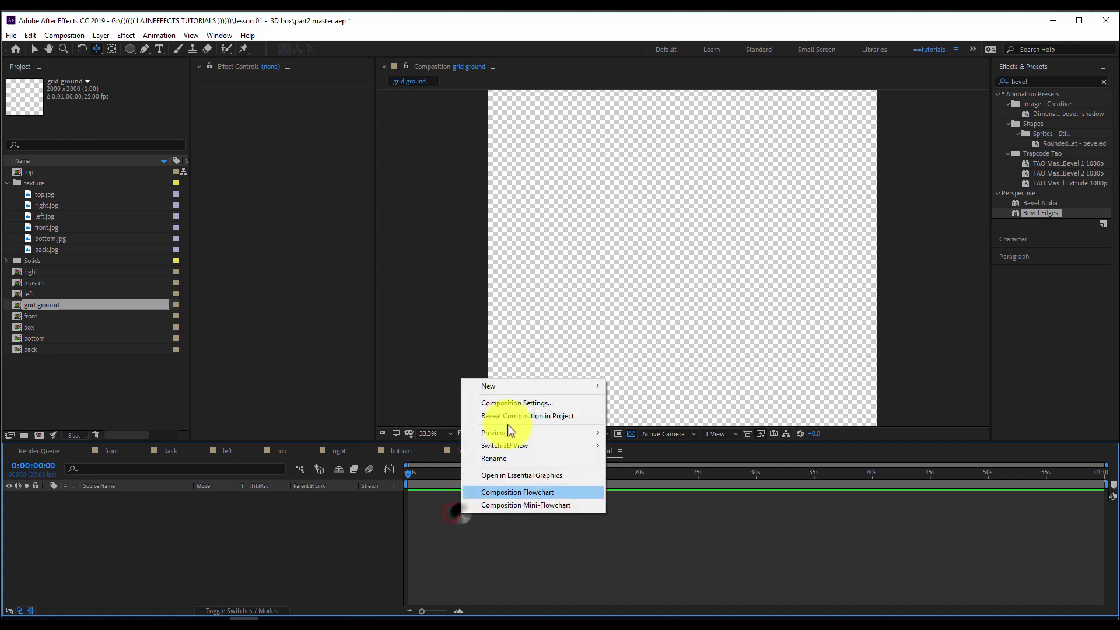
mouse_move(507, 387)
click(649, 418)
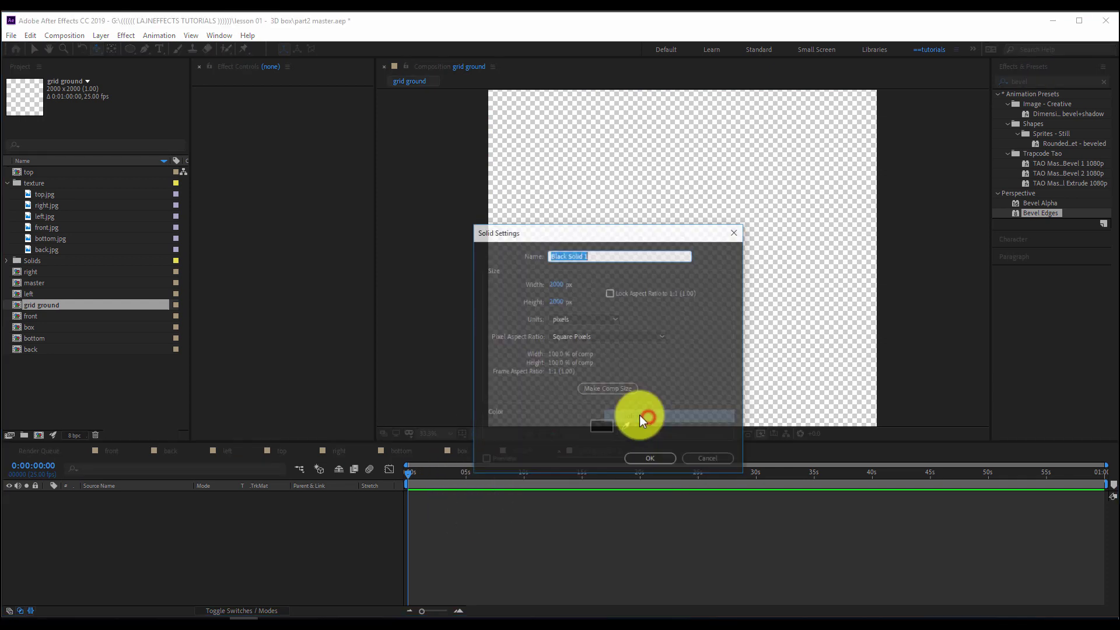
click(602, 427)
click(789, 557)
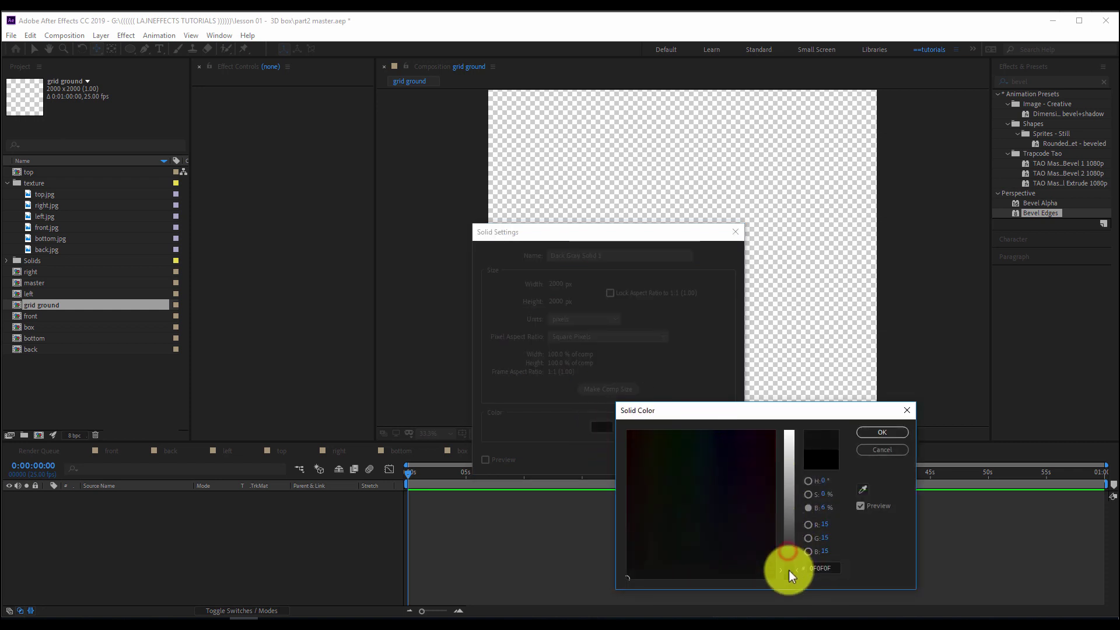
click(868, 432)
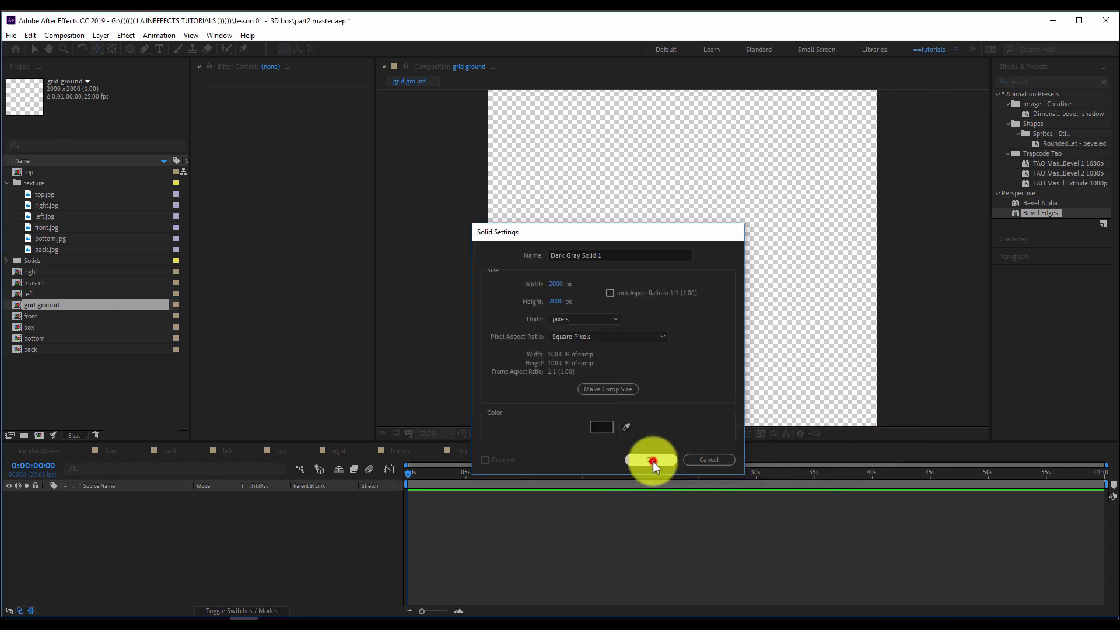
click(651, 460)
Step: Add an adjustment layer above the dark gray solid and apply the Grid effect to it
right_click(483, 532)
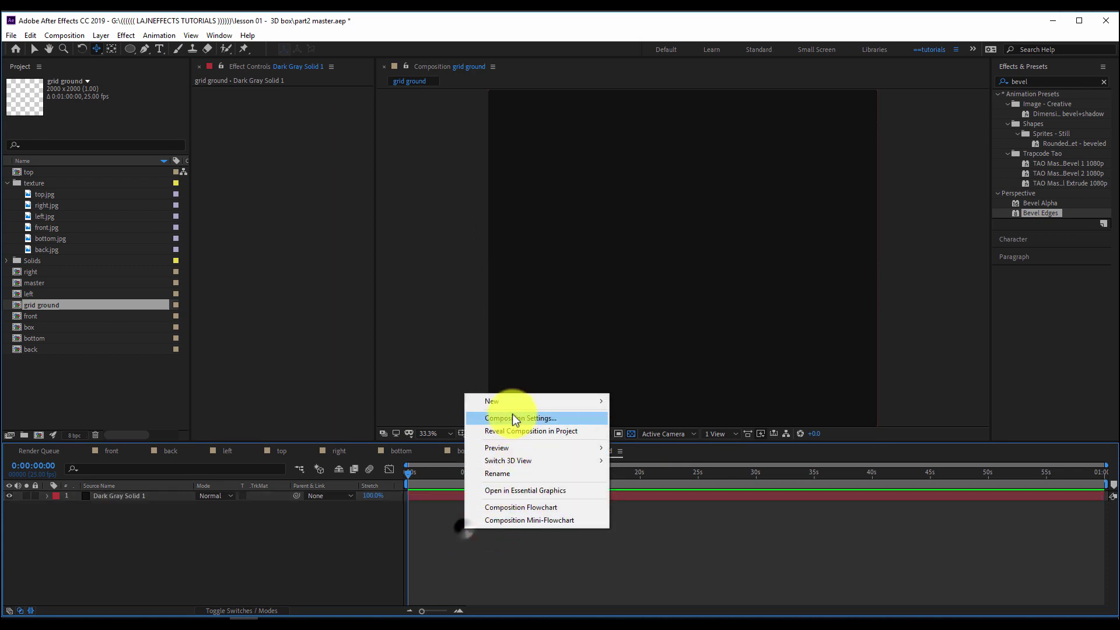
mouse_move(601, 401)
click(653, 495)
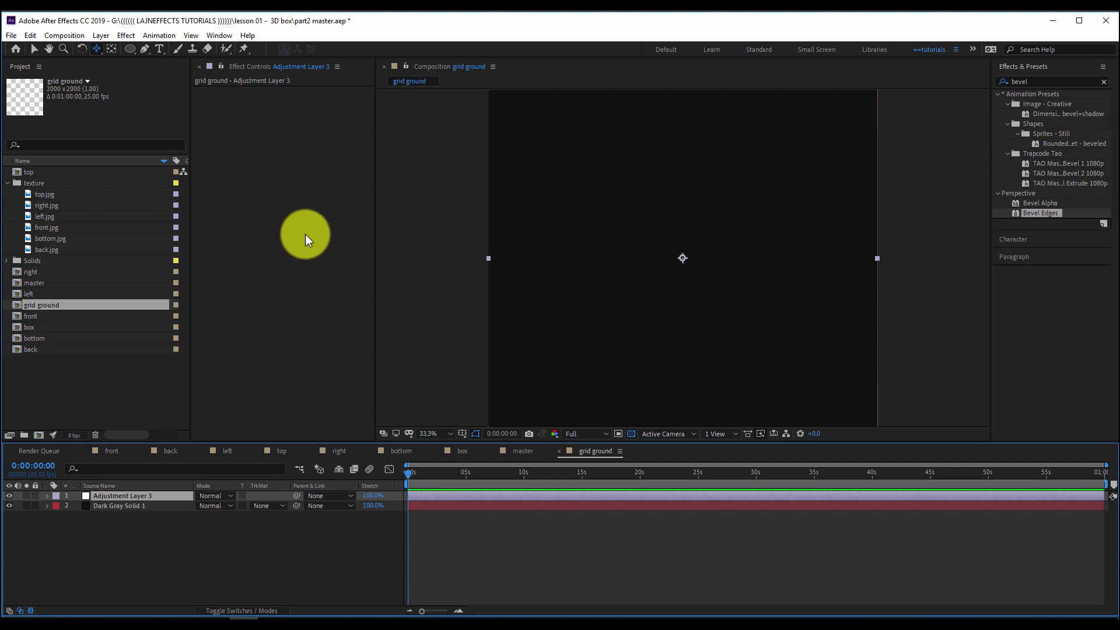
click(441, 496)
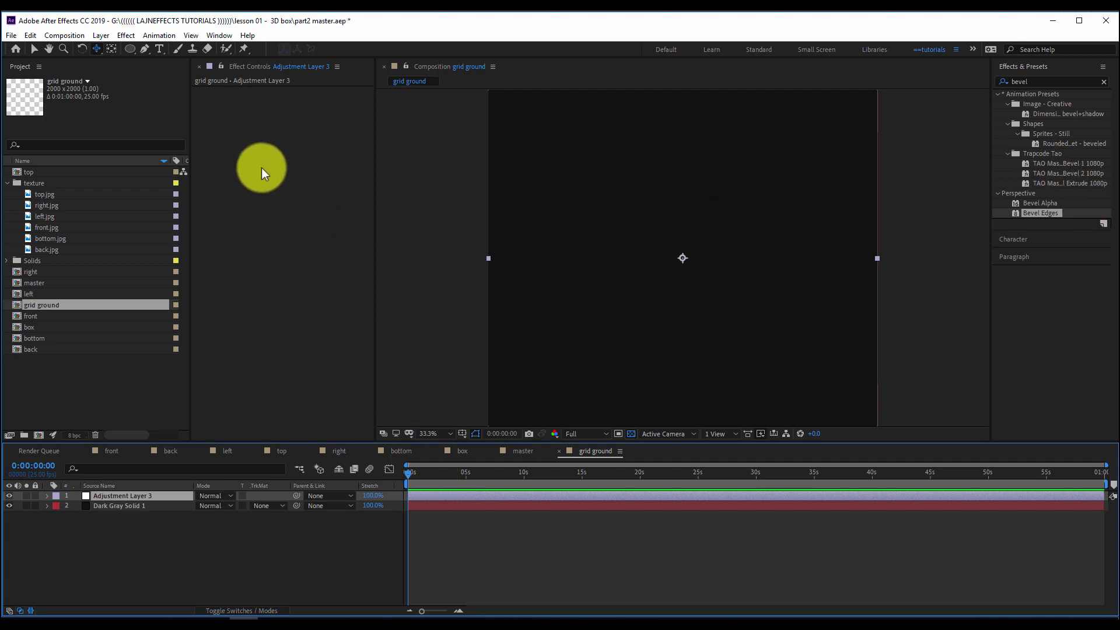
right_click(277, 182)
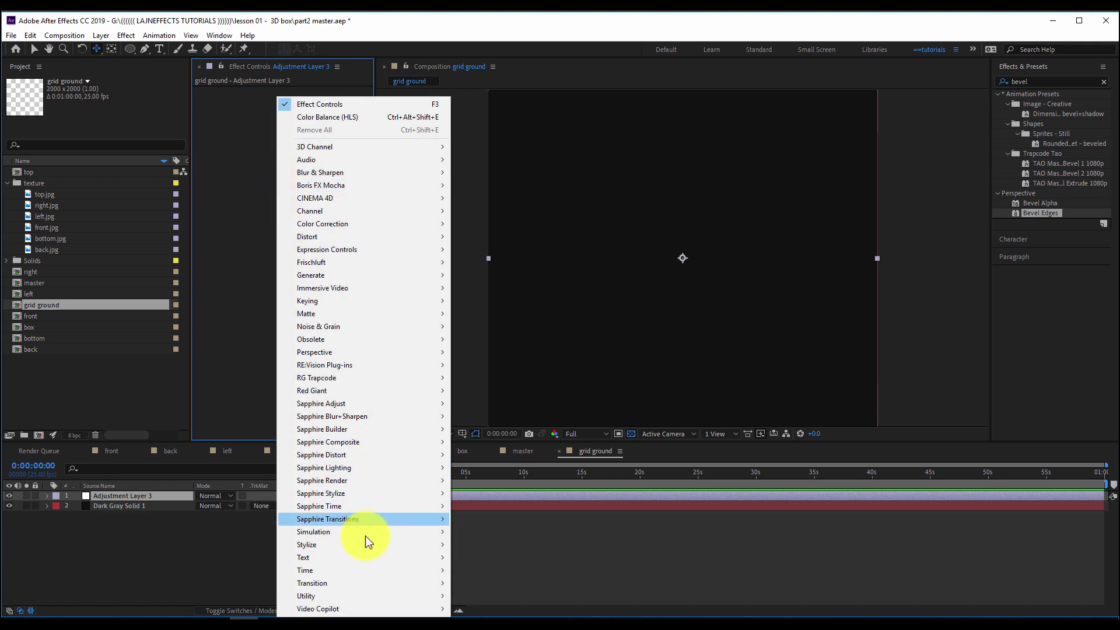
mouse_move(351, 277)
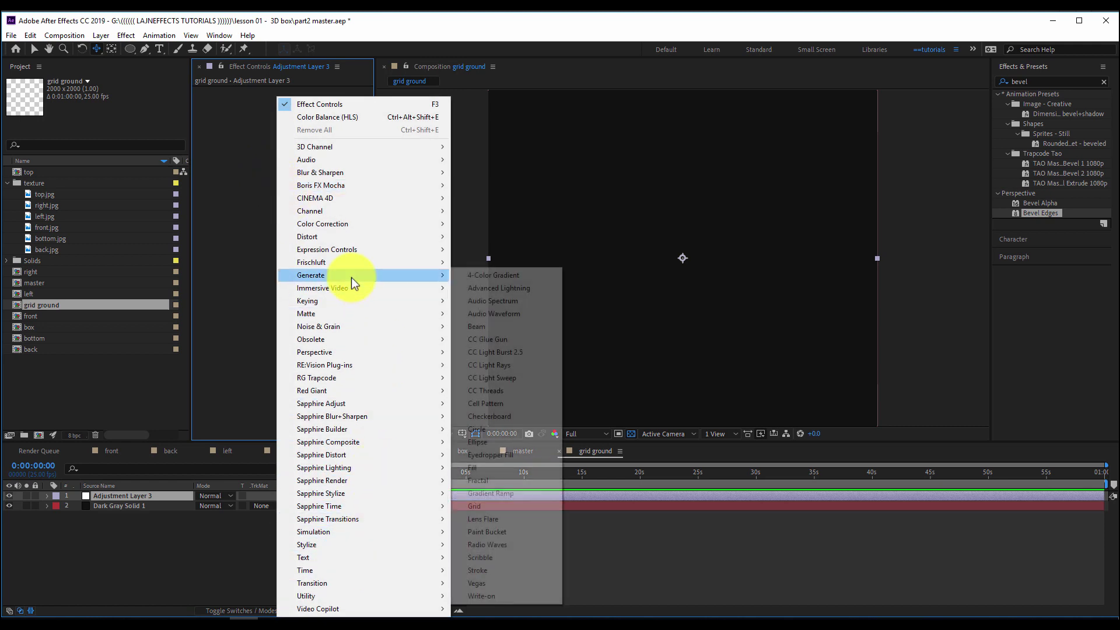
click(485, 506)
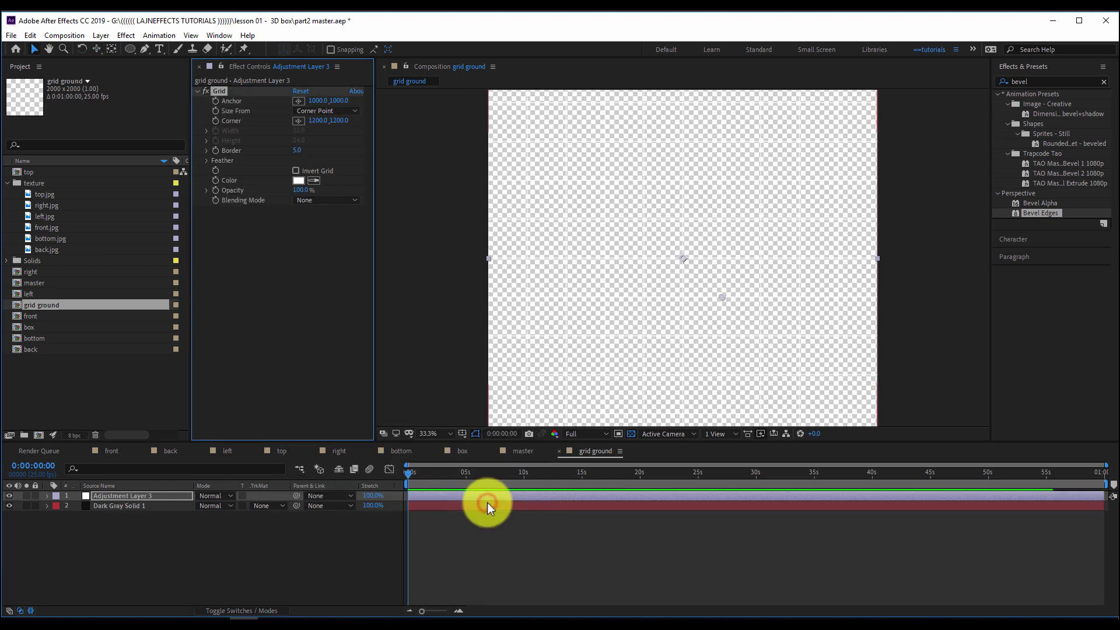
Step: Set the Grid effect's blending mode to Normal, switching the transparency grid off and back on around the change
click(631, 434)
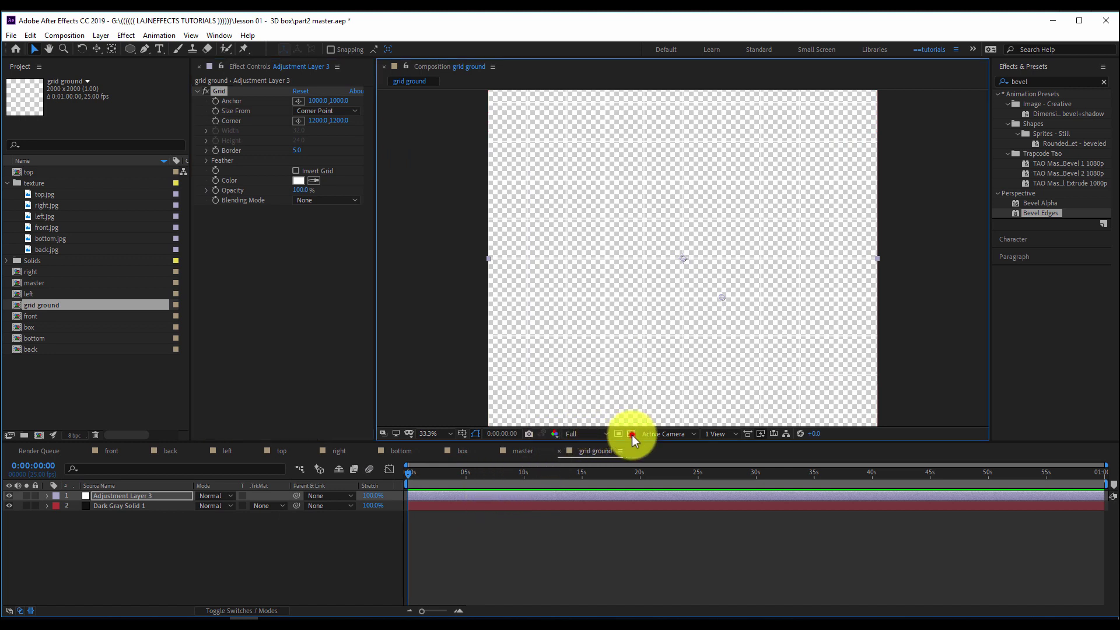
click(314, 201)
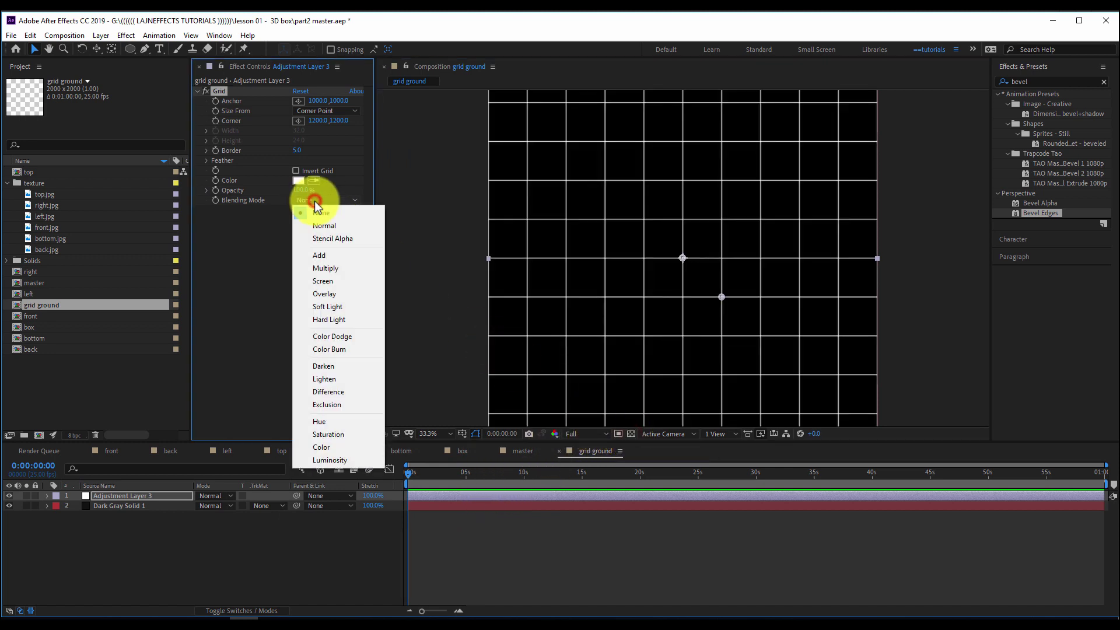
click(326, 224)
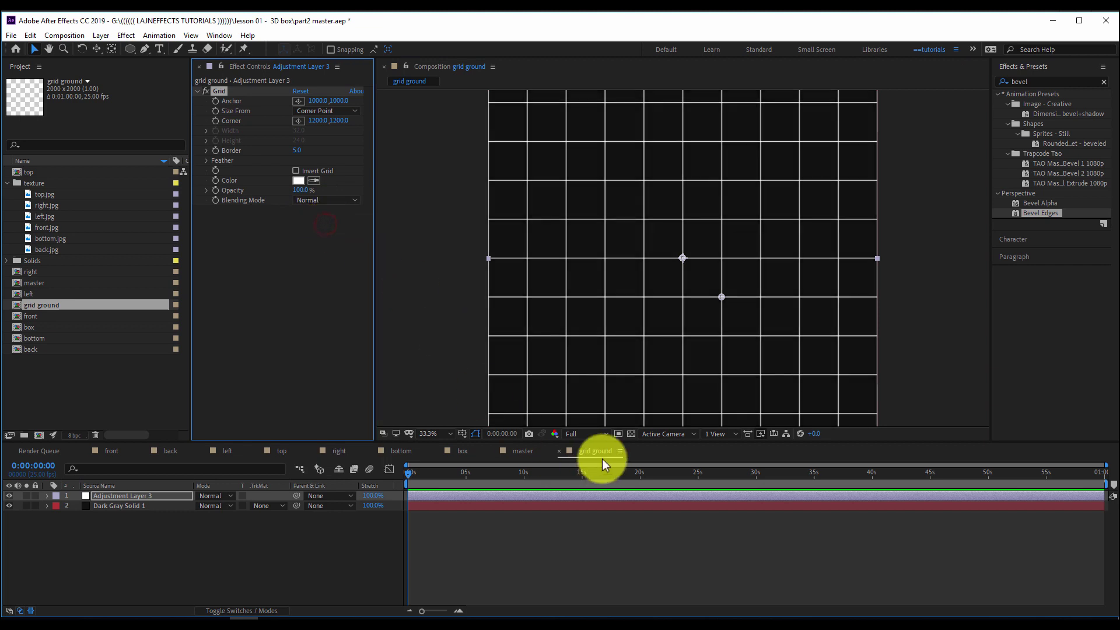
click(628, 434)
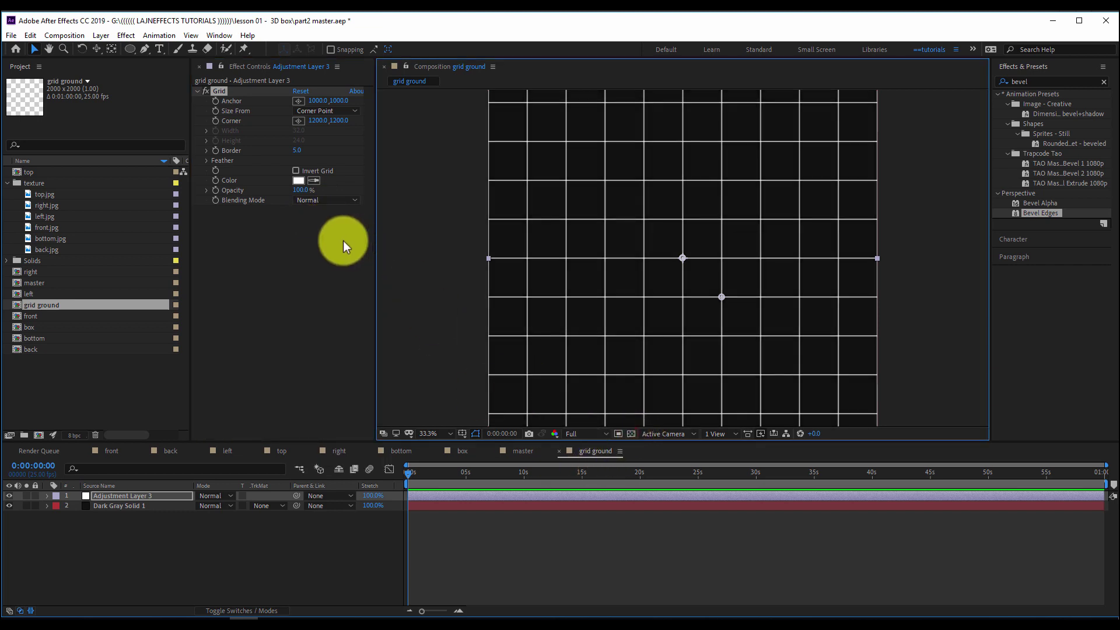
click(280, 225)
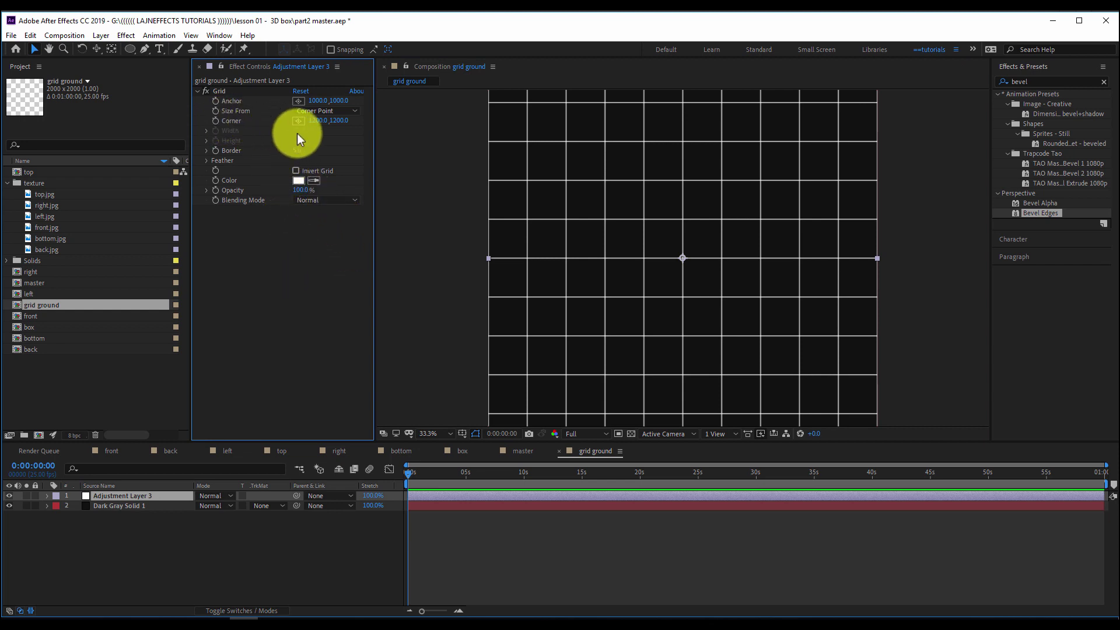
Step: Size the grid by Width Slider with a width of 100 and a border of 1
click(322, 111)
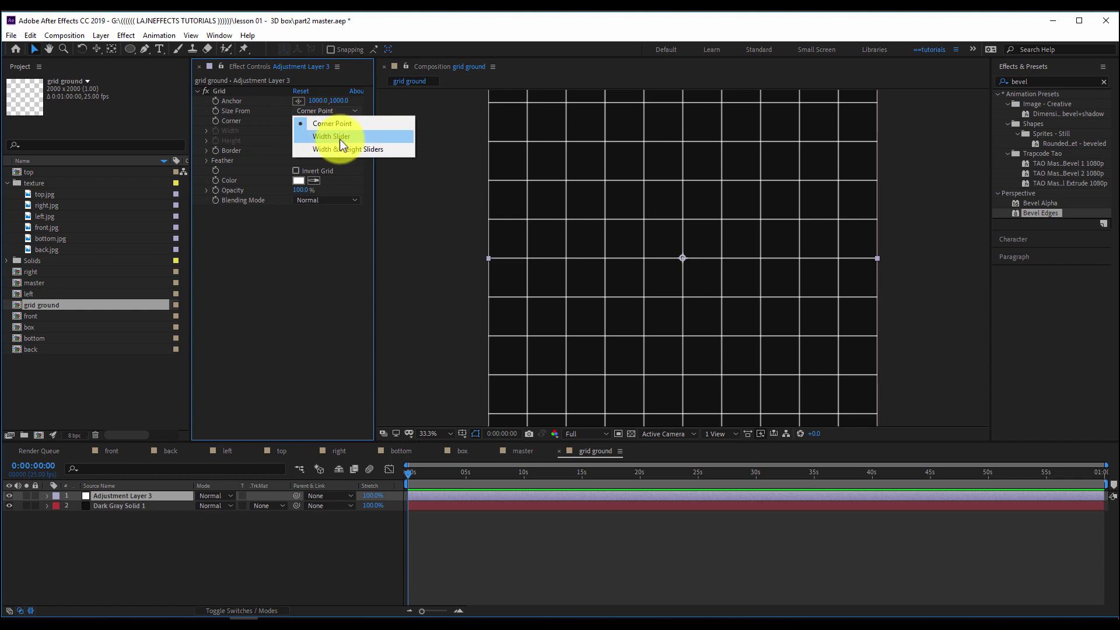
click(337, 137)
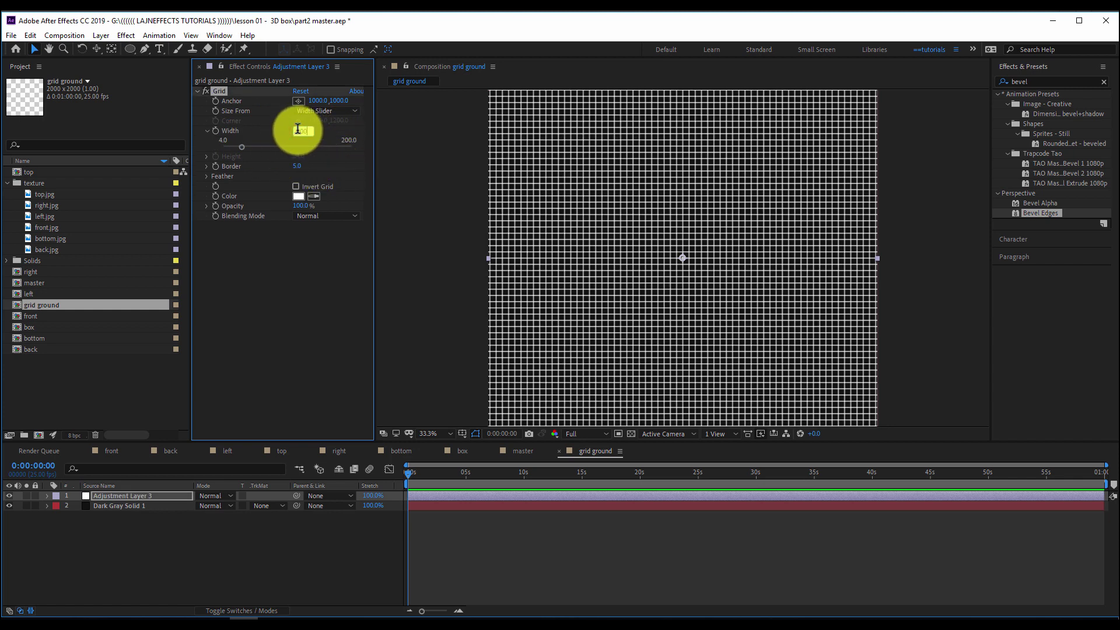
text(100)
key(Return)
click(297, 168)
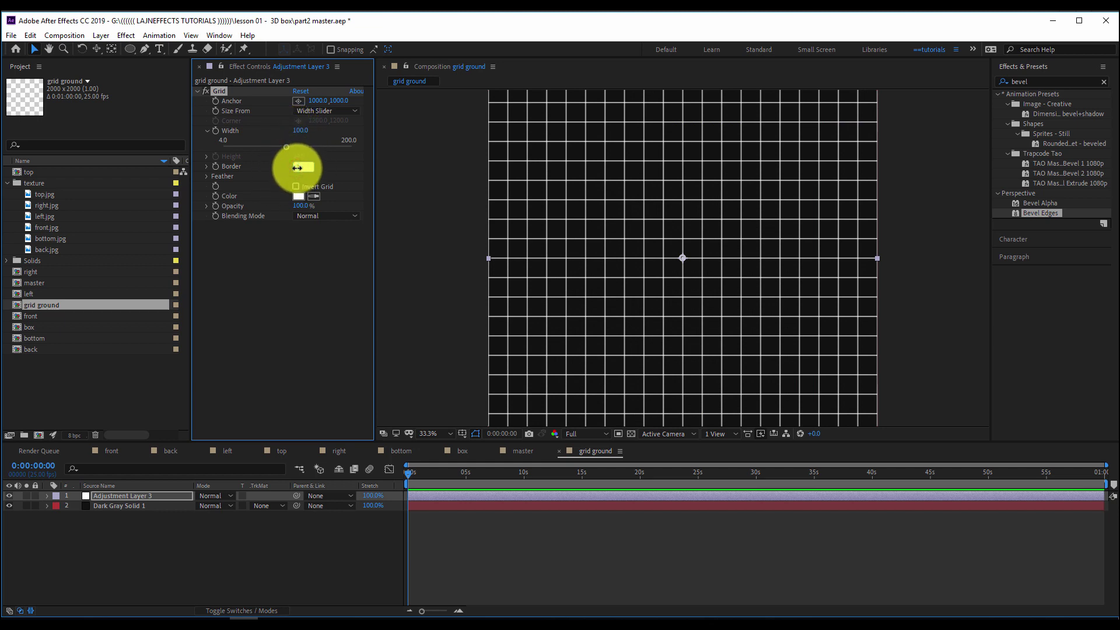
text(1)
key(Return)
click(278, 275)
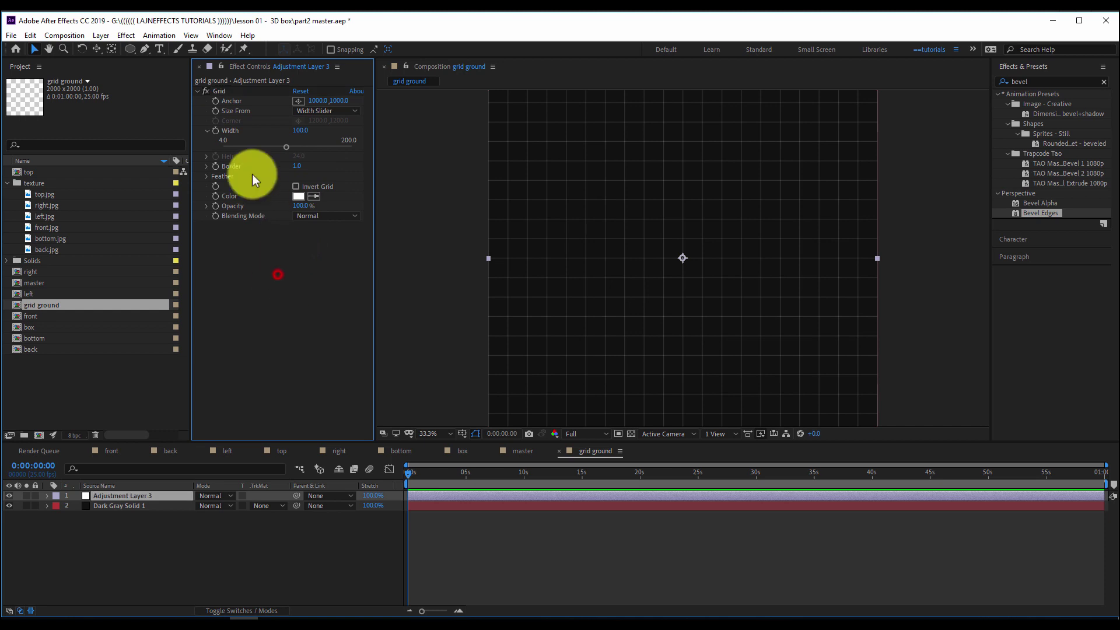
Step: Change the Grid effect's blending mode to Screen
click(310, 215)
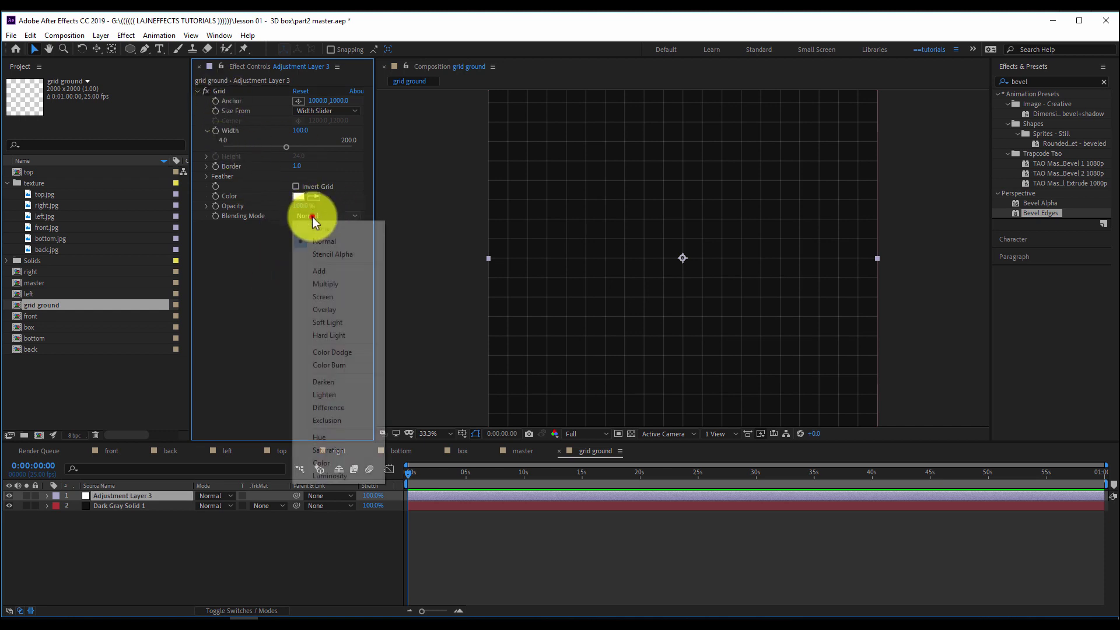
click(324, 297)
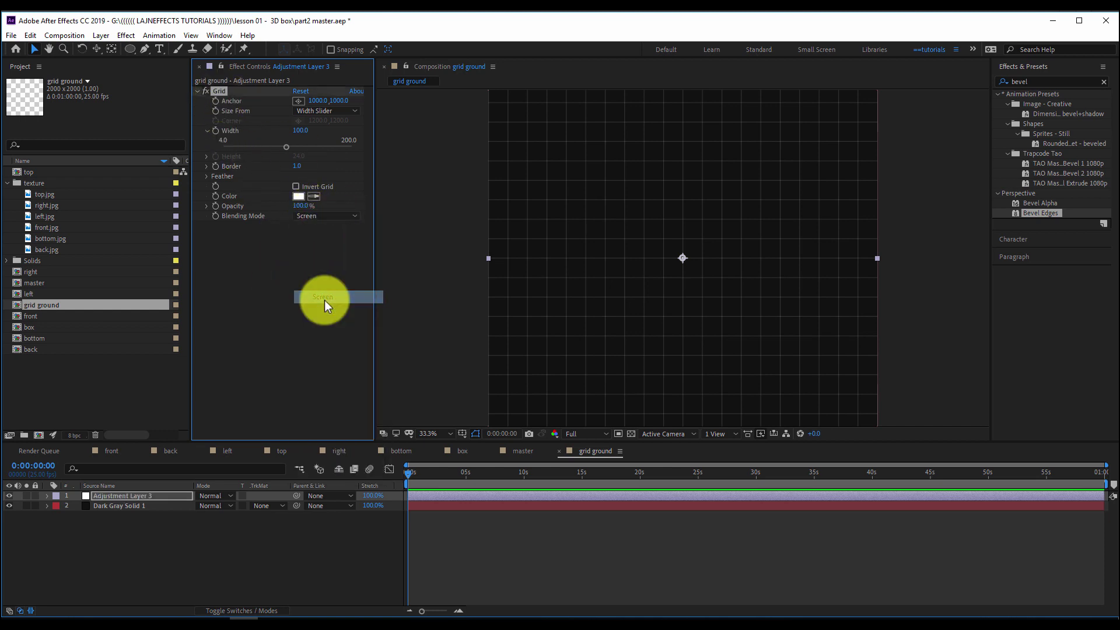
click(303, 260)
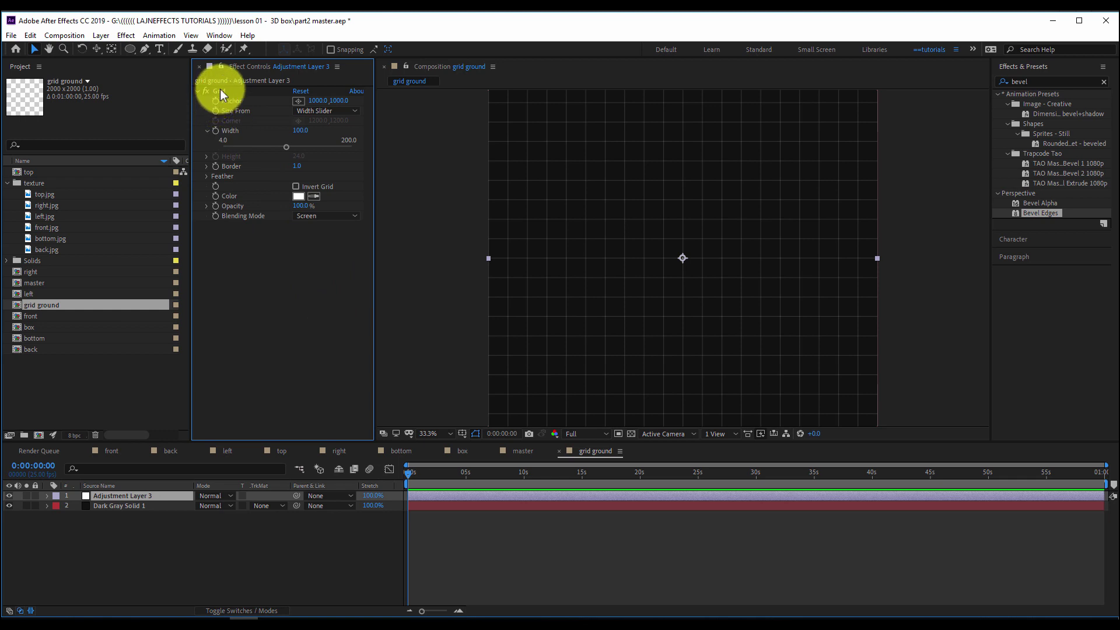
Step: Duplicate the grid adjustment layer and set the copy's grid width to 10
click(431, 497)
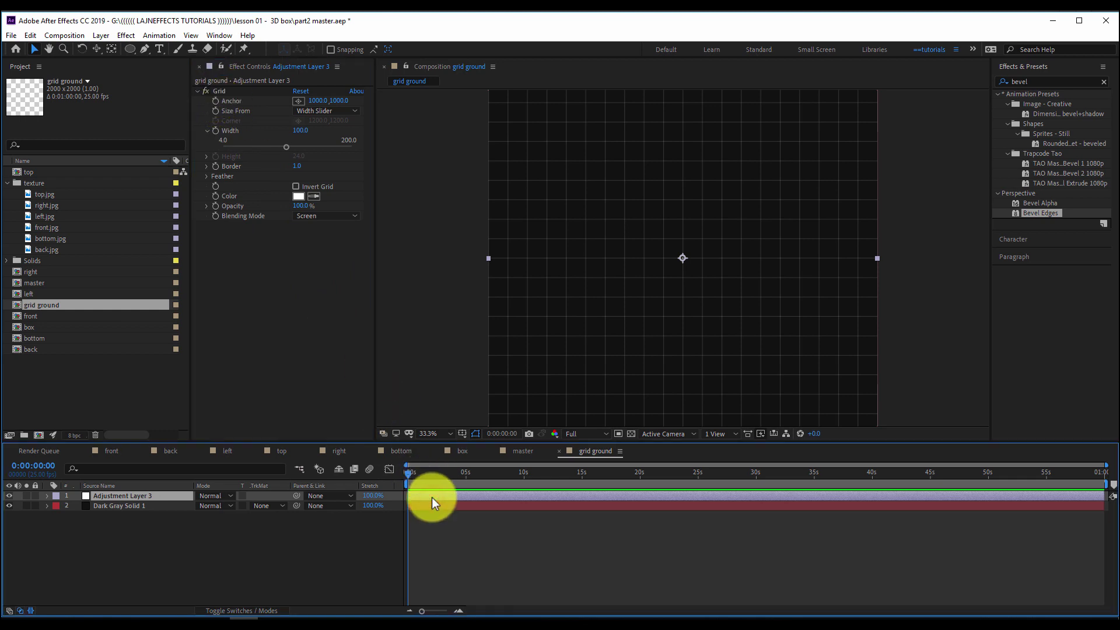
key(ctrl+d)
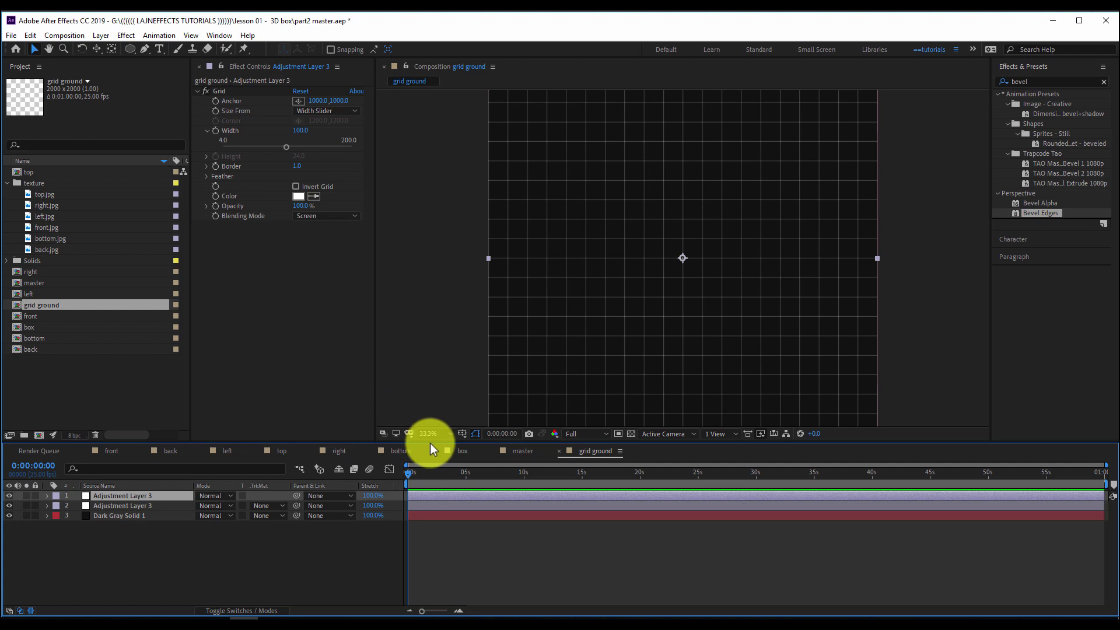
click(297, 131)
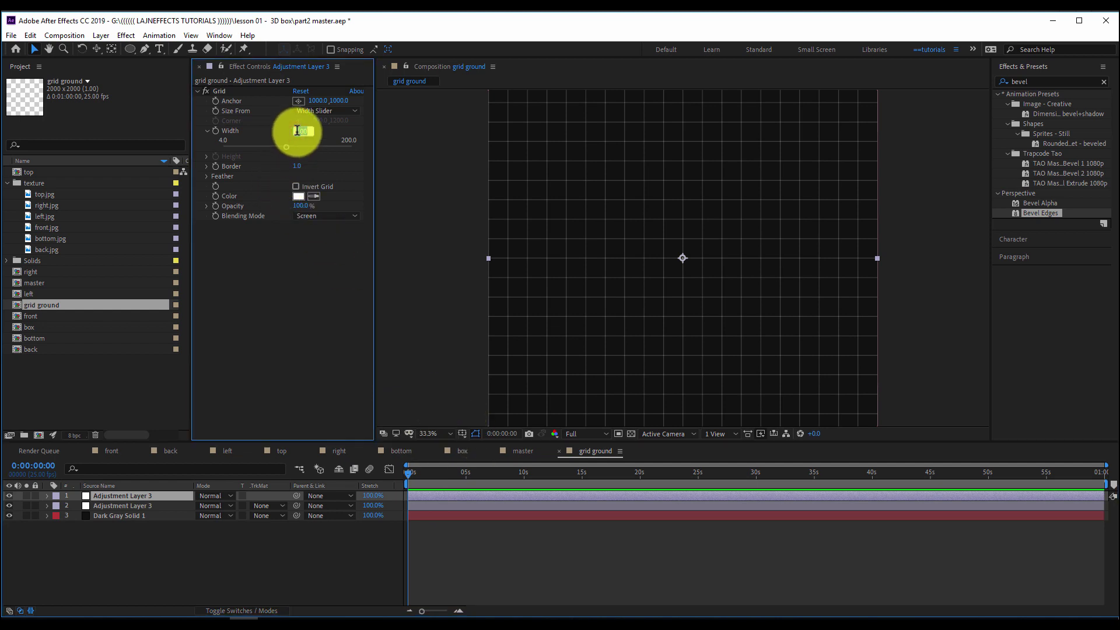
text(10)
key(Return)
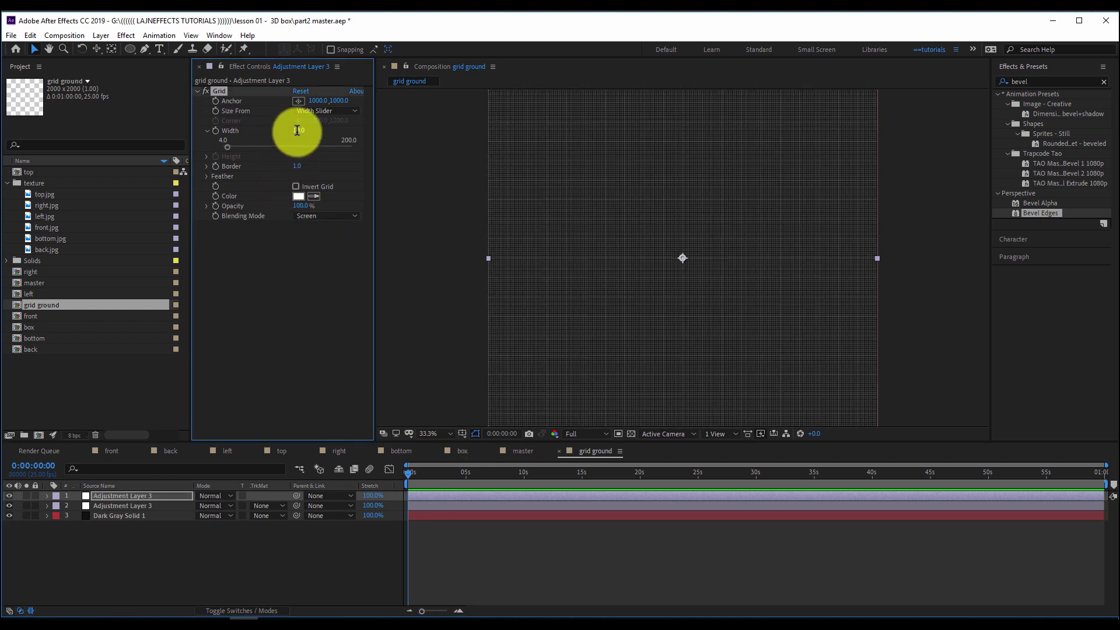
Step: Thin the duplicate grid's border to 0.5 and inspect the fine and coarse lines up close
click(296, 166)
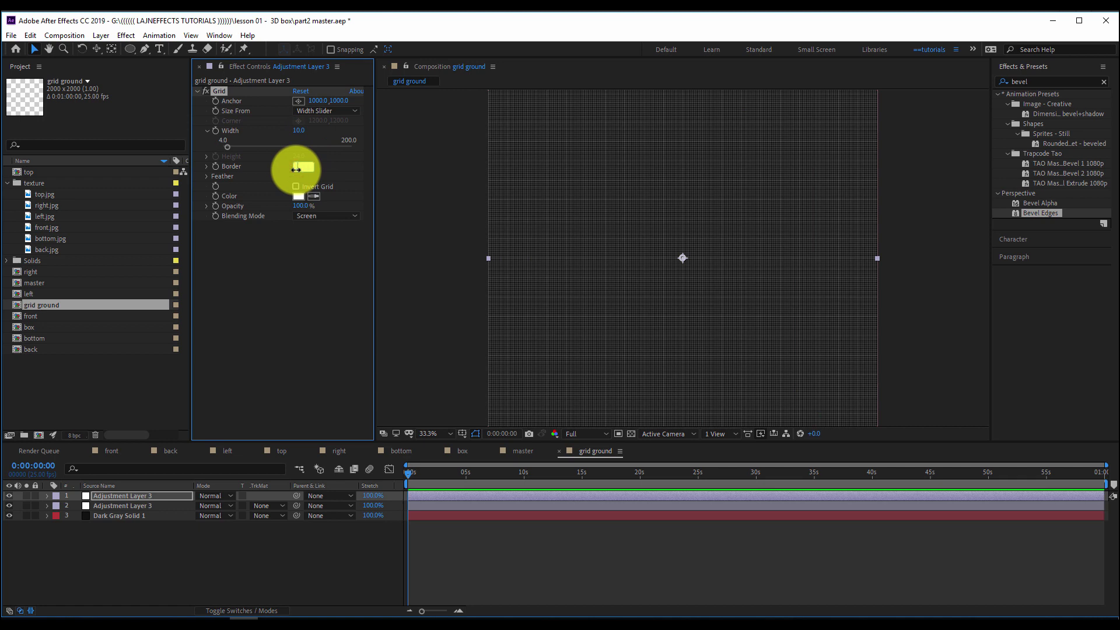
text(0.5)
key(Return)
scroll(675, 270, up, 3)
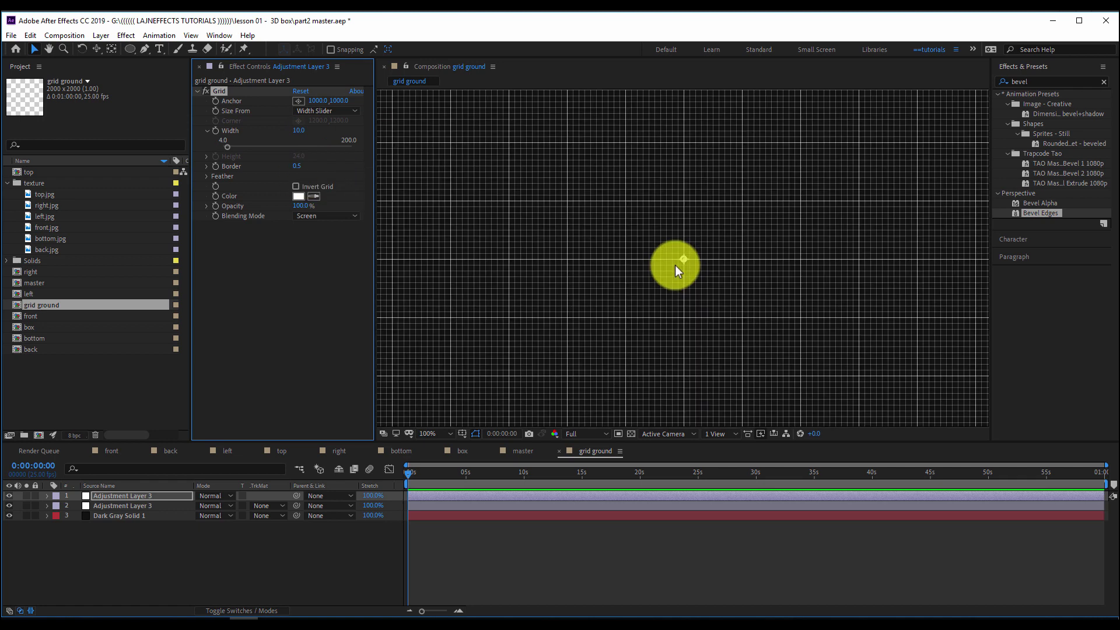
scroll(674, 265, up, 1)
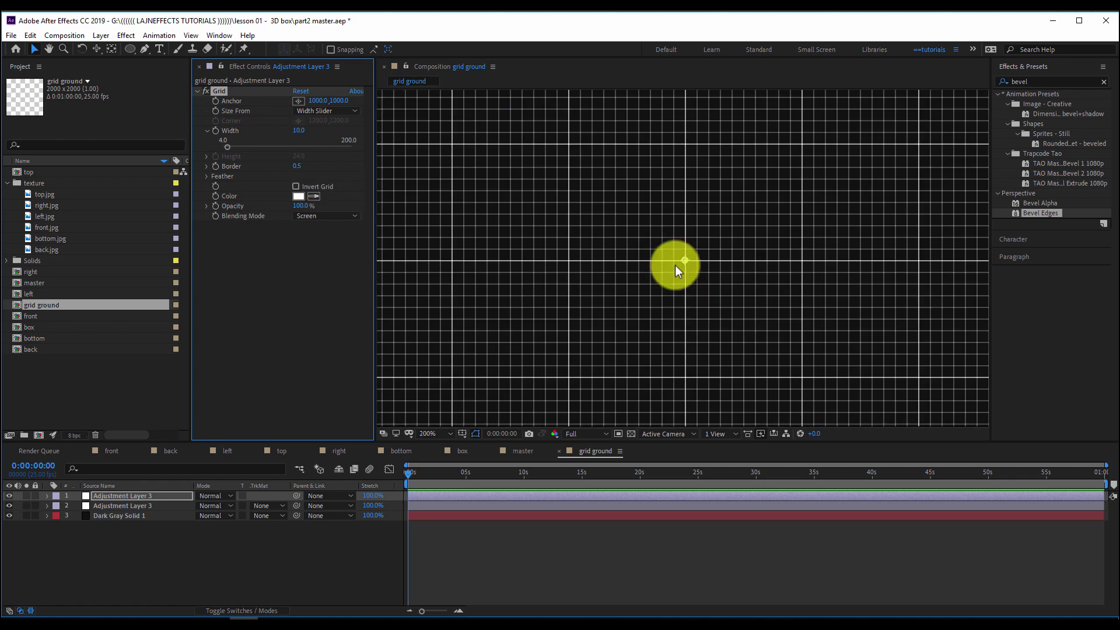
scroll(671, 265, down, 5)
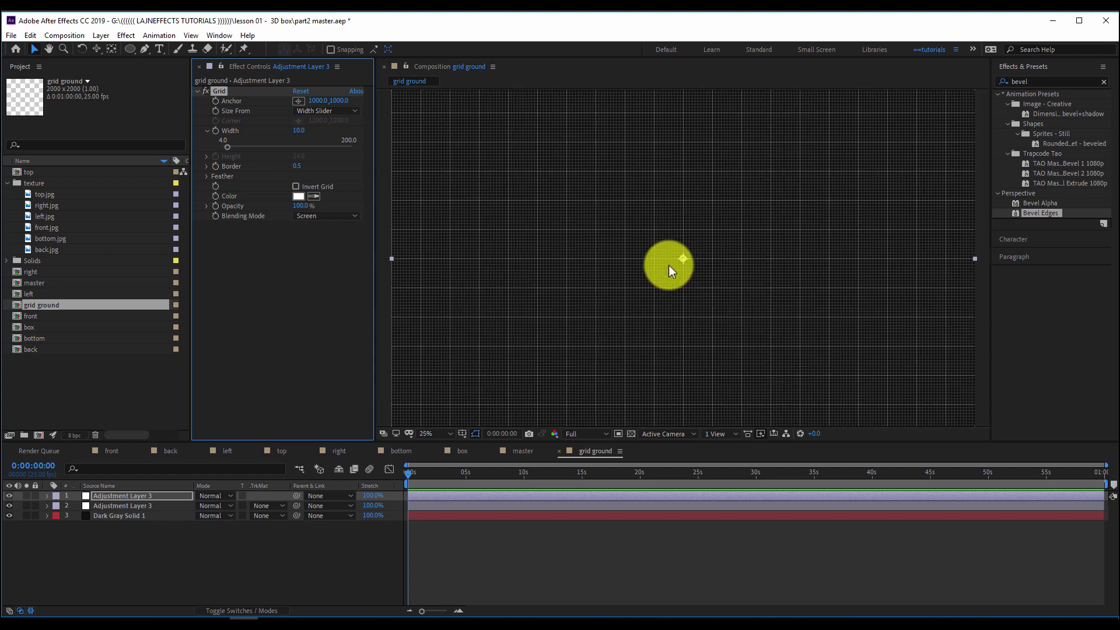
scroll(669, 264, up, 1)
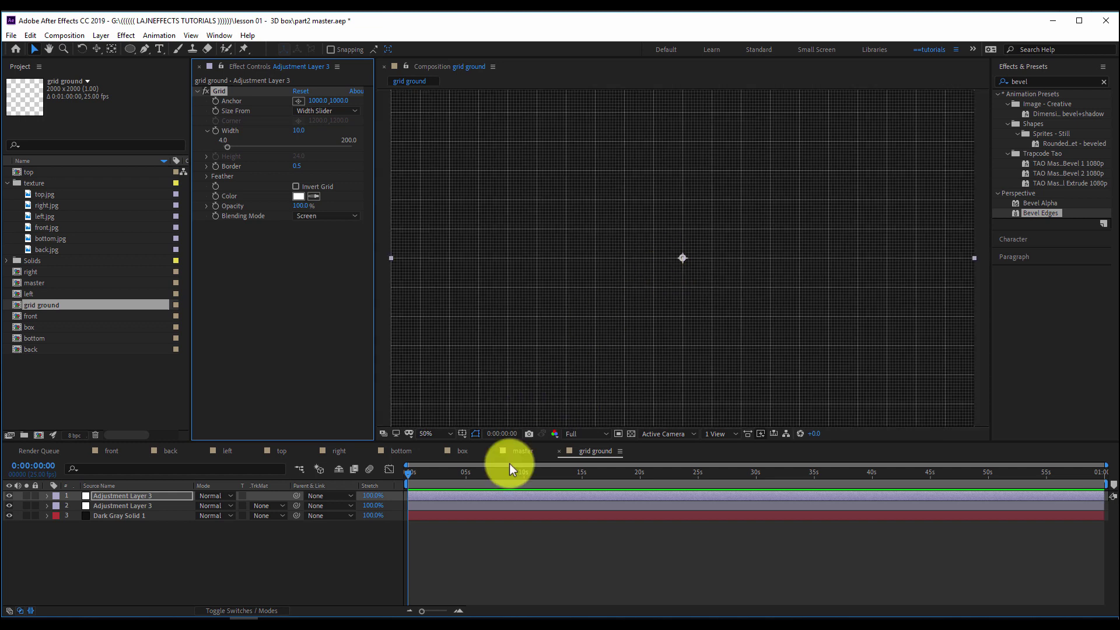
click(459, 531)
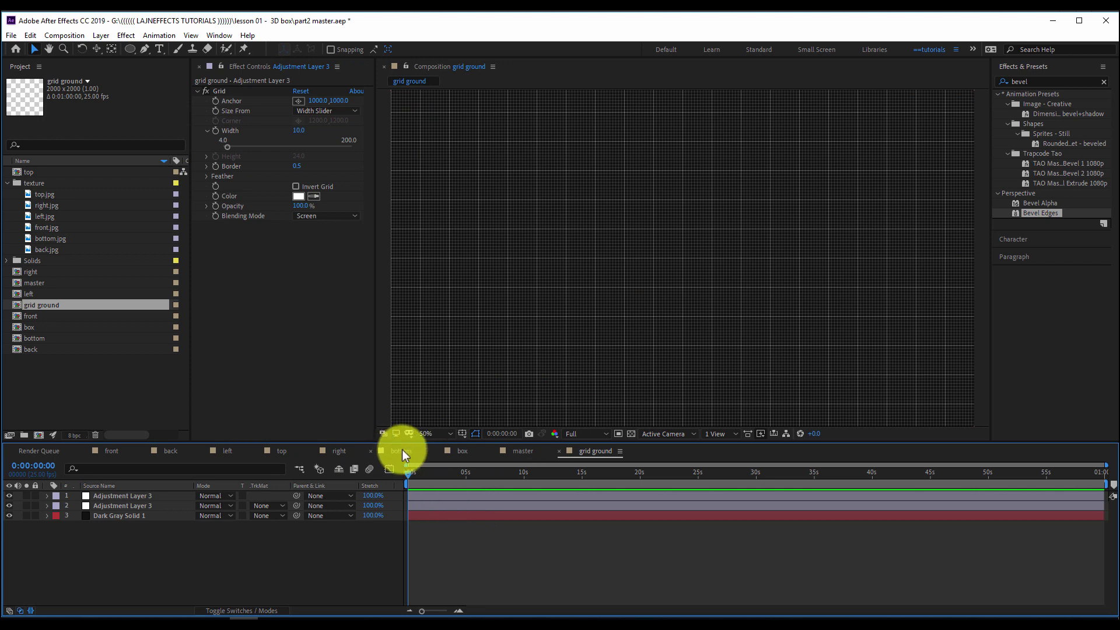
Step: Replace the source of the ground layer in the master composition with the grid ground composition
click(522, 451)
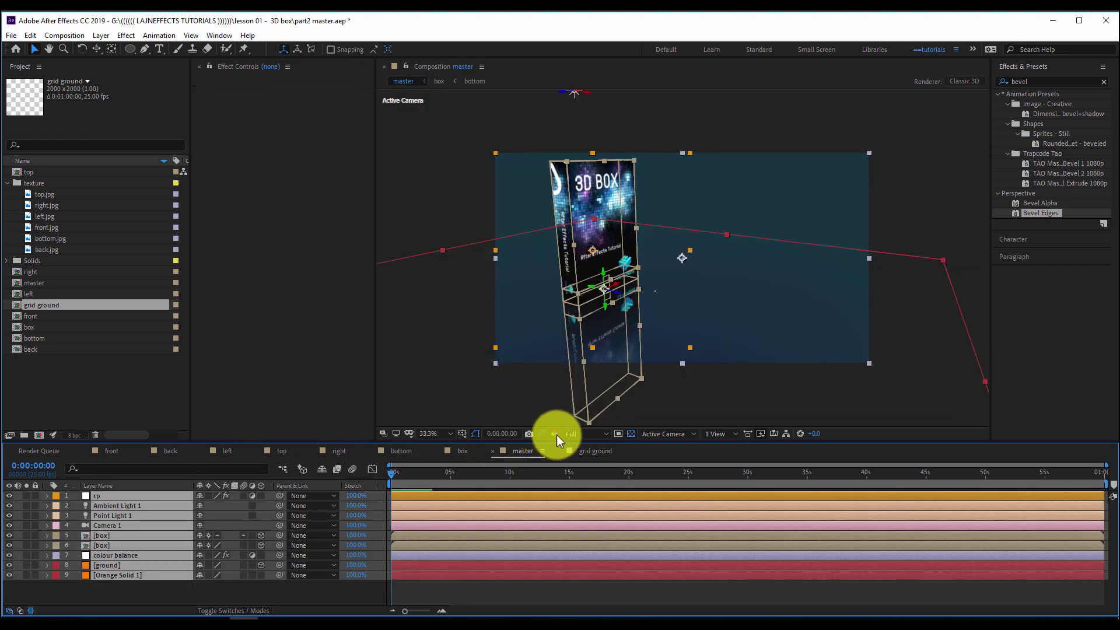
click(142, 588)
click(105, 566)
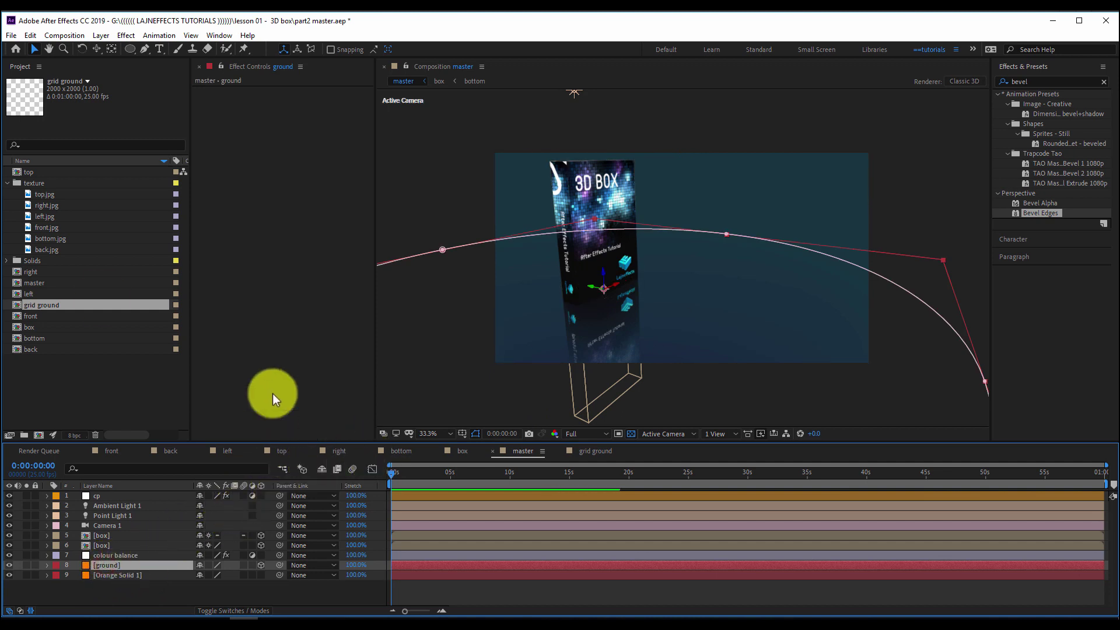
drag(46, 306, 108, 568)
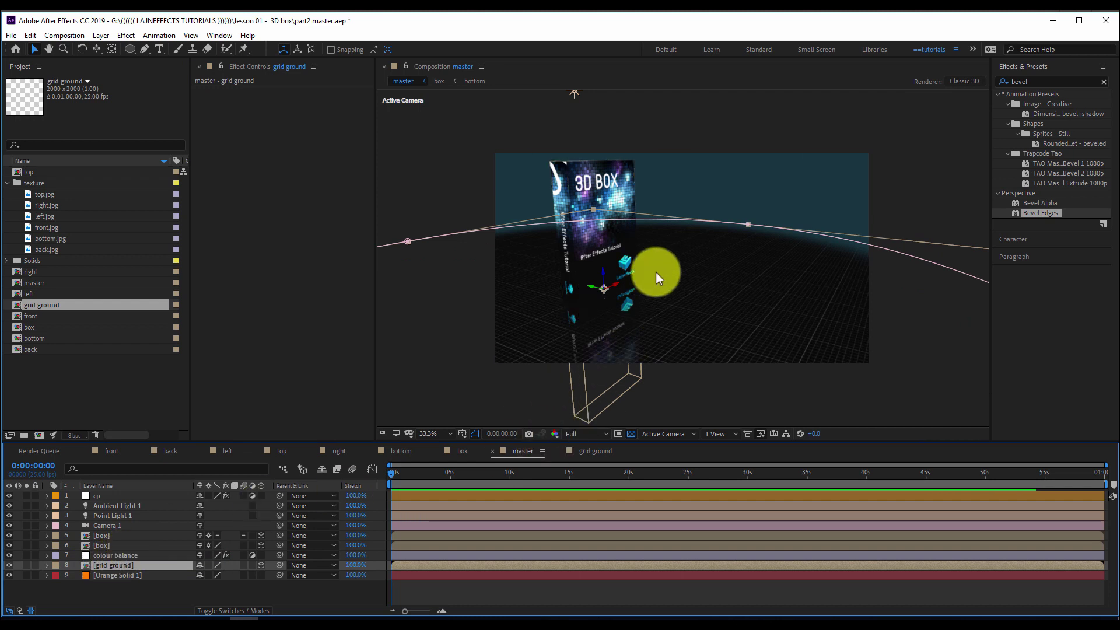
Step: Set the grid ground layer's blending mode to Screen and check the blend around the box
key(c)
mouse_move(668, 278)
mouse_down()
mouse_move(663, 287)
mouse_move(664, 254)
mouse_move(656, 280)
mouse_up()
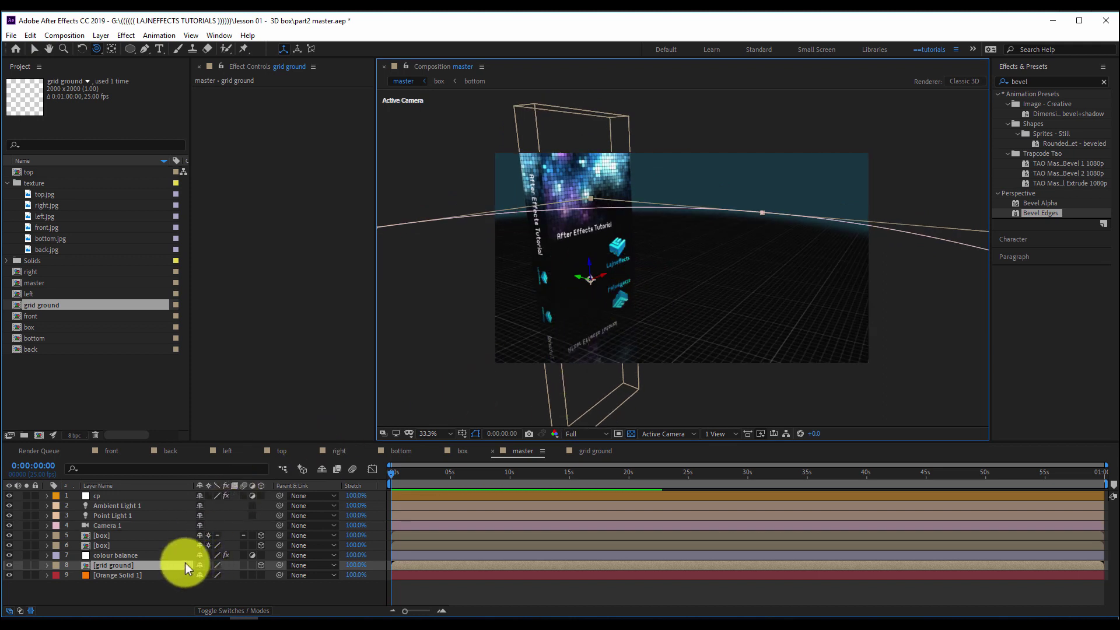
key(F4)
click(209, 566)
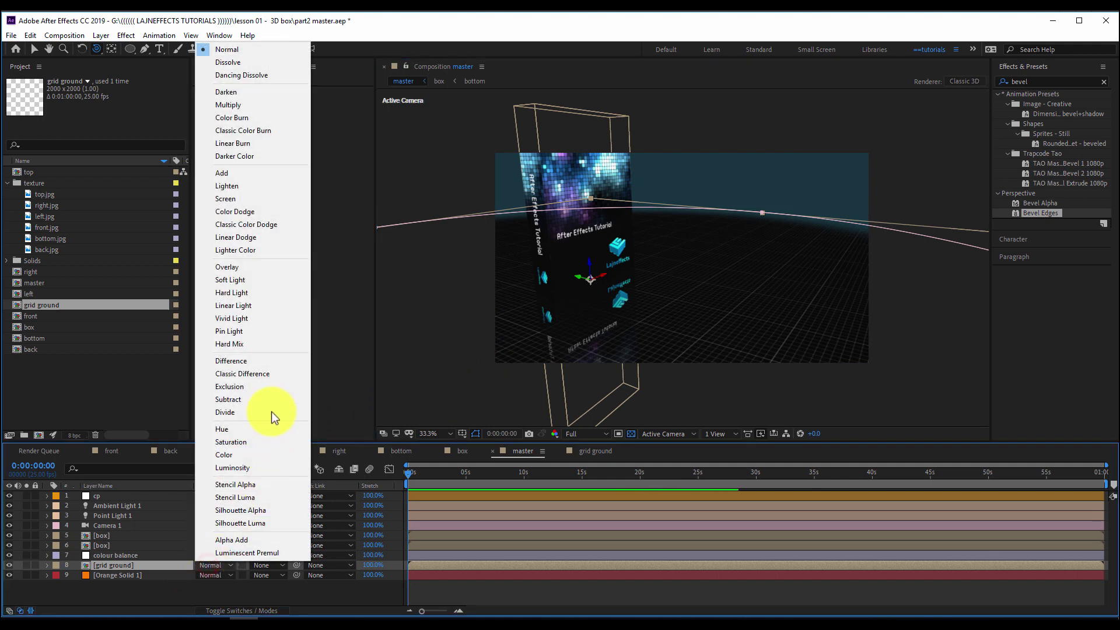
click(251, 192)
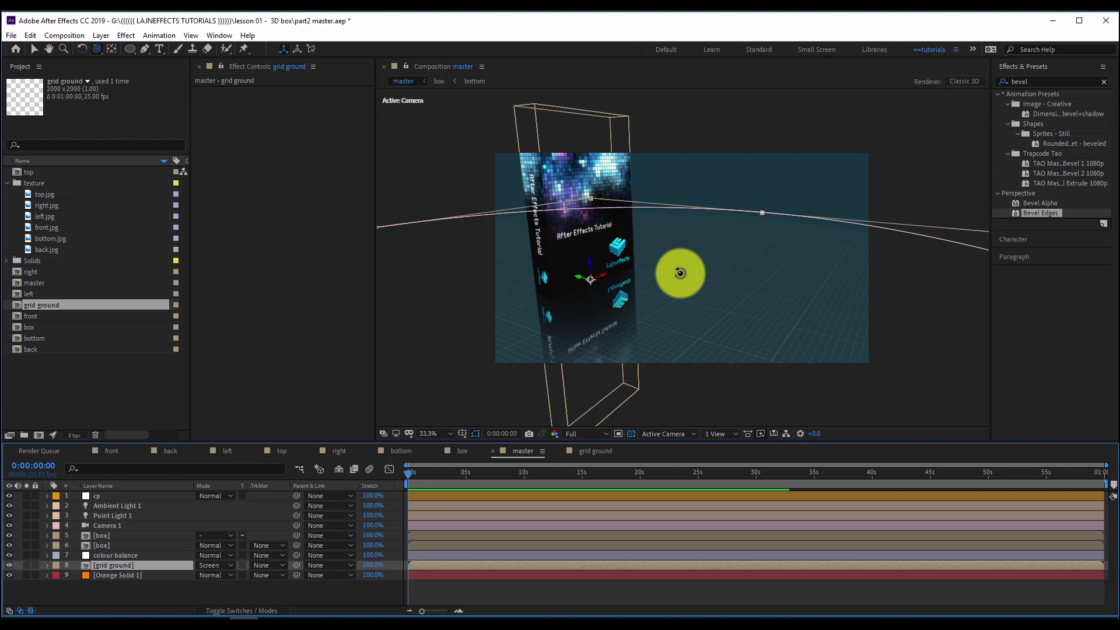
drag(670, 275, 645, 305)
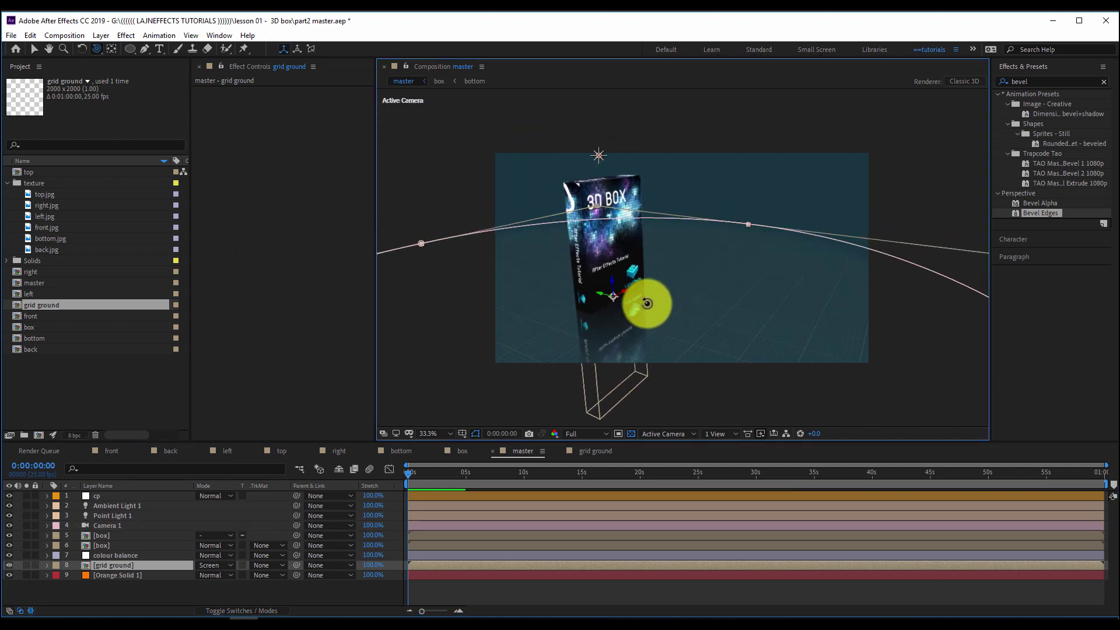
Step: Add an Exposure effect to the colour balance layer with exposure 0.35 and gamma correction 0.56
click(119, 564)
click(117, 555)
right_click(288, 212)
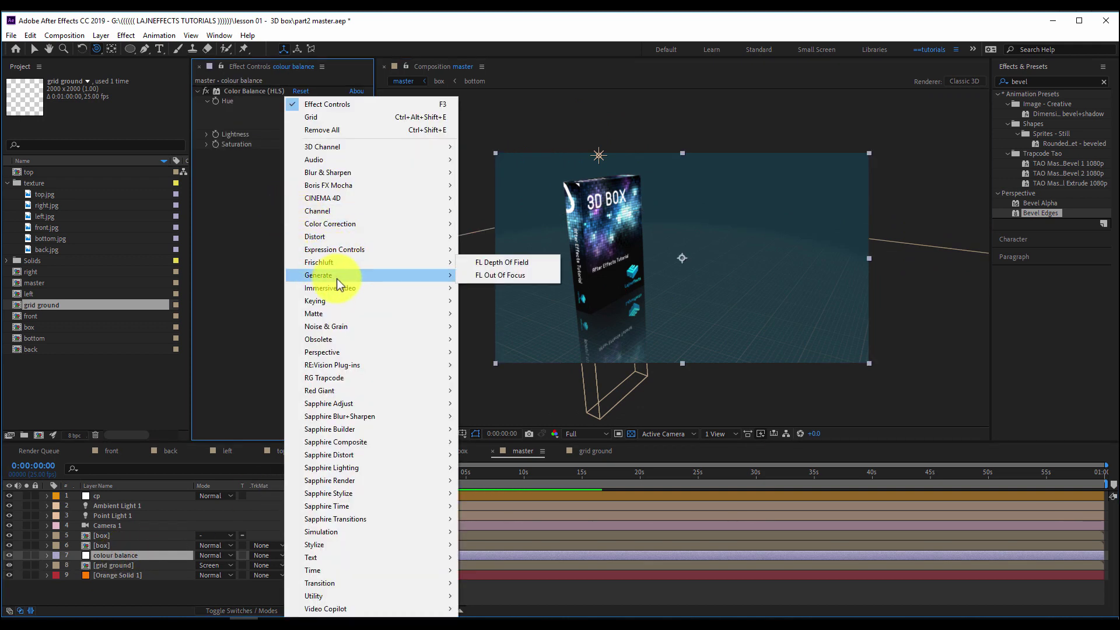
mouse_move(358, 232)
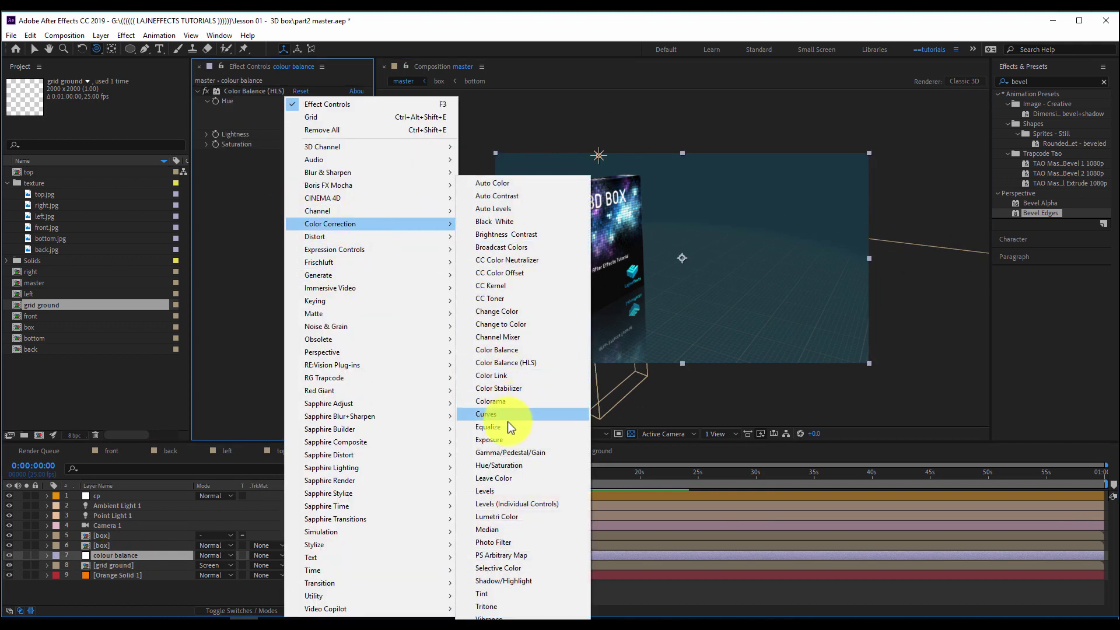
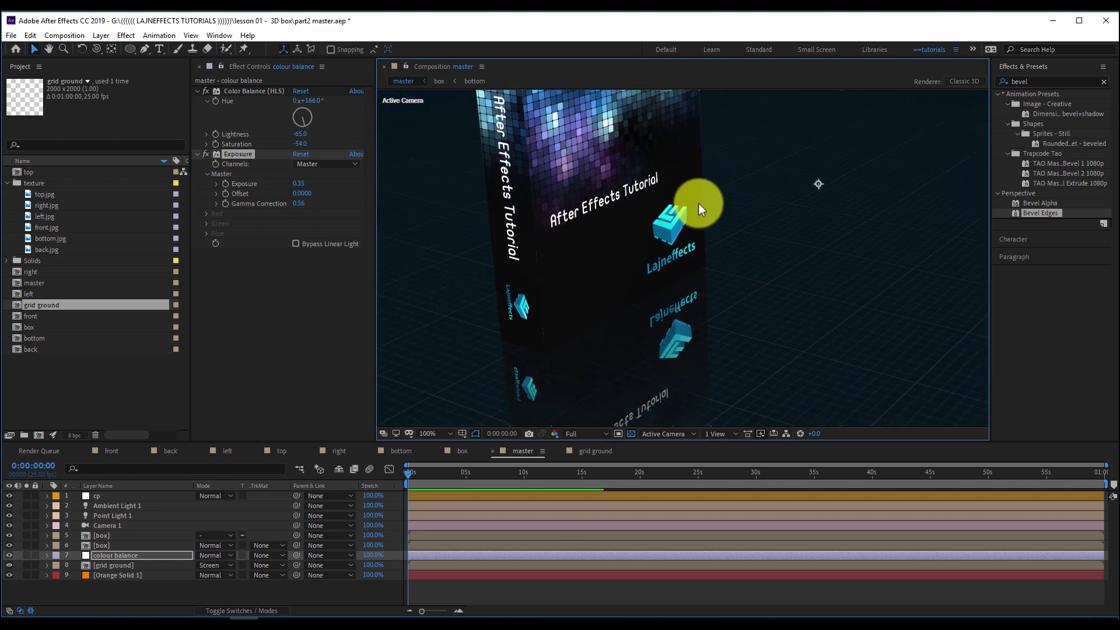
Step: Lower the Color Balance (HLS) saturation to -77 on the colour balance layer and check the scene
drag(374, 175, 251, 142)
mouse_move(712, 284)
mouse_down()
mouse_move(723, 282)
mouse_move(712, 278)
mouse_up()
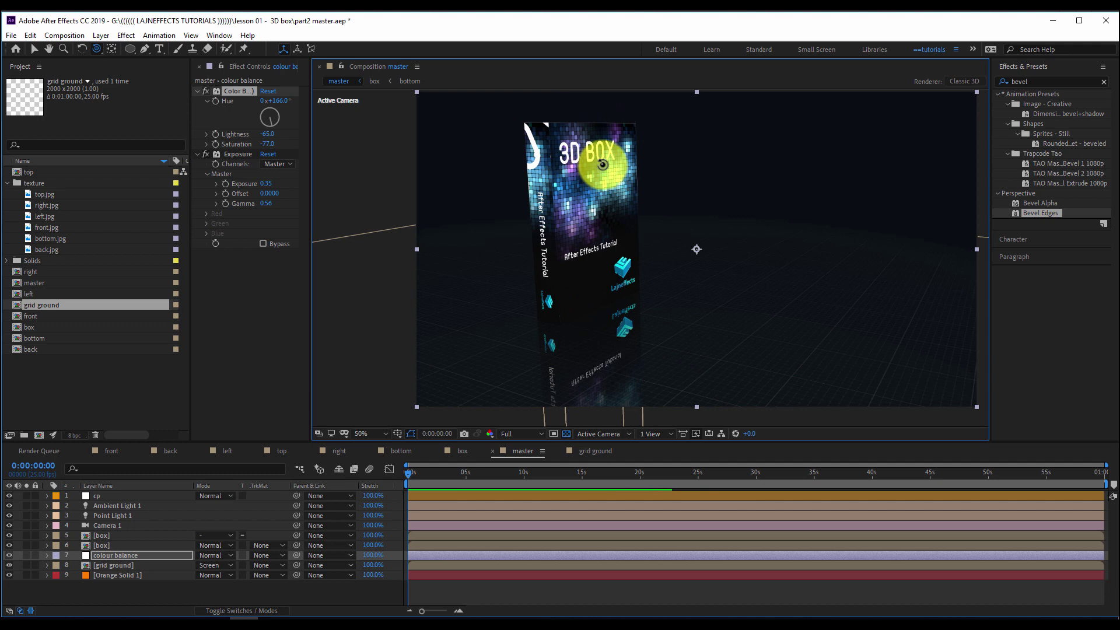
click(530, 586)
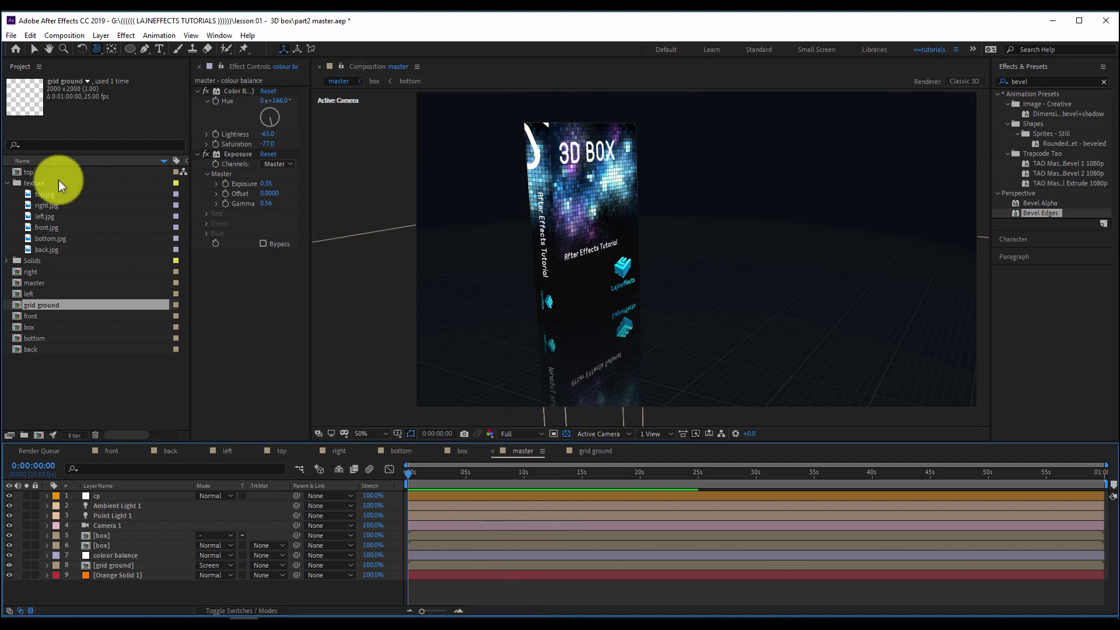
Step: Create a 1000 x 1000 px composition named glossiness
click(6, 182)
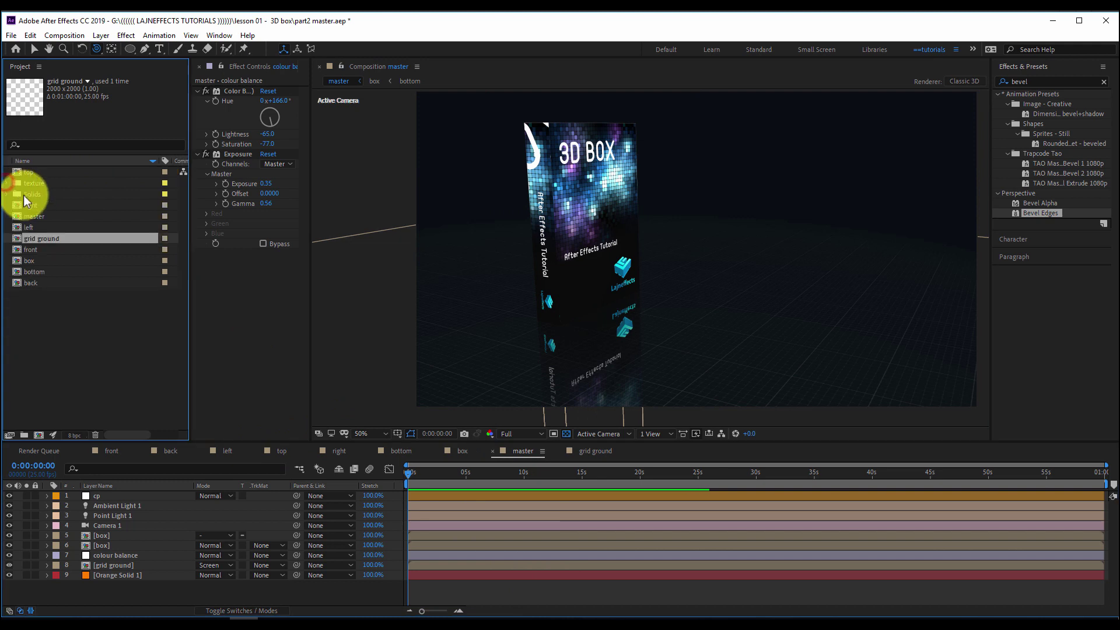
click(51, 313)
right_click(59, 331)
click(92, 340)
click(461, 240)
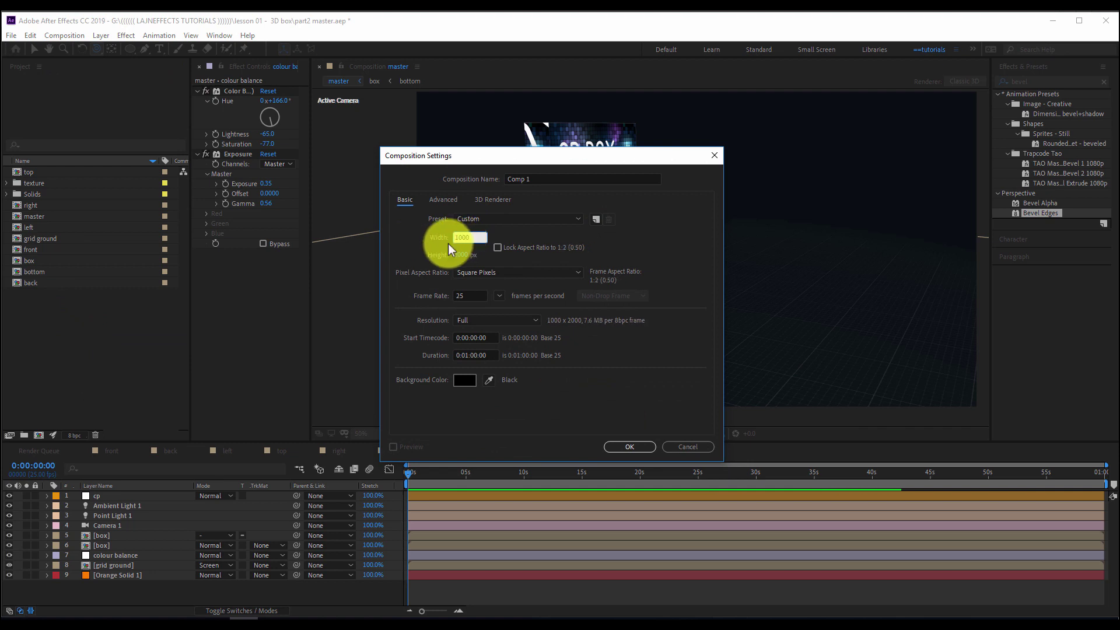
click(465, 255)
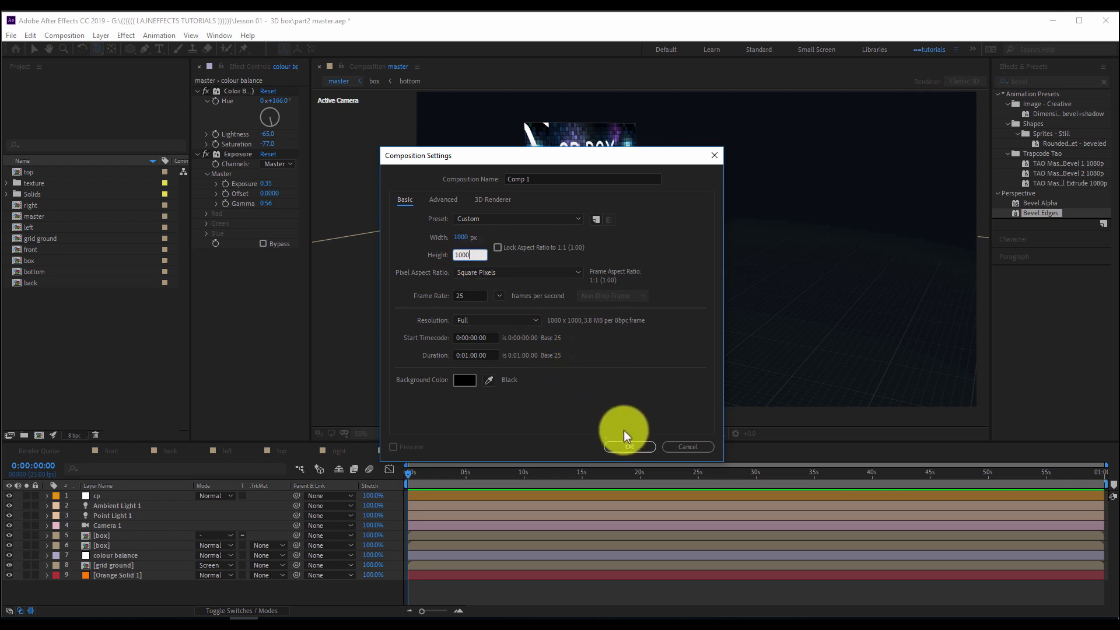
click(537, 179)
text(glossi)
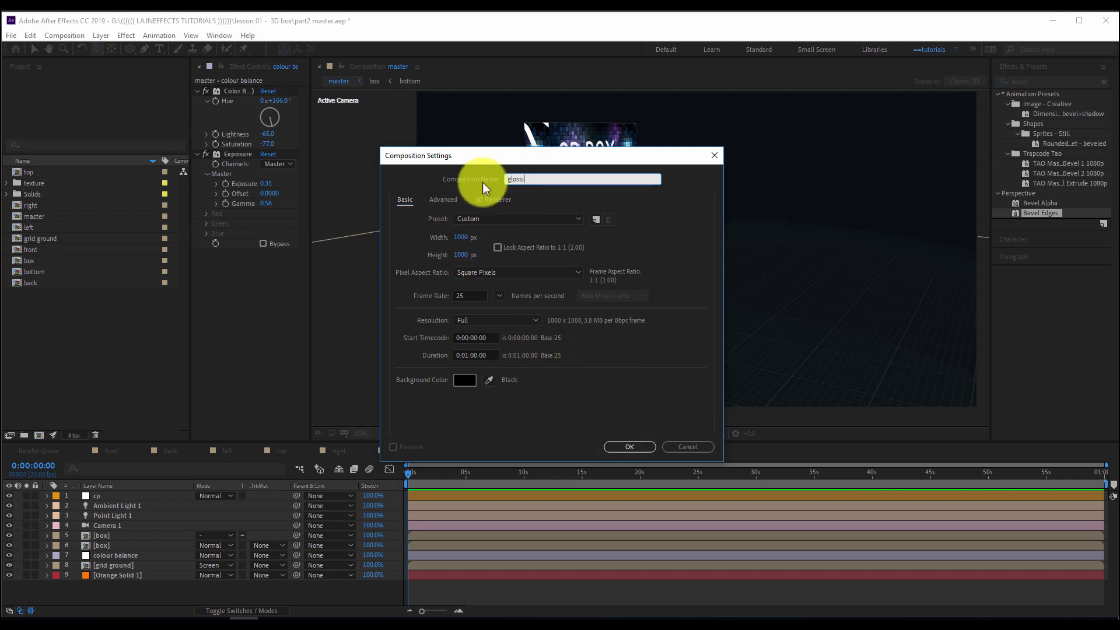
text(ness)
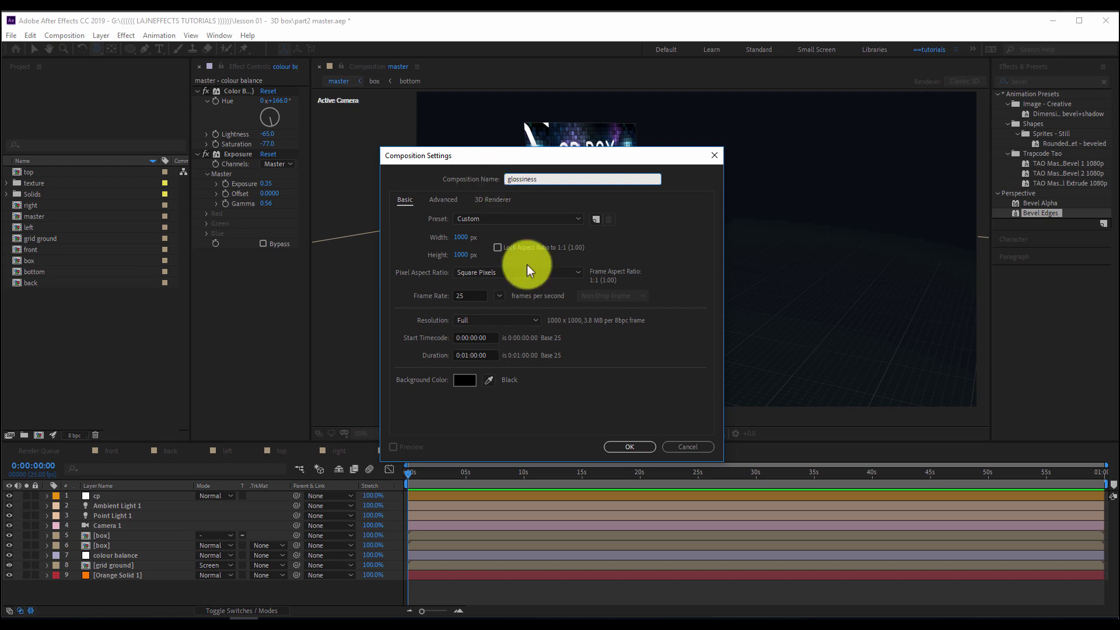
click(625, 444)
Step: Add a pure black, composition-sized solid to the glossiness composition
right_click(512, 537)
mouse_move(558, 410)
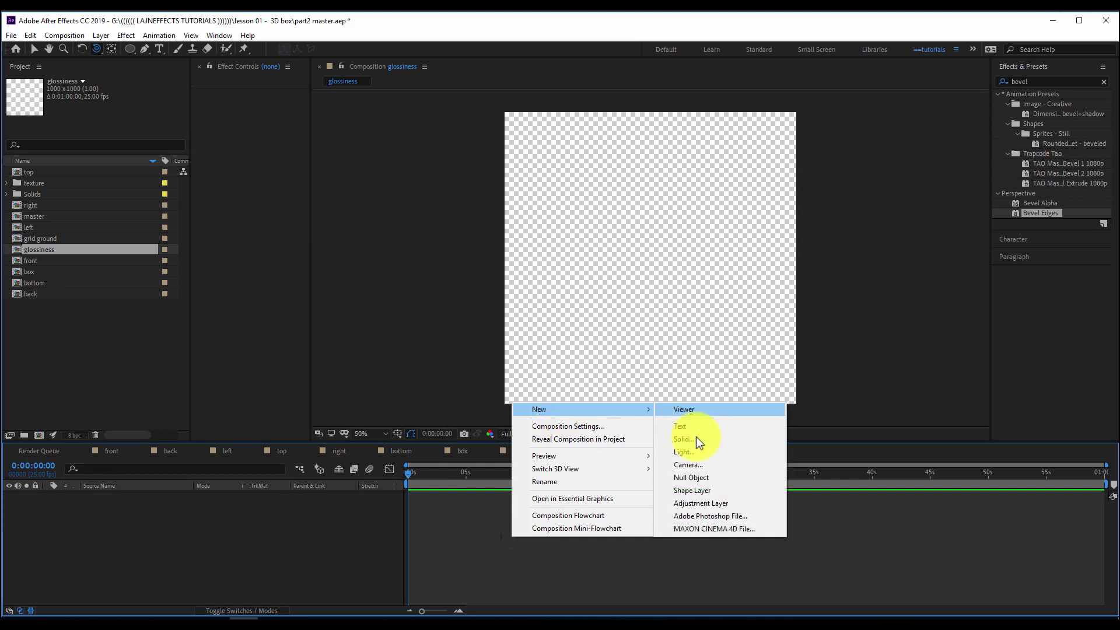
click(691, 439)
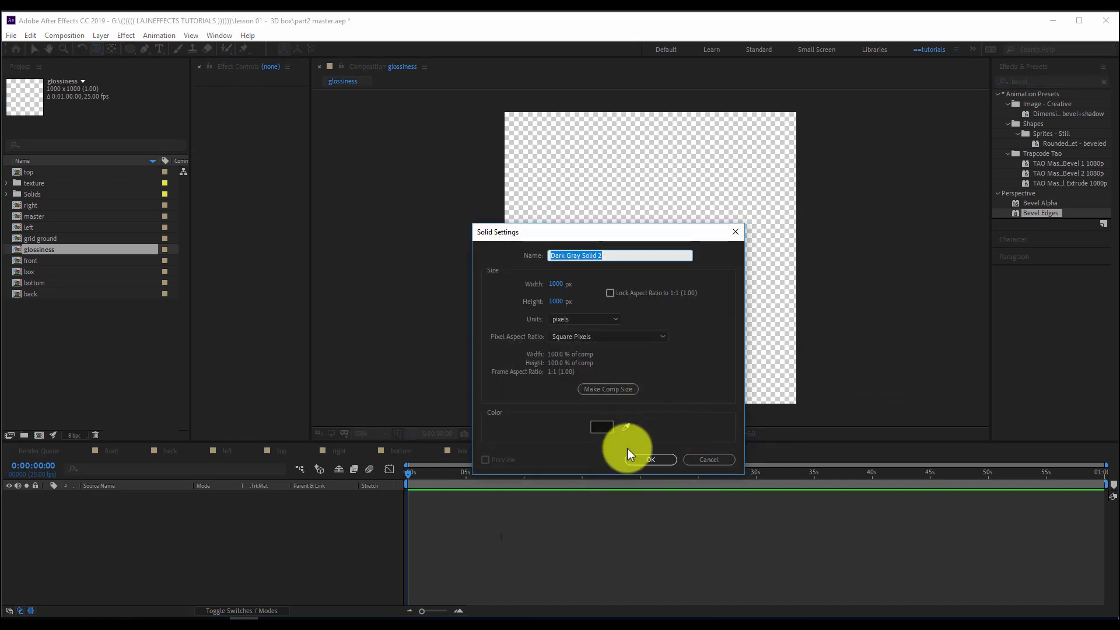
click(604, 429)
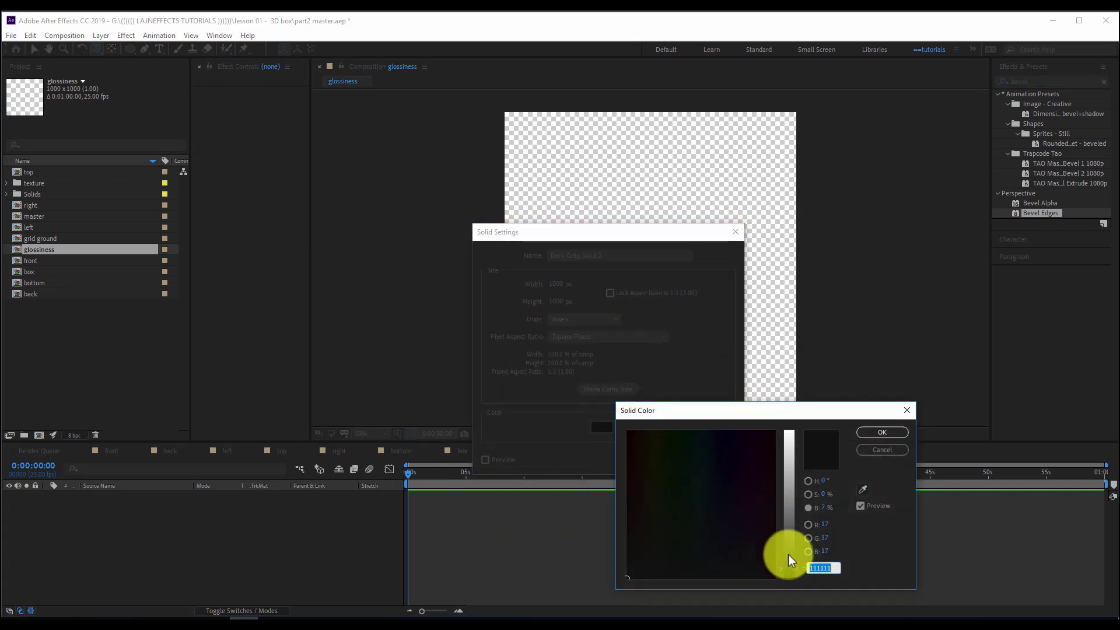
drag(789, 554, 800, 576)
click(882, 432)
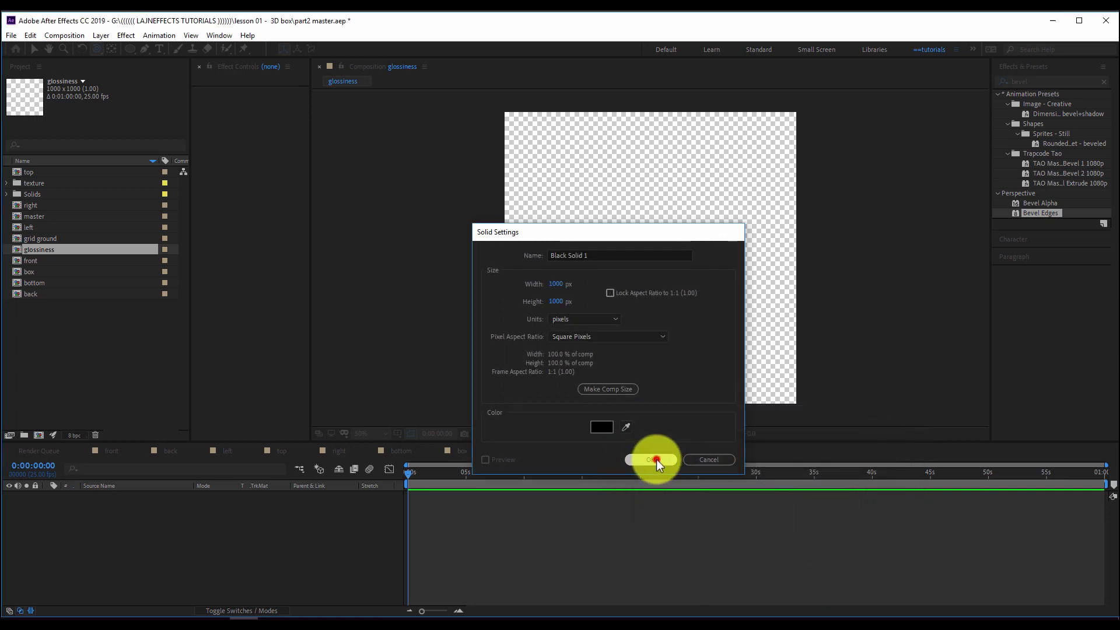
click(657, 459)
right_click(488, 517)
mouse_move(535, 390)
click(665, 432)
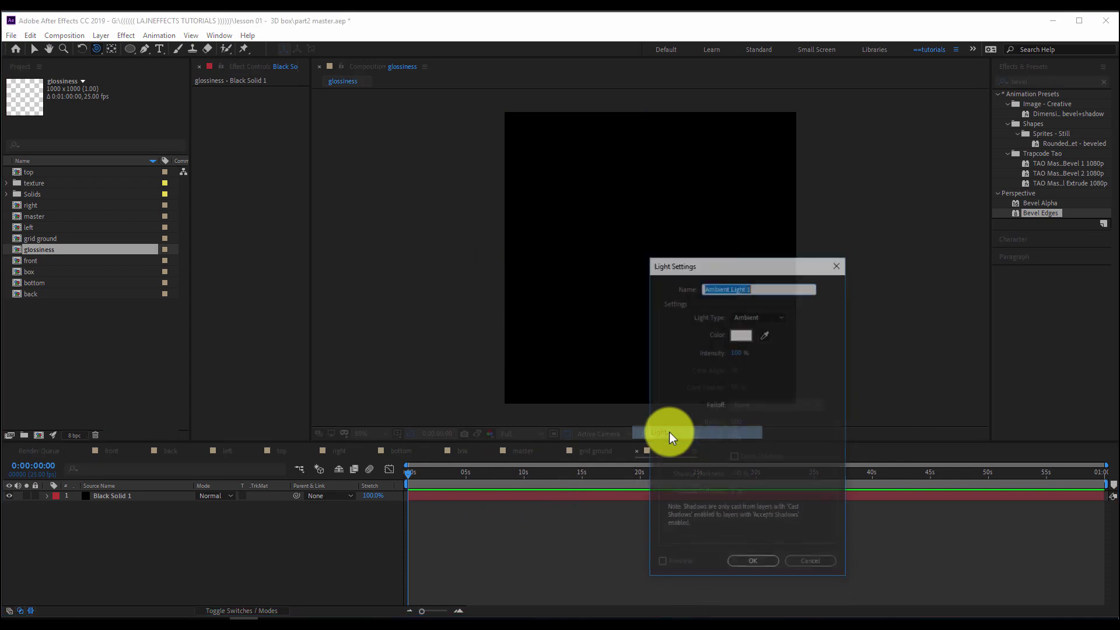
Step: Add a pure white, composition-sized solid above the black solid
right_click(502, 516)
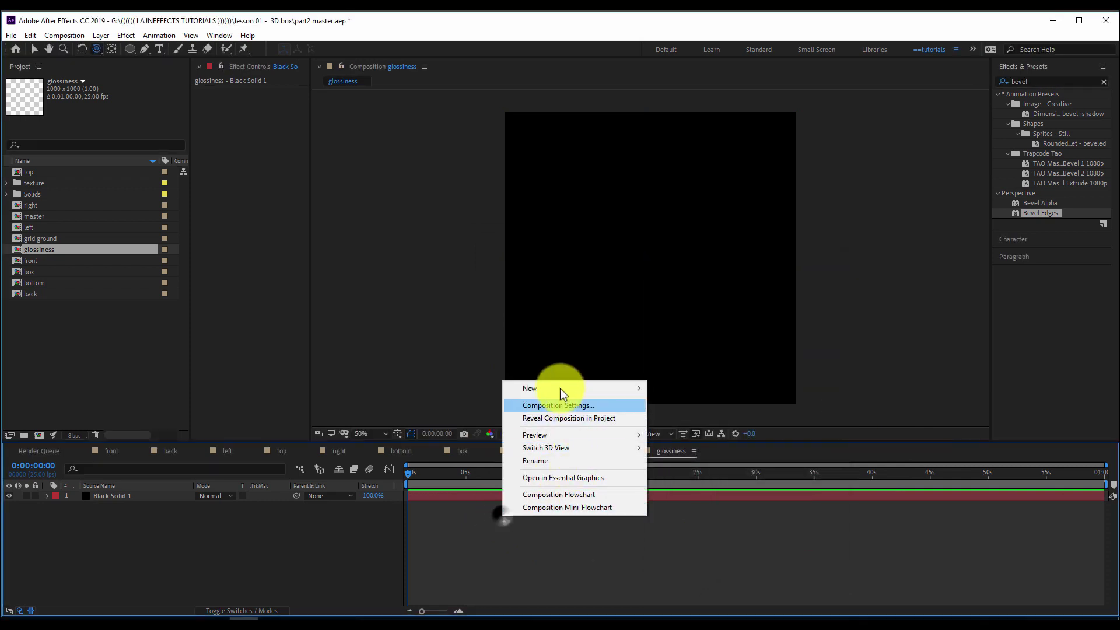
mouse_move(558, 386)
click(677, 418)
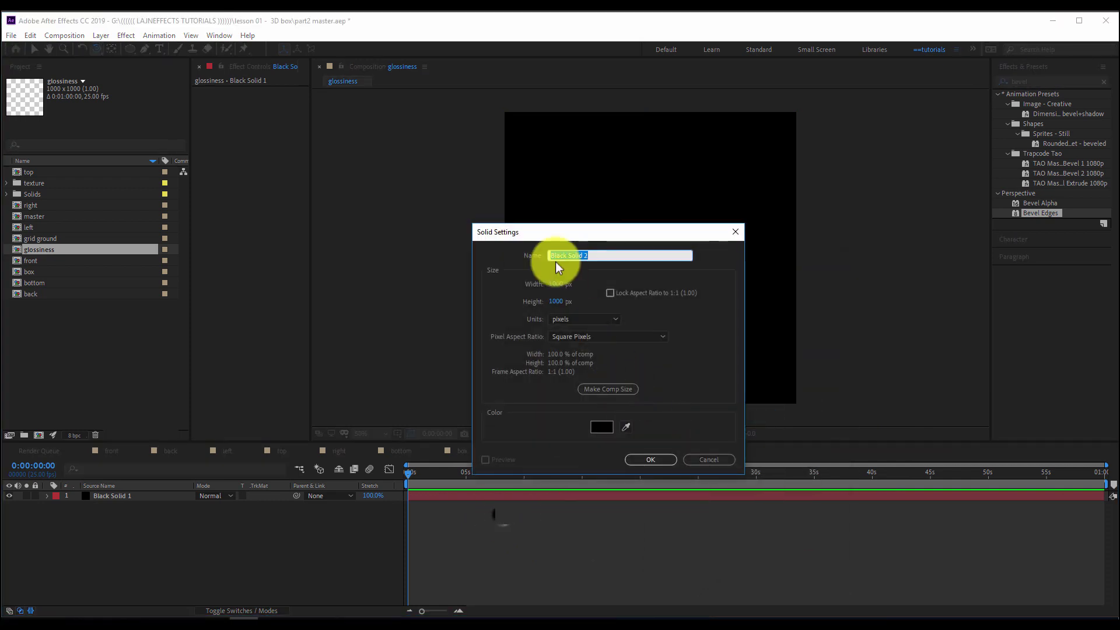
click(603, 425)
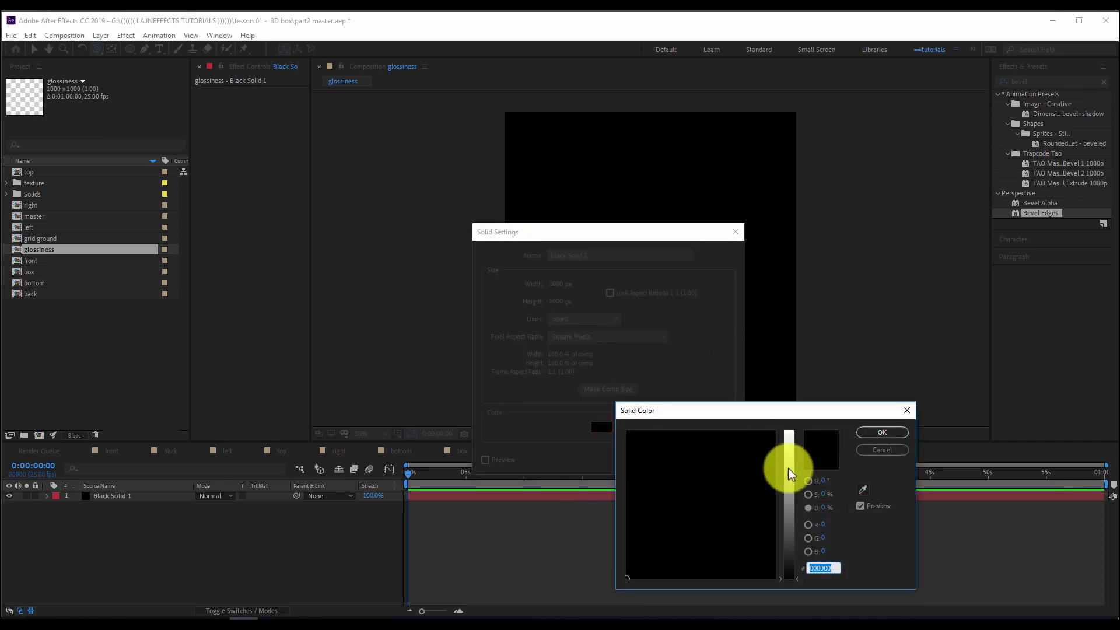
drag(788, 470, 788, 432)
click(868, 432)
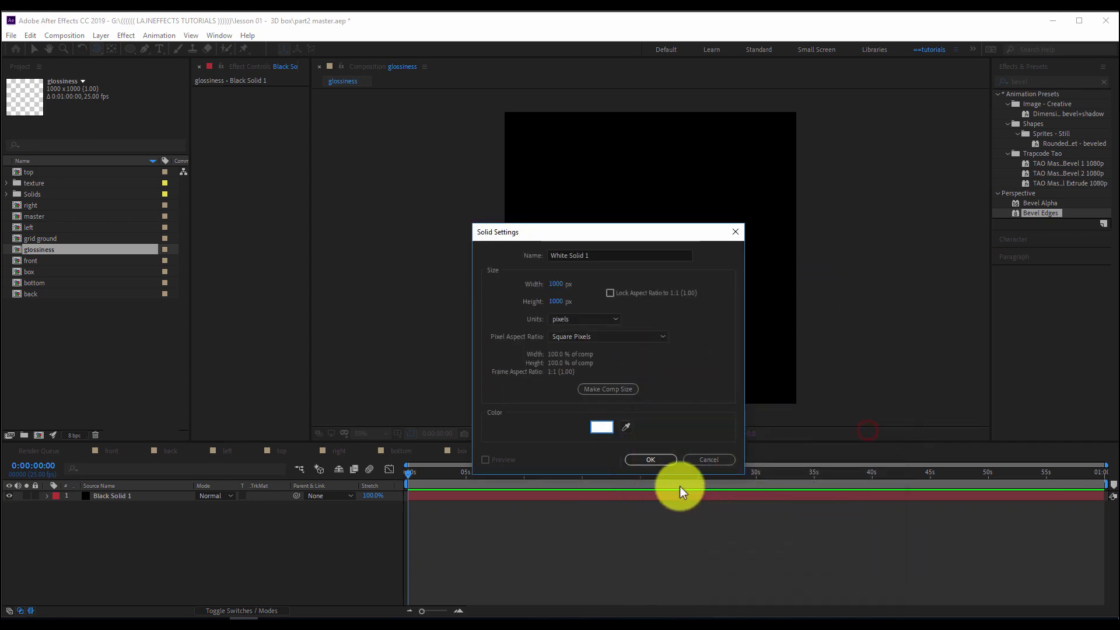
click(656, 461)
Step: Add an elliptical mask that fills the white solid and show all of its mask properties
click(536, 493)
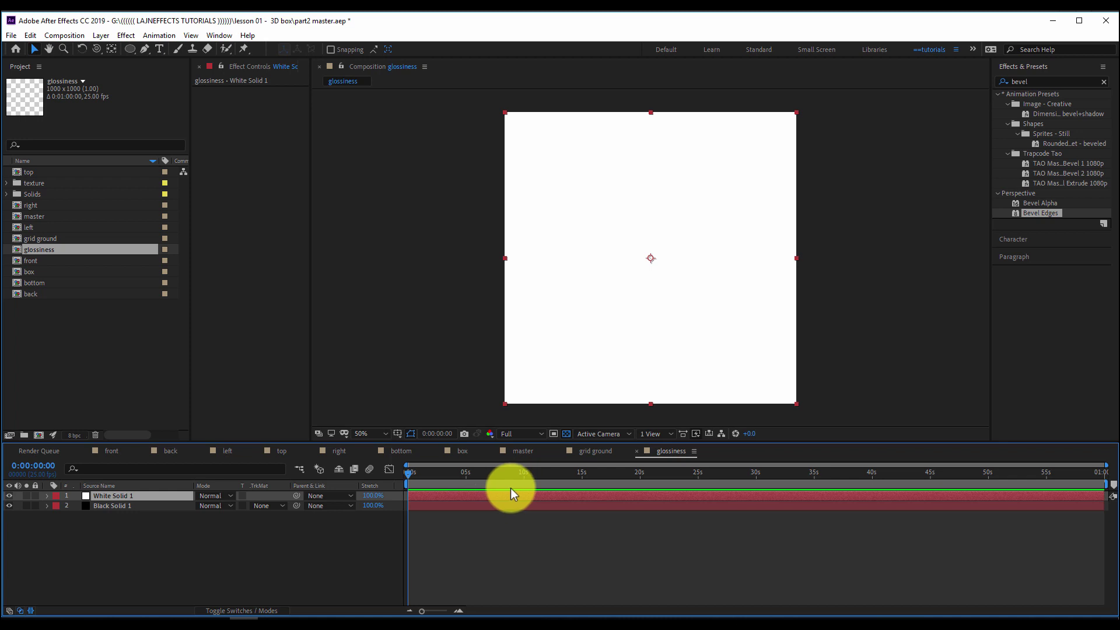
double_click(130, 49)
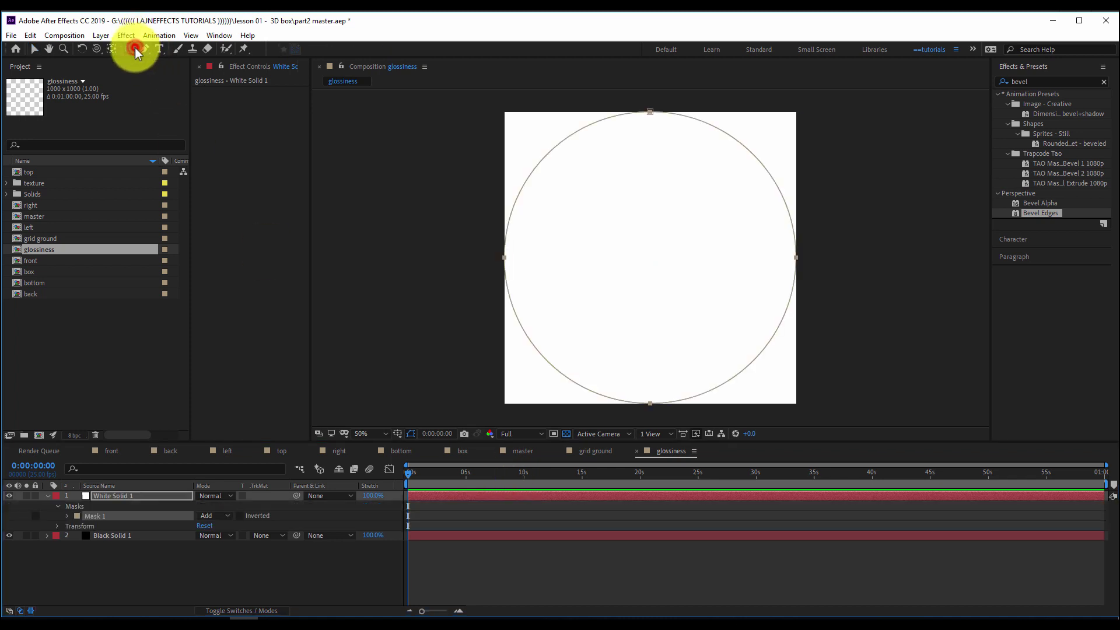
click(257, 506)
key(m)
key(m)
Step: Soften the white solid's mask with a 673 px feather and a -214 px expansion
drag(225, 525, 499, 513)
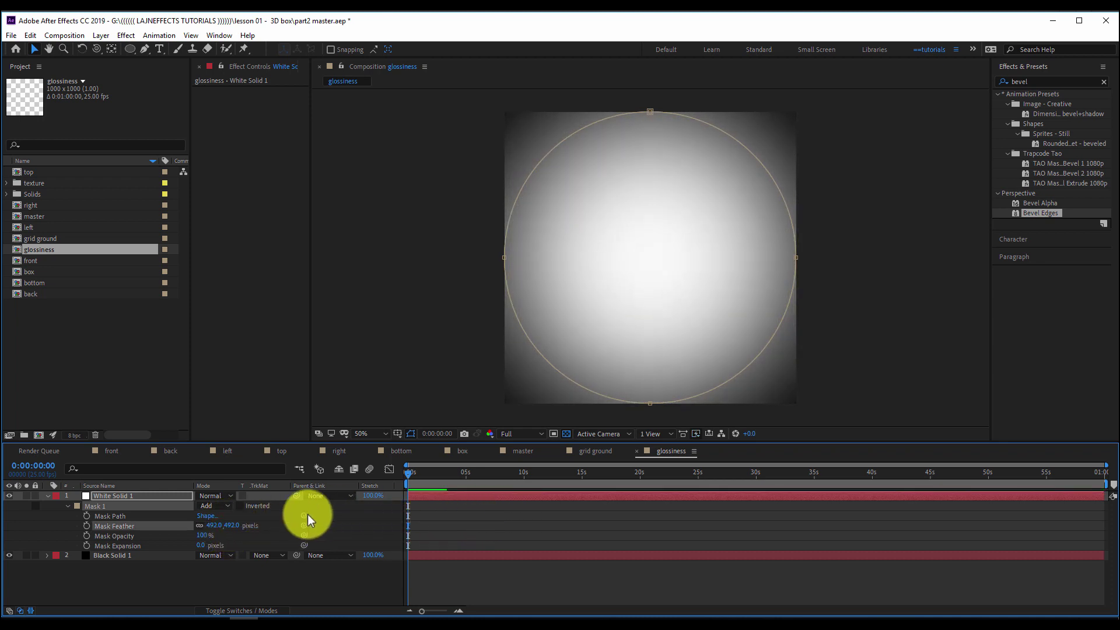
drag(204, 546, 116, 553)
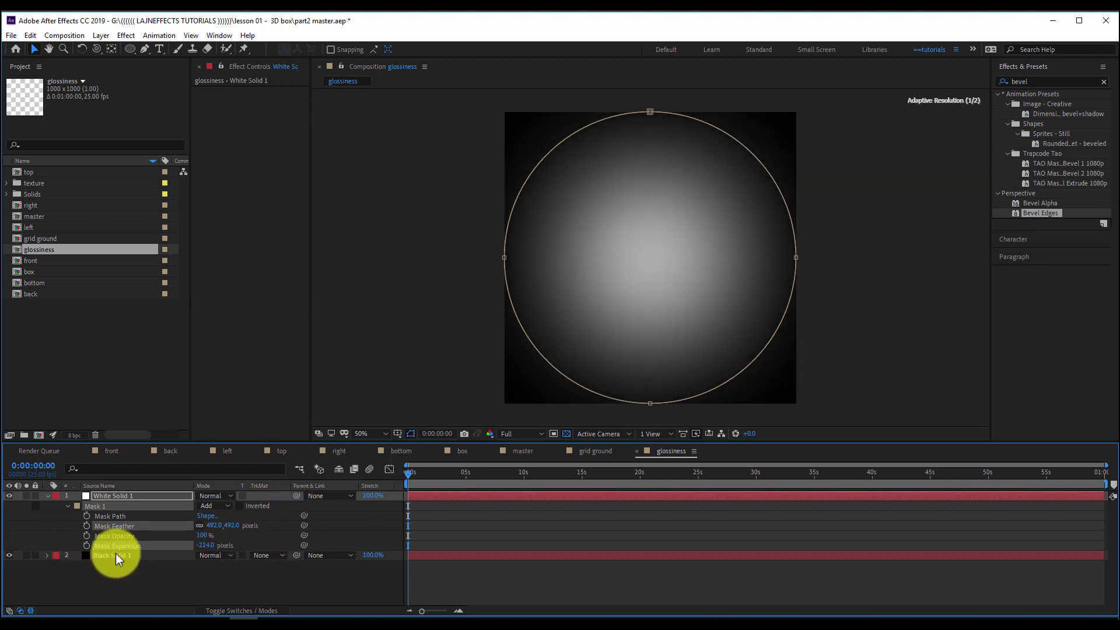
drag(225, 525, 335, 522)
click(445, 517)
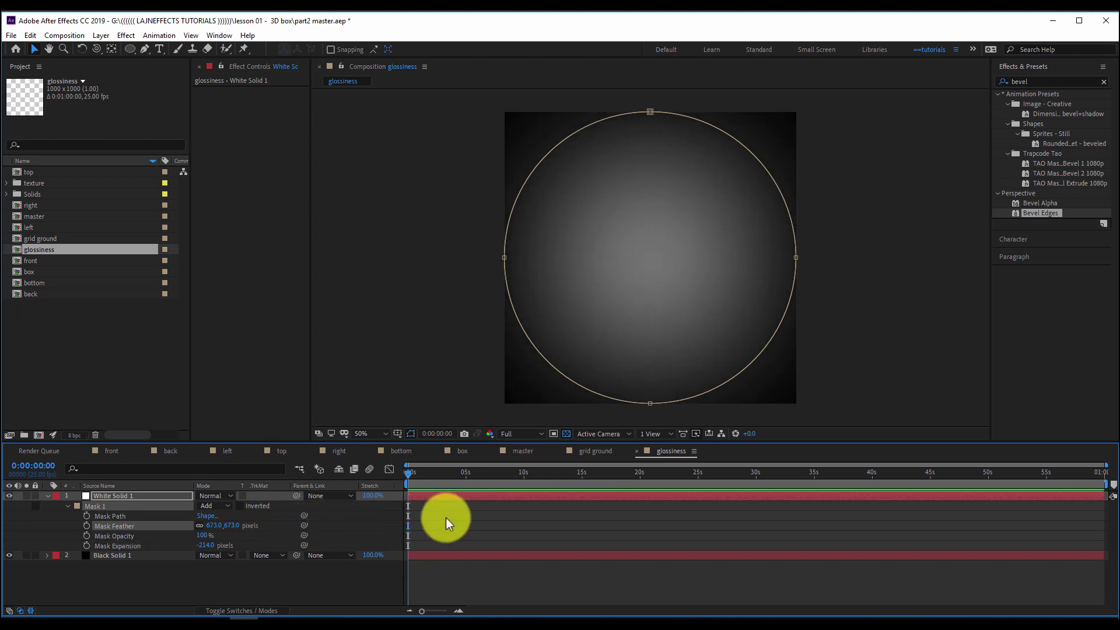
Step: Move the white solid's mask toward the upper-left corner of the composition
click(127, 495)
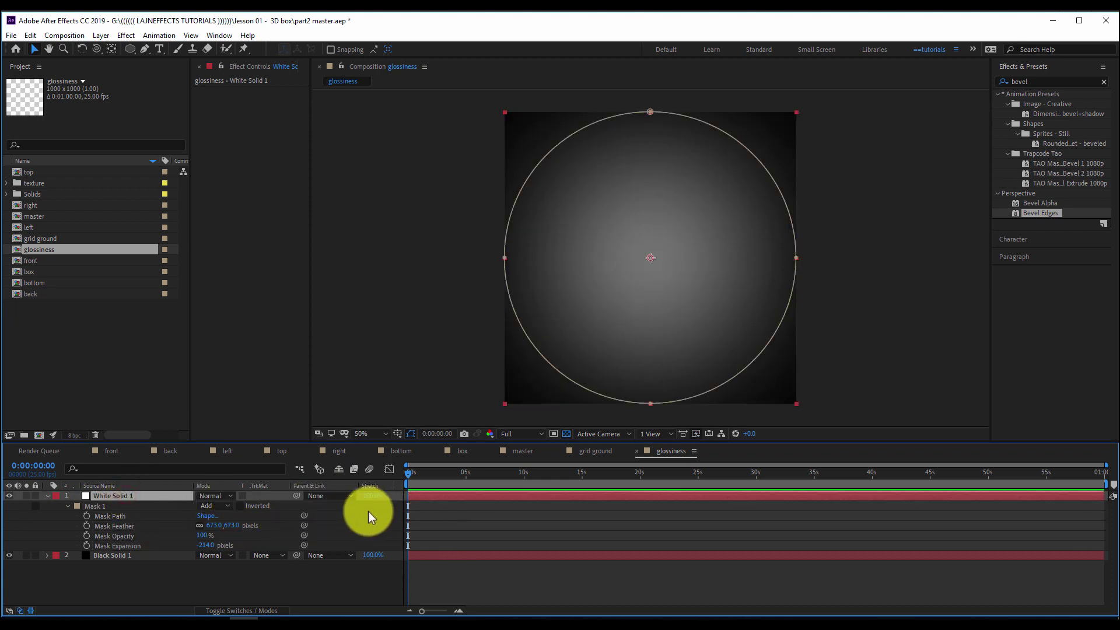
key(u)
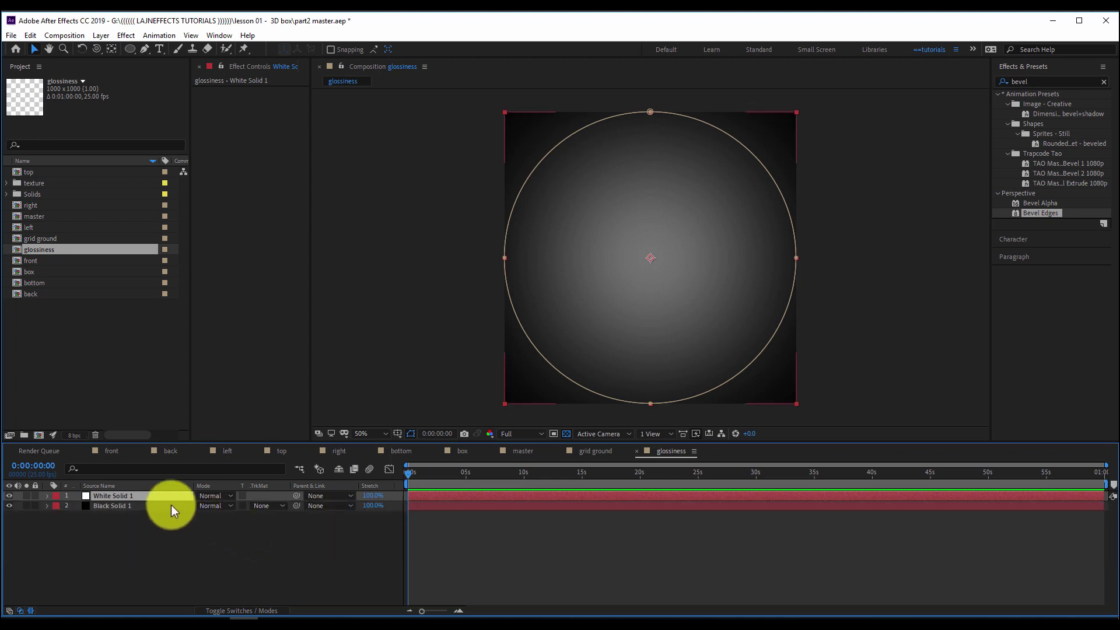
key(m)
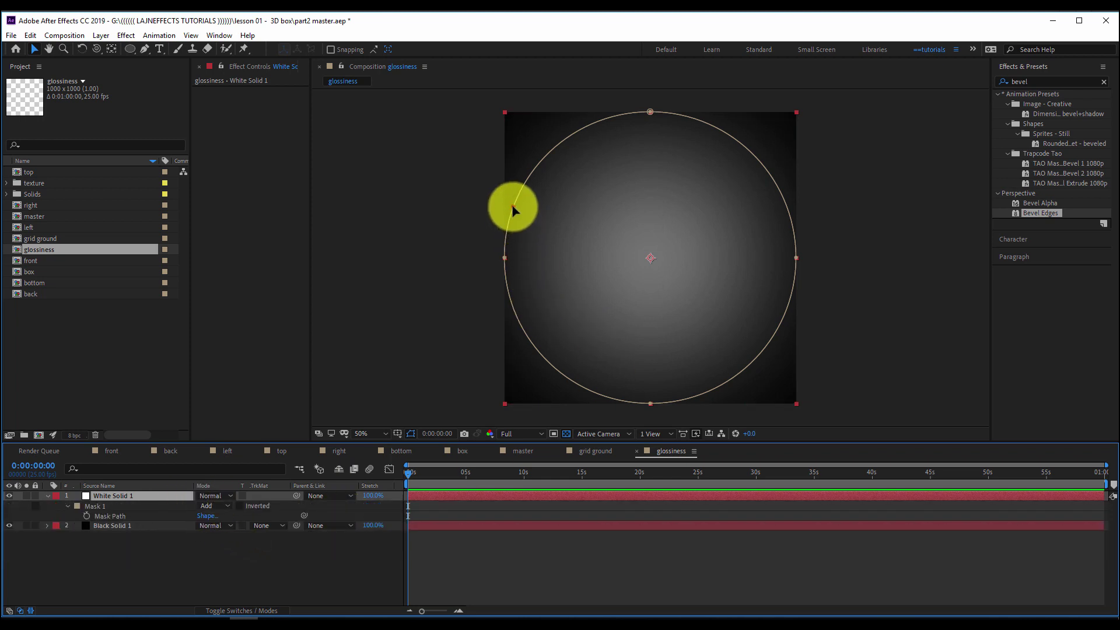
drag(590, 205, 584, 166)
click(211, 563)
Step: Reduce the white solid's opacity to 47%
click(131, 496)
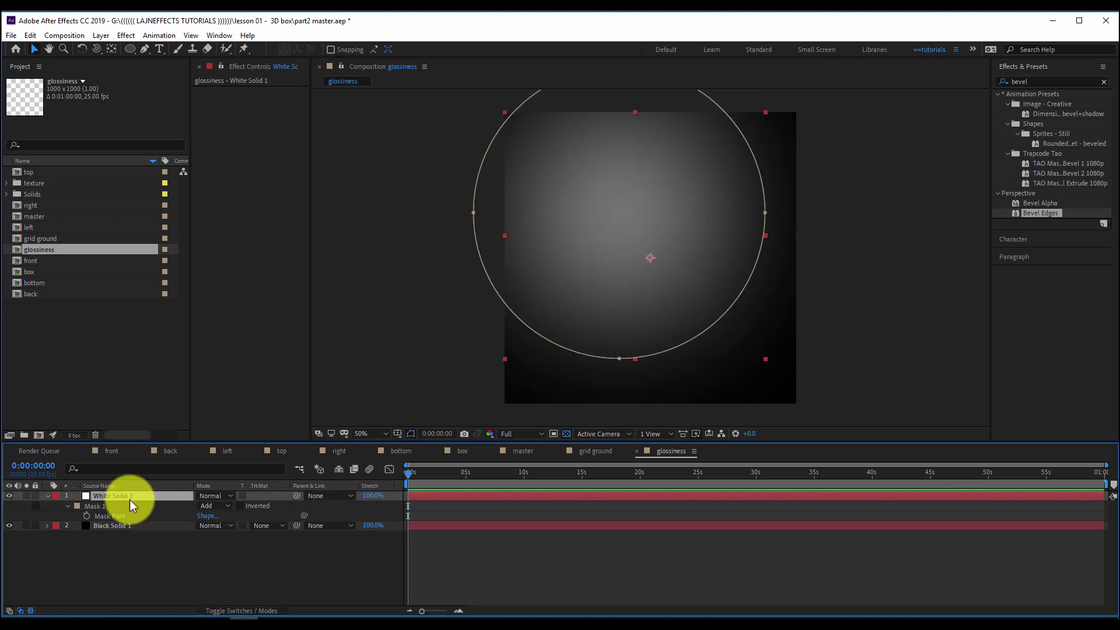
key(t)
drag(202, 506, 174, 505)
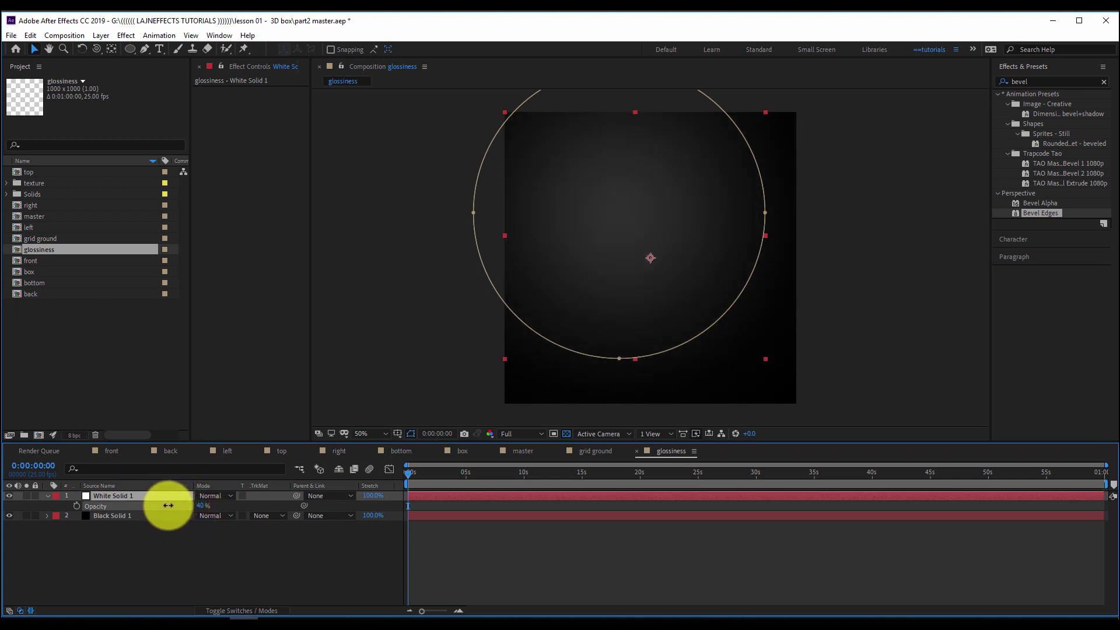
click(268, 553)
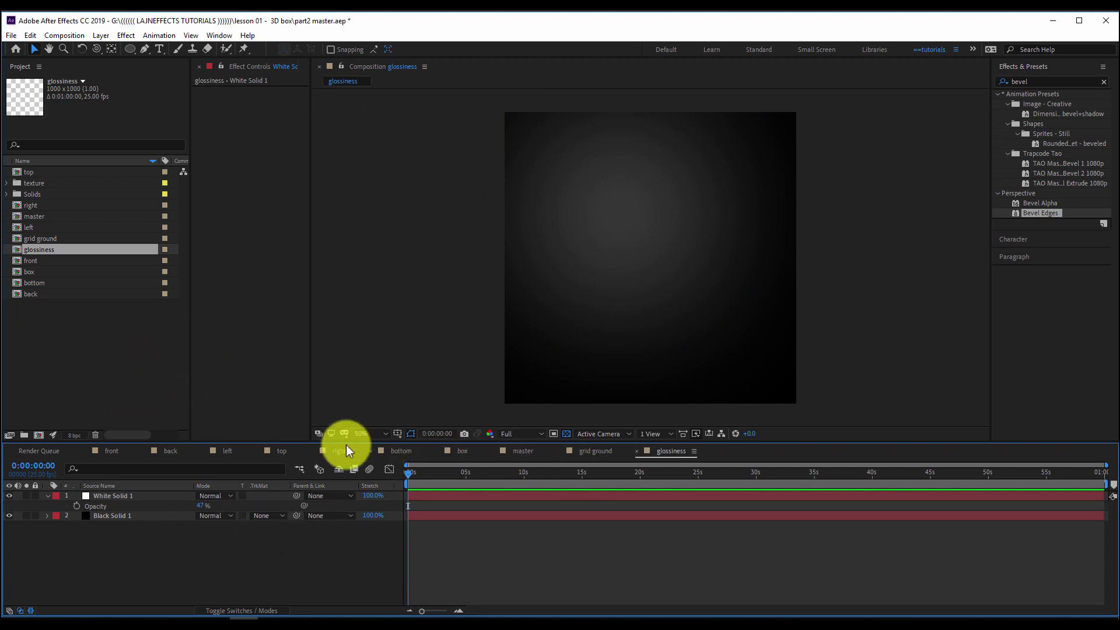
Step: Place the glossiness composition above all layers in the front composition and set its blending mode to Screen
click(120, 453)
click(440, 537)
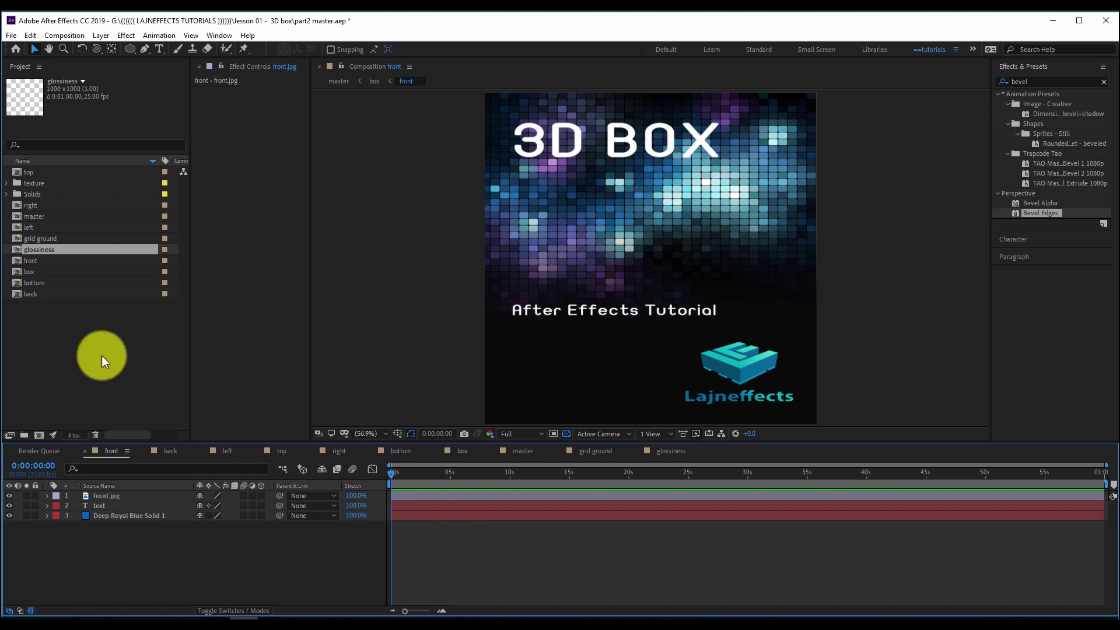
drag(34, 243, 100, 495)
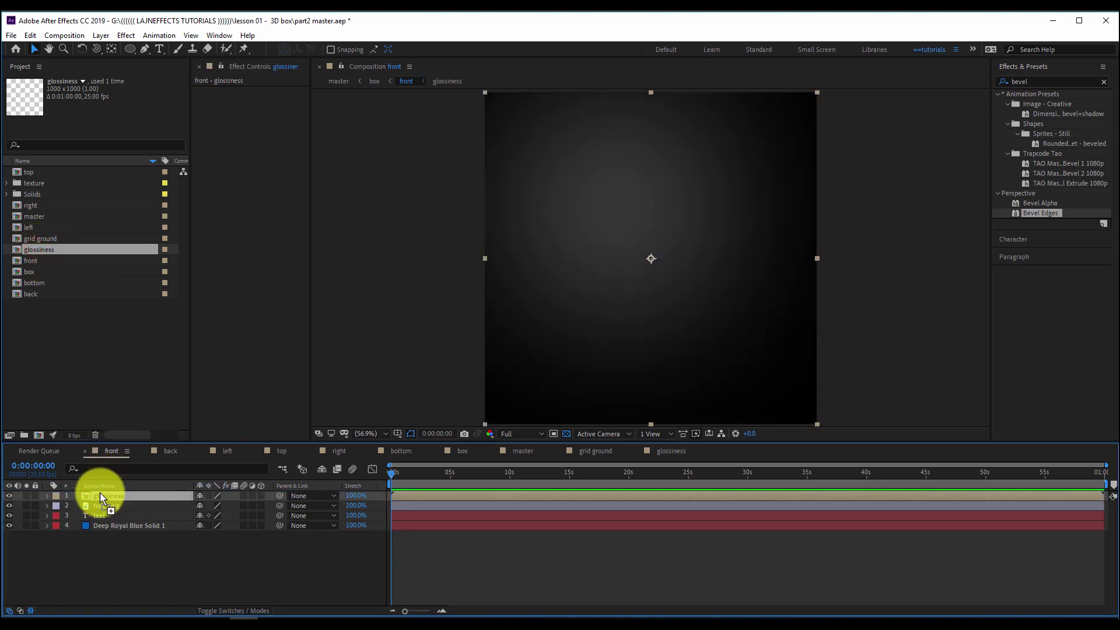
key(F4)
click(211, 495)
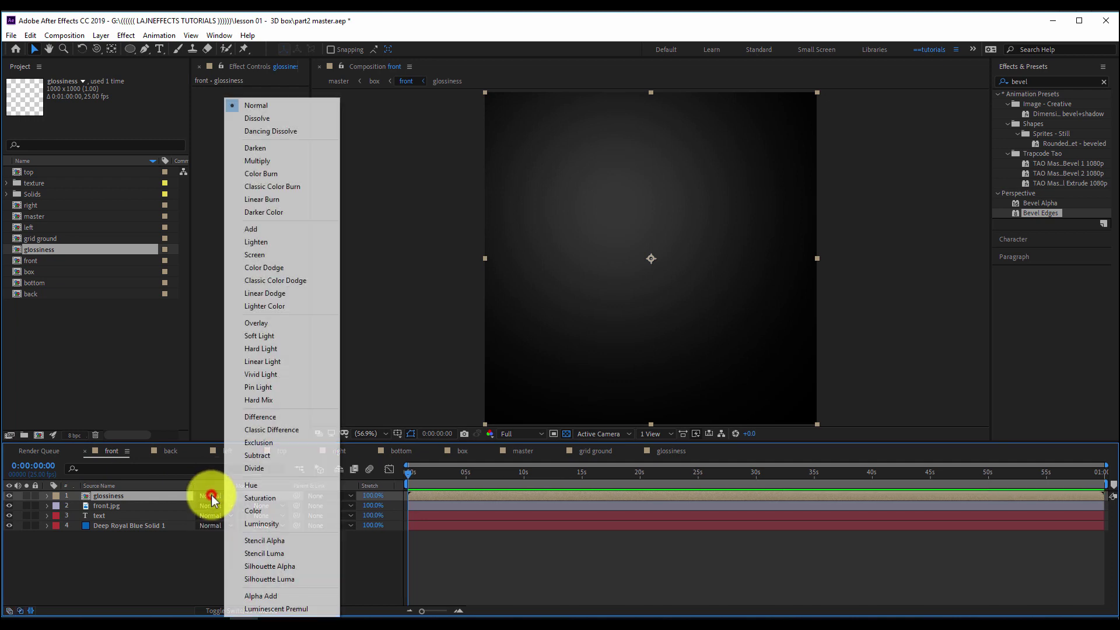
click(272, 253)
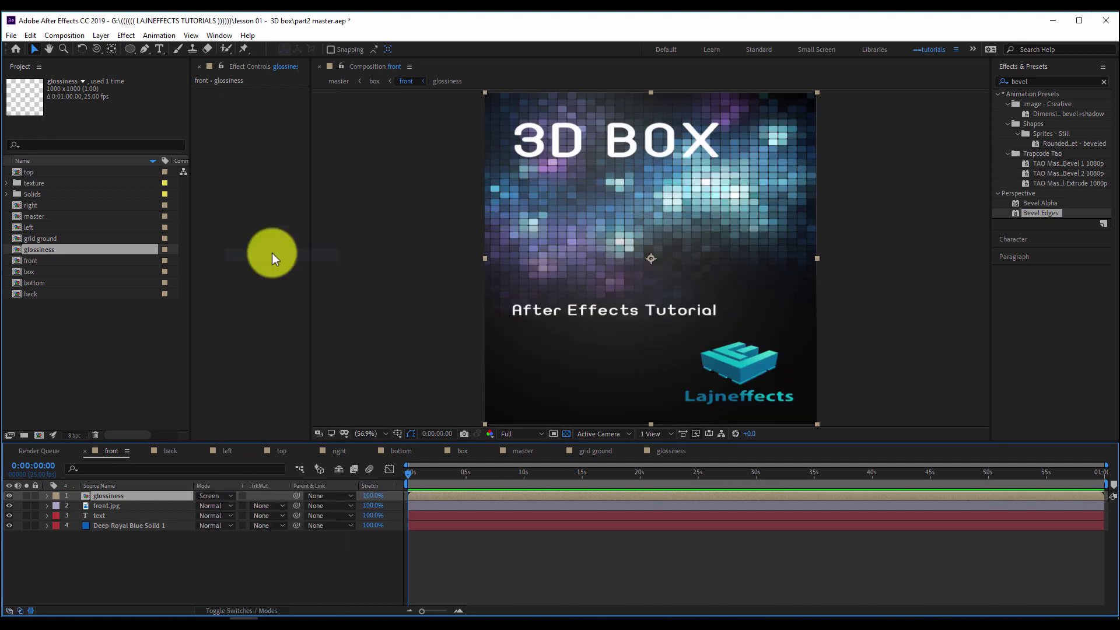
click(159, 533)
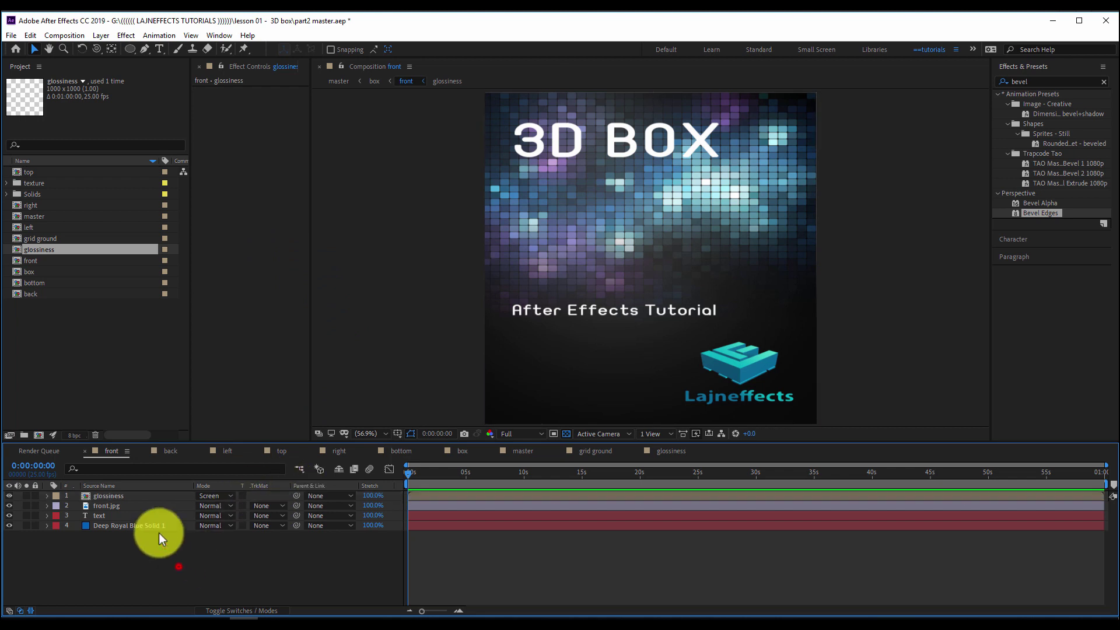
Step: Copy the Screen-blended glossiness layer from the front composition into the back, left, top, right and bottom compositions
click(110, 497)
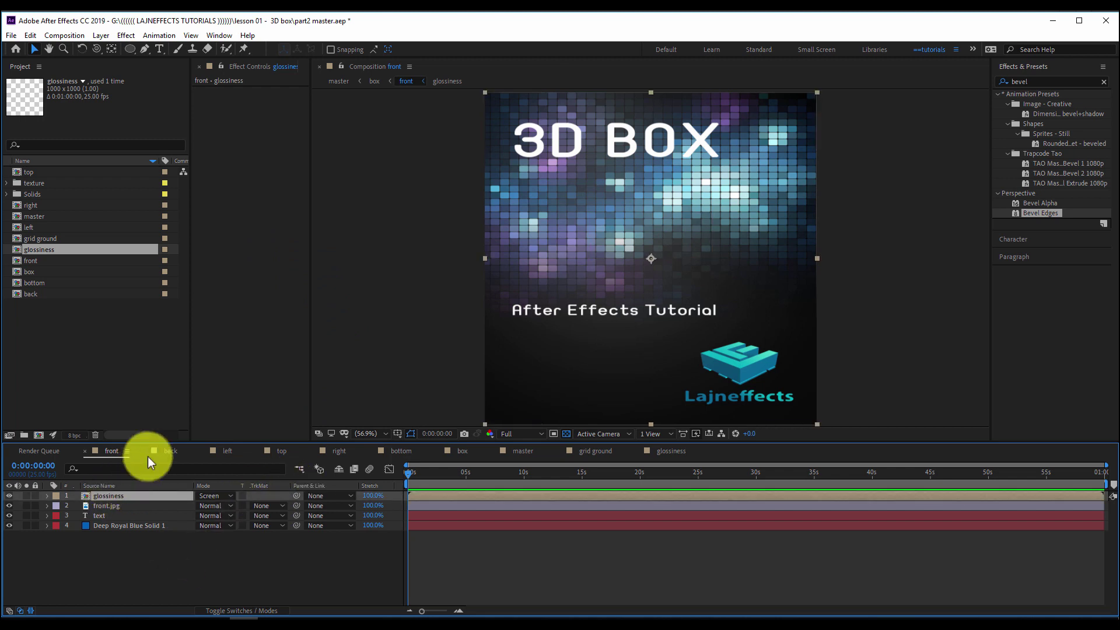
click(170, 451)
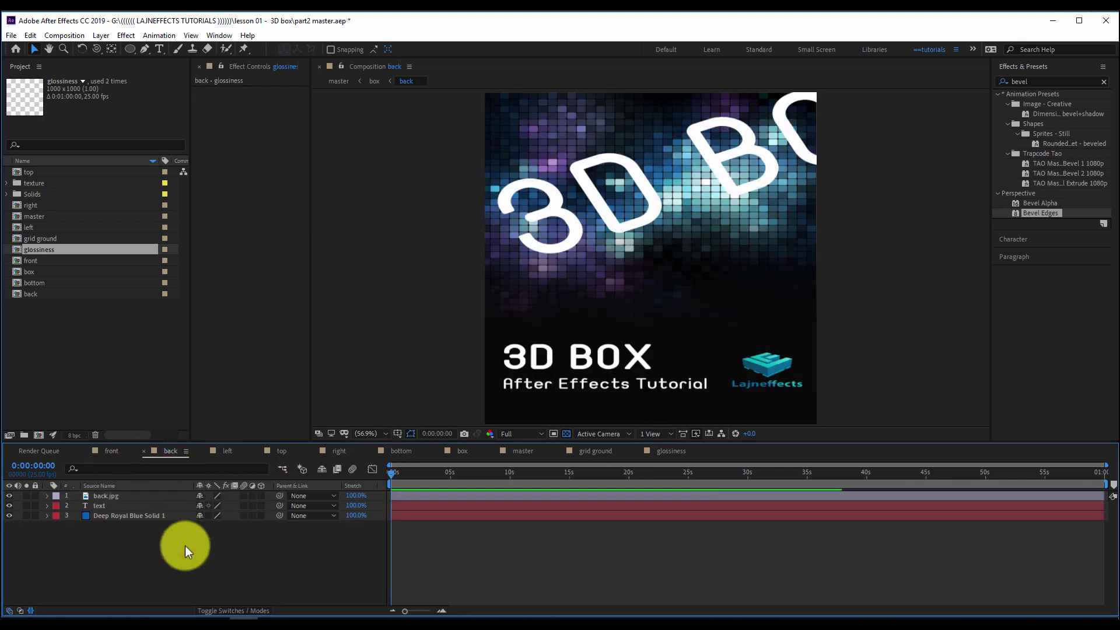
click(213, 451)
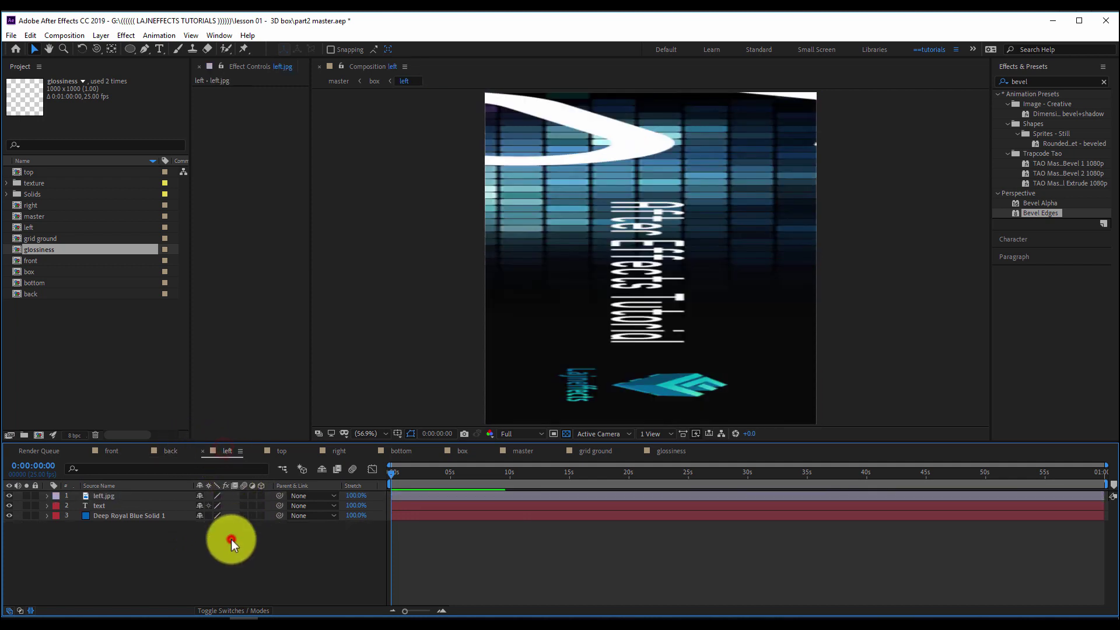
click(281, 451)
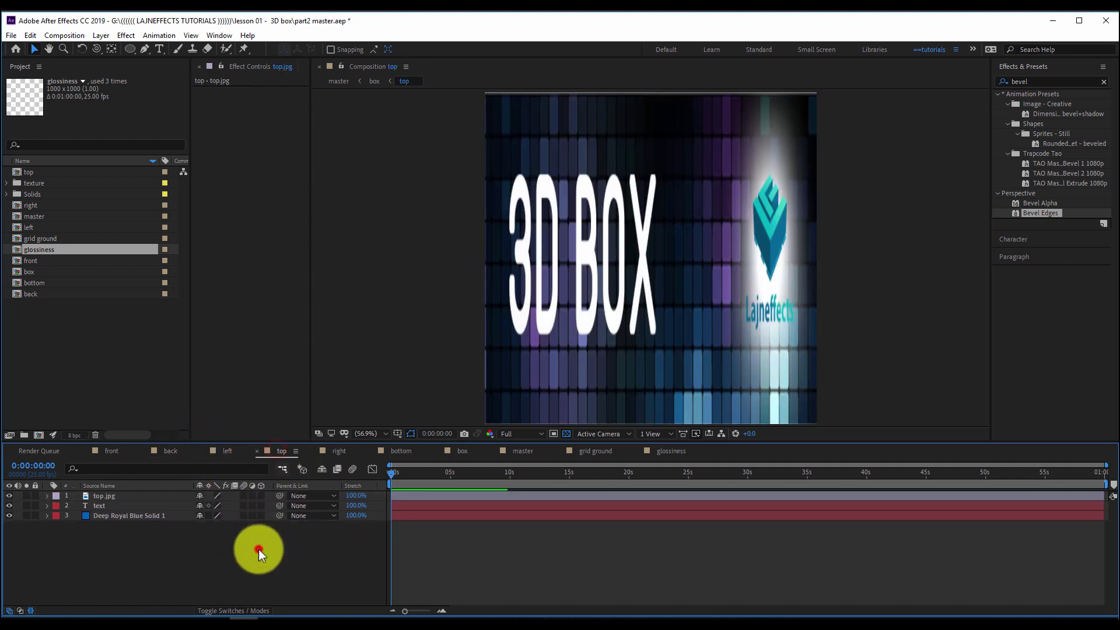
click(338, 450)
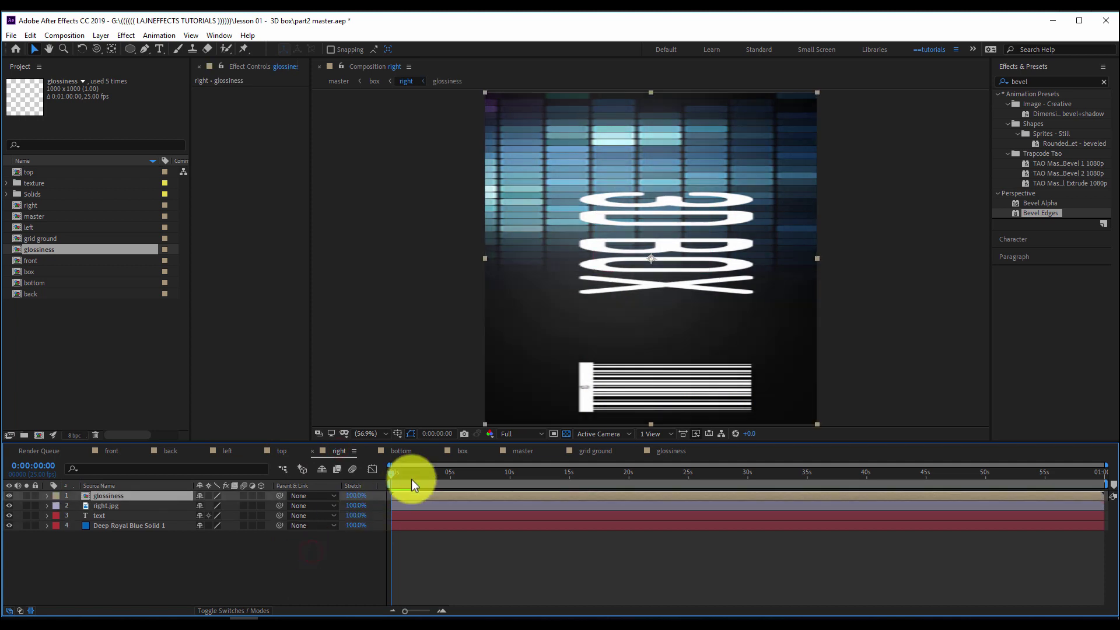
click(401, 451)
drag(313, 541, 313, 541)
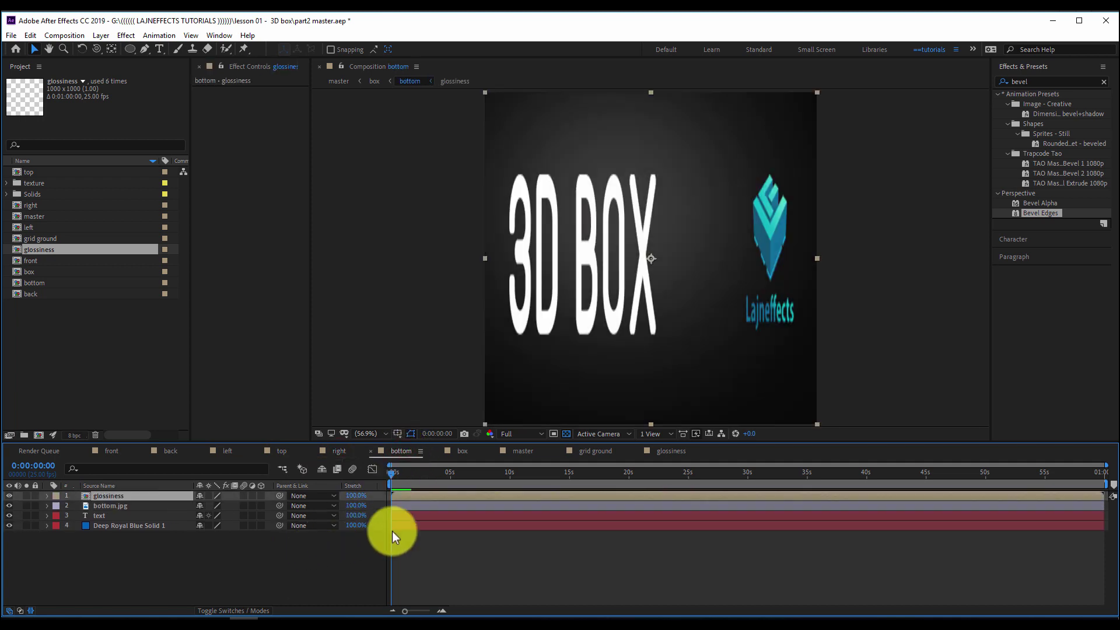
Step: Open the master composition and reposition its camera to show the glossy box's front, left side and top
click(529, 450)
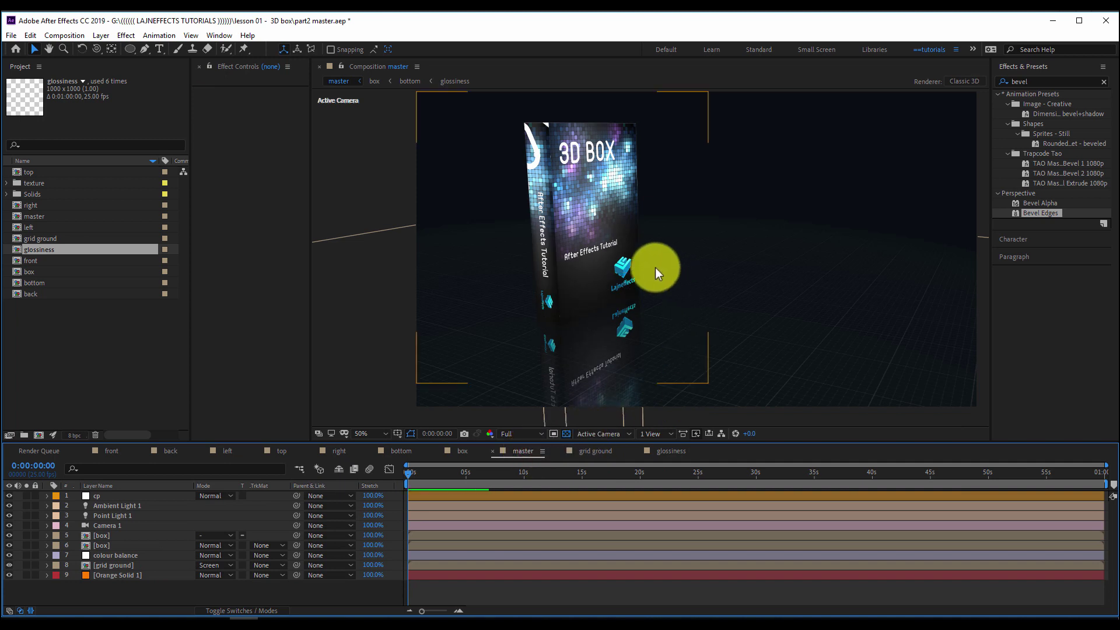
key(c)
click(623, 239)
drag(624, 239, 622, 251)
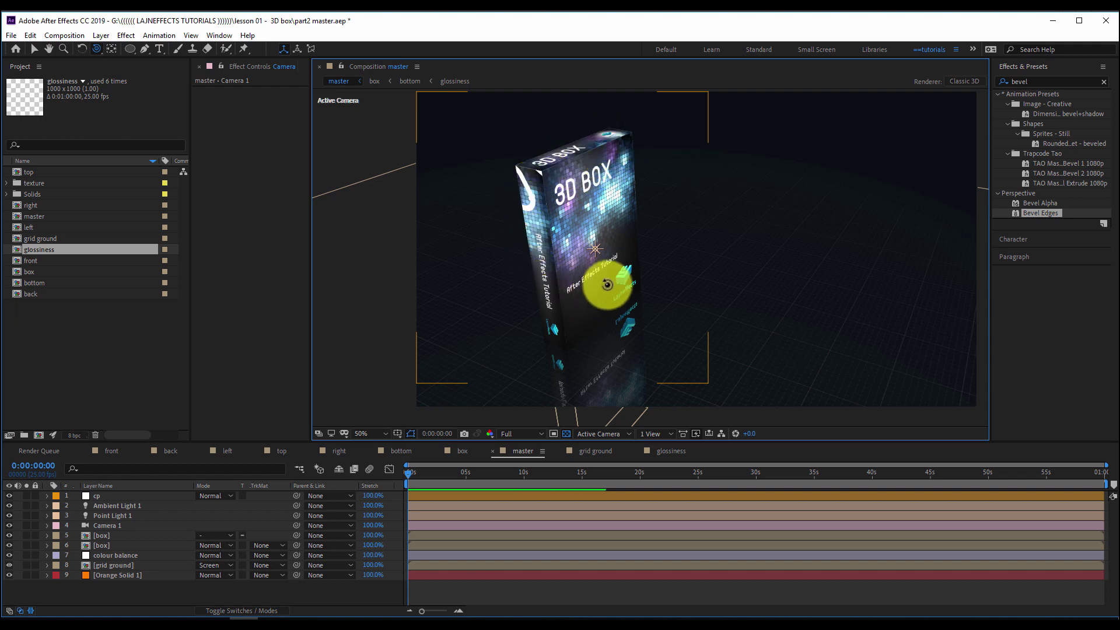
drag(584, 229, 670, 290)
key(c)
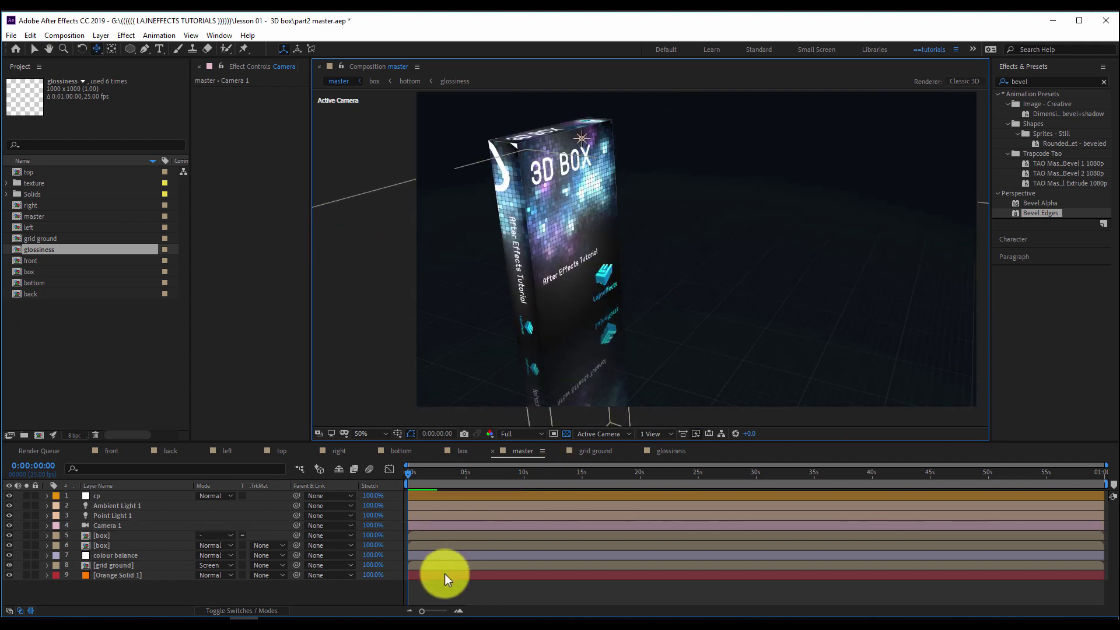
click(446, 582)
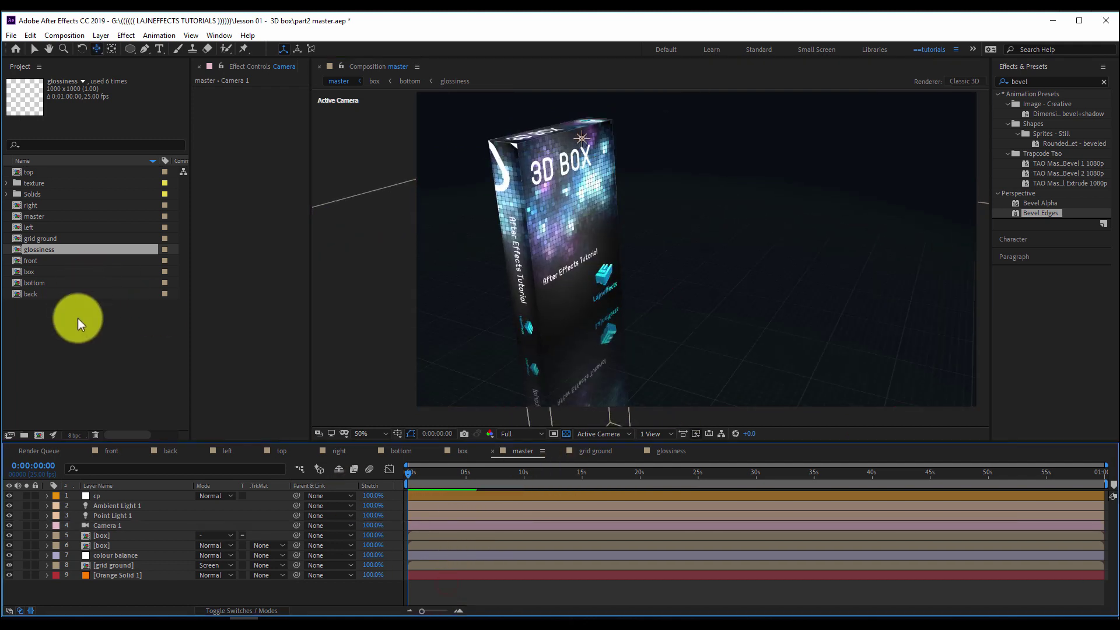
Step: Create a 1000 x 1000 px composition named edges at 25 fps with a one-minute duration
right_click(87, 339)
click(146, 350)
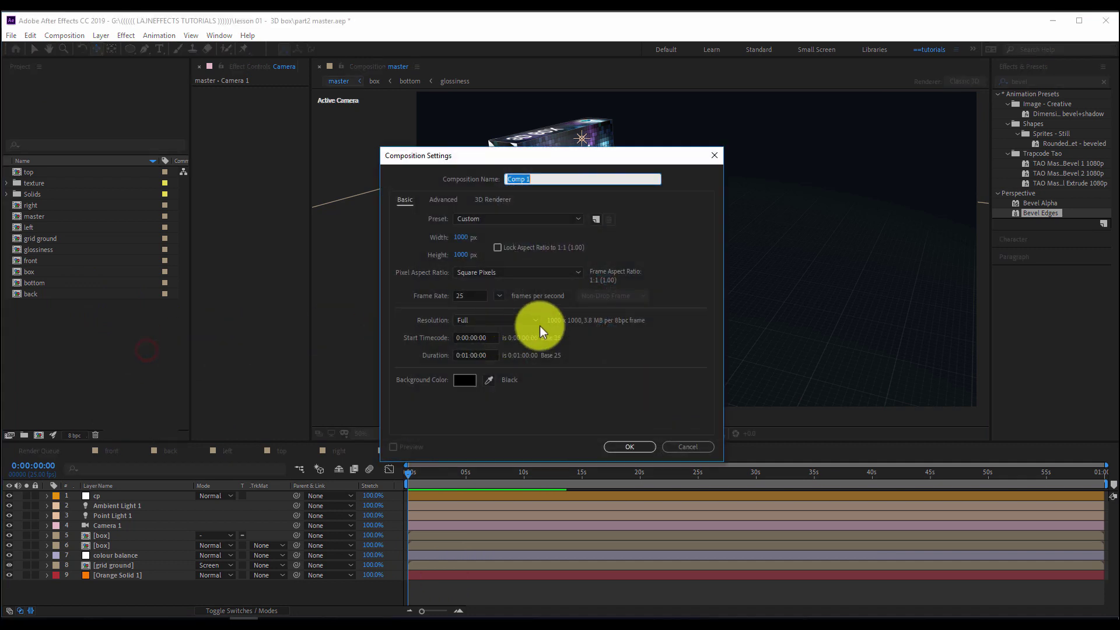
click(546, 182)
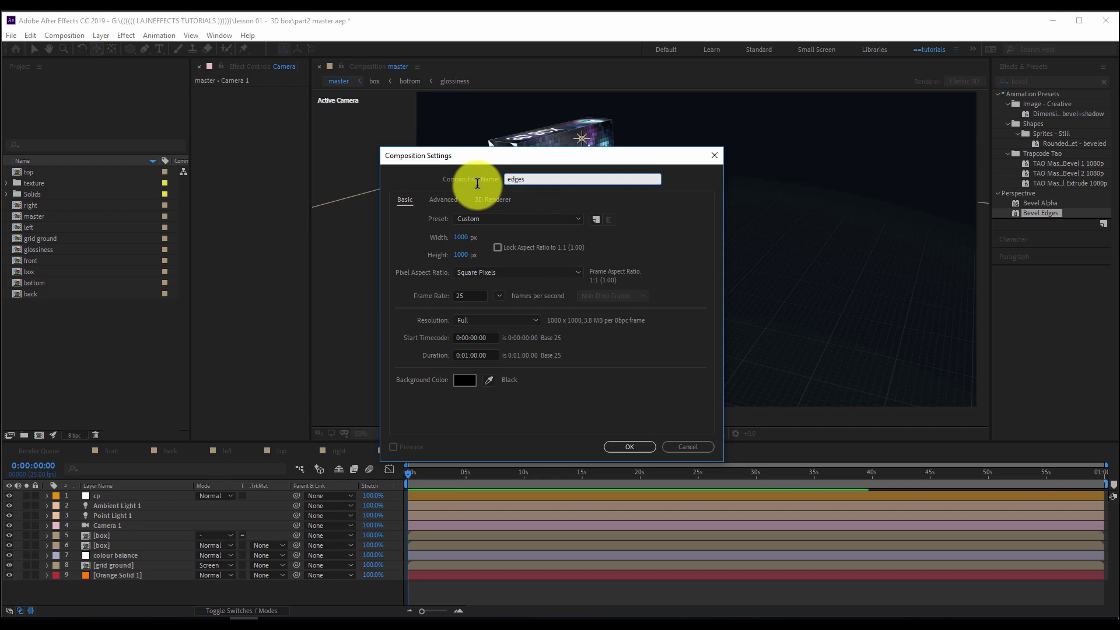
click(630, 446)
right_click(490, 513)
mouse_move(559, 393)
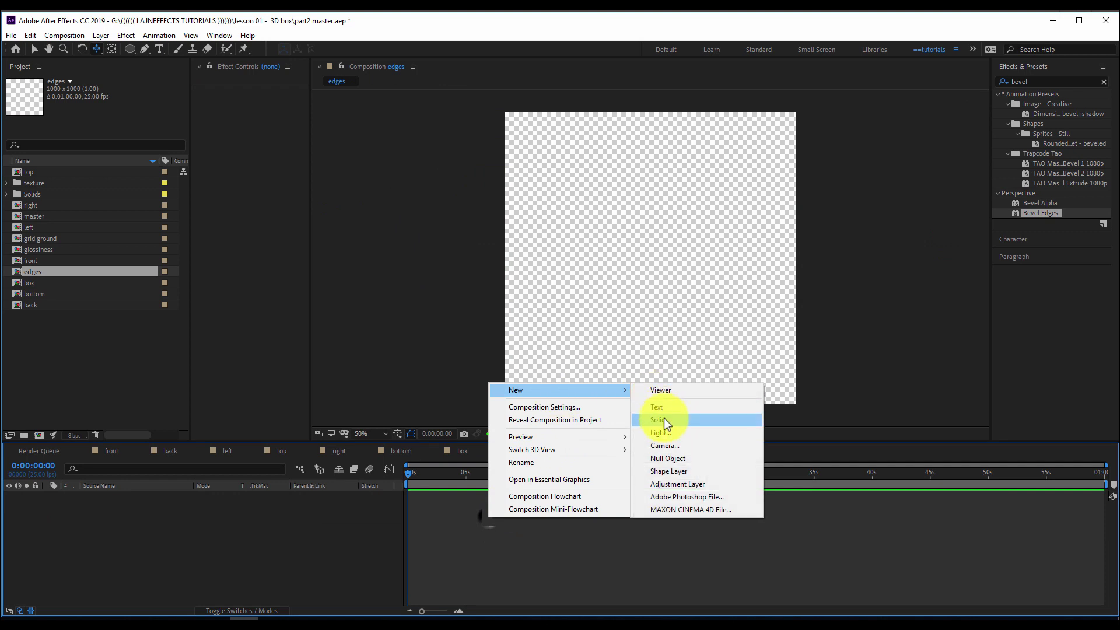
click(665, 420)
click(603, 426)
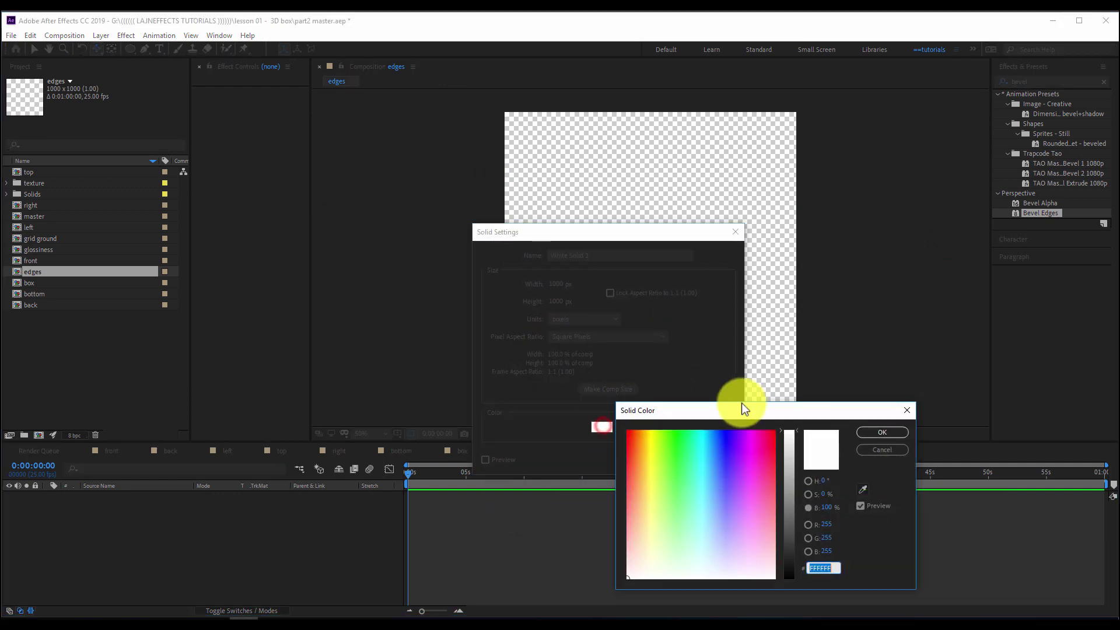
drag(787, 494, 795, 595)
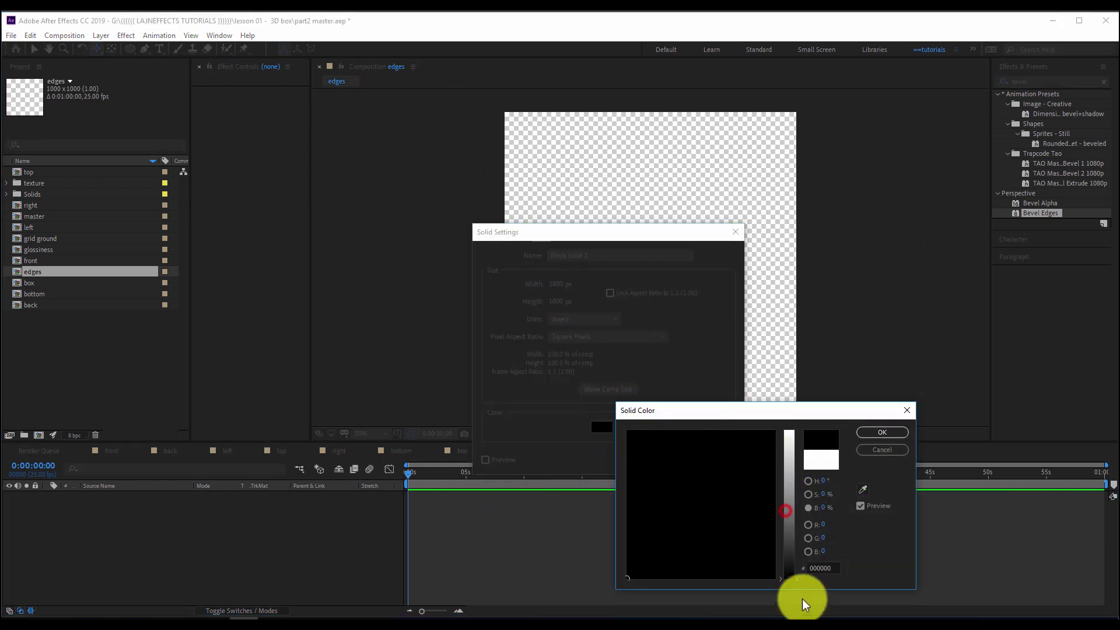
click(881, 433)
click(662, 460)
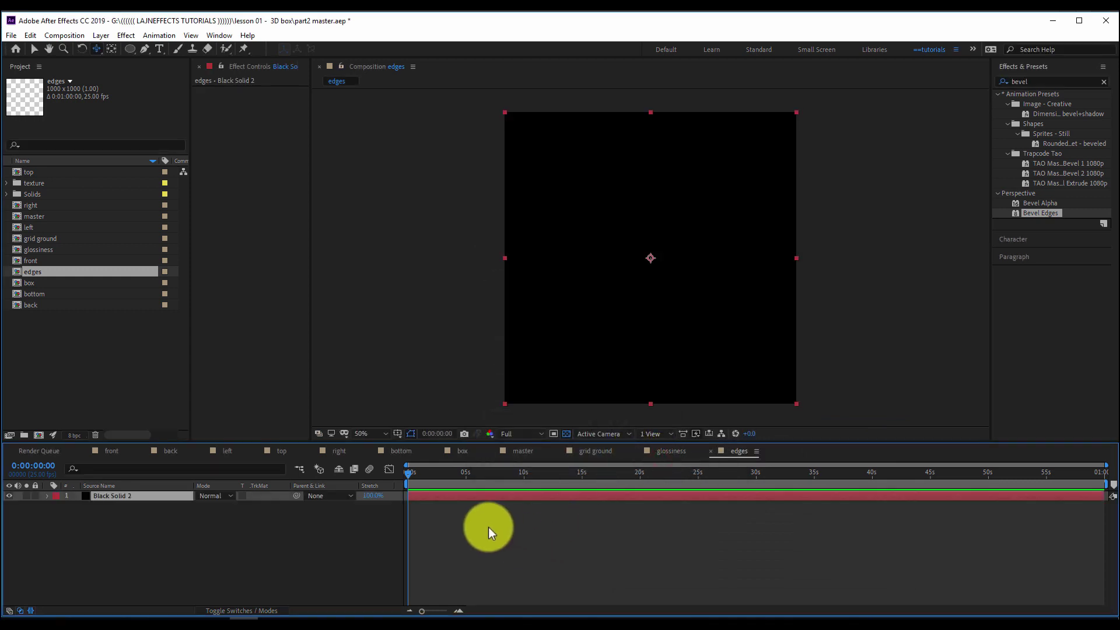
Step: Duplicate the black solid and apply the Invert effect to the upper copy
click(487, 526)
click(467, 499)
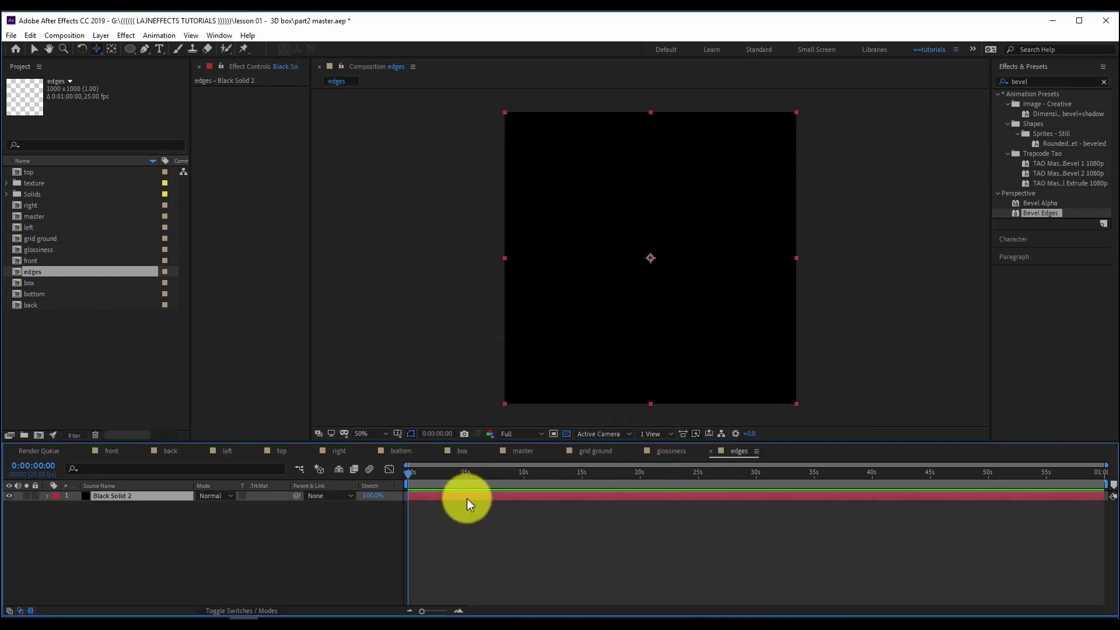
key(ctrl+d)
right_click(253, 190)
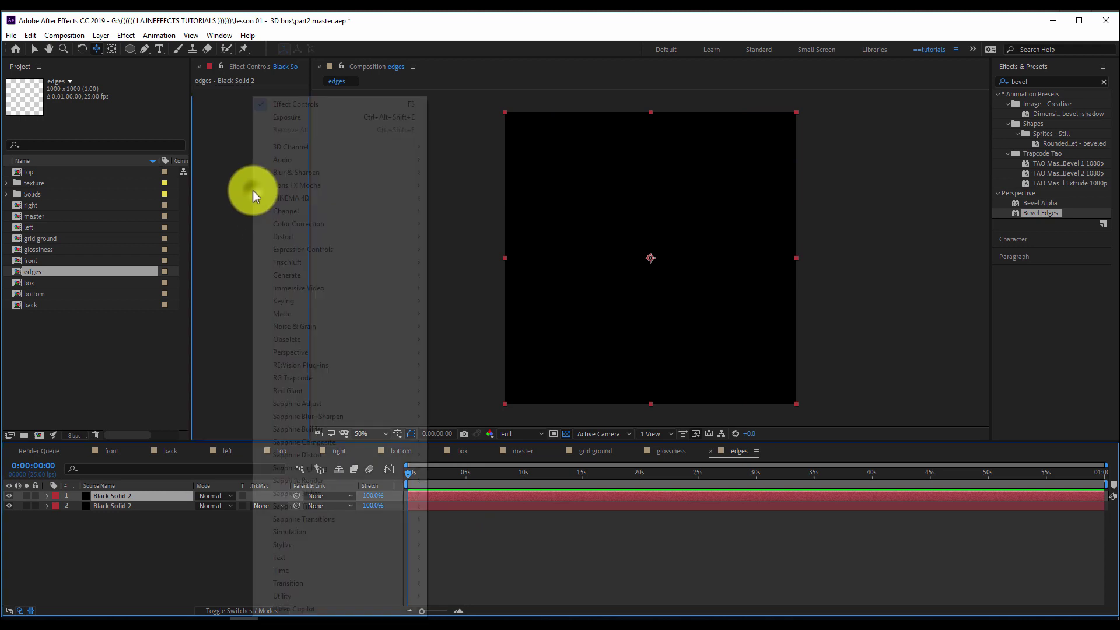
mouse_move(342, 208)
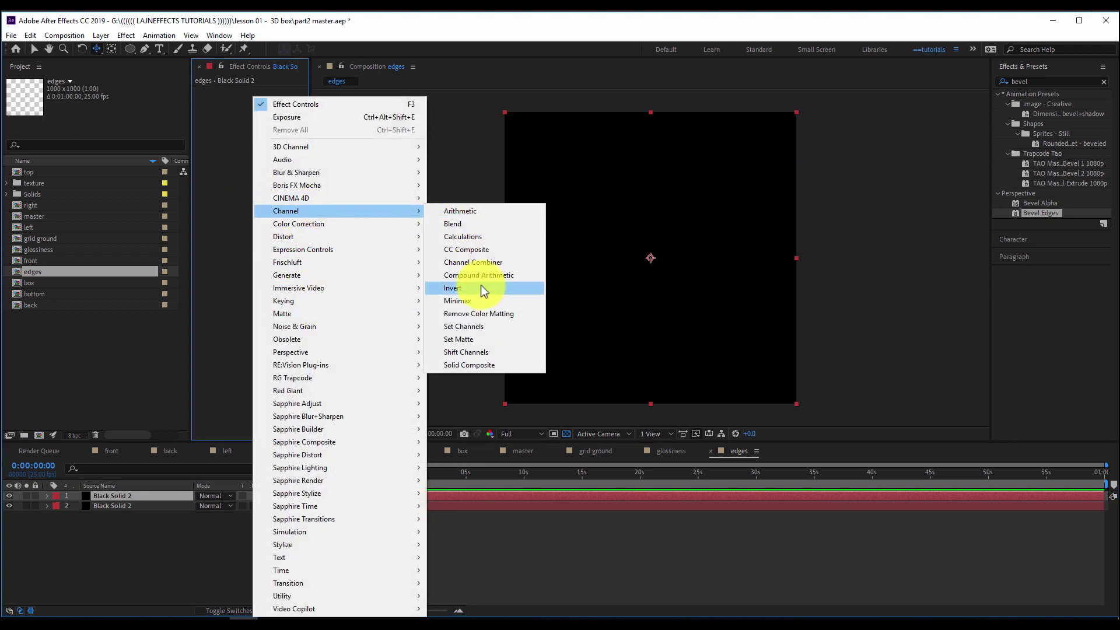
click(478, 286)
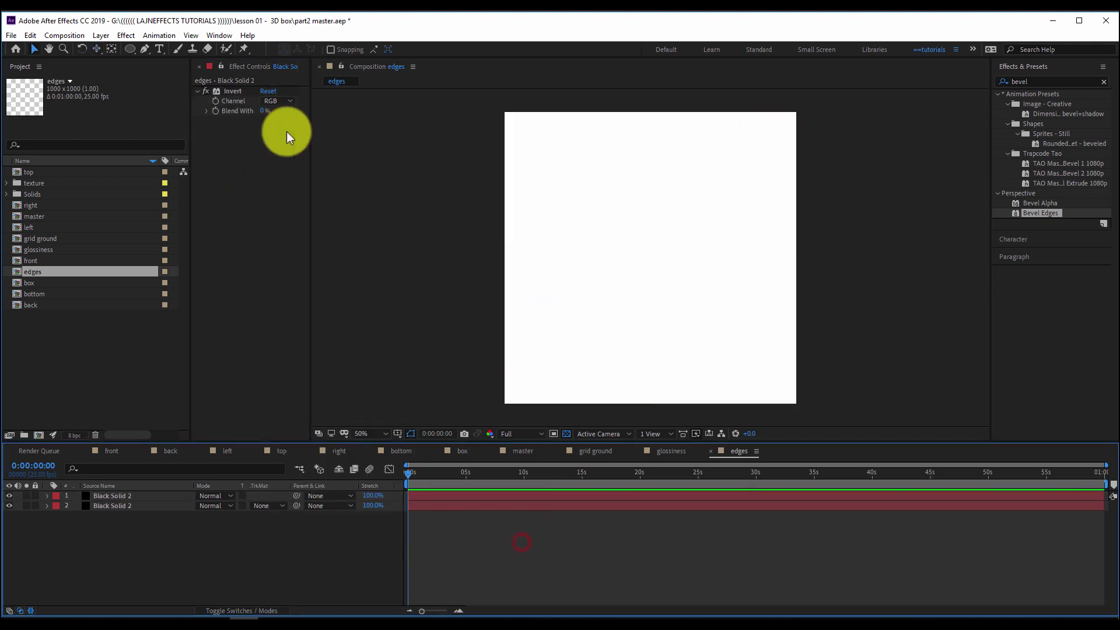
Step: Add a full-frame rectangular mask to the upper solid with the Invert effect, and invert the mask
click(130, 47)
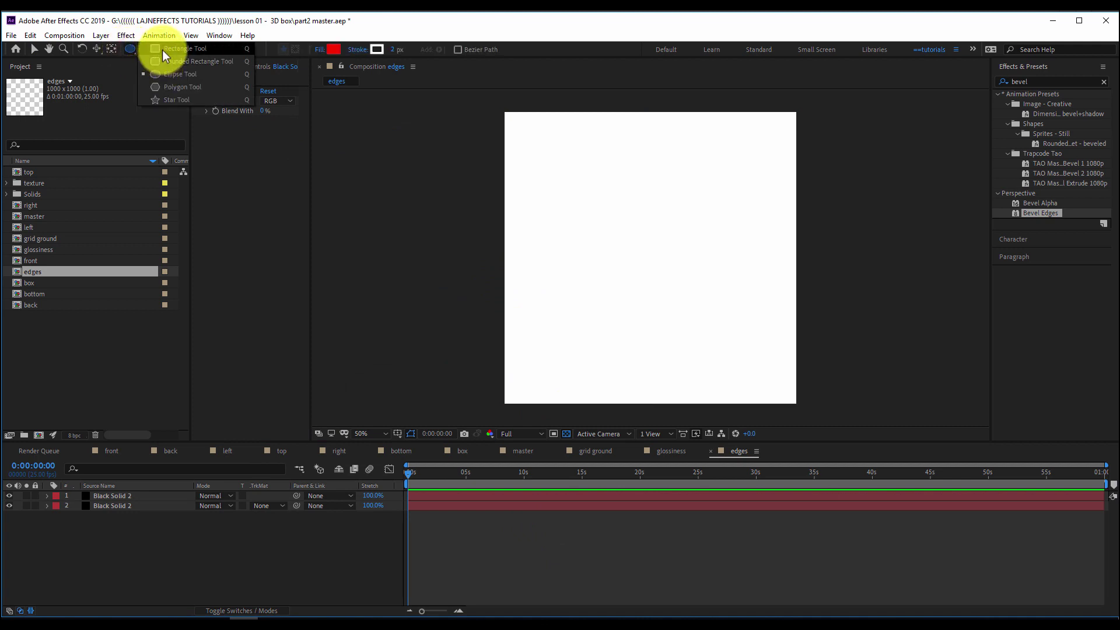
click(130, 49)
click(130, 47)
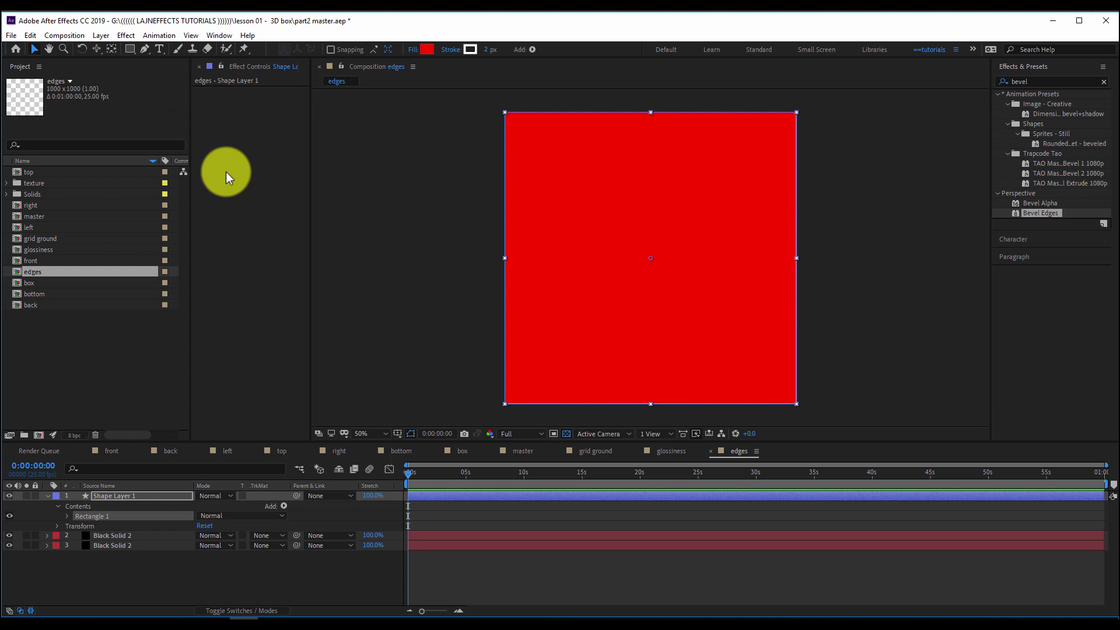
key(Delete)
click(474, 495)
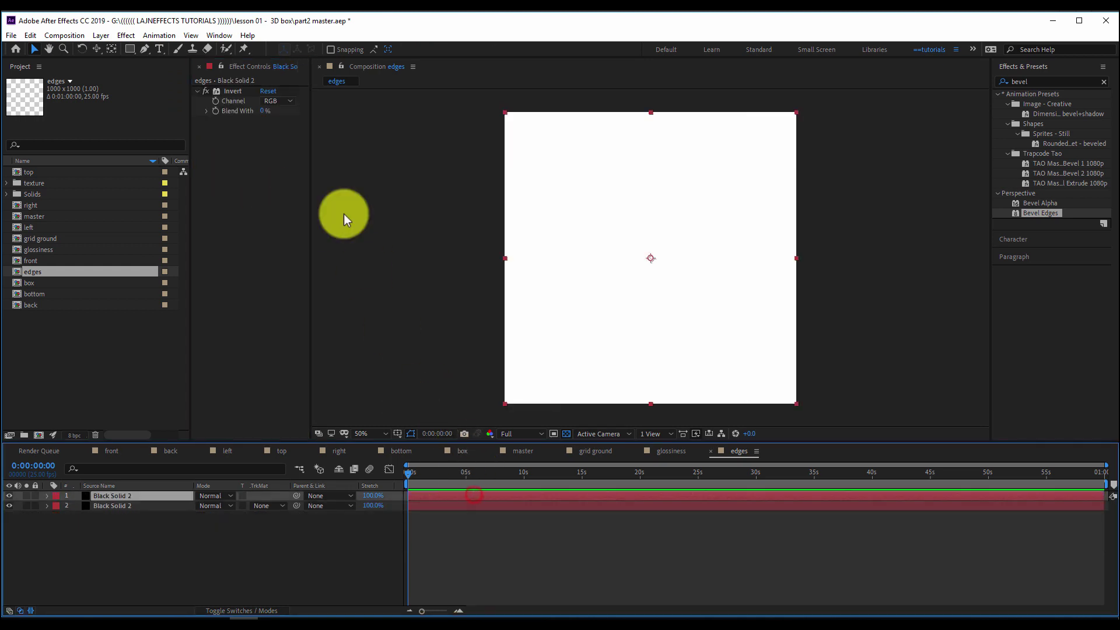
double_click(130, 48)
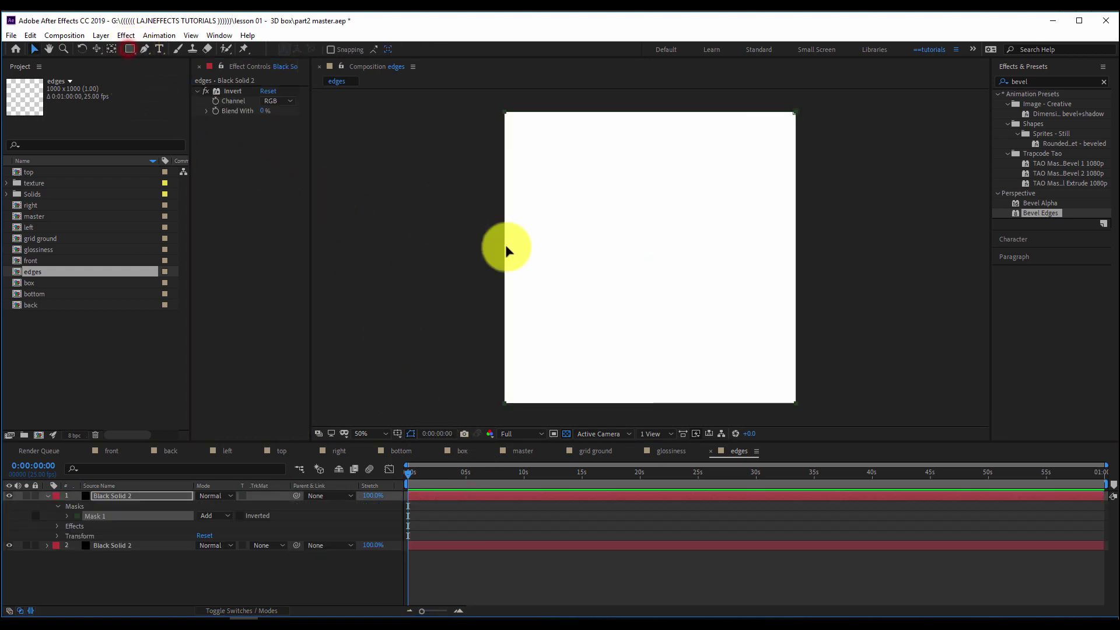
click(241, 515)
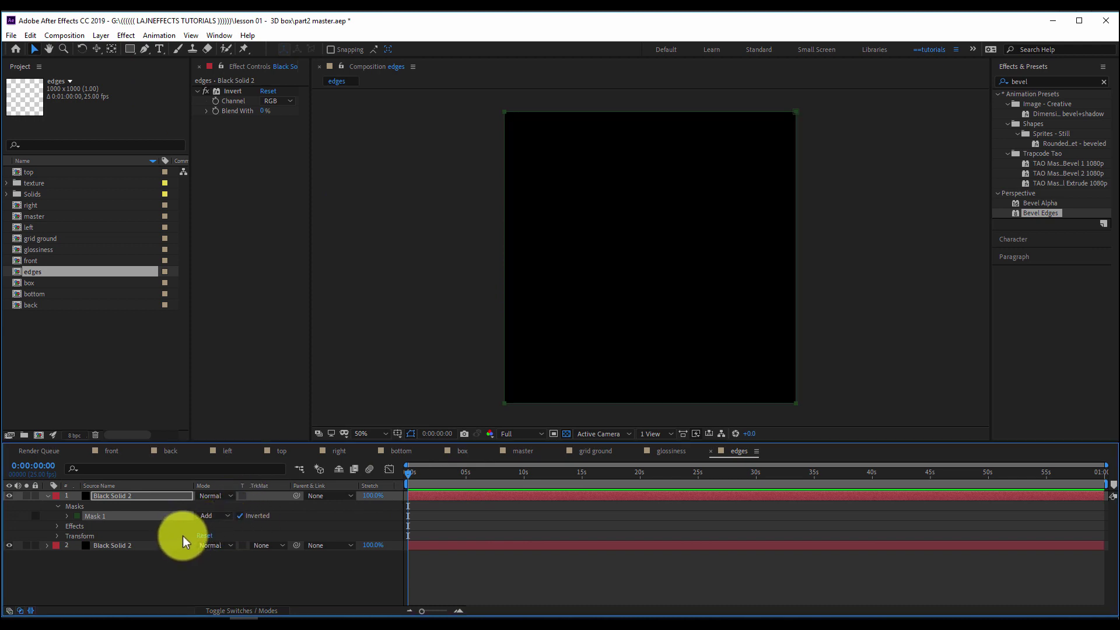
Step: Set the inverted mask's feather to 10 px and hide the mask outlines to inspect the solid's soft border
key(m)
key(m)
key(m)
key(m)
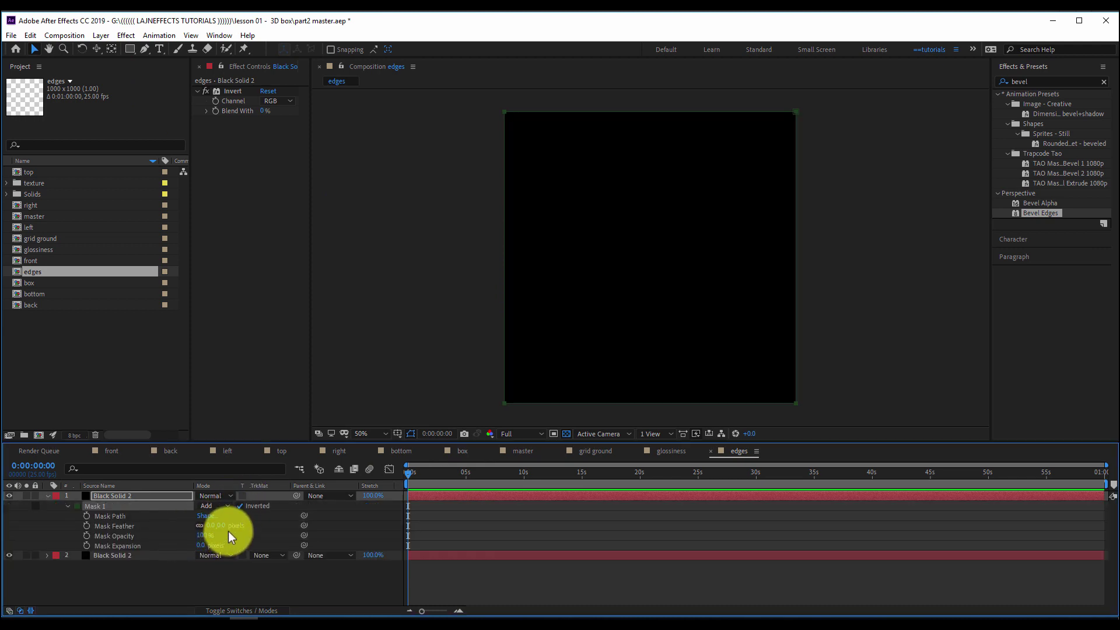
drag(220, 525, 228, 525)
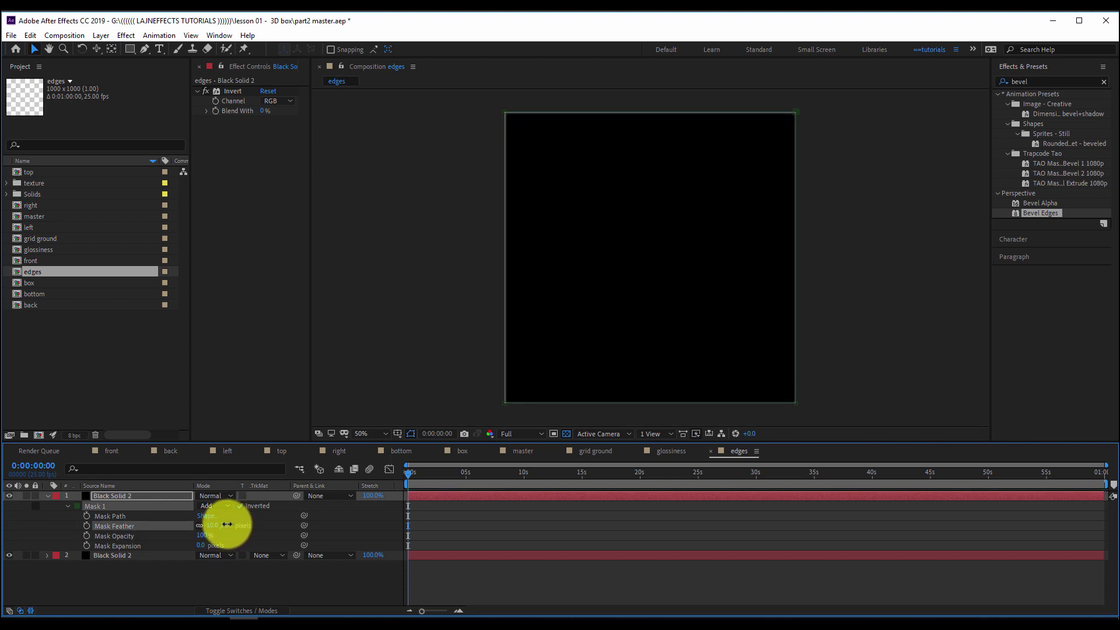
click(411, 433)
key(slash)
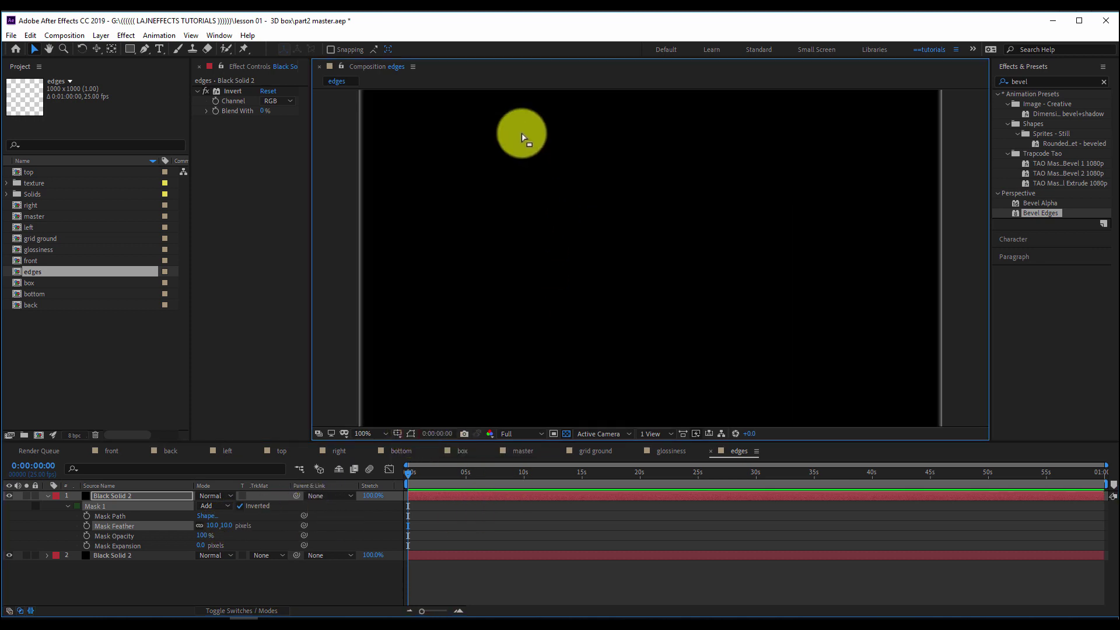
scroll(588, 290, down, 2)
scroll(516, 162, up, 4)
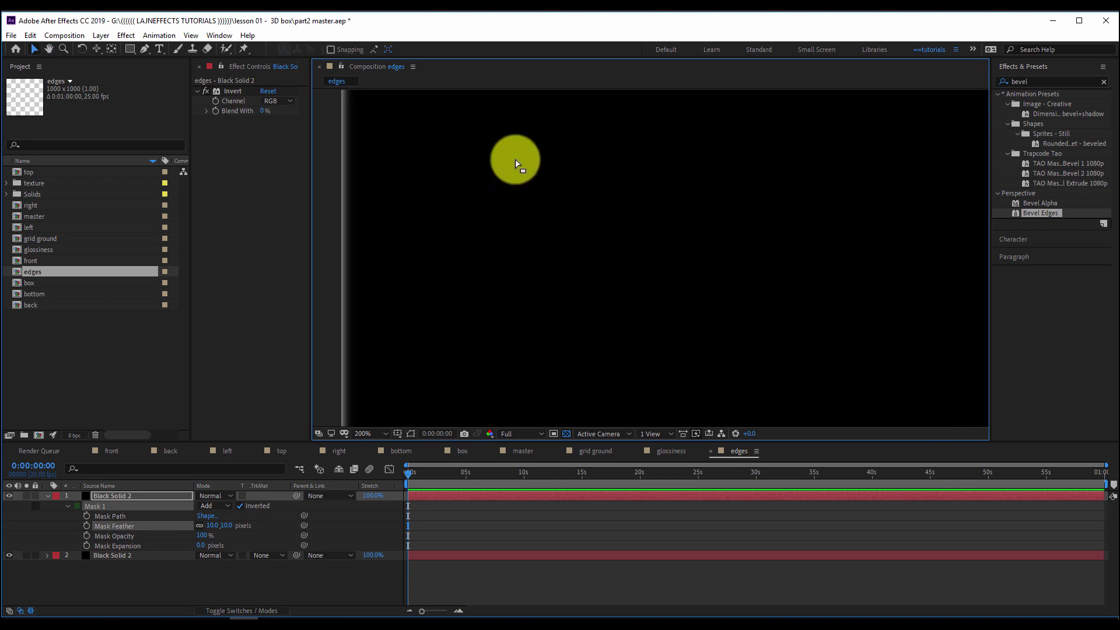
scroll(516, 159, down, 2)
scroll(553, 277, up, 2)
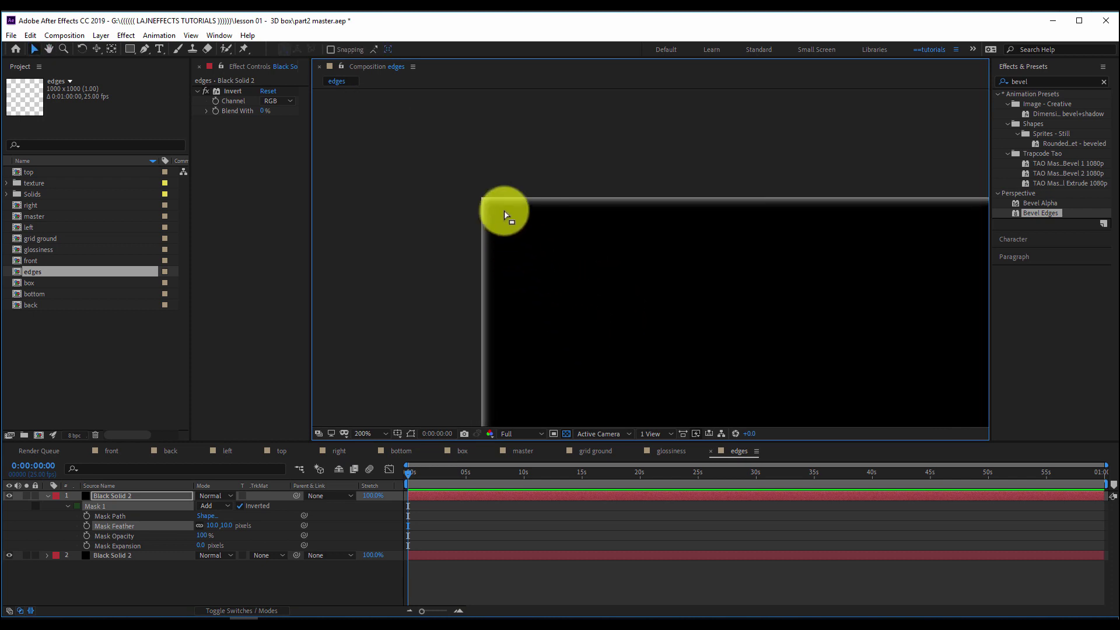
Step: Show the mask outlines again and change the upper solid's mask color to yellow (FAE500)
click(409, 435)
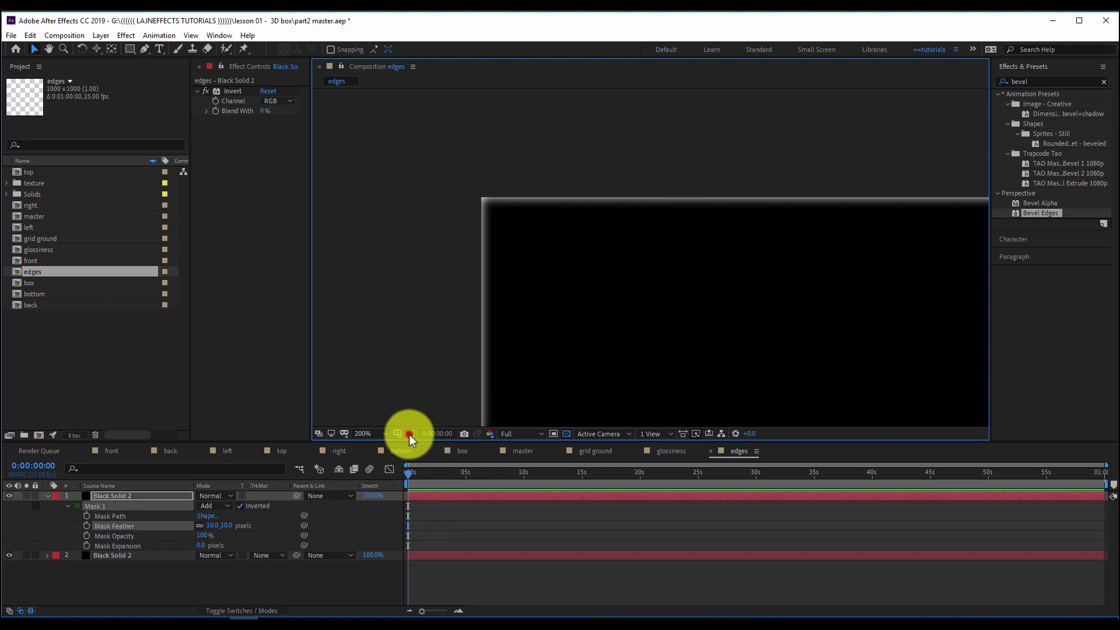
scroll(573, 281, down, 2)
key(h)
drag(711, 323, 575, 202)
key(v)
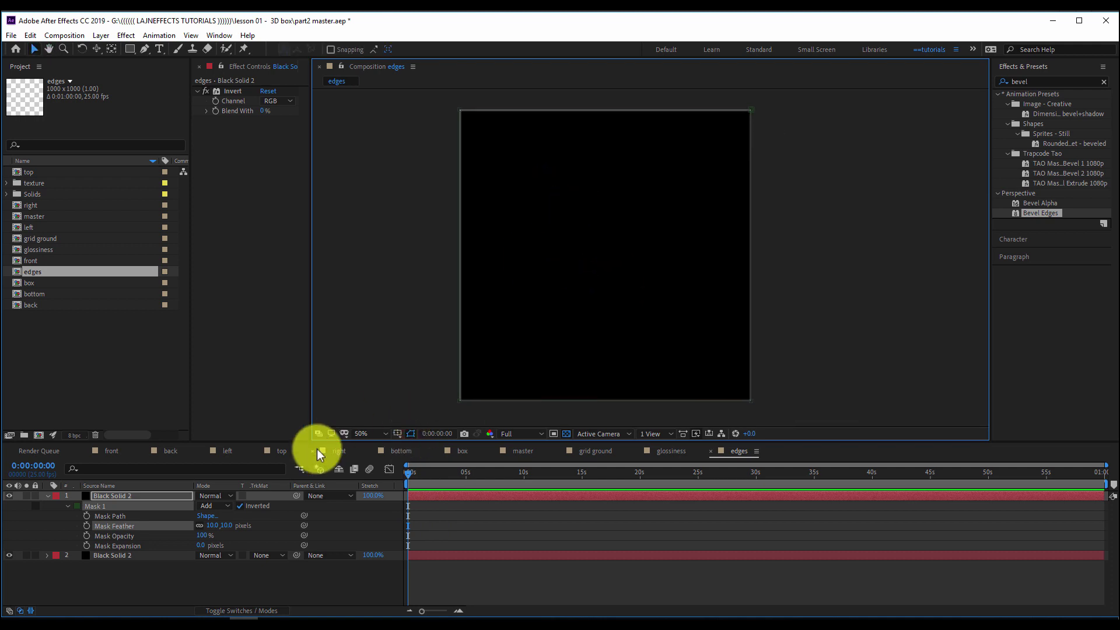
click(78, 506)
click(681, 451)
click(652, 423)
click(789, 443)
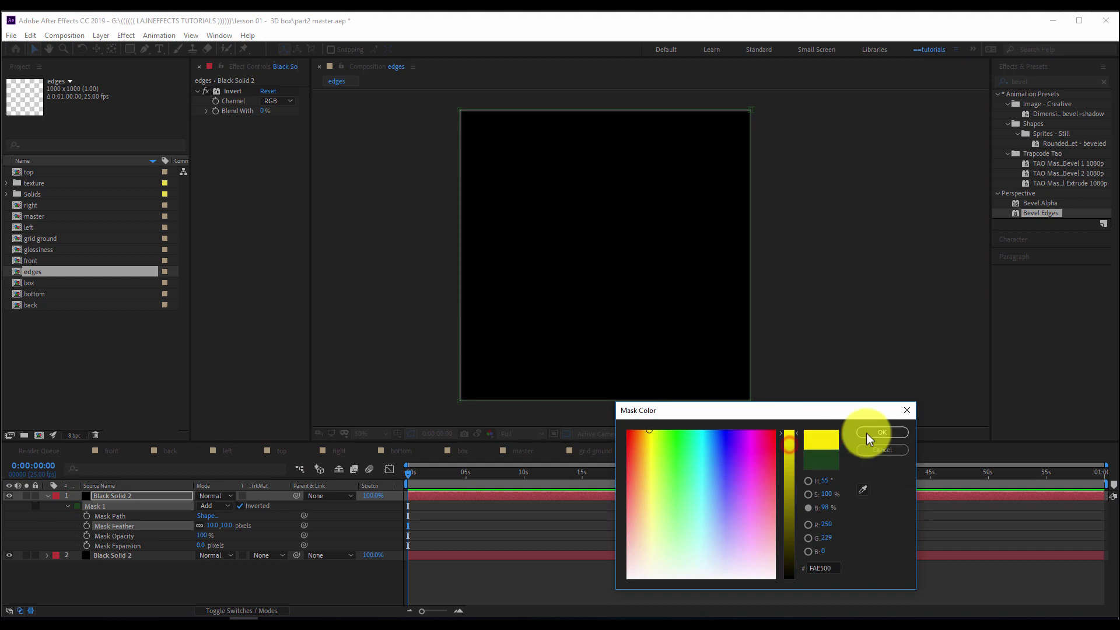
click(866, 433)
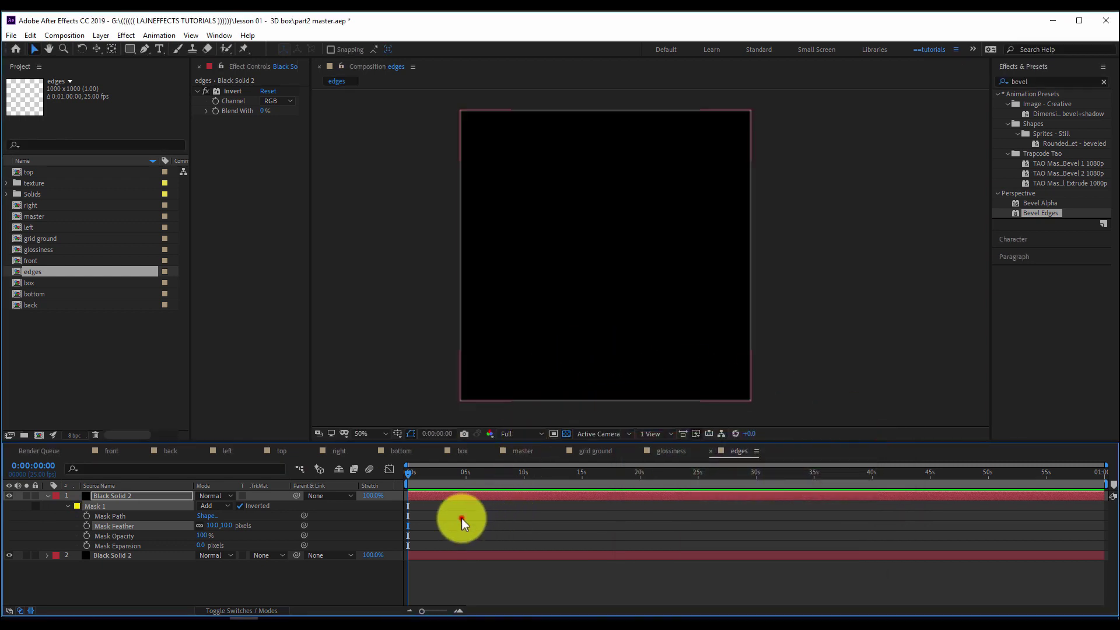
Step: Add a vertex at the middle of each of the four sides of the upper solid's mask with the Pen tool
click(470, 497)
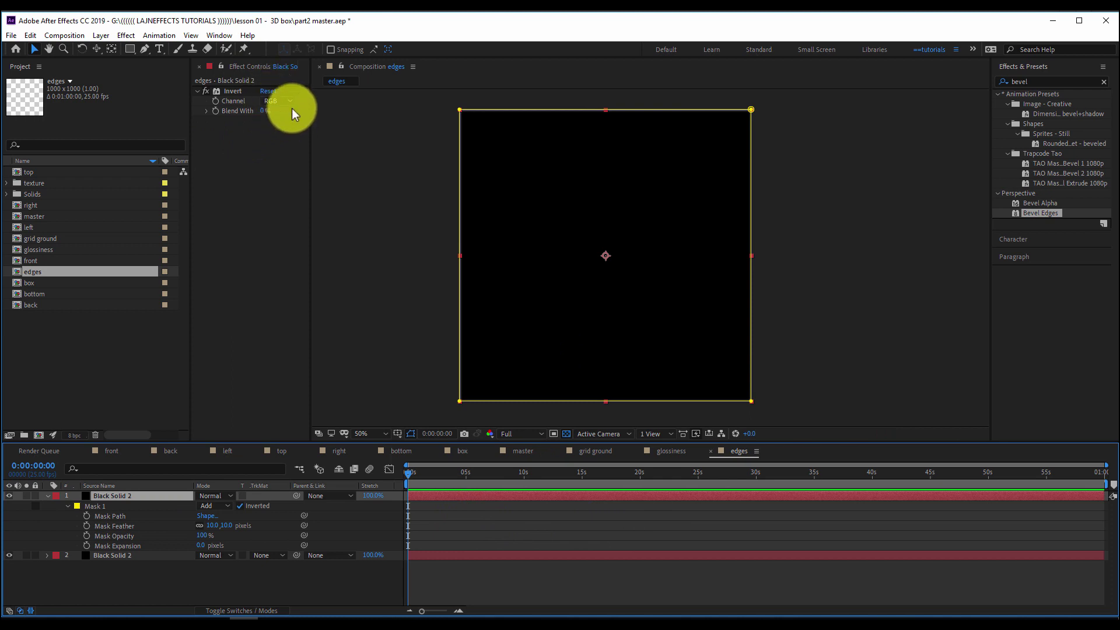
click(144, 48)
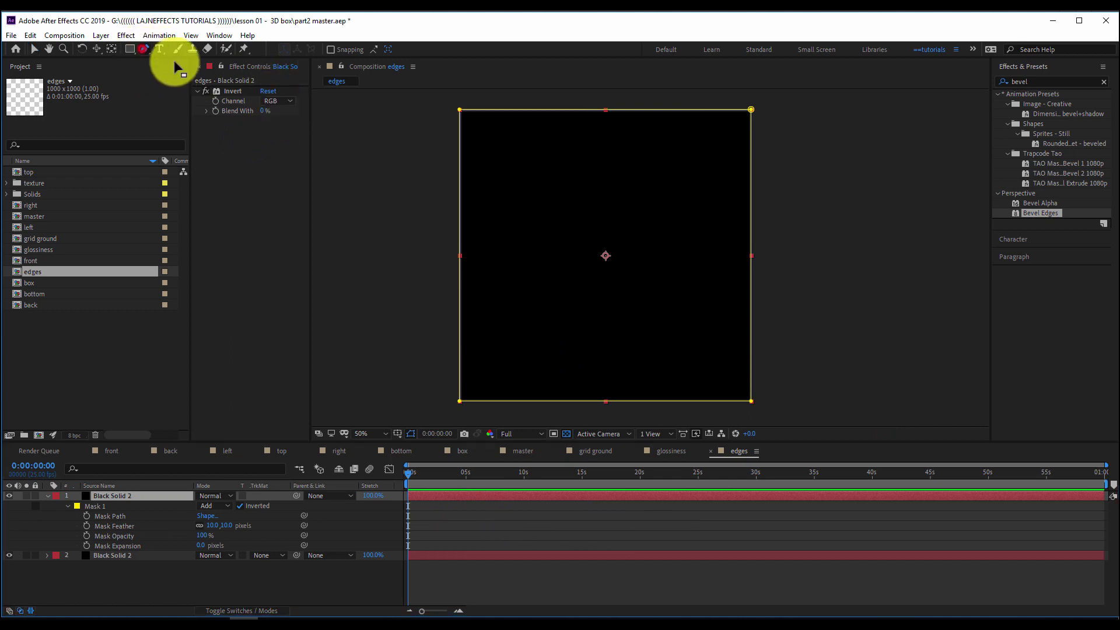
click(600, 110)
click(751, 259)
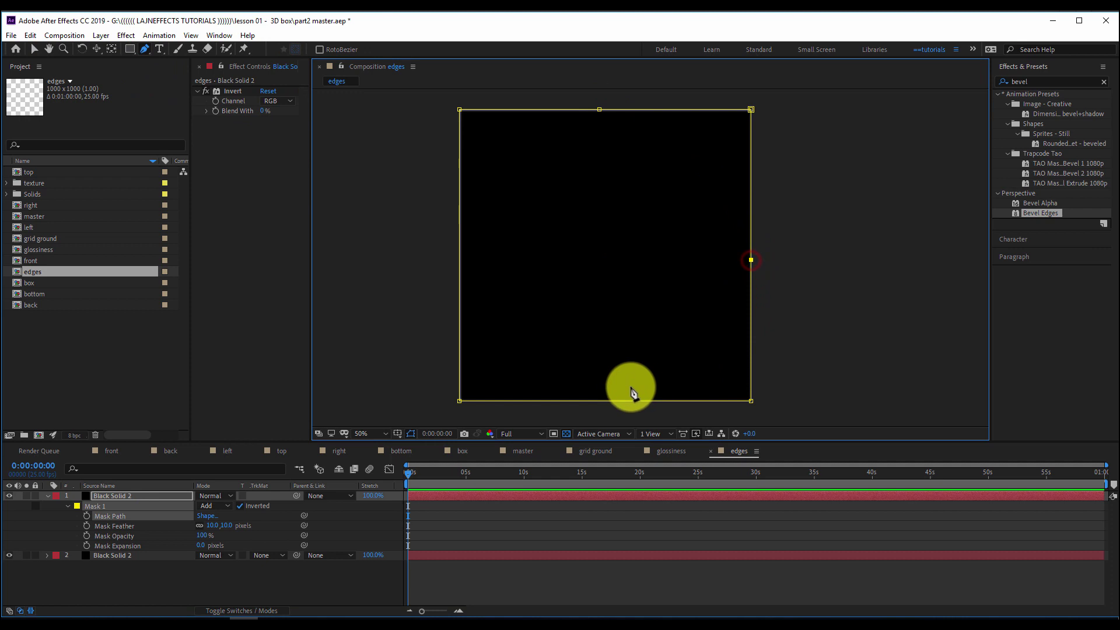
click(602, 401)
click(459, 249)
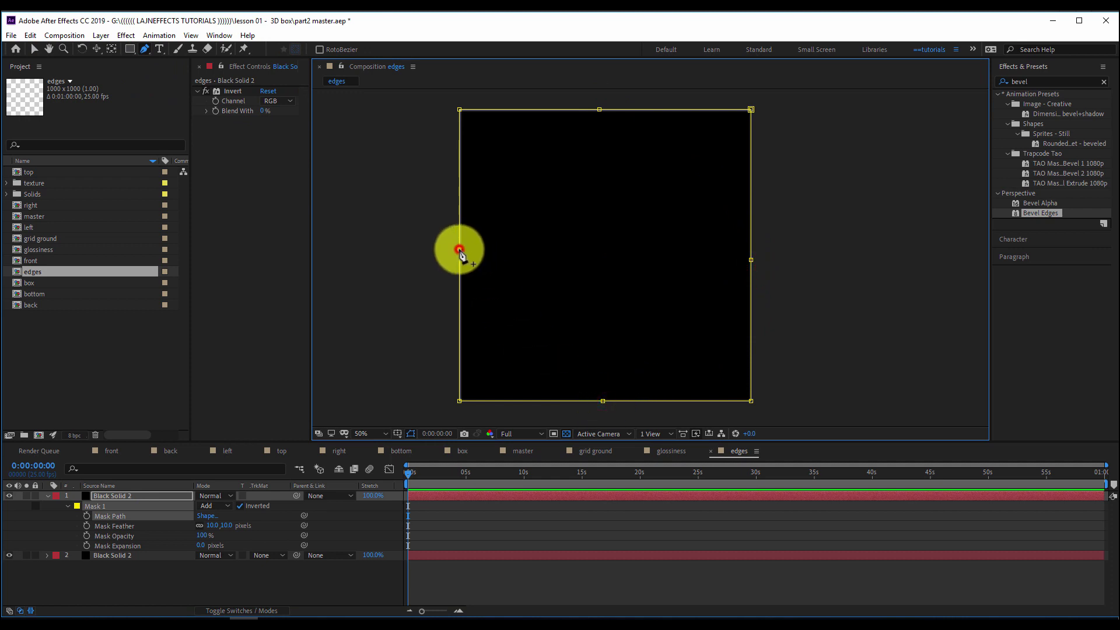
Step: Move the mask's four mid-side vertices slightly outward so the sides bow and the highlight fades away from the corners
key(v)
drag(600, 111, 602, 107)
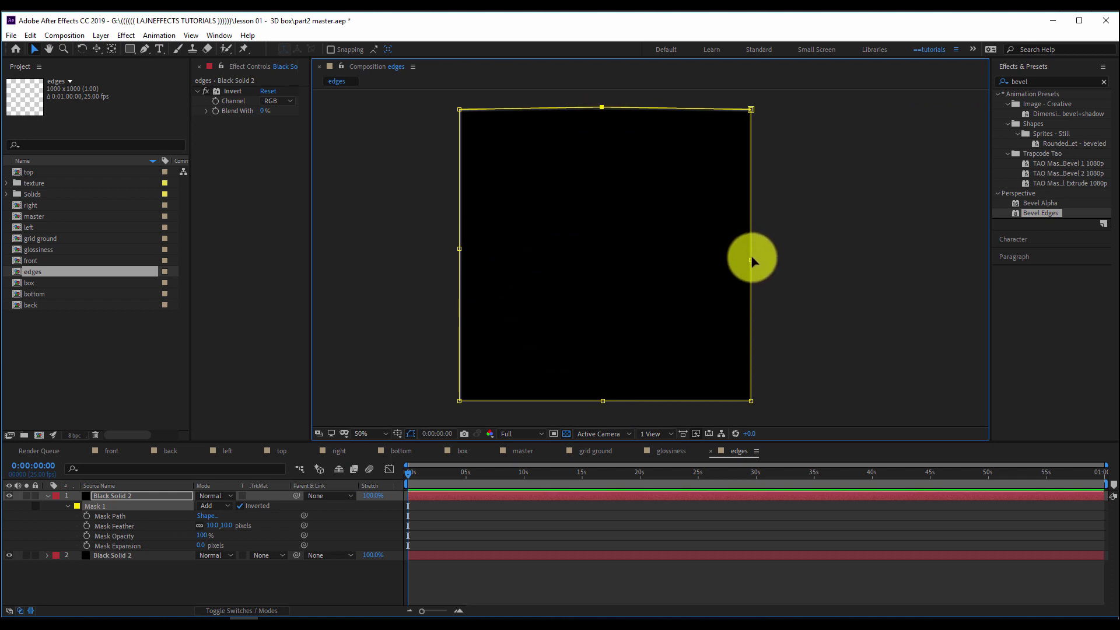
drag(752, 260, 753, 261)
drag(601, 402, 603, 405)
drag(459, 249, 456, 249)
click(530, 520)
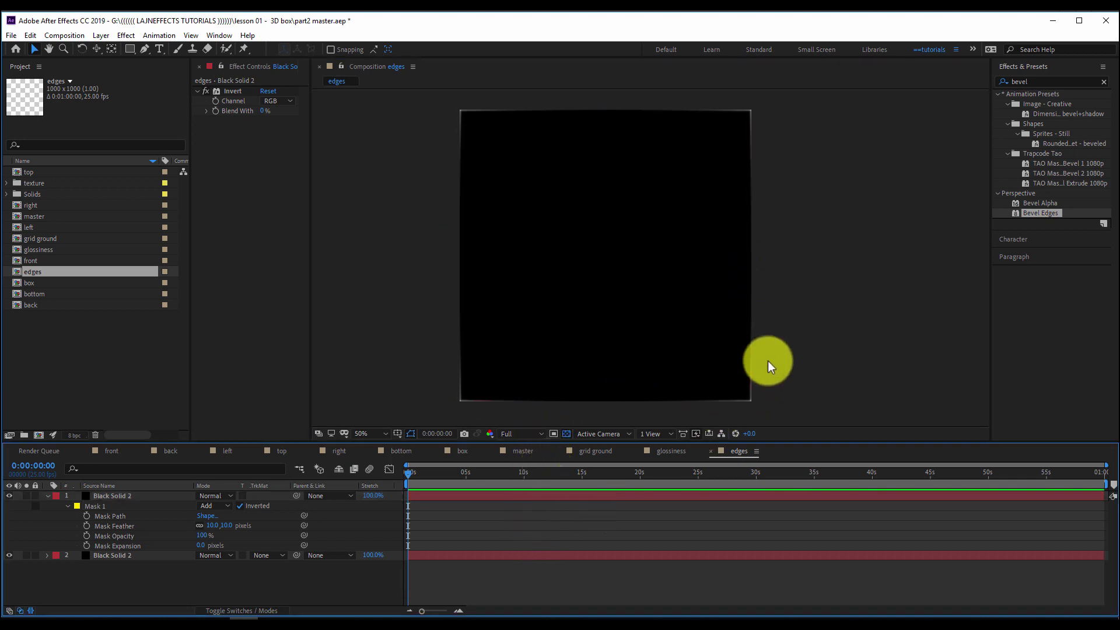
Step: Inspect the tapered edge highlight around the corners and sides of the edges composition
key(slash)
drag(772, 368, 615, 154)
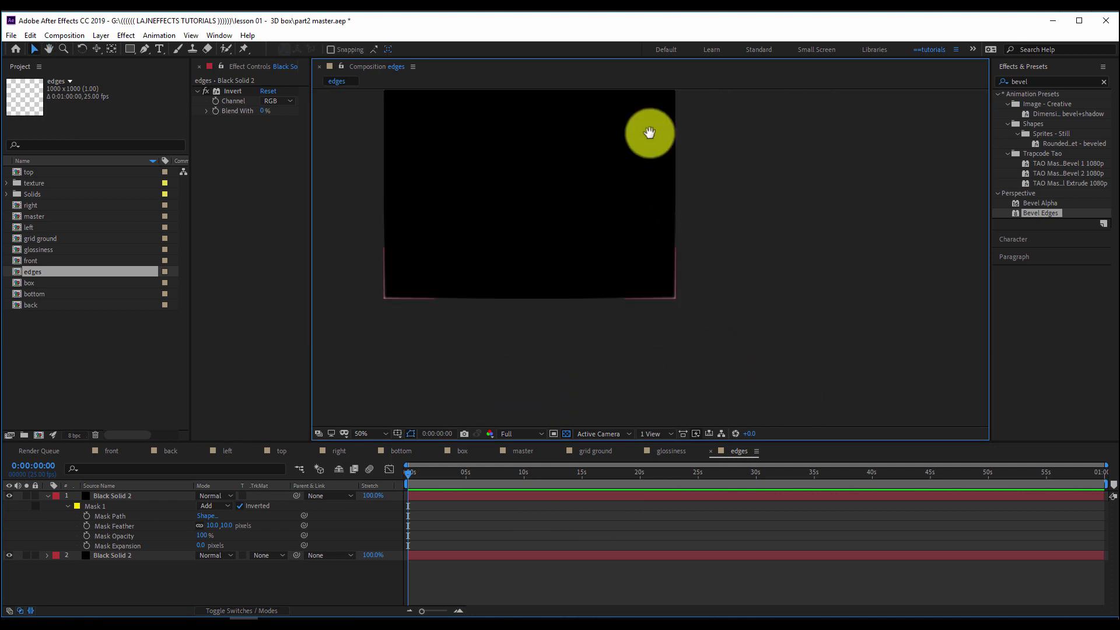
drag(648, 131, 642, 315)
drag(671, 111, 683, 215)
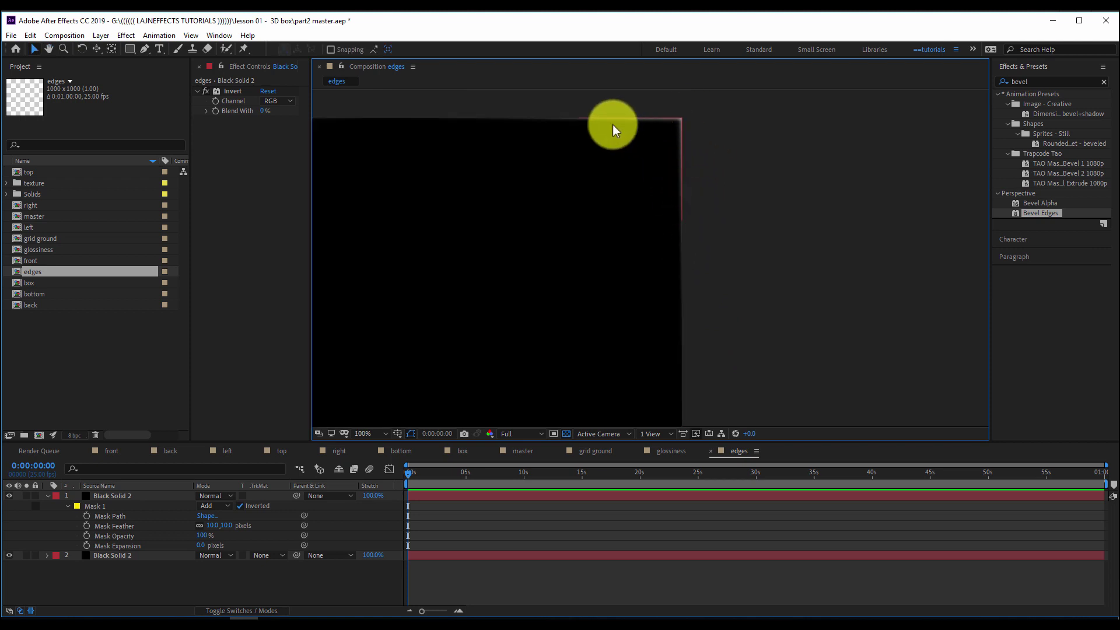
key(comma)
drag(600, 239, 621, 212)
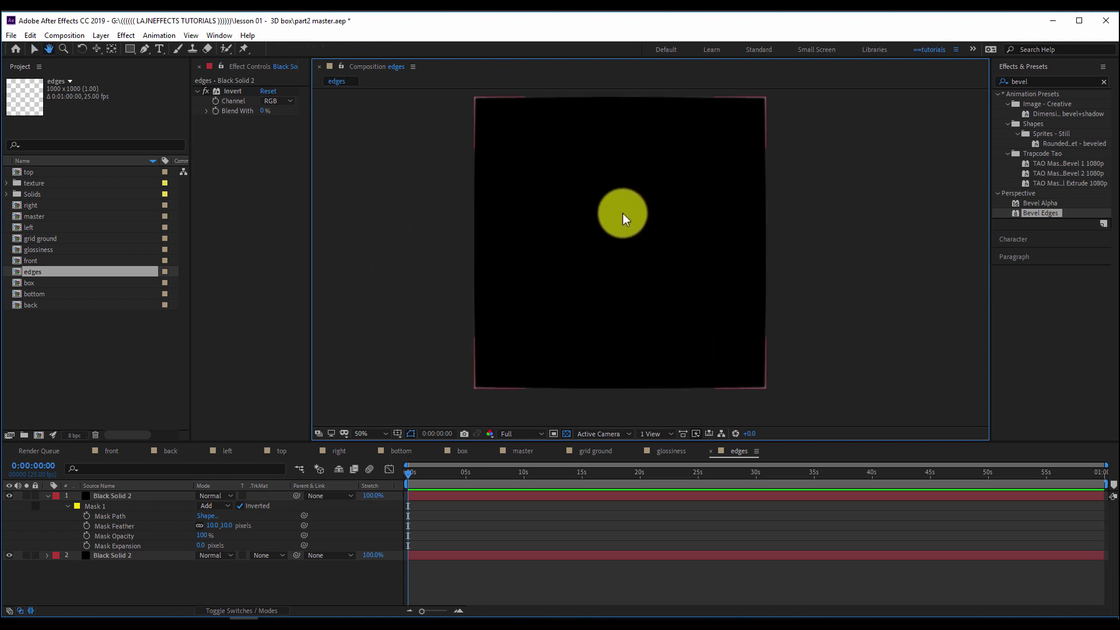
click(485, 512)
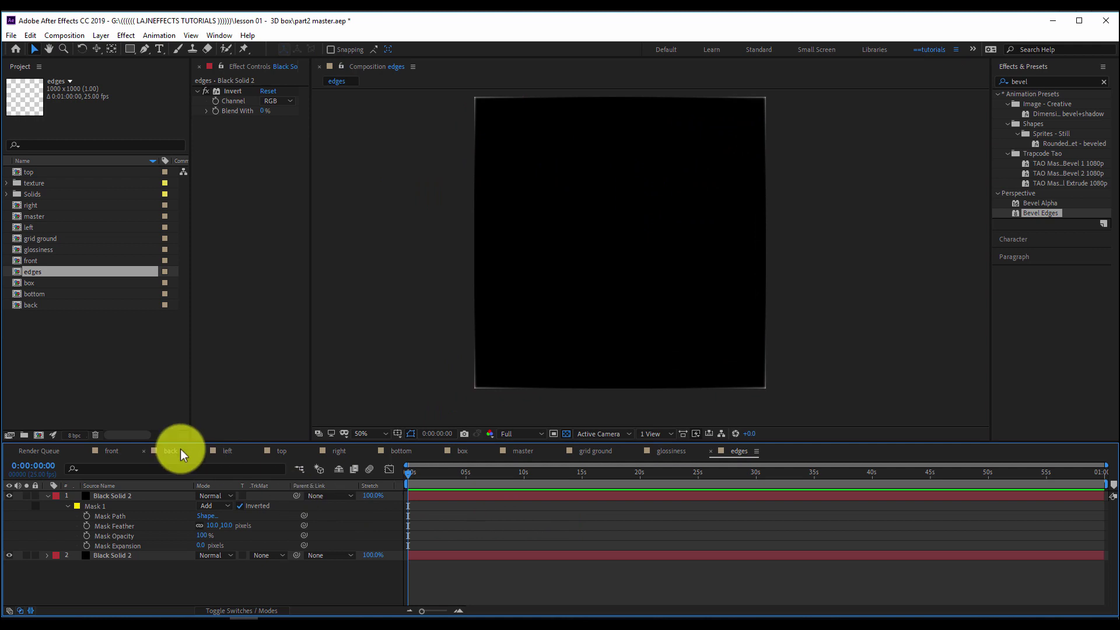
Step: Place the edges composition above the glossiness layer in the front composition and set its blending mode to Screen
click(109, 450)
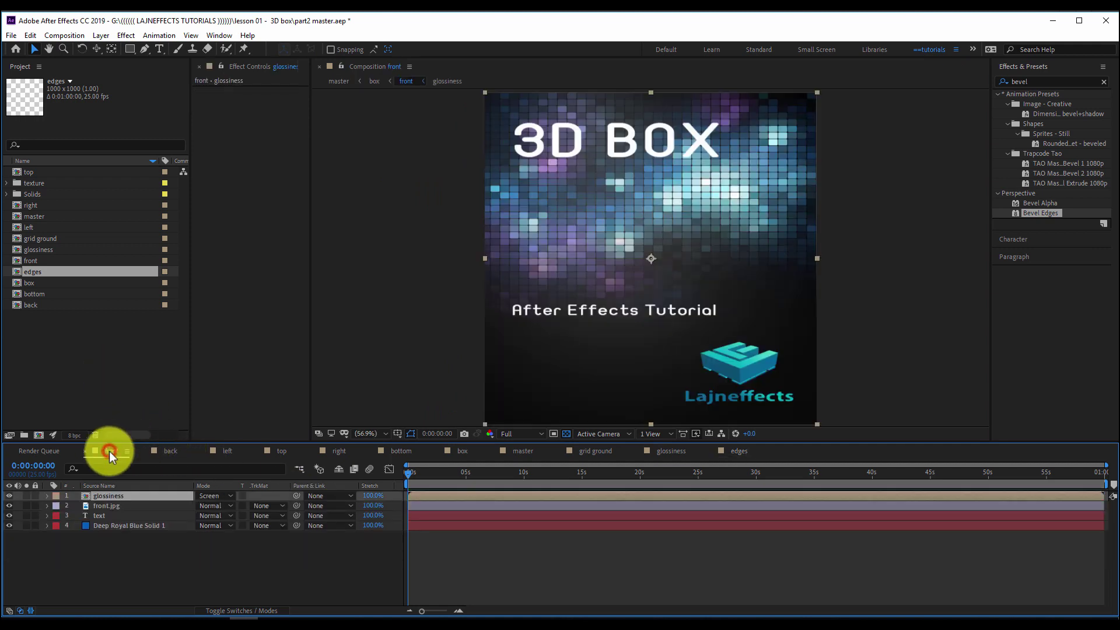
key(comma)
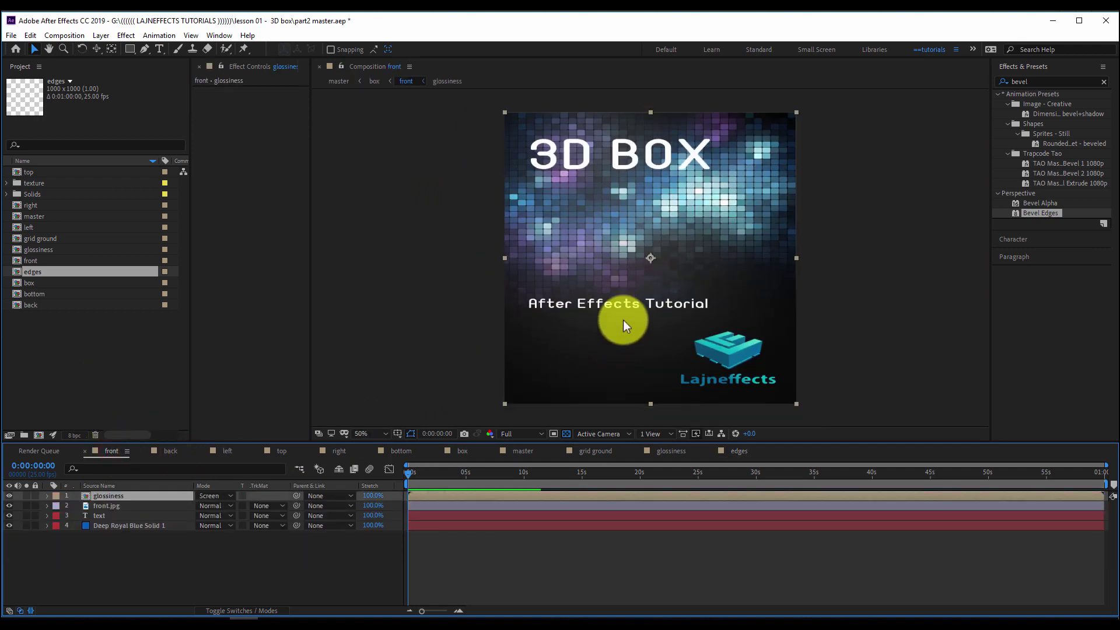
click(74, 340)
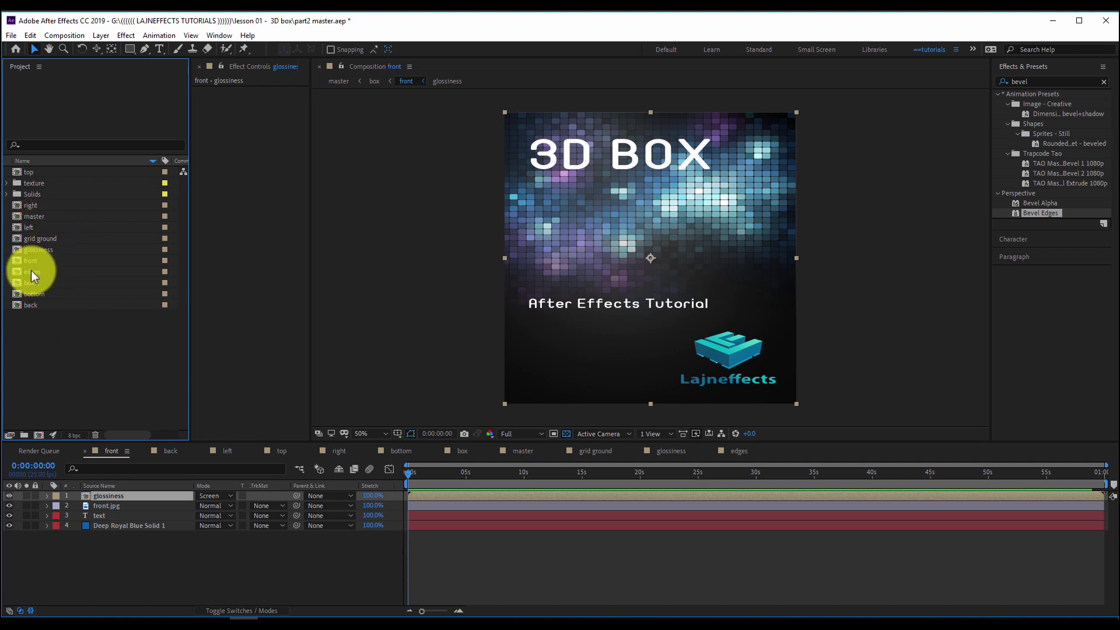
drag(26, 274, 127, 495)
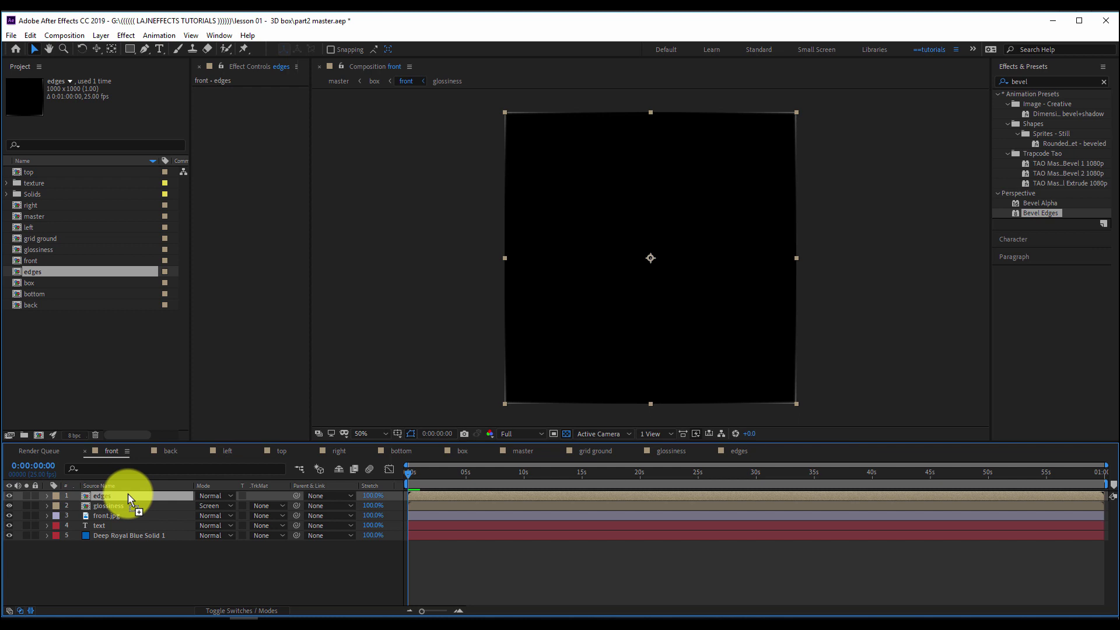
click(202, 495)
click(272, 250)
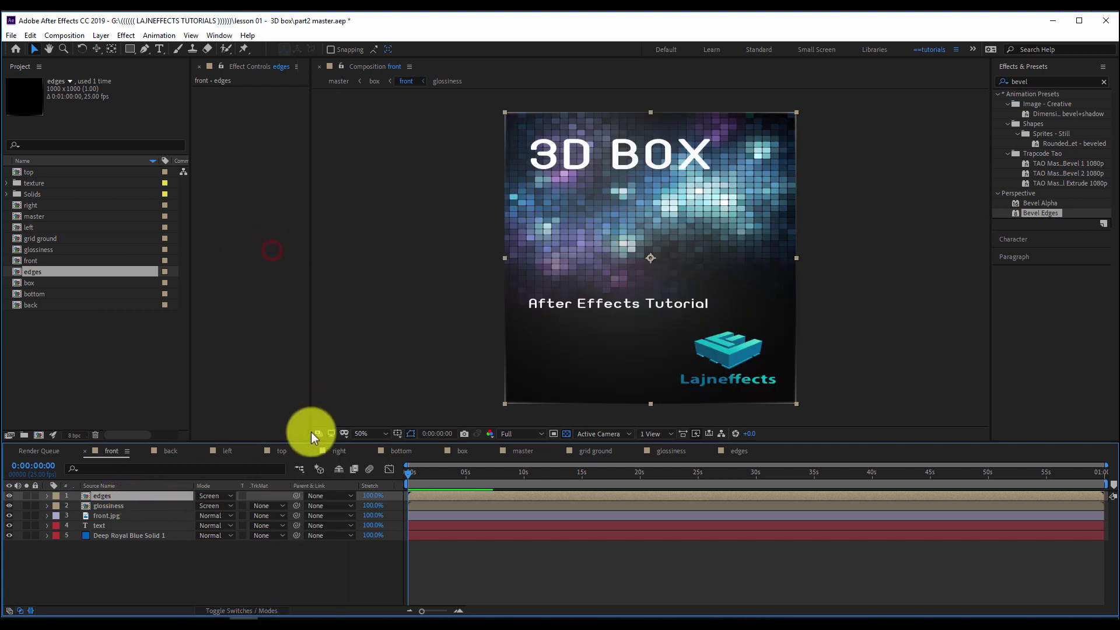
Step: Copy the edges layer from the front composition into the back, left, top, right and bottom compositions as the uppermost layer
click(97, 495)
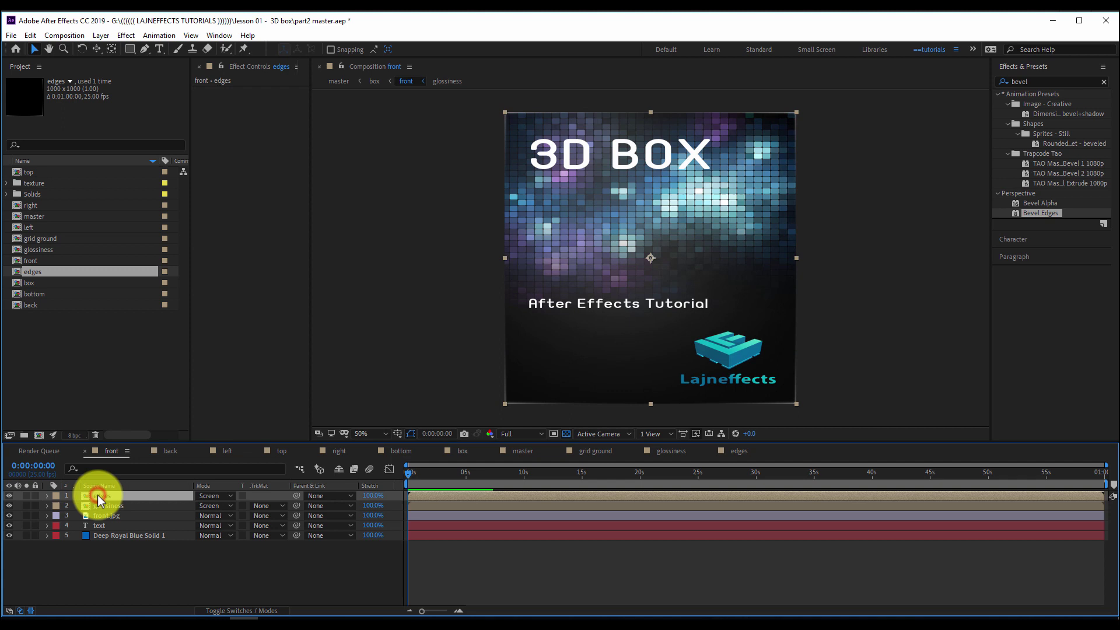
click(174, 451)
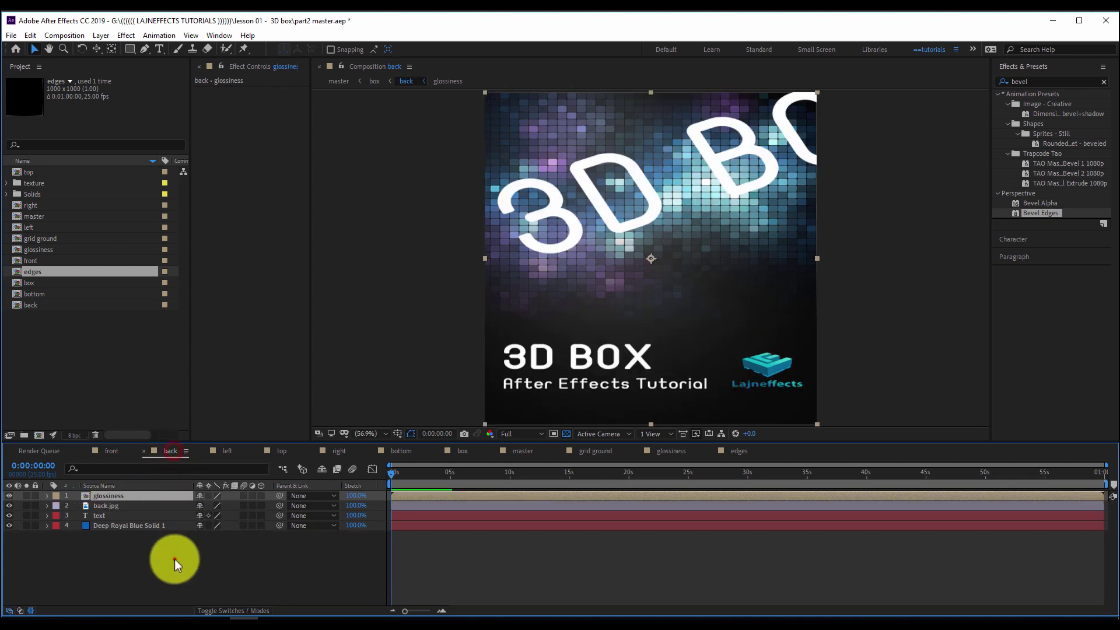
key(ctrl+v)
click(226, 451)
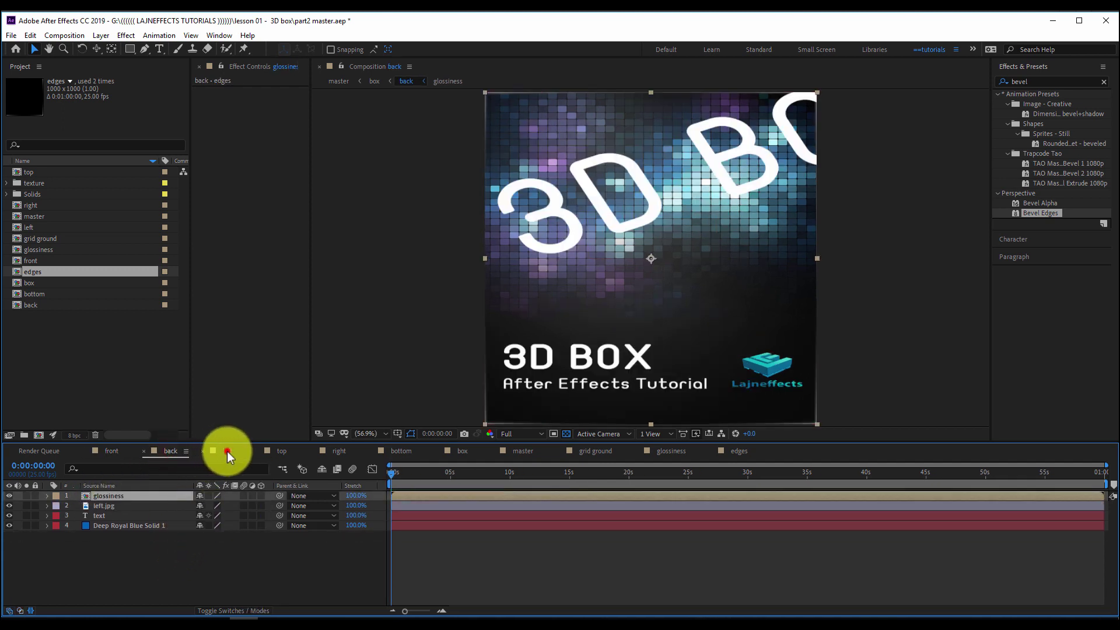
key(ctrl+v)
click(281, 451)
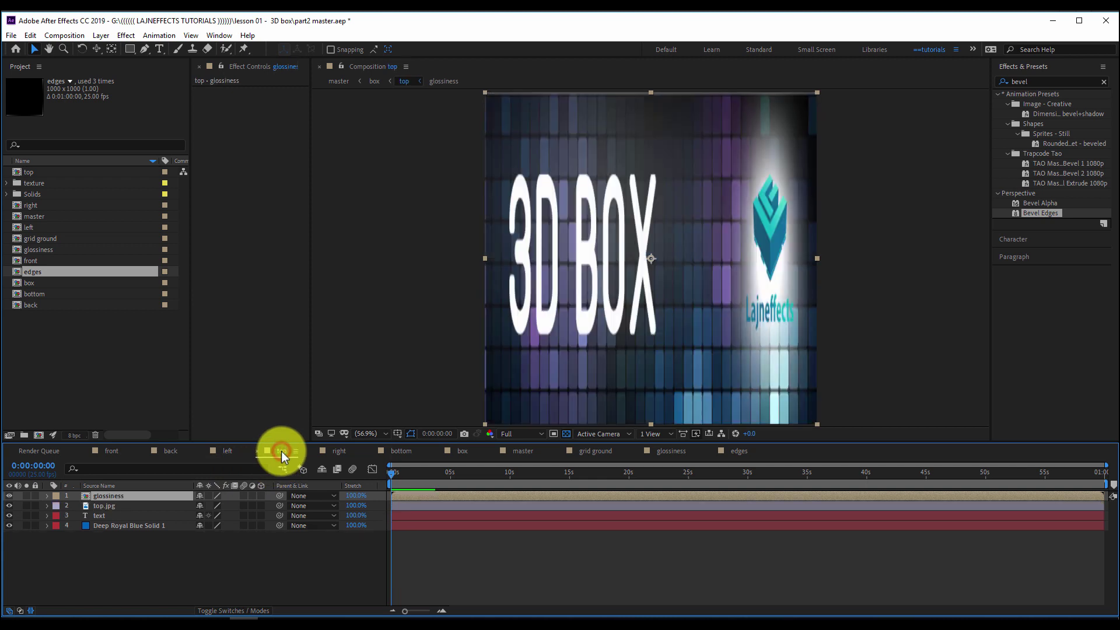
key(ctrl+v)
click(332, 450)
key(ctrl+v)
click(395, 451)
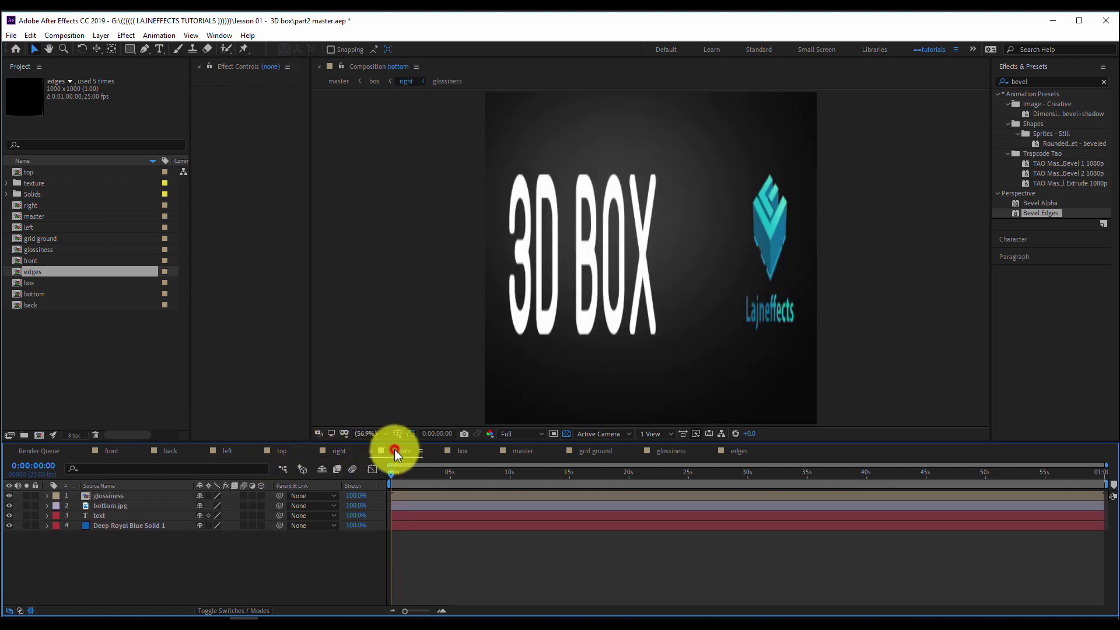
key(ctrl+v)
click(424, 551)
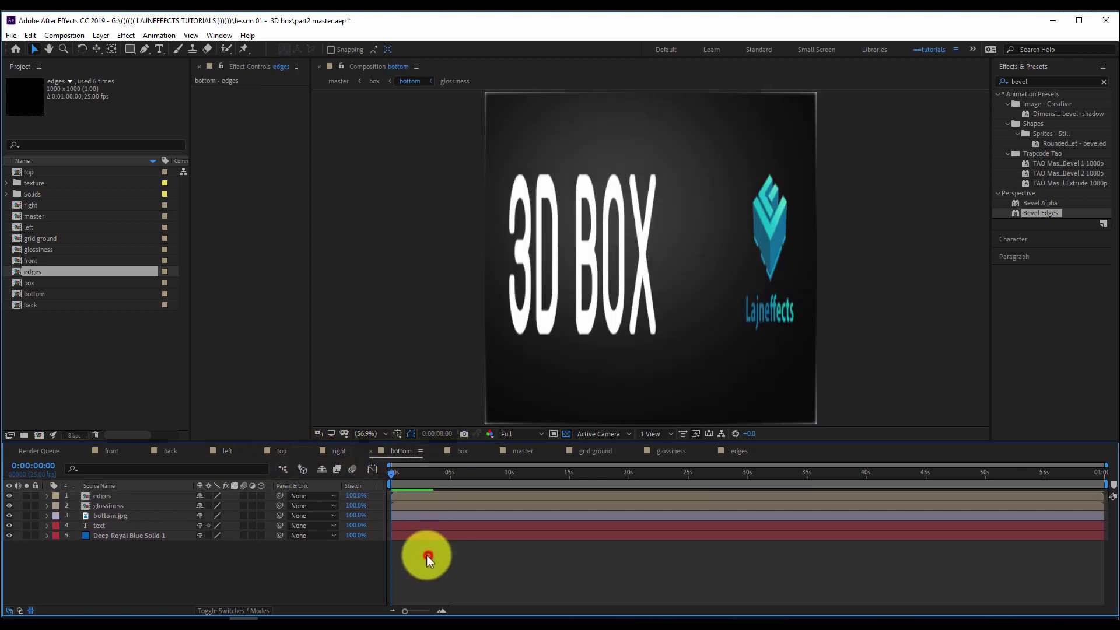
Step: Open the master composition and move the camera around the box to examine the edge highlights on its faces
click(524, 450)
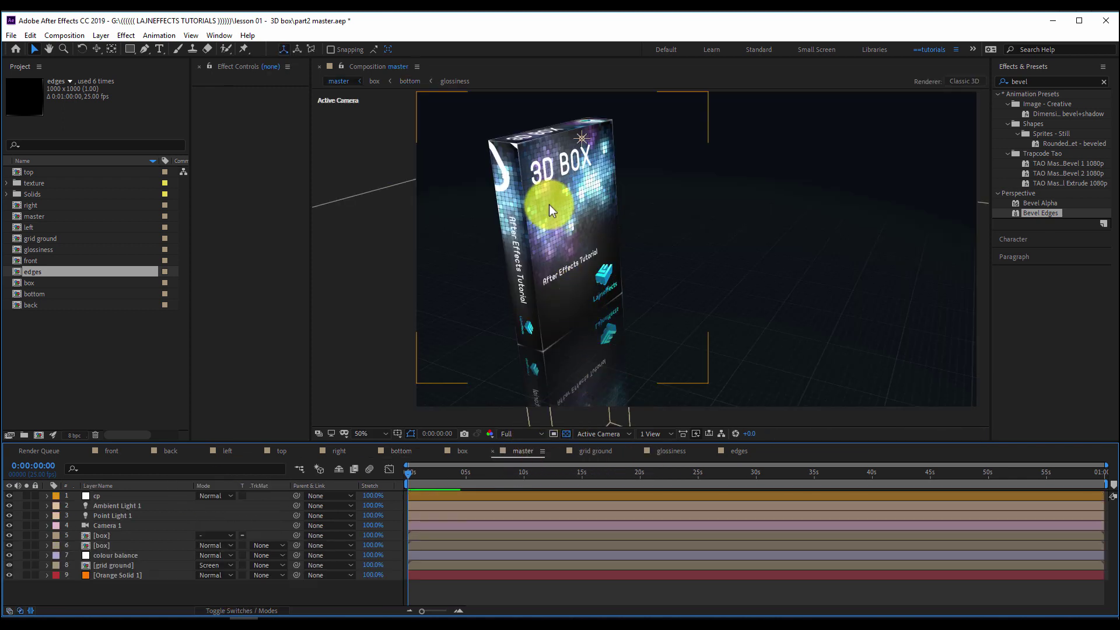
key(c)
drag(548, 205, 629, 219)
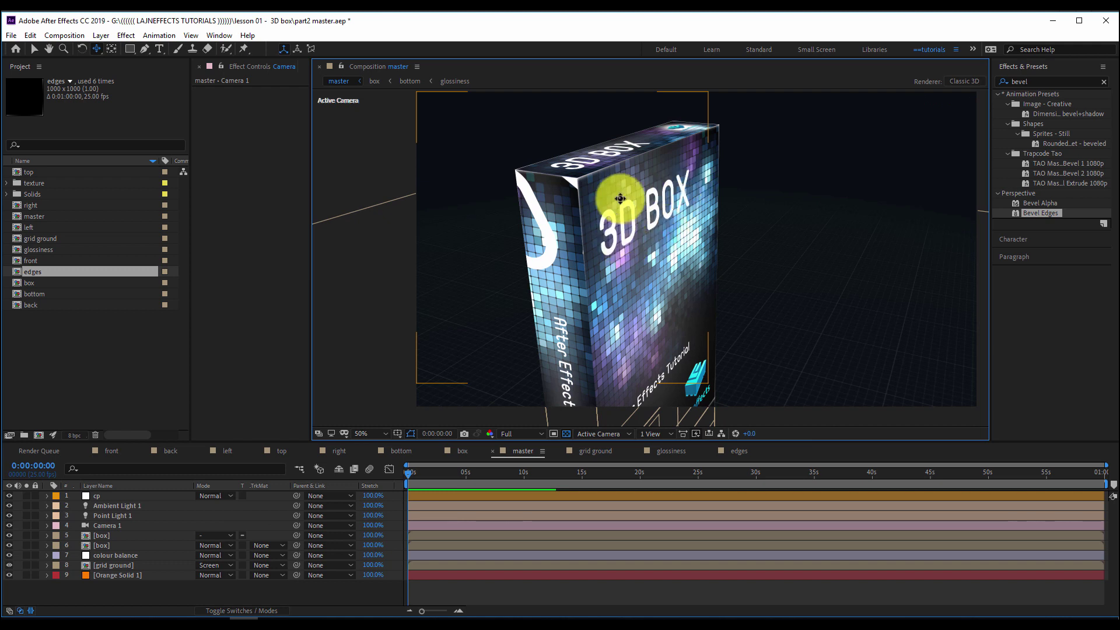
key(c)
drag(650, 284, 537, 316)
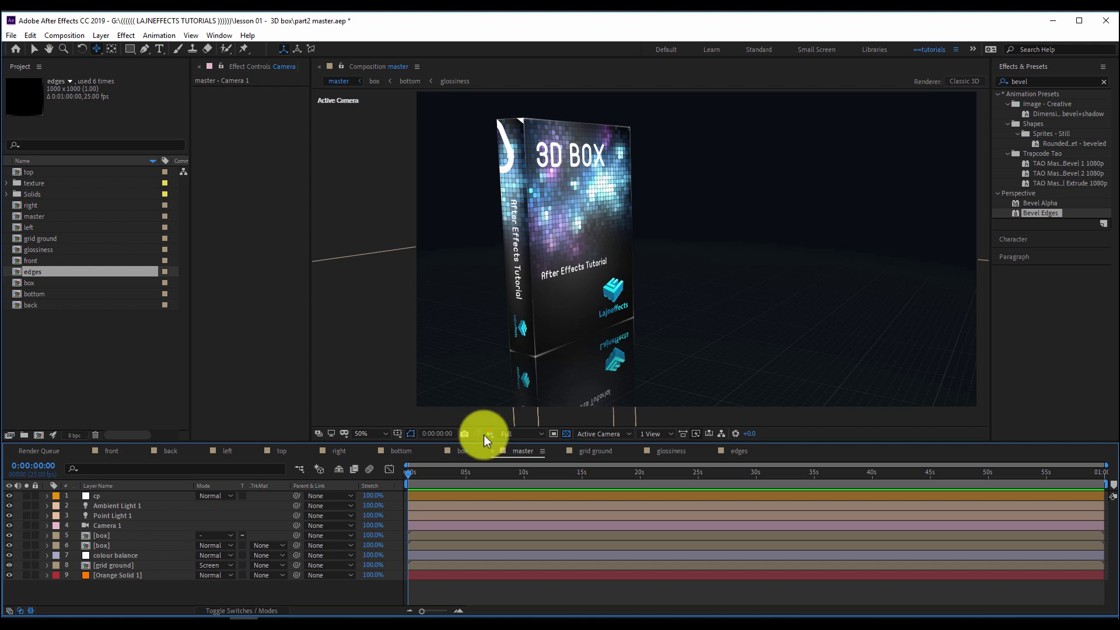
click(466, 497)
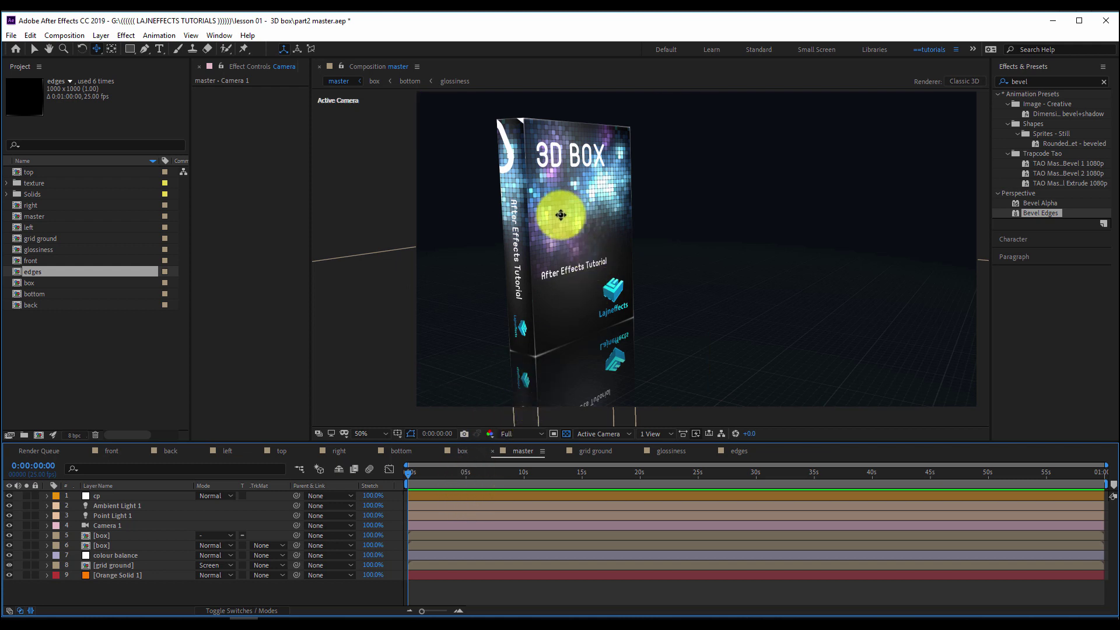
Step: Add a new black solid above the white solid in the glossiness composition
click(668, 451)
click(489, 550)
right_click(467, 538)
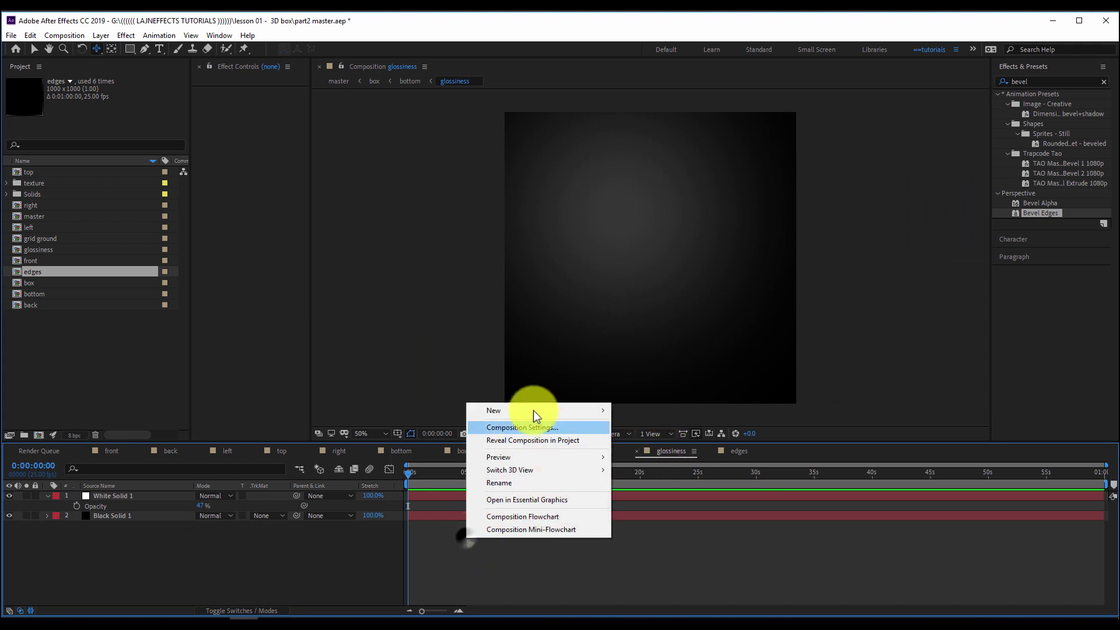
mouse_move(538, 412)
click(648, 442)
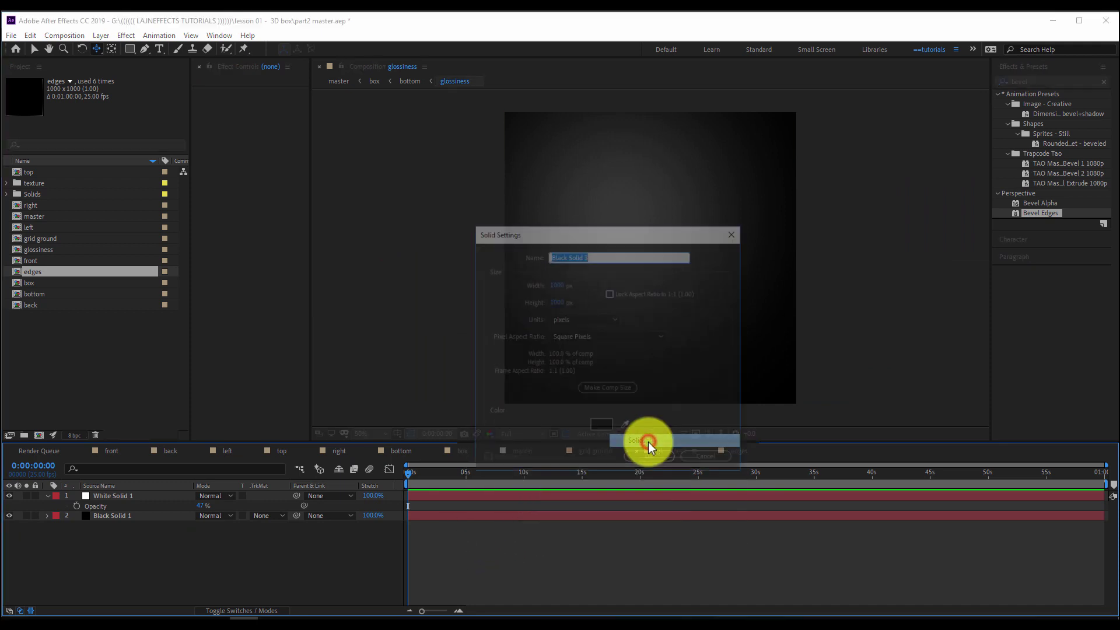
click(645, 460)
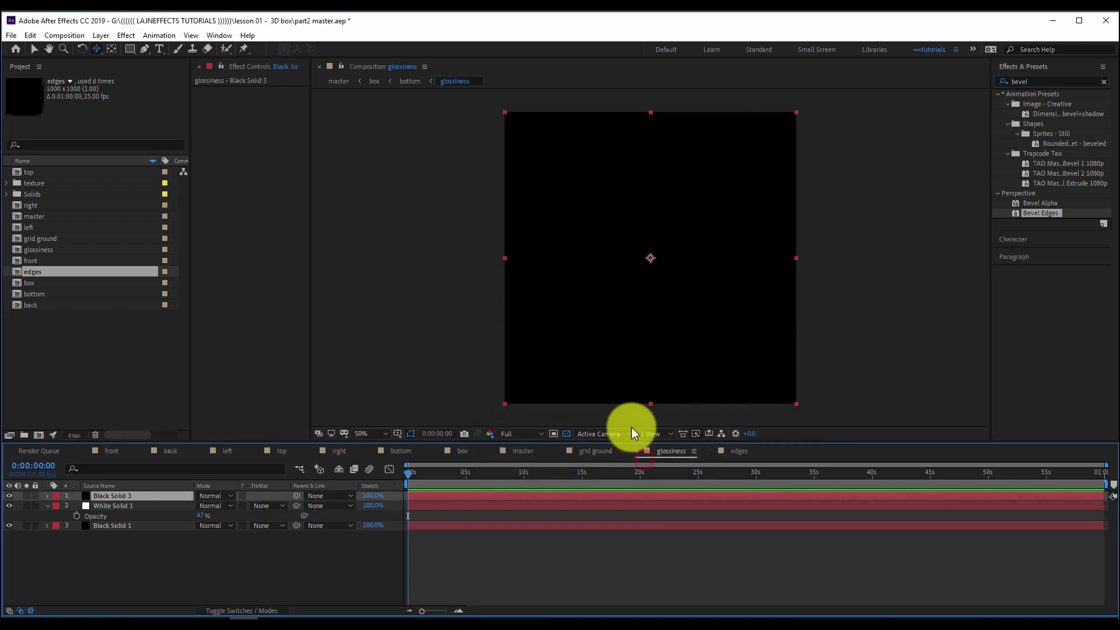
Step: Rotate the new black solid to a diagonal angle and scale it to 172%
key(r)
drag(214, 512, 265, 500)
key(s)
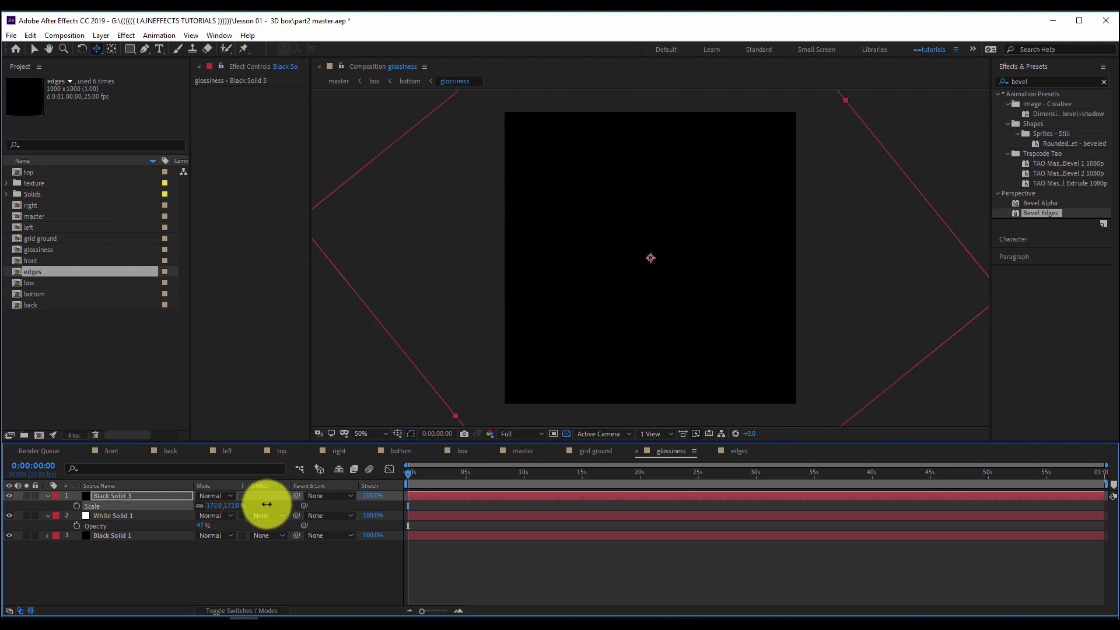
Step: Move the rotated solid to position 770, 844, exposing the glow in the upper-left corner, and set a Position keyframe at 0:00:00:00
key(v)
drag(573, 153, 651, 254)
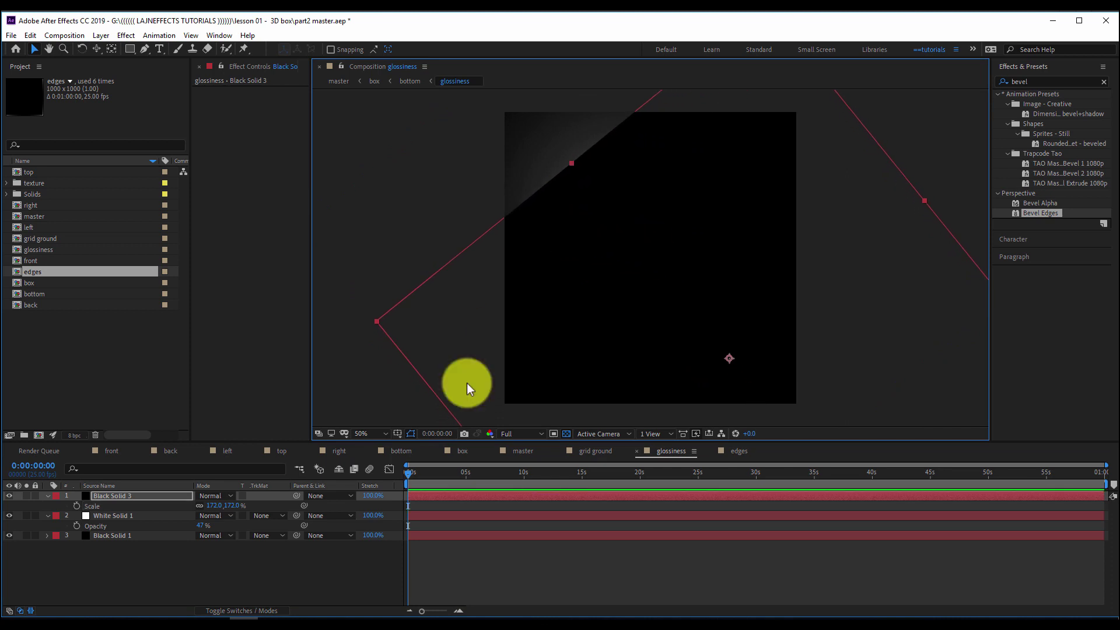
key(p)
click(76, 506)
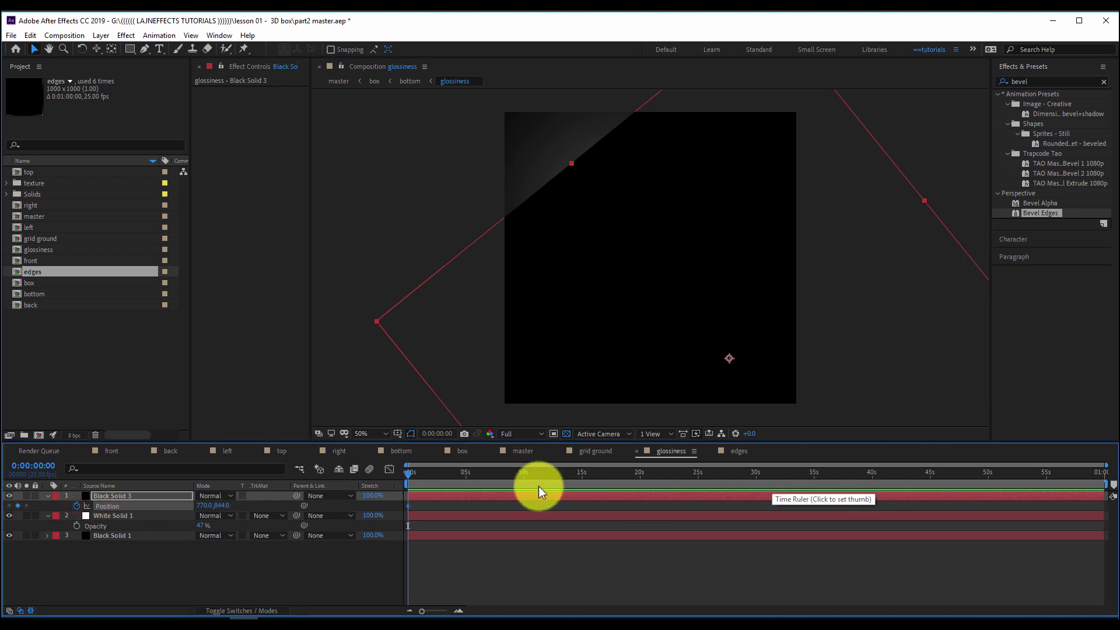
Step: Animate the rotated black solid sliding down to the lower right with more Position keyframes from 0:00:09:05 onward, up to 0:00:53:13
drag(526, 474, 515, 475)
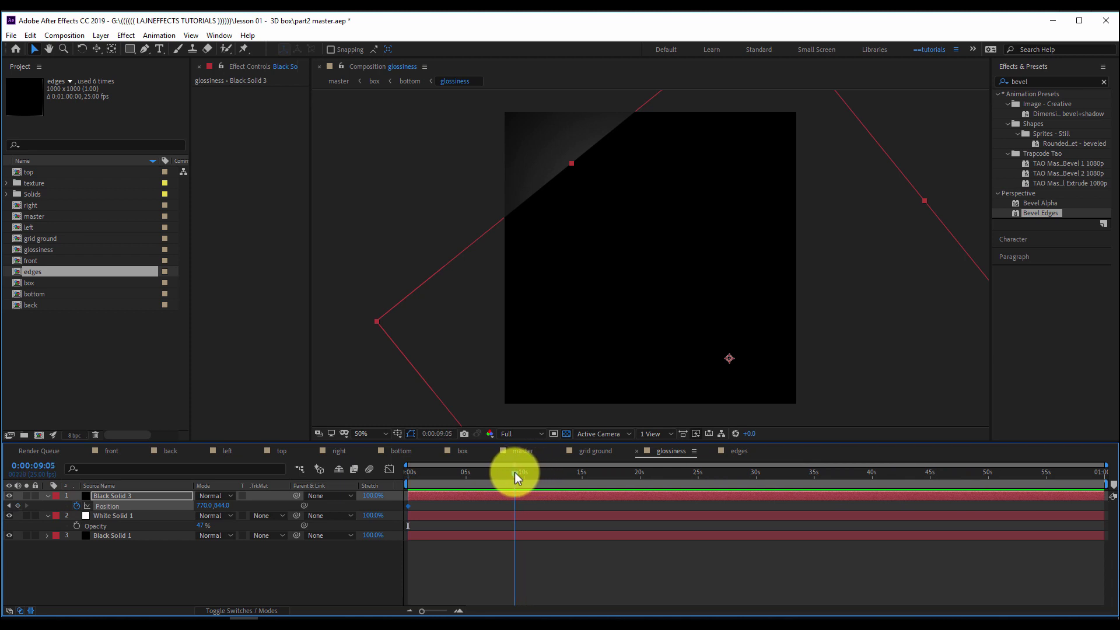
drag(594, 198, 668, 323)
drag(605, 474, 619, 474)
drag(723, 365, 754, 345)
click(754, 473)
click(898, 472)
click(1030, 472)
Step: Lower the opacity of the rotated black solid to about 35%
click(541, 570)
click(529, 496)
key(t)
drag(204, 505, 173, 506)
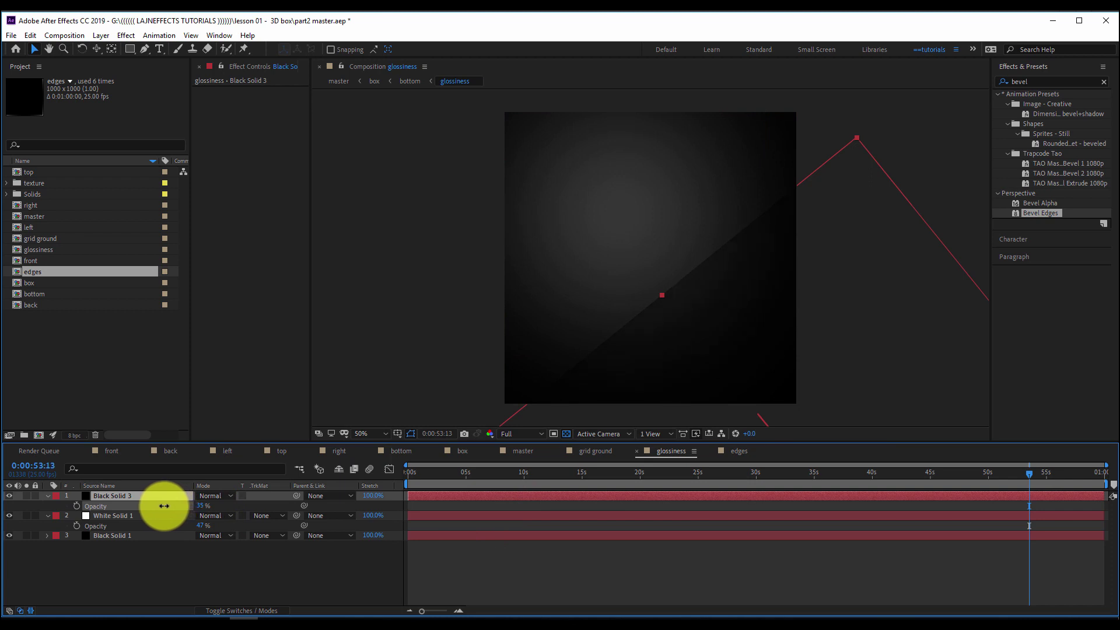
Step: Open the master composition, preview the glossiness animation and move the camera around the box to examine the shine
click(524, 451)
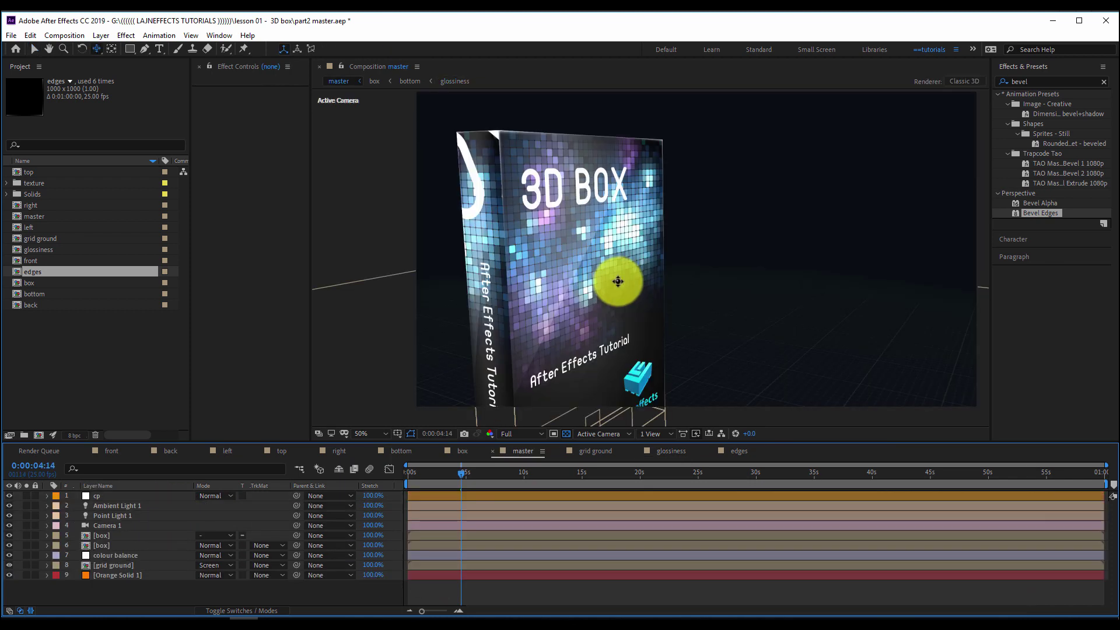
drag(617, 278, 641, 286)
click(497, 584)
key(space)
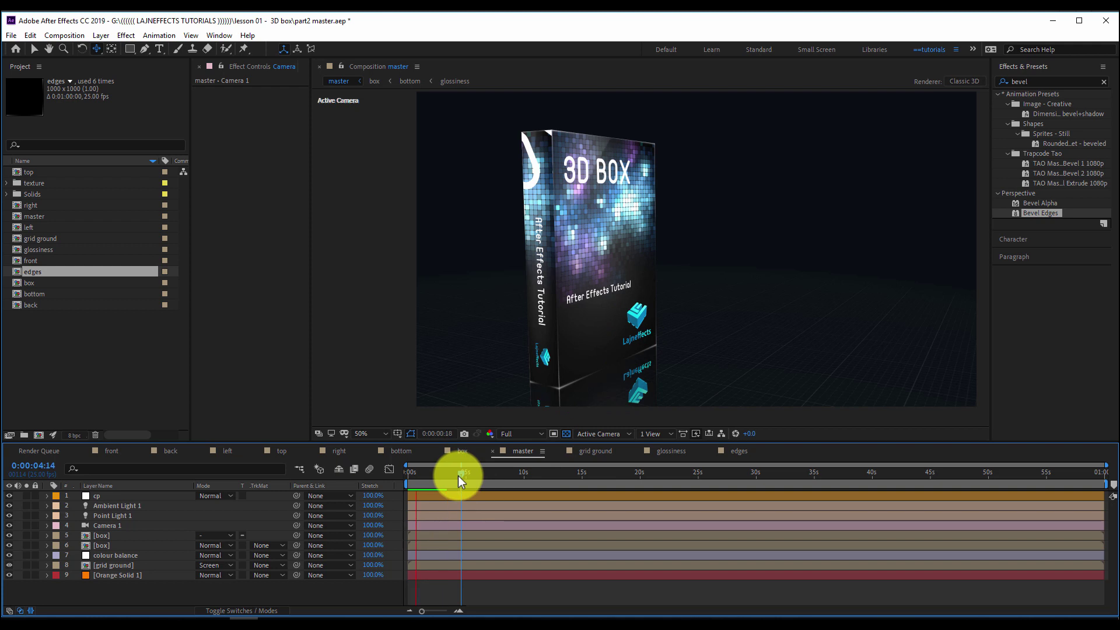
click(609, 379)
drag(608, 379, 604, 269)
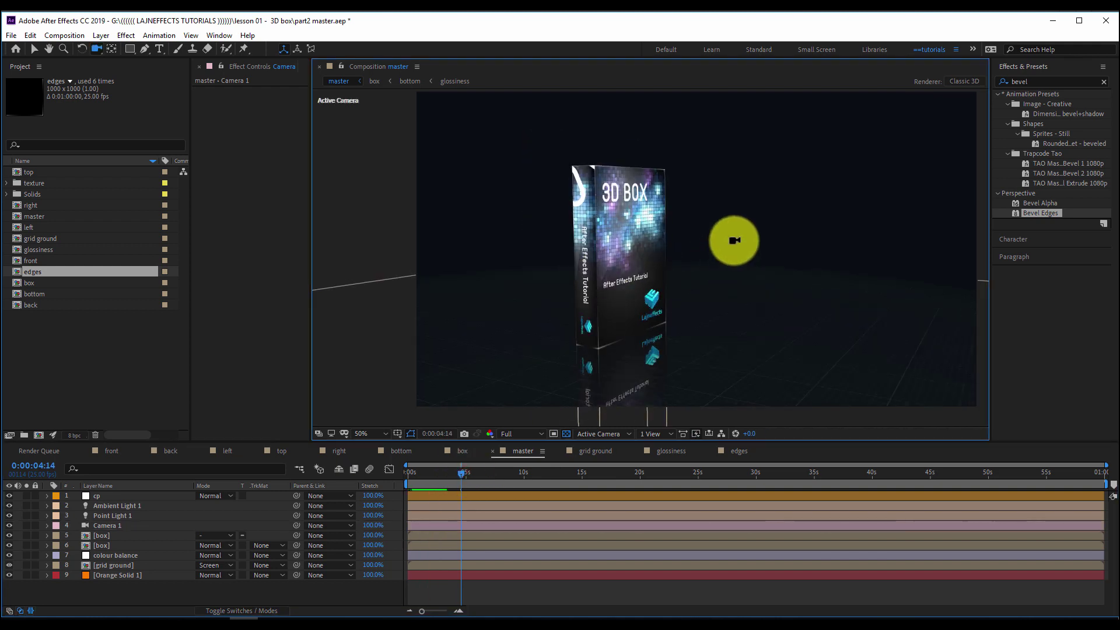
drag(693, 222, 625, 285)
scroll(657, 257, down, 2)
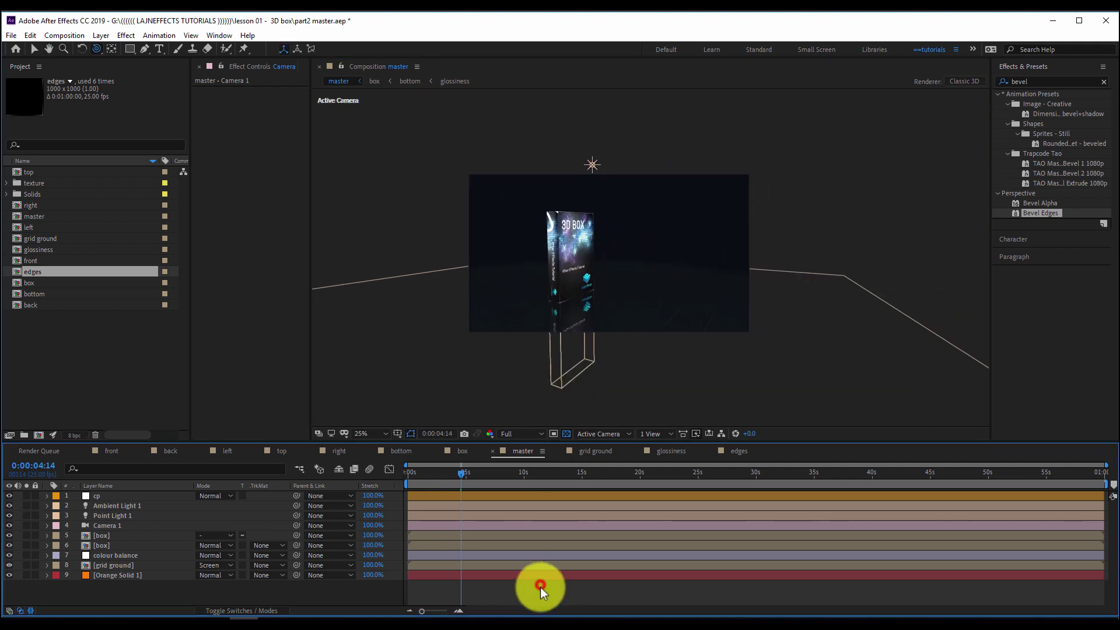
Step: Add a new adjustment layer to the master composition and name it cc
right_click(541, 585)
mouse_move(595, 458)
click(730, 552)
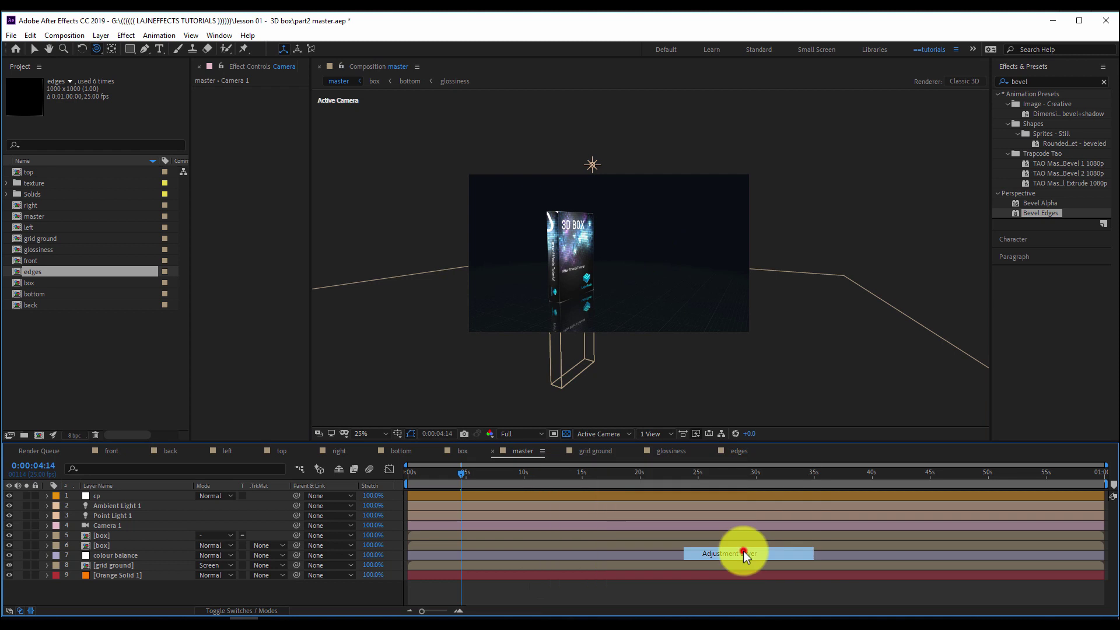
click(131, 495)
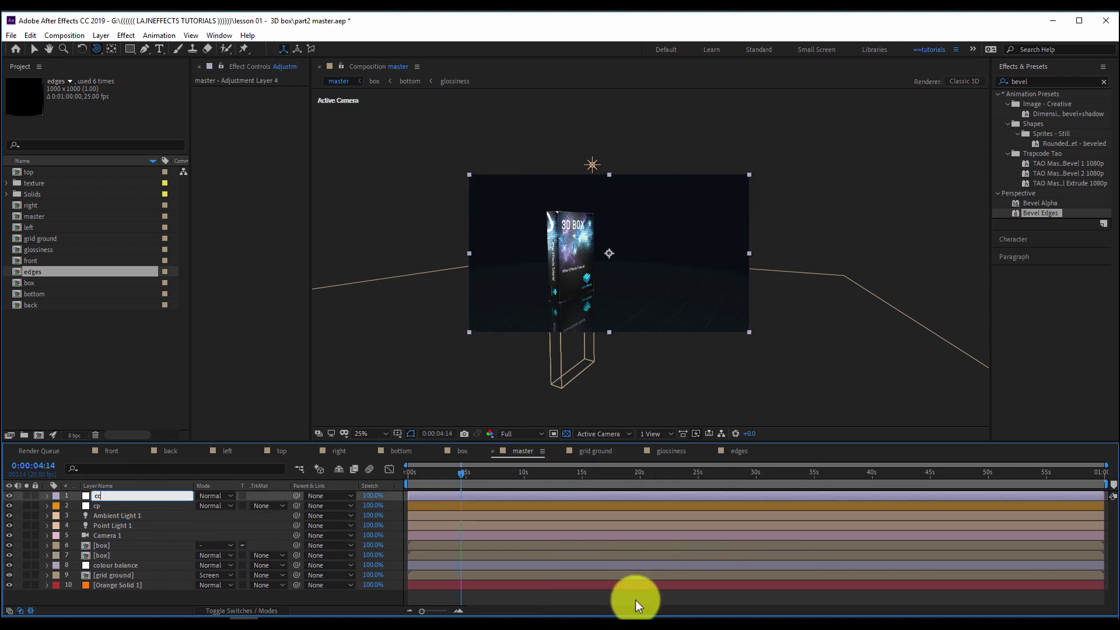
text(cc)
key(Return)
click(604, 594)
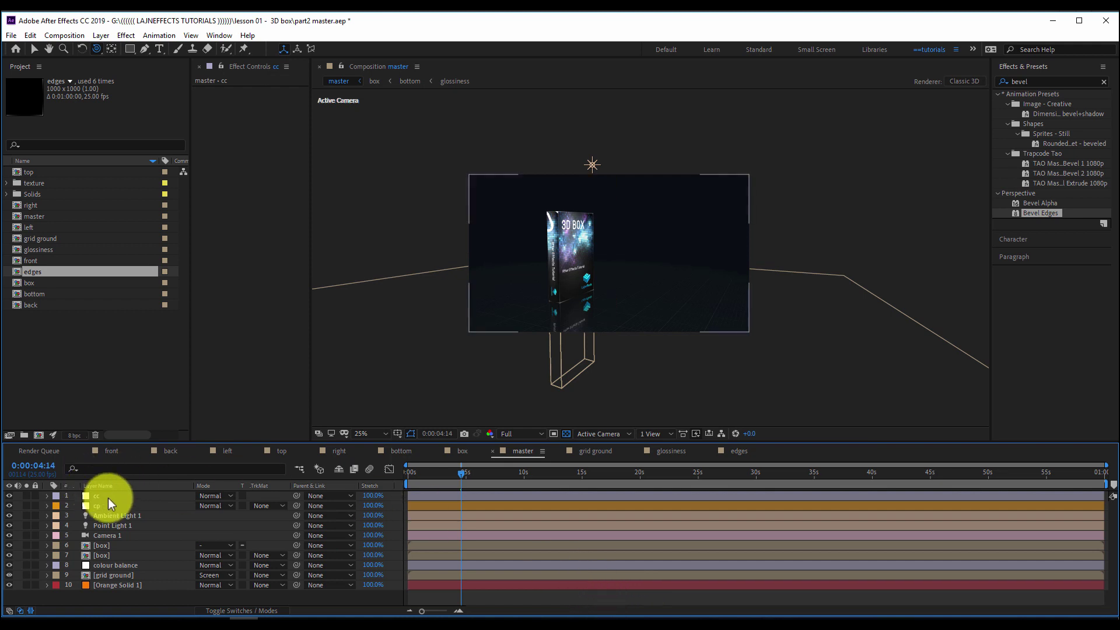
Step: Apply an Exposure effect to the cc layer with exposure 1.00 and gamma 0.75
click(107, 499)
right_click(261, 160)
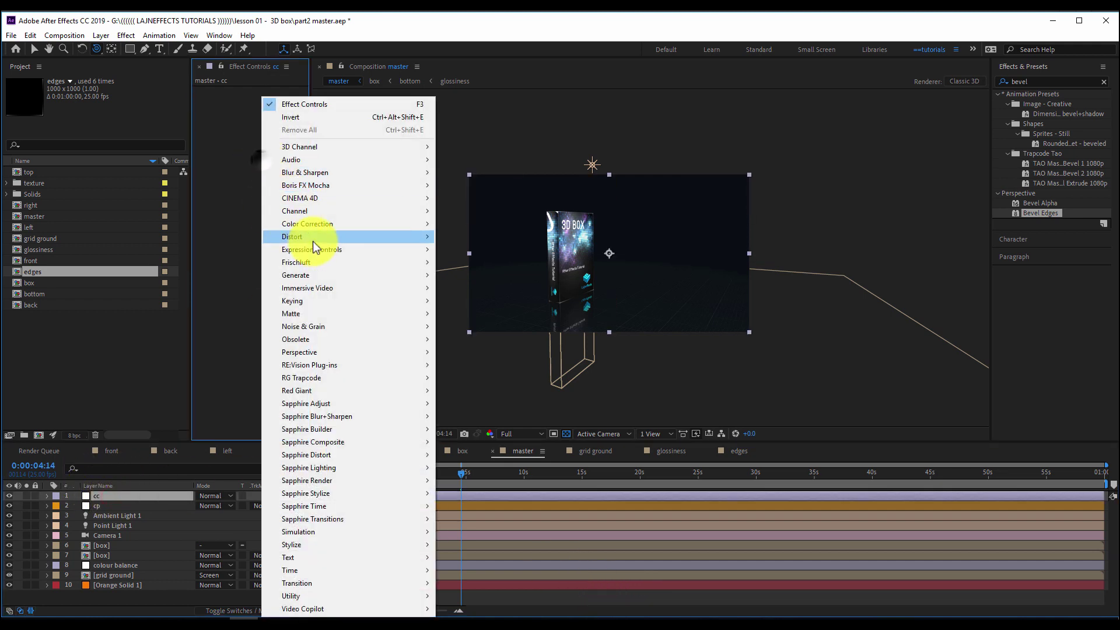
mouse_move(332, 227)
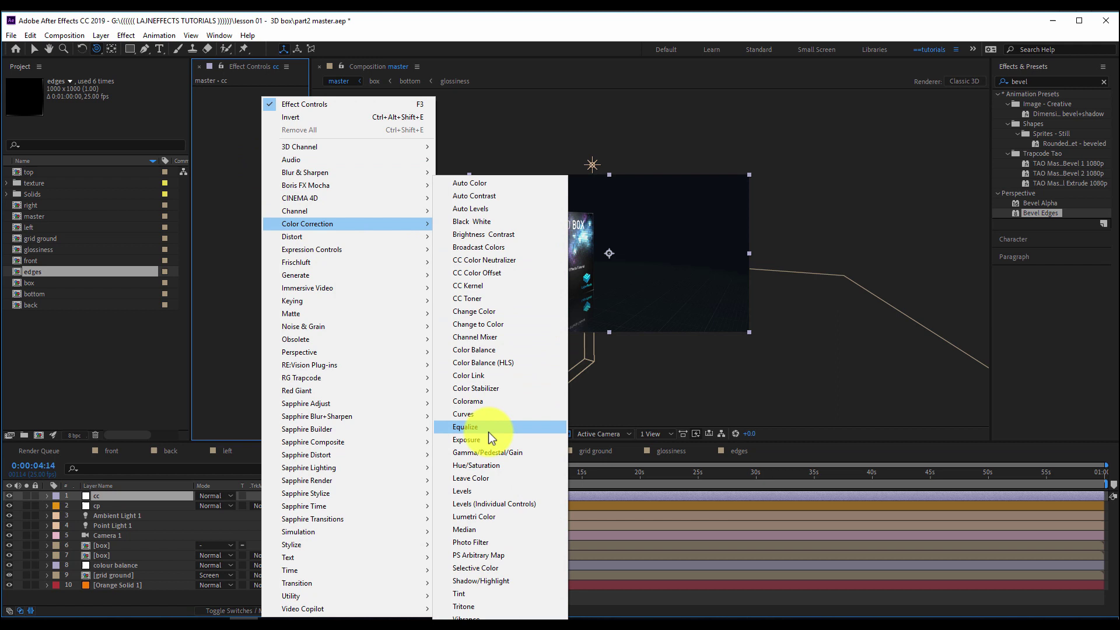
click(466, 440)
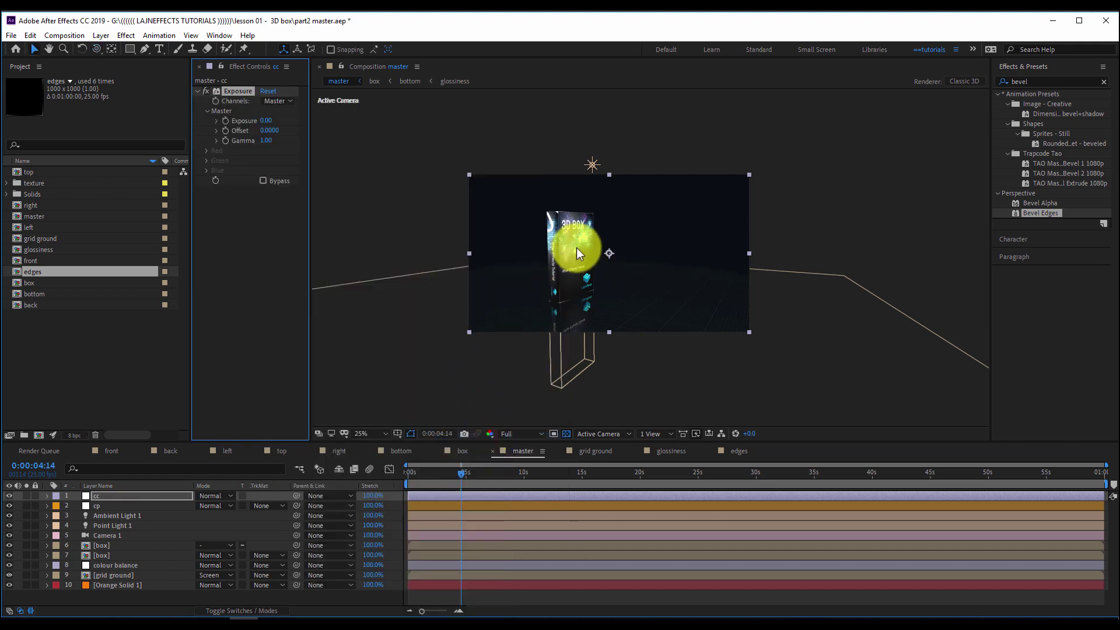
scroll(576, 248, up, 2)
key(h)
drag(528, 223, 605, 232)
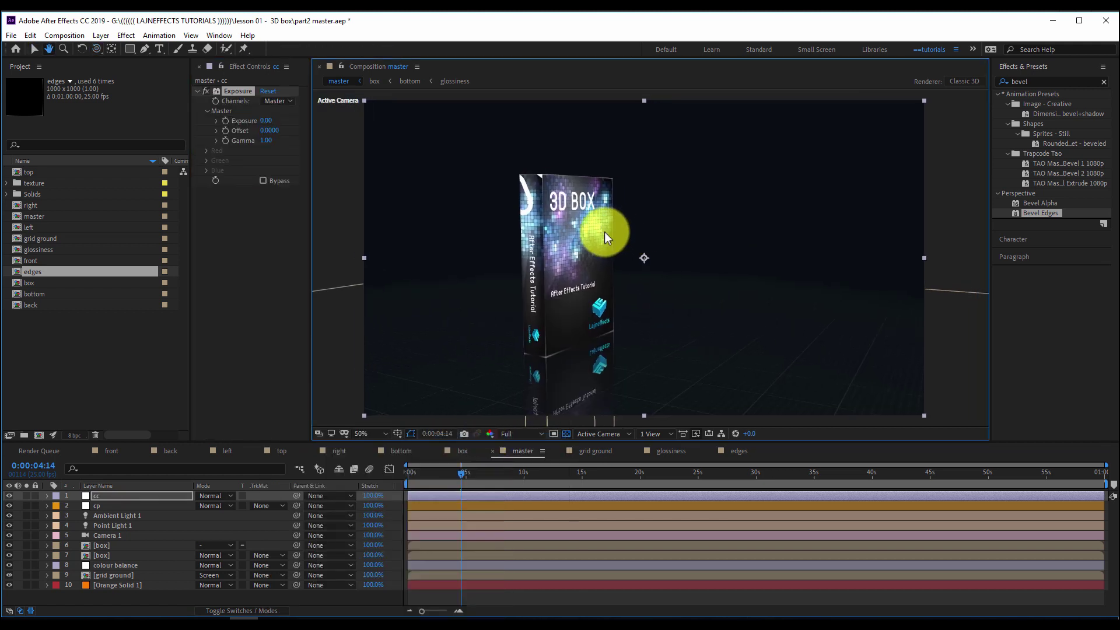
key(v)
drag(269, 121, 294, 120)
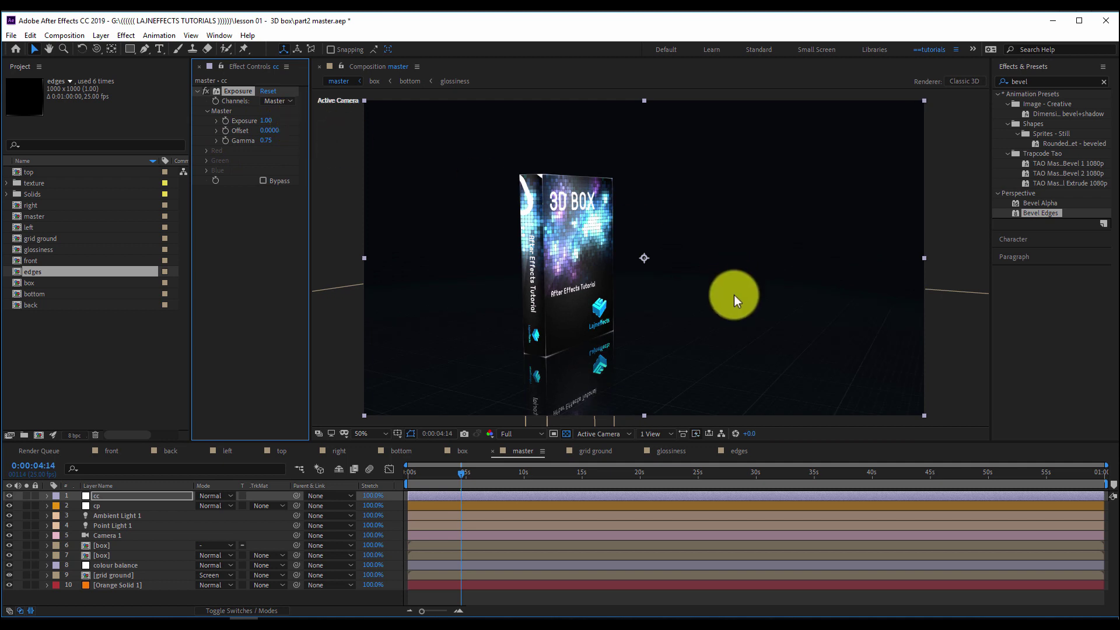
Step: Orbit the camera to a higher view of the box and apply a Glow effect with radius 568 to the cc layer
key(c)
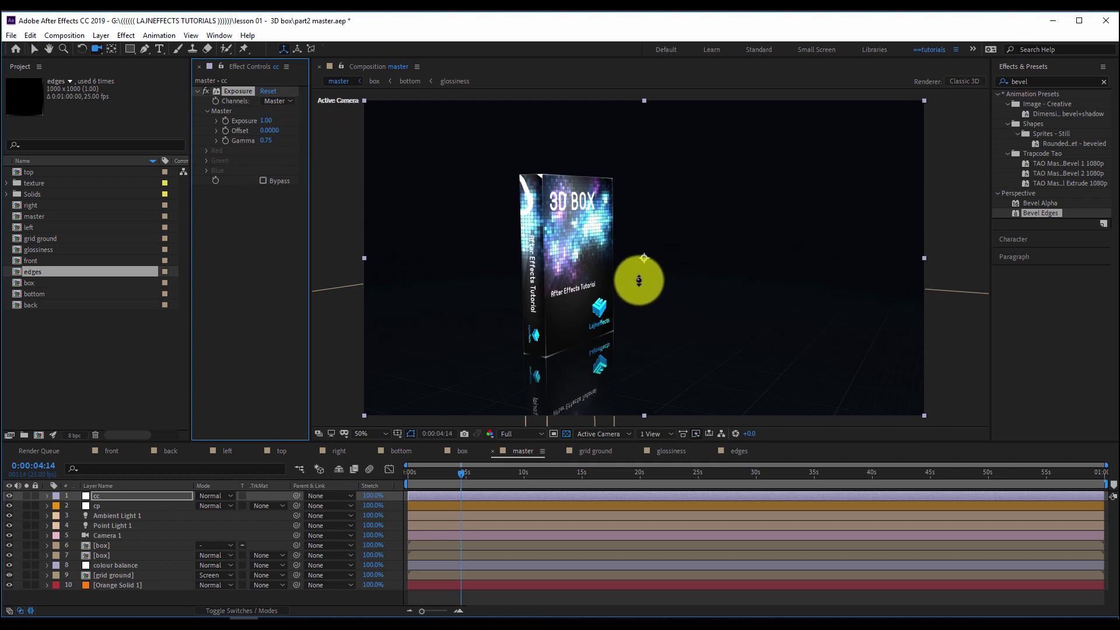
drag(639, 280, 602, 261)
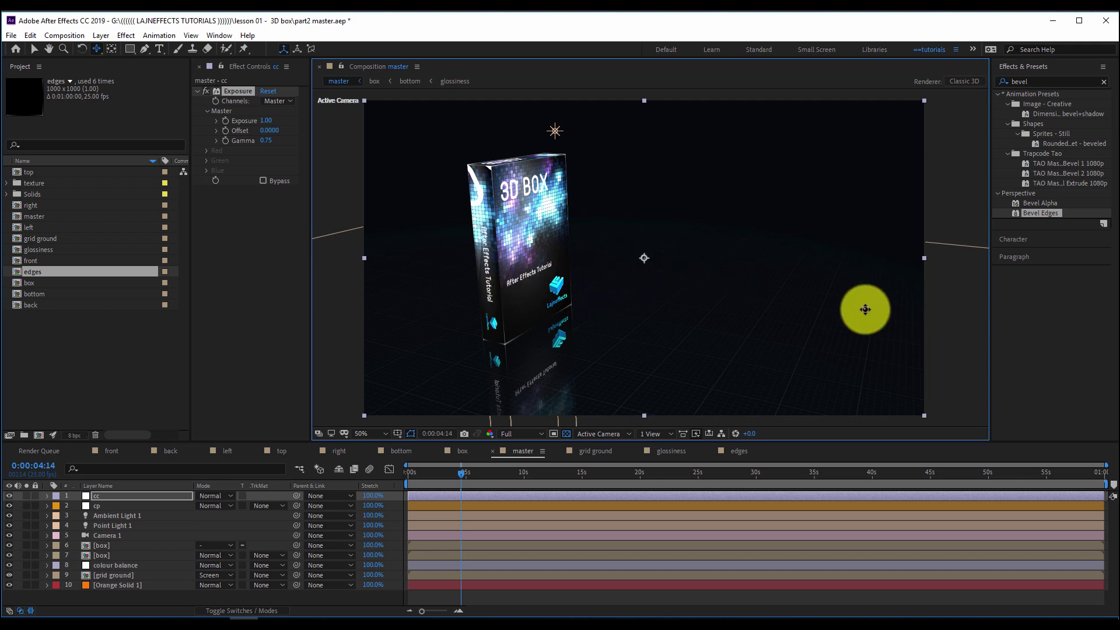
click(266, 215)
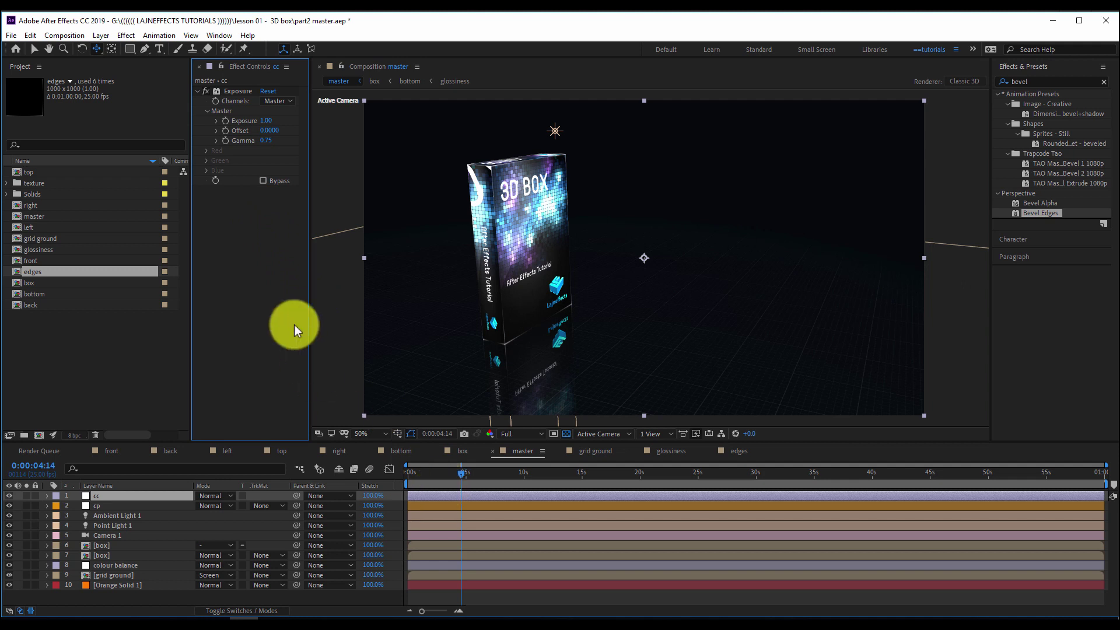
right_click(268, 273)
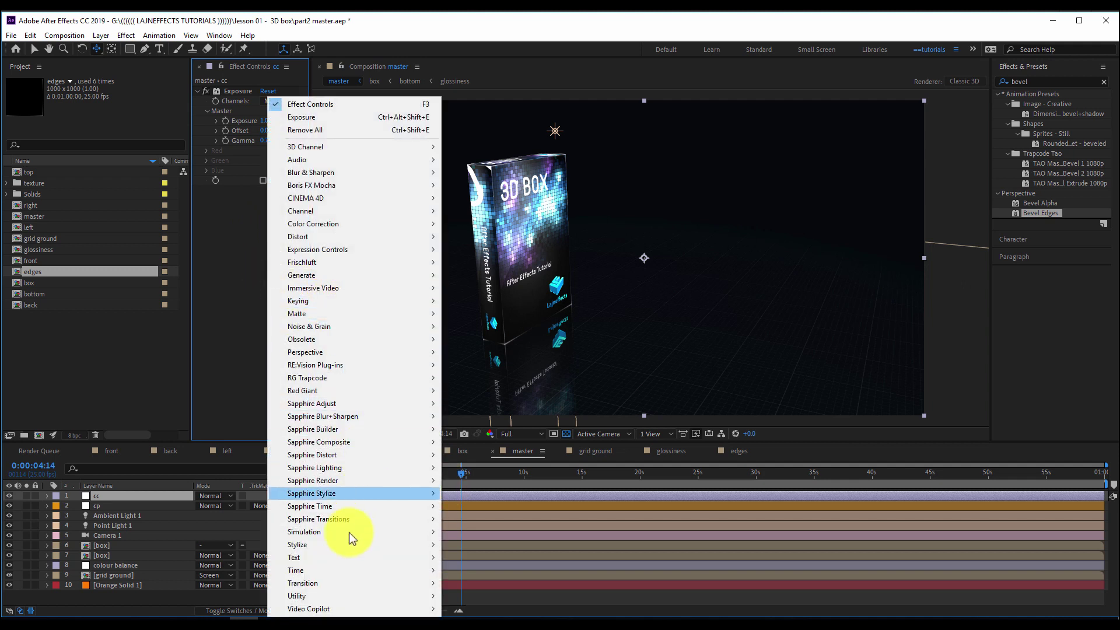
mouse_move(366, 545)
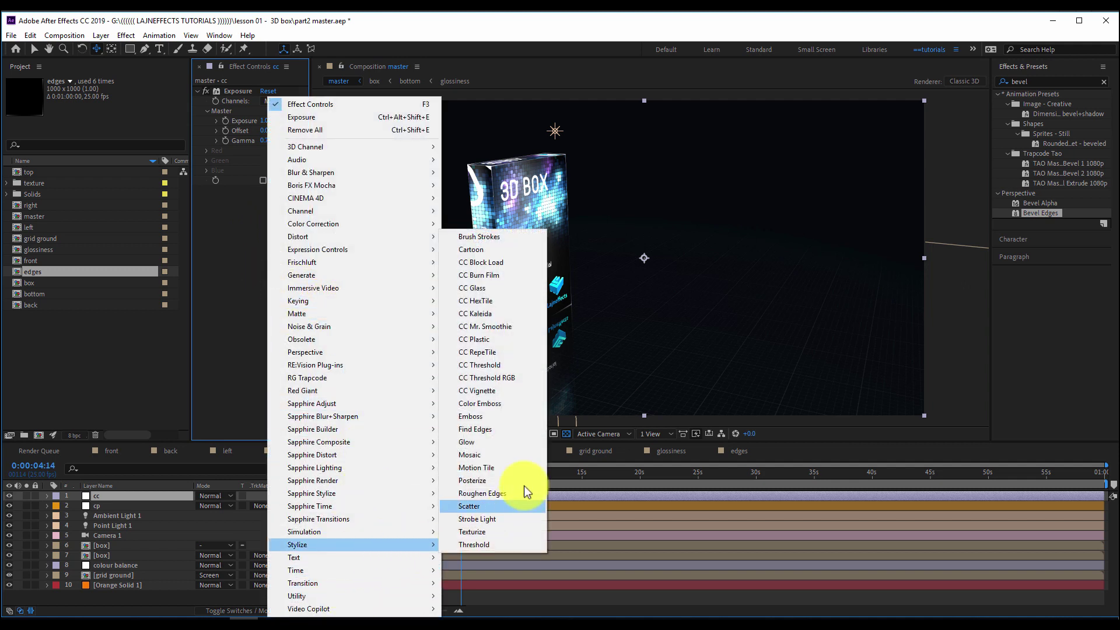
click(495, 445)
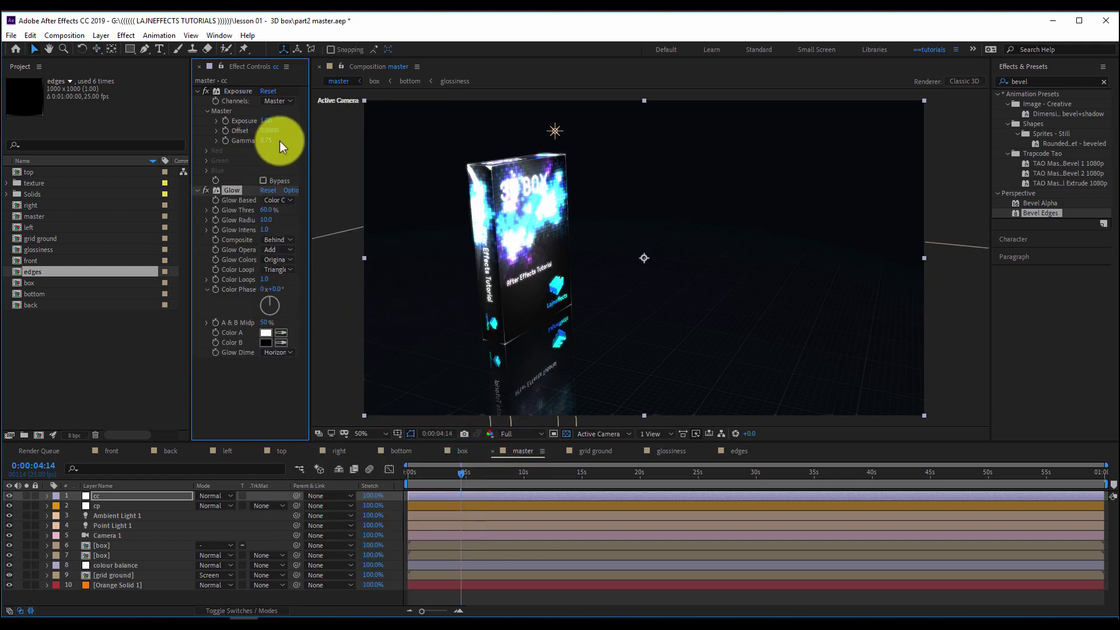
drag(265, 219, 607, 238)
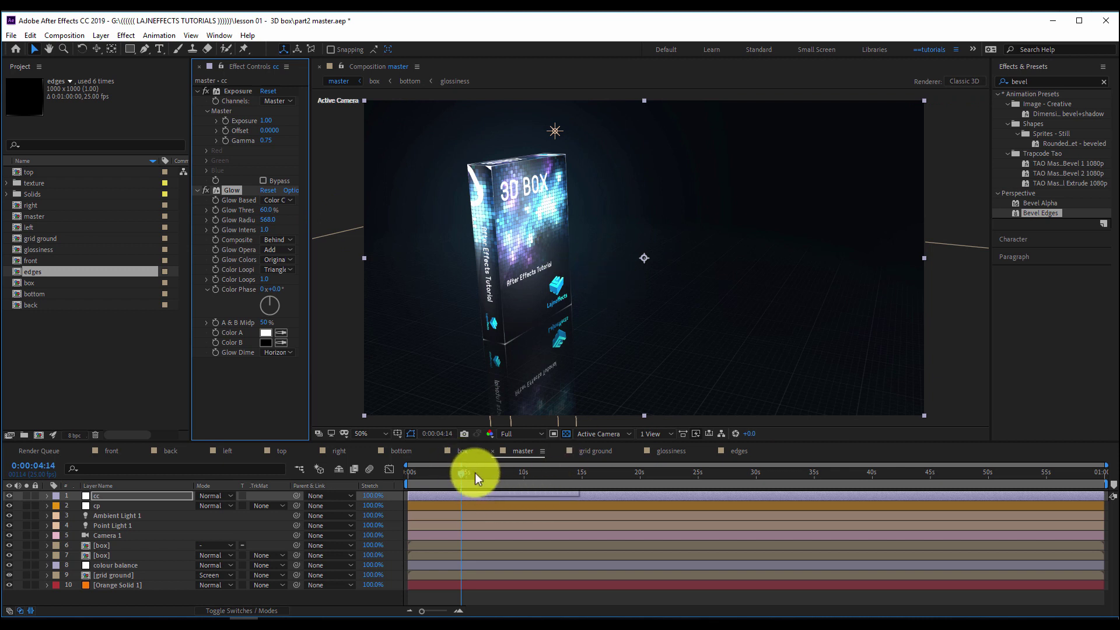
Step: Parent the mirrored reflection box layer to the main box layer above it
click(104, 545)
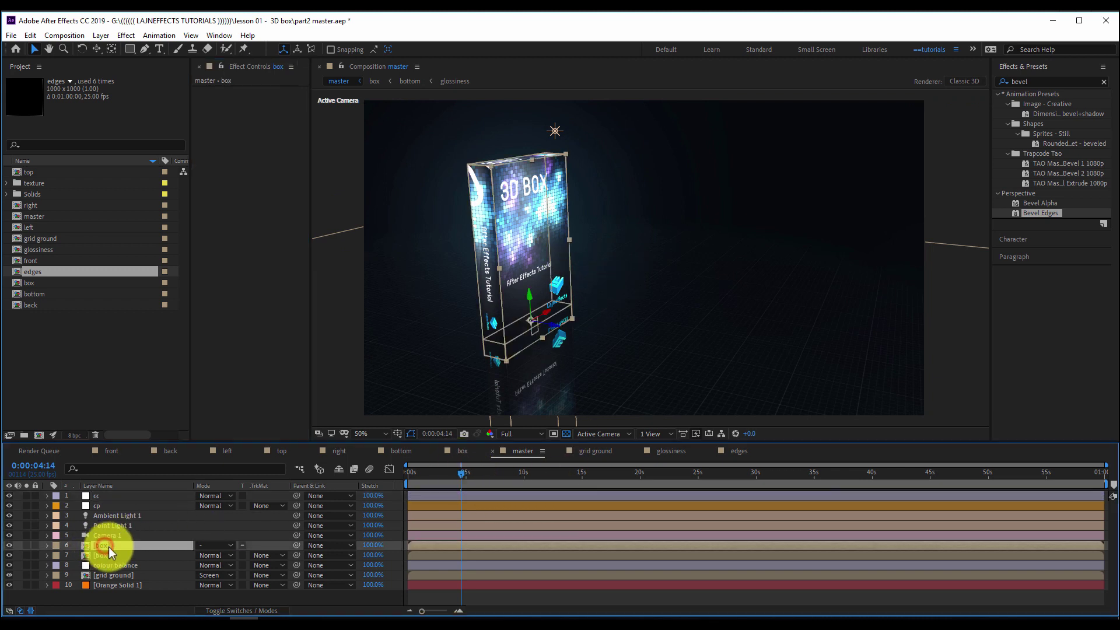
click(104, 553)
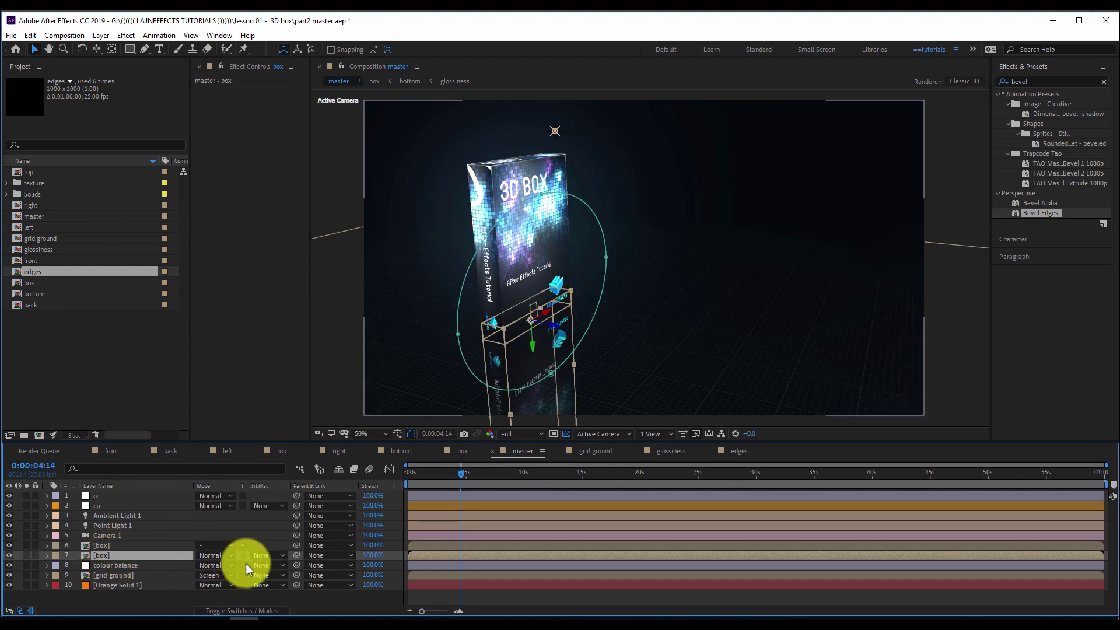
drag(95, 546, 103, 545)
Step: Set keyframes at 0:00:05:12 for the main box's Orientation, X, Y and Z Rotation, and Position
click(102, 545)
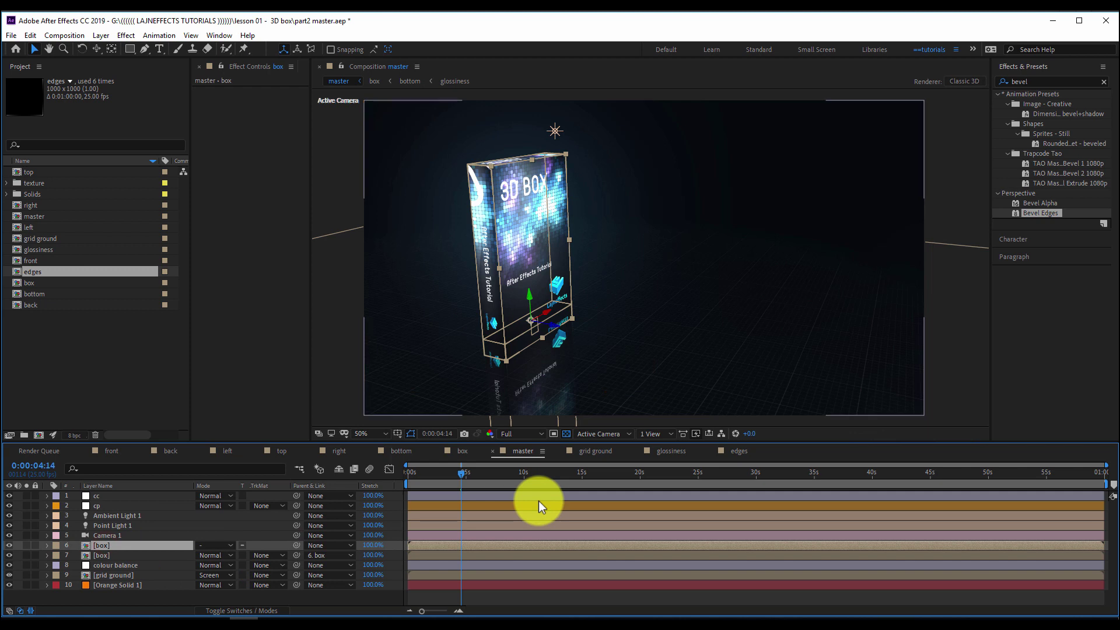
mouse_move(478, 471)
mouse_down()
mouse_move(491, 476)
mouse_move(473, 477)
mouse_up()
key(r)
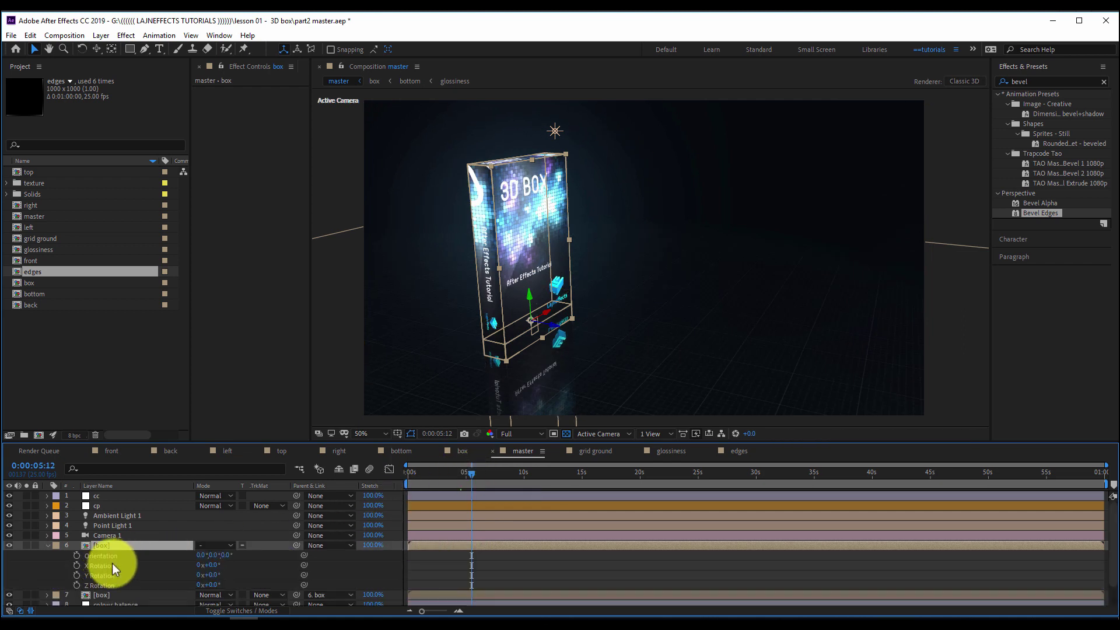
drag(74, 556, 75, 583)
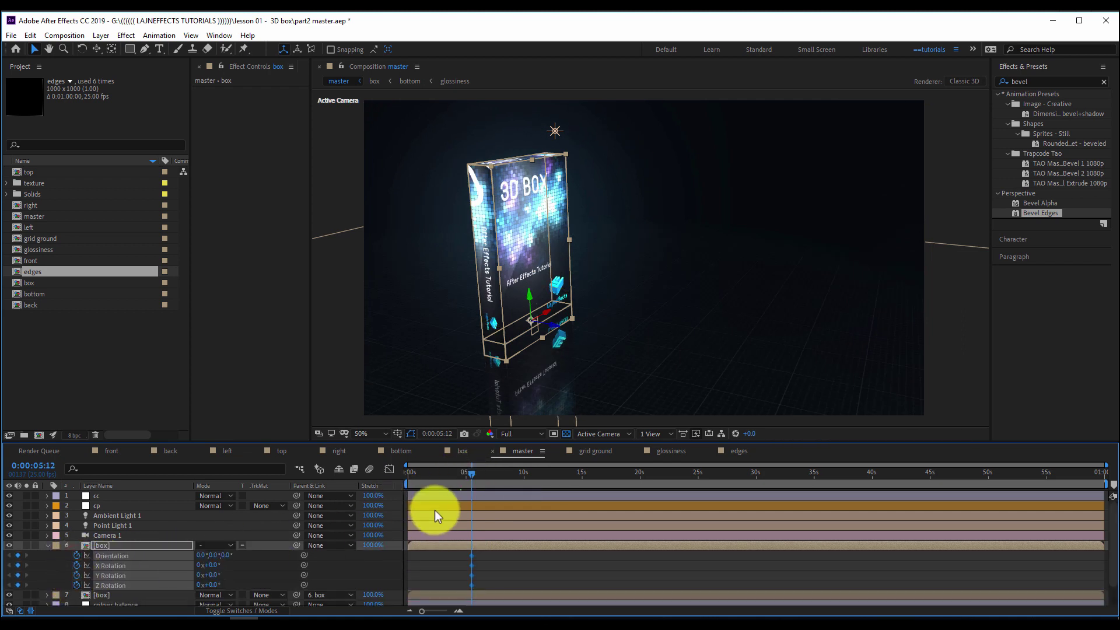
key(p)
click(74, 555)
Step: At 0:00:00:13, move the main box far back into the distance to keyframe its starting position, and preview the fly-in
drag(469, 469, 414, 473)
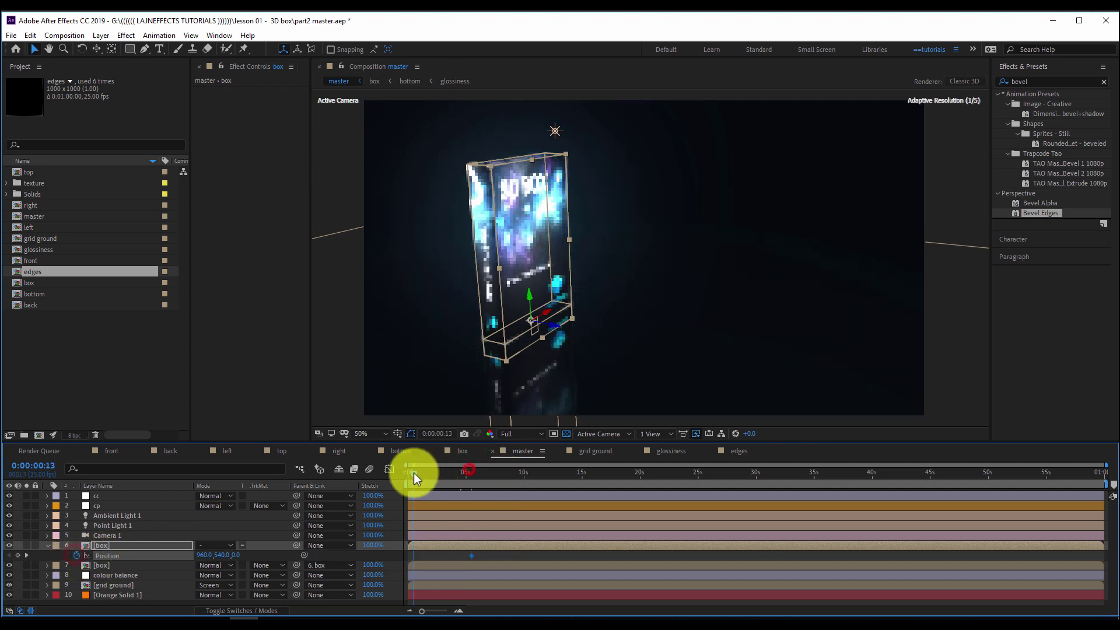
key(w)
drag(415, 315, 438, 320)
key(v)
drag(555, 320, 584, 251)
click(499, 553)
key(space)
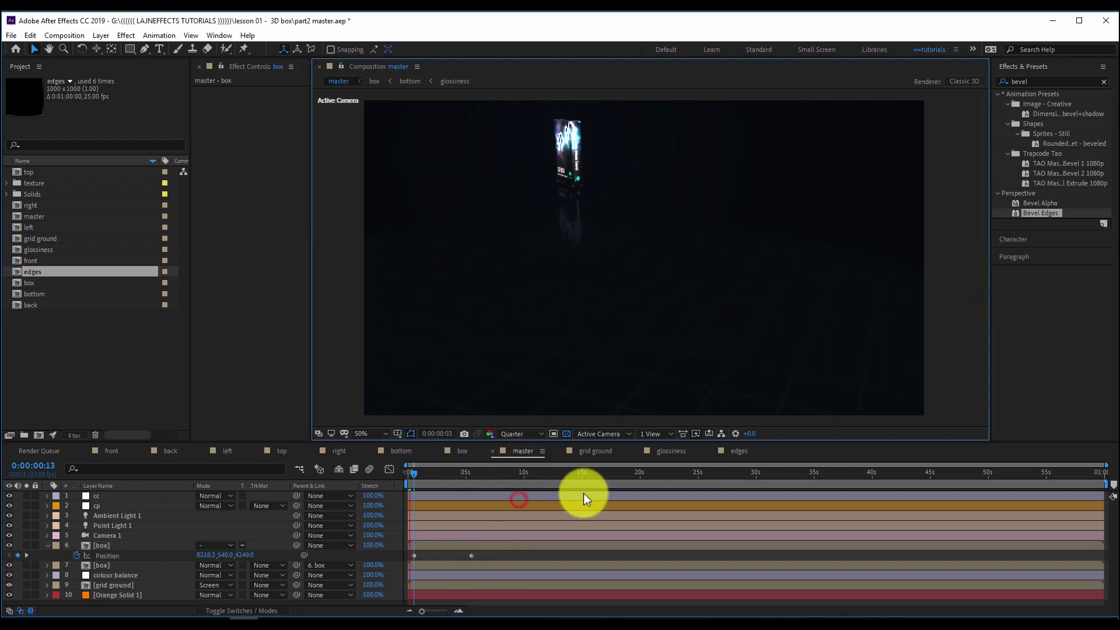
Step: Set the main box's Y Rotation to 2 full turns at 0:00:00:13 and preview the spinning fly-in
click(472, 473)
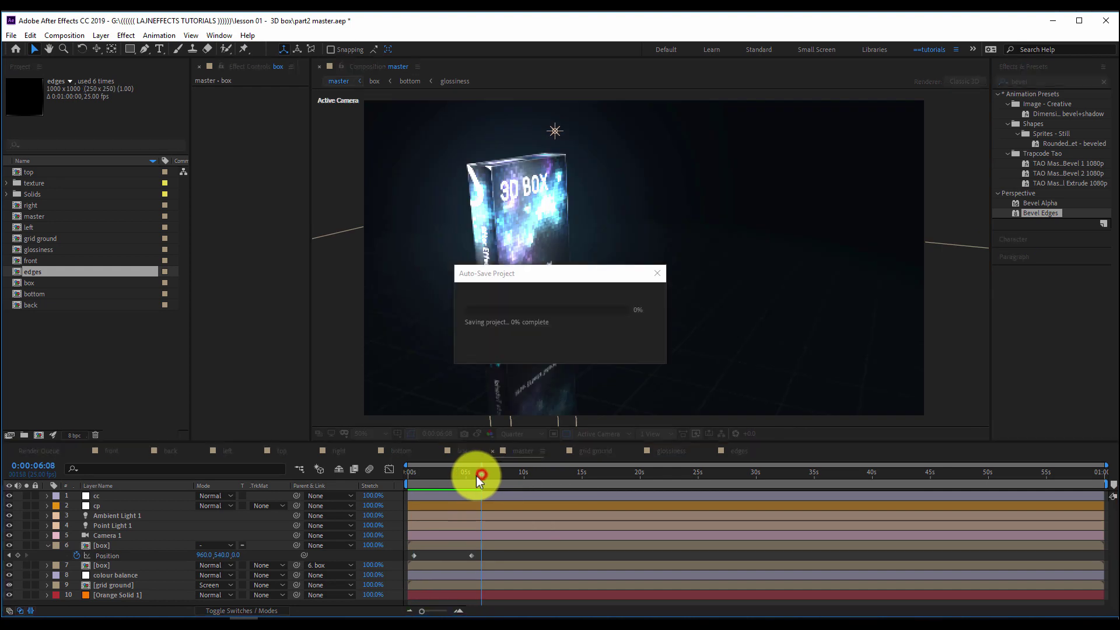
click(425, 544)
key(r)
click(414, 473)
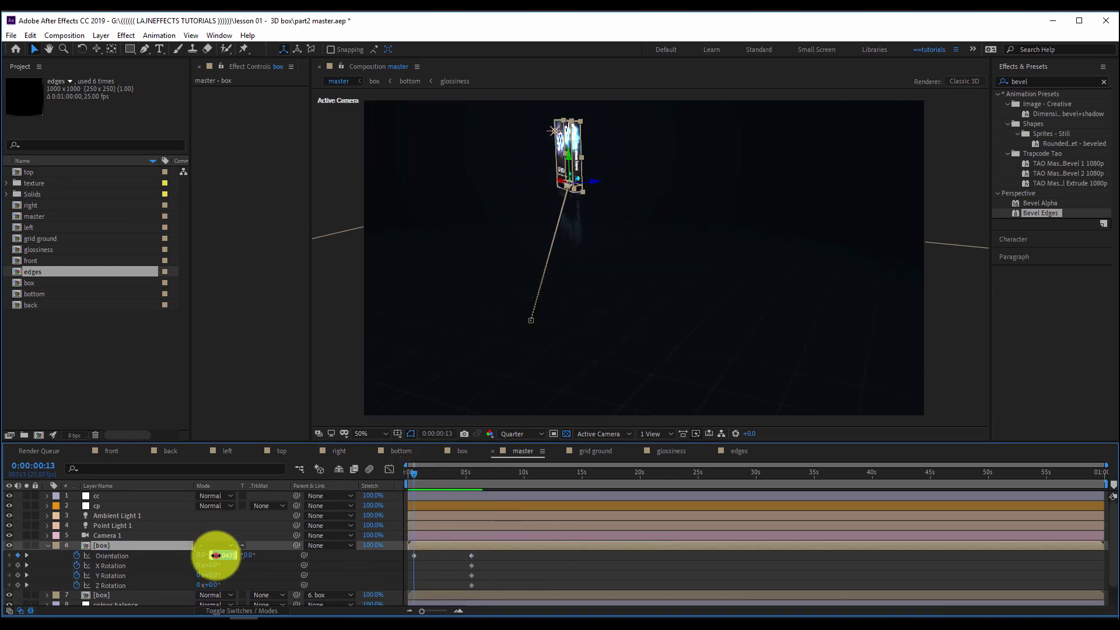
click(216, 555)
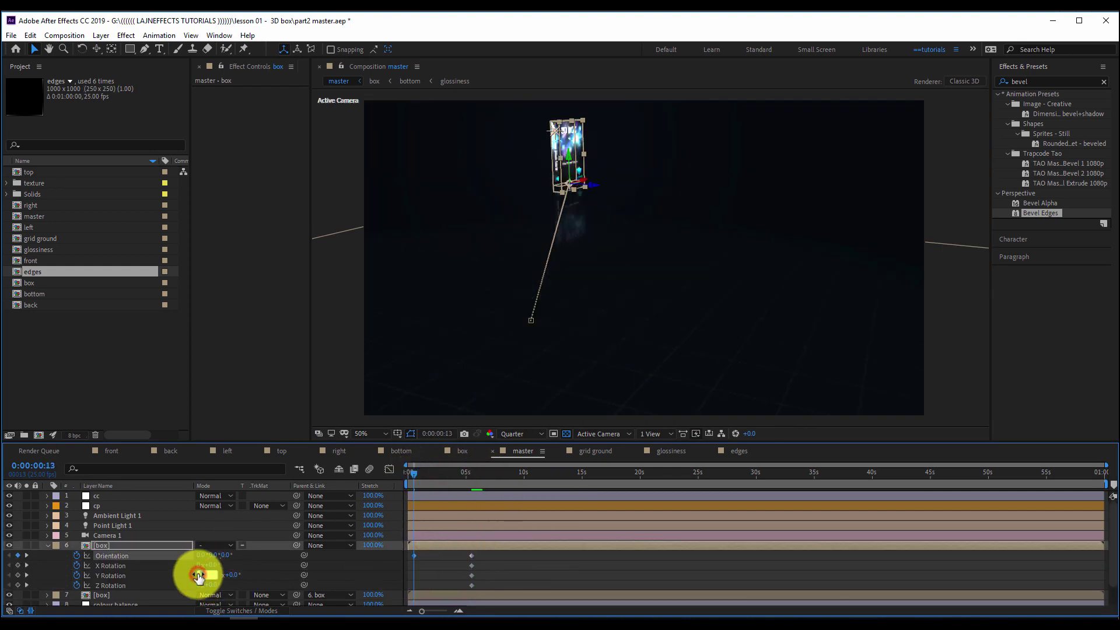
text(2)
key(Return)
key(space)
key(space)
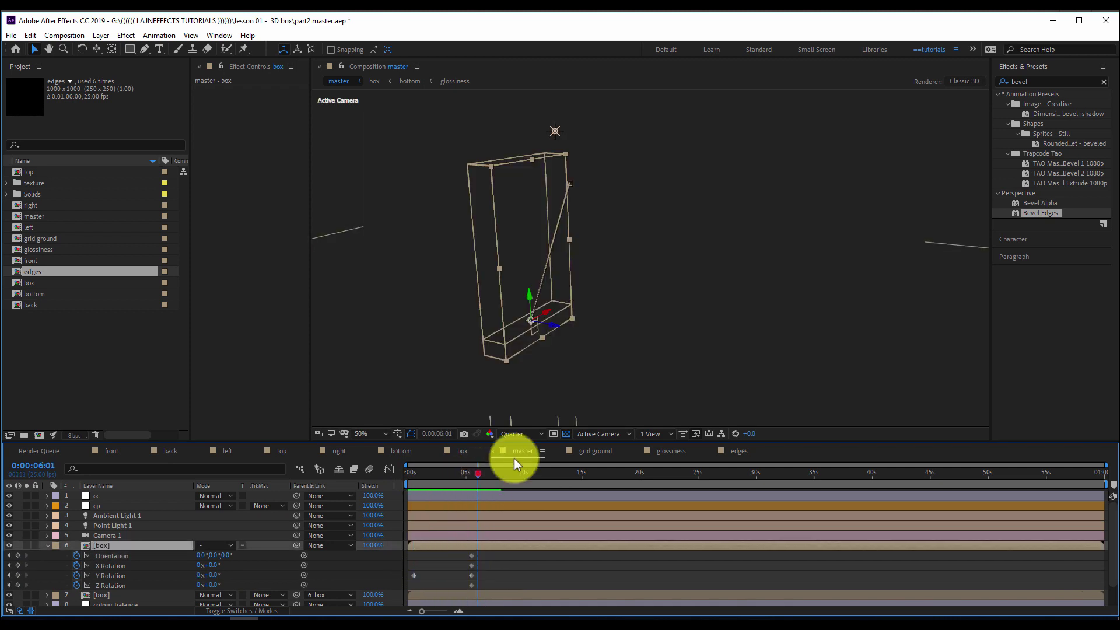
Step: Orbit the camera to a lower view of the box and set the viewer resolution to Full
key(c)
drag(646, 277, 650, 262)
click(514, 558)
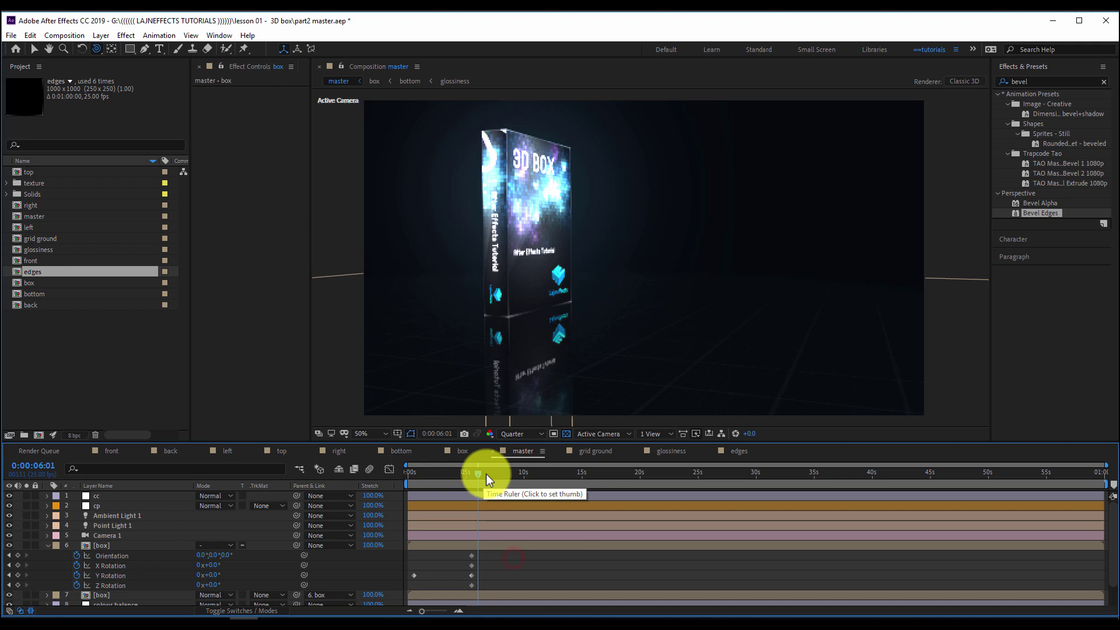
key(ctrl+j)
Step: Reveal all of the main box's keyframes, enlarge the timeline and ease the Position and rotation keyframes at 0:00:05:12
drag(503, 590, 473, 555)
key(u)
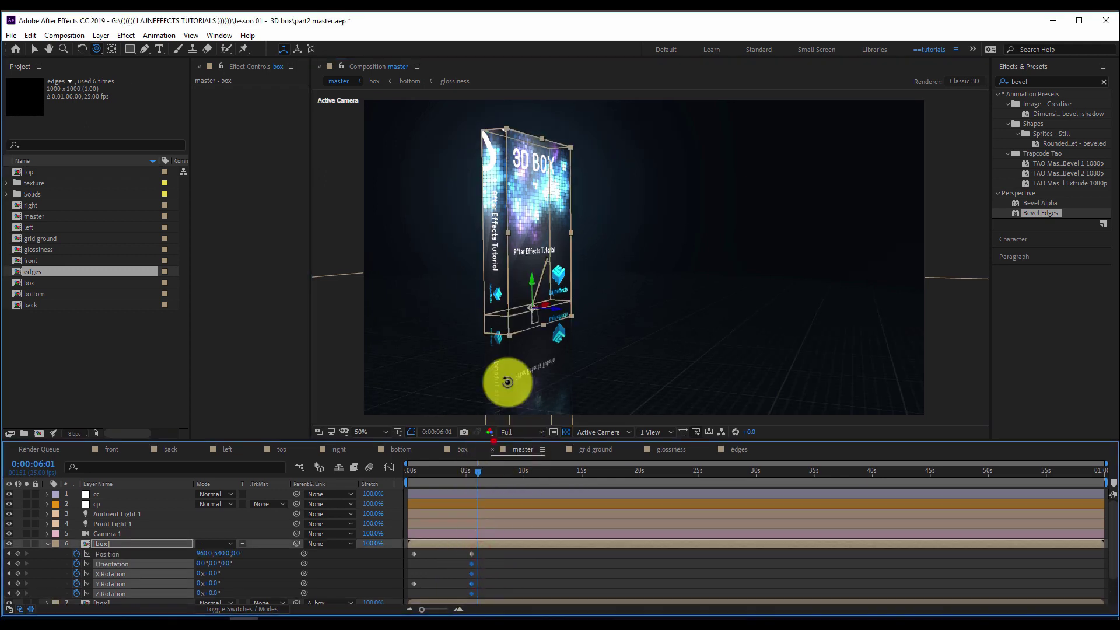
drag(369, 441, 367, 368)
drag(491, 480, 447, 520)
key(F9)
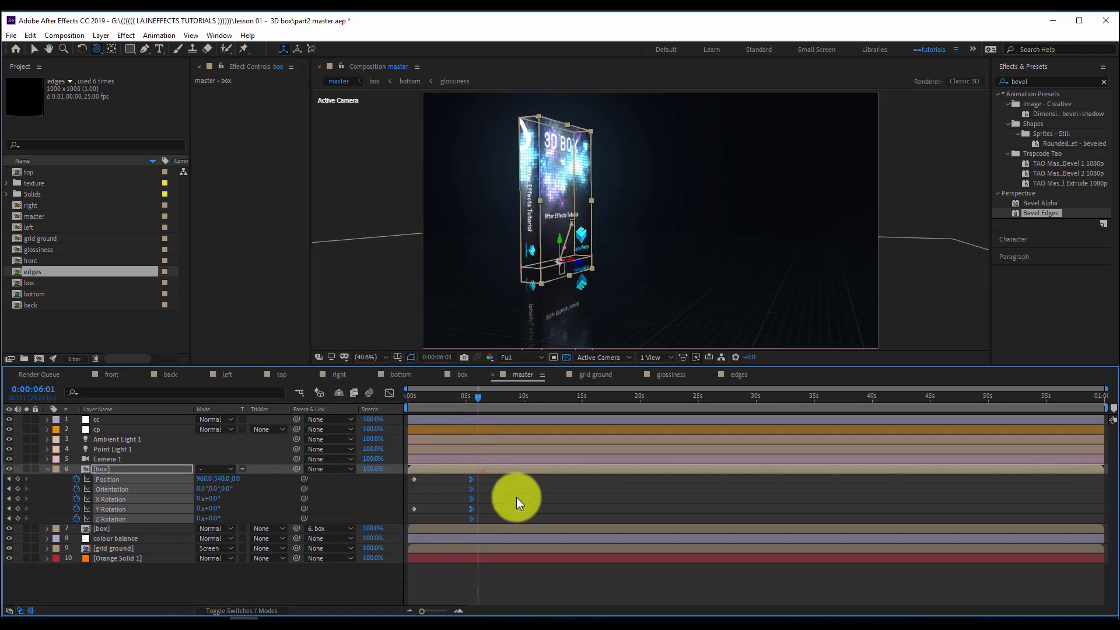
Step: Move the main box's starting keyframes to 0:00:00:00 and its ending keyframes to 0:00:02:03, and preview with the work area ending at 0:00:04:21
click(505, 492)
click(422, 398)
drag(430, 475, 410, 510)
drag(430, 394, 438, 396)
drag(482, 480, 432, 481)
click(464, 395)
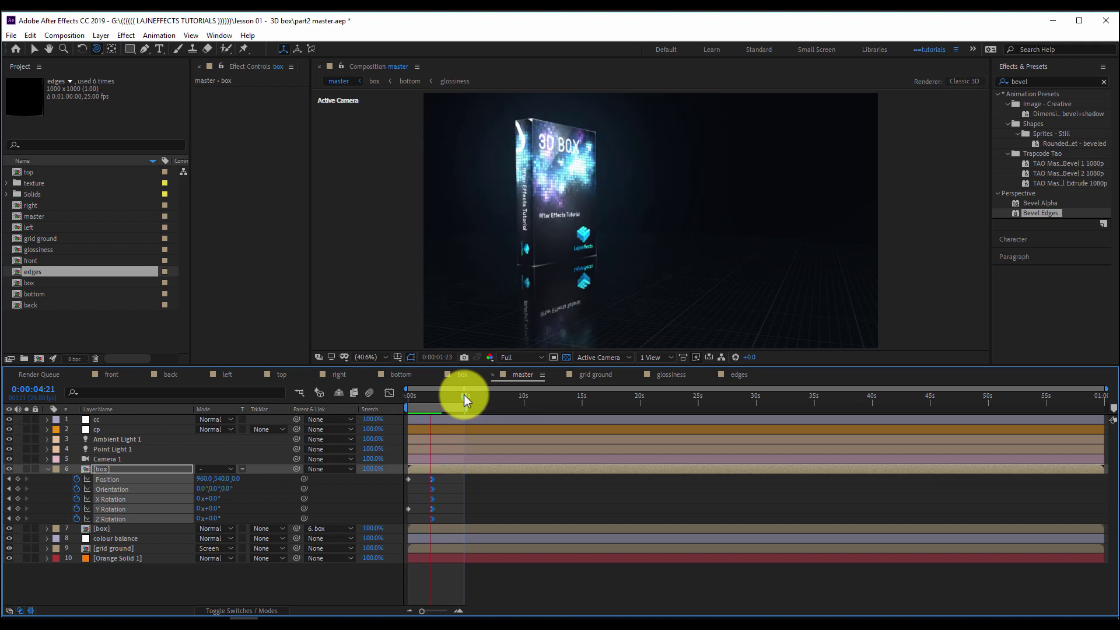
Step: Change the incoming velocity influence of the main box's Y Rotation keyframe at 0:00:02:03
right_click(431, 509)
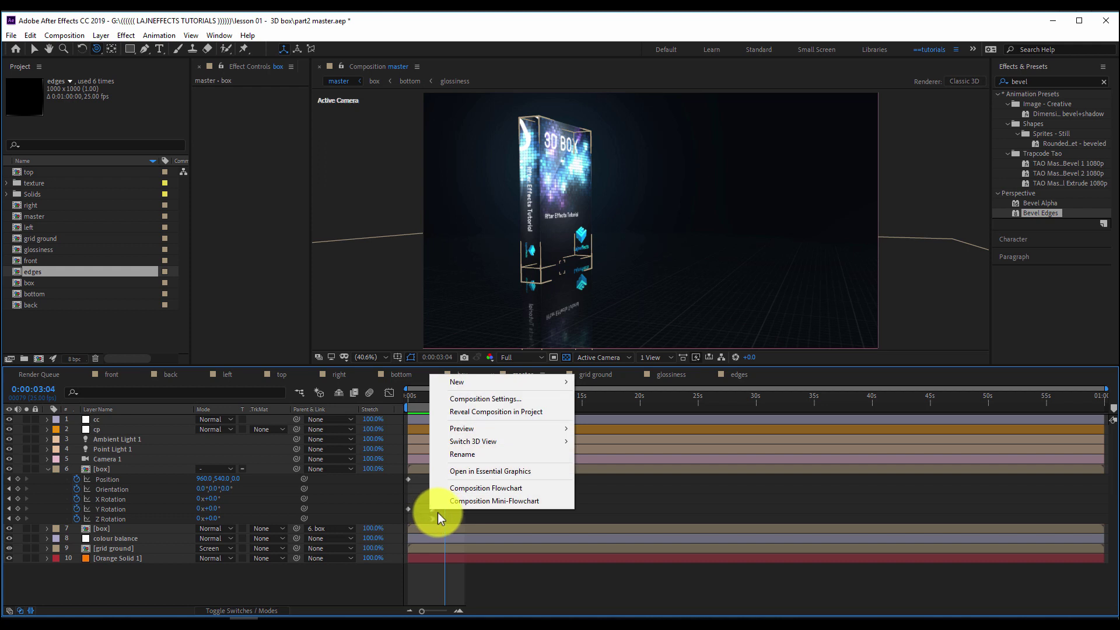
click(436, 509)
right_click(432, 509)
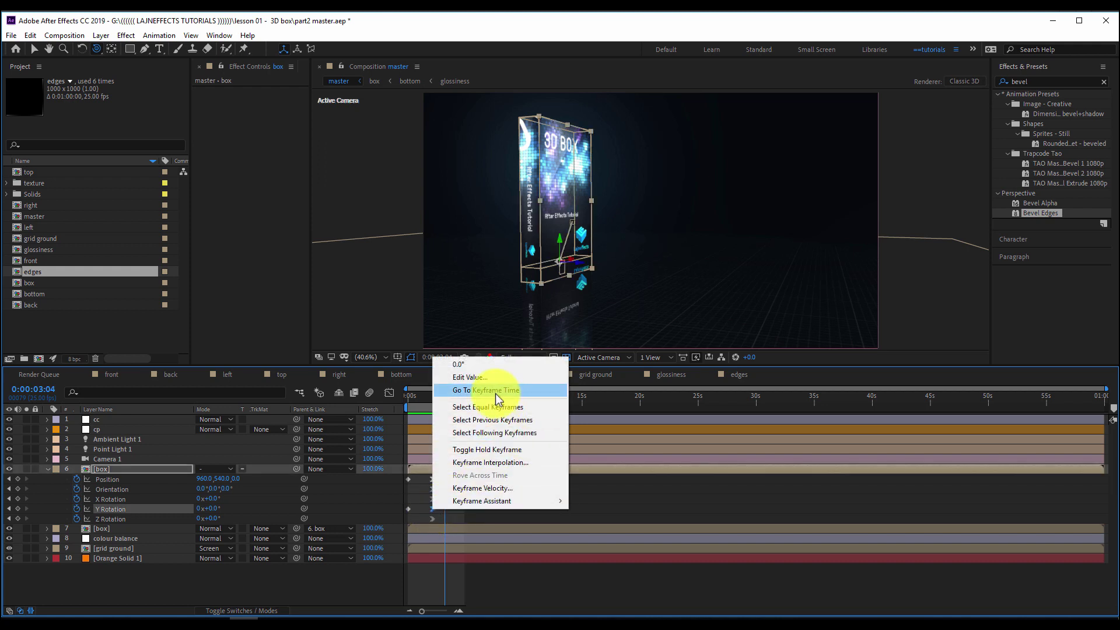
click(491, 488)
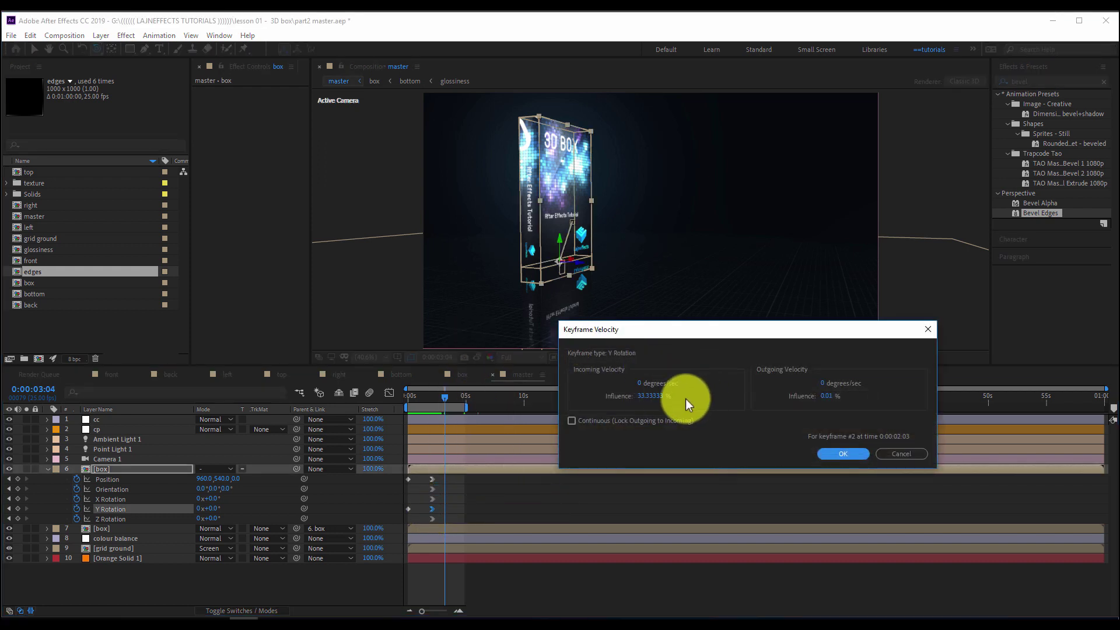
click(654, 396)
text(8)
key(Return)
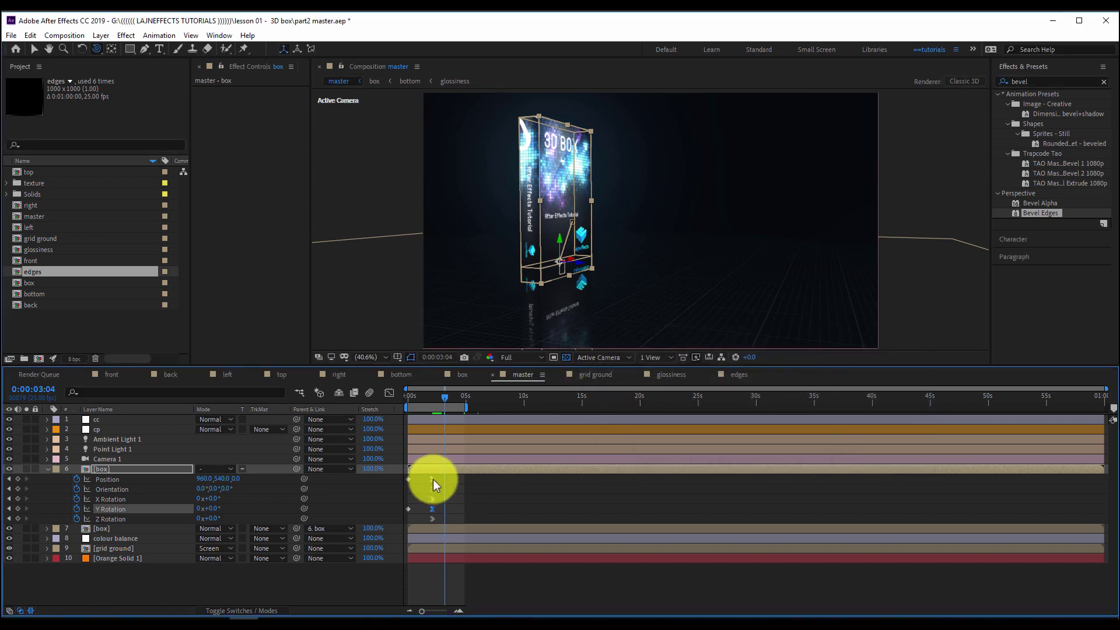
Step: Set the incoming velocity influence of the main box's Position keyframe at 0:00:02:03 to 80%
right_click(432, 480)
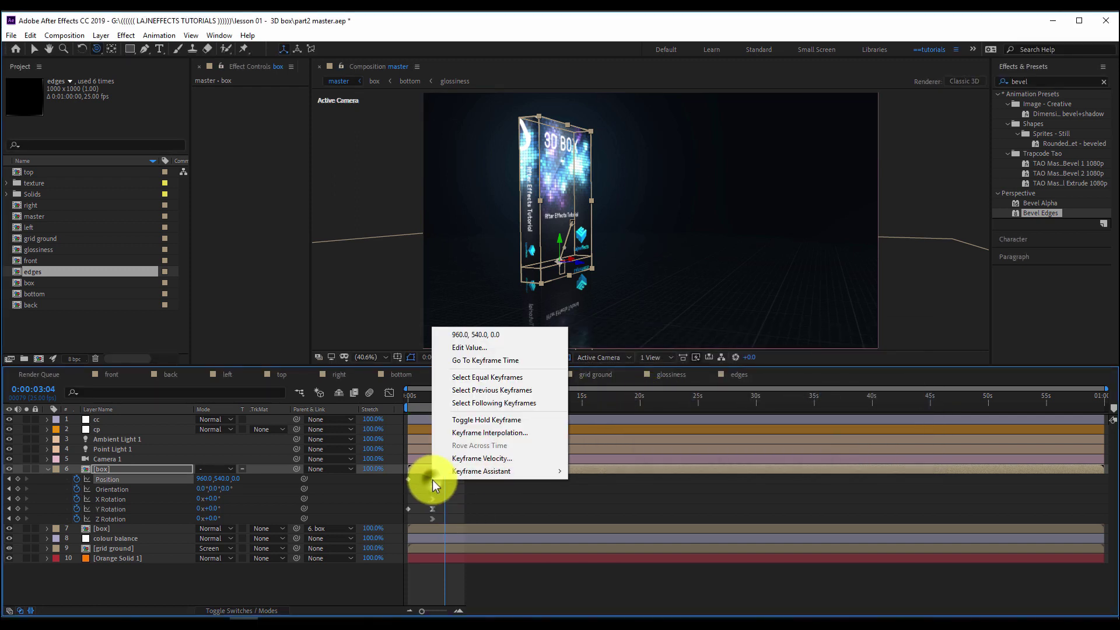
click(476, 458)
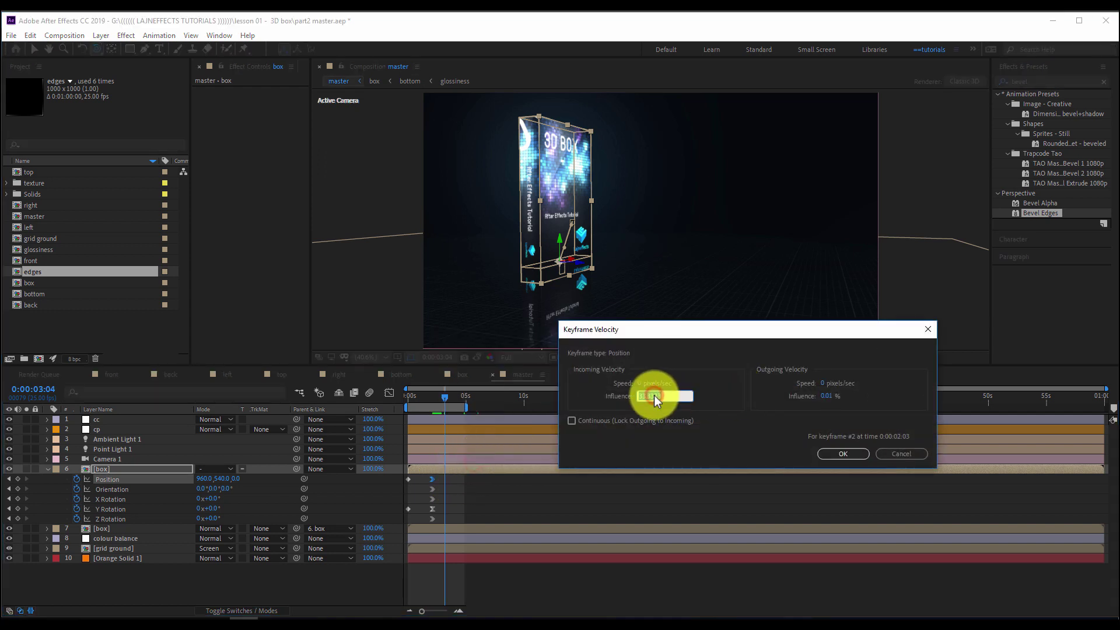
text(80)
key(Return)
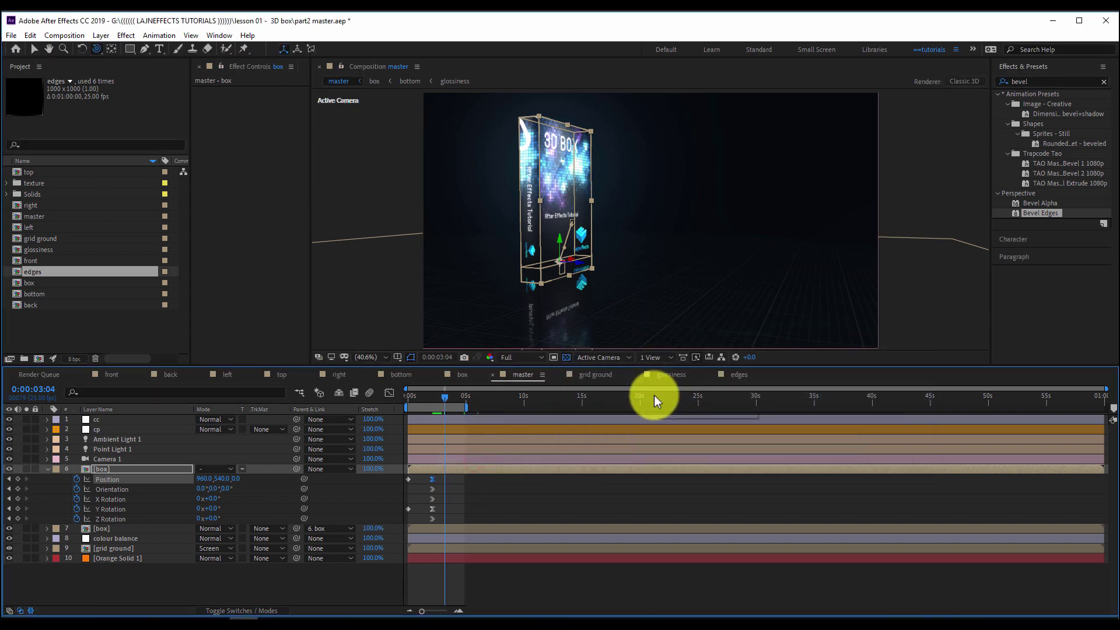
Step: Add a 3D null object to the master composition and parent Camera 1 to it
right_click(468, 490)
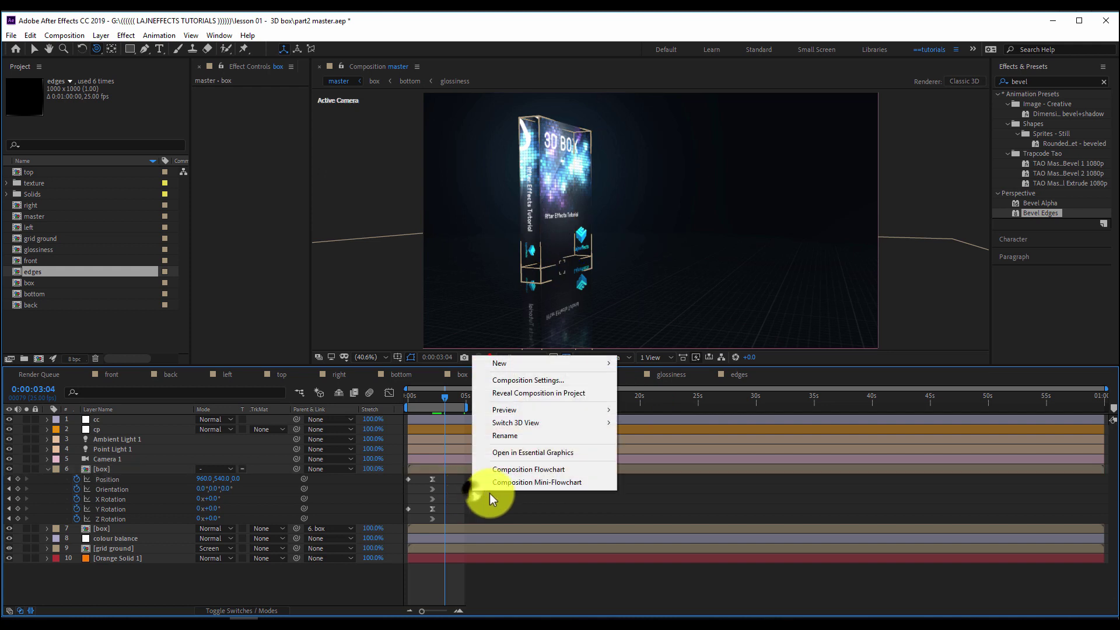
mouse_move(521, 368)
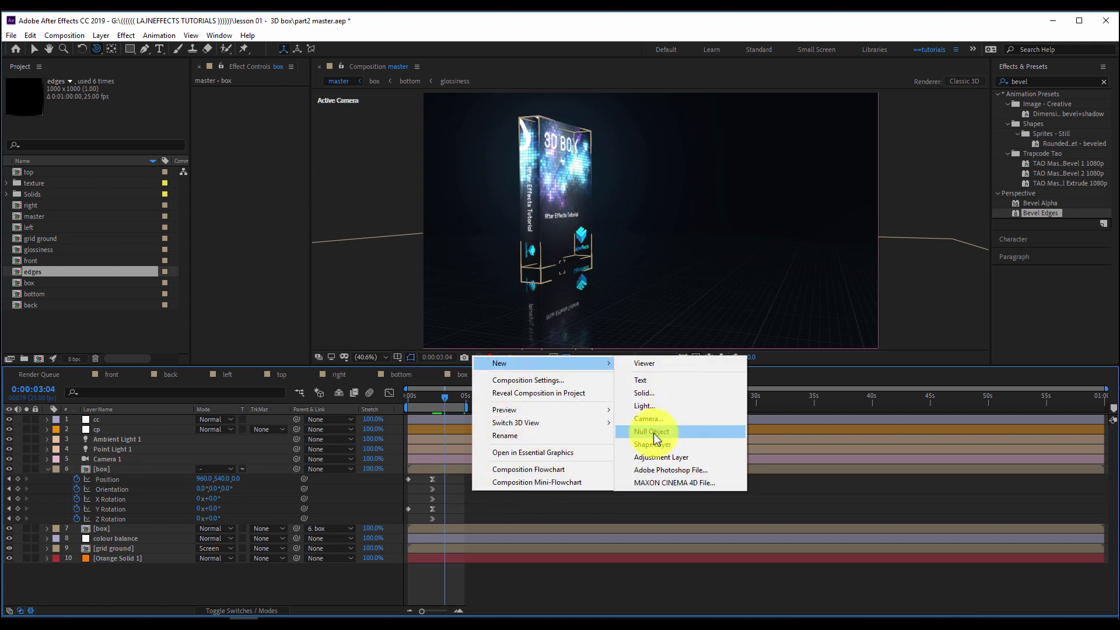
click(652, 432)
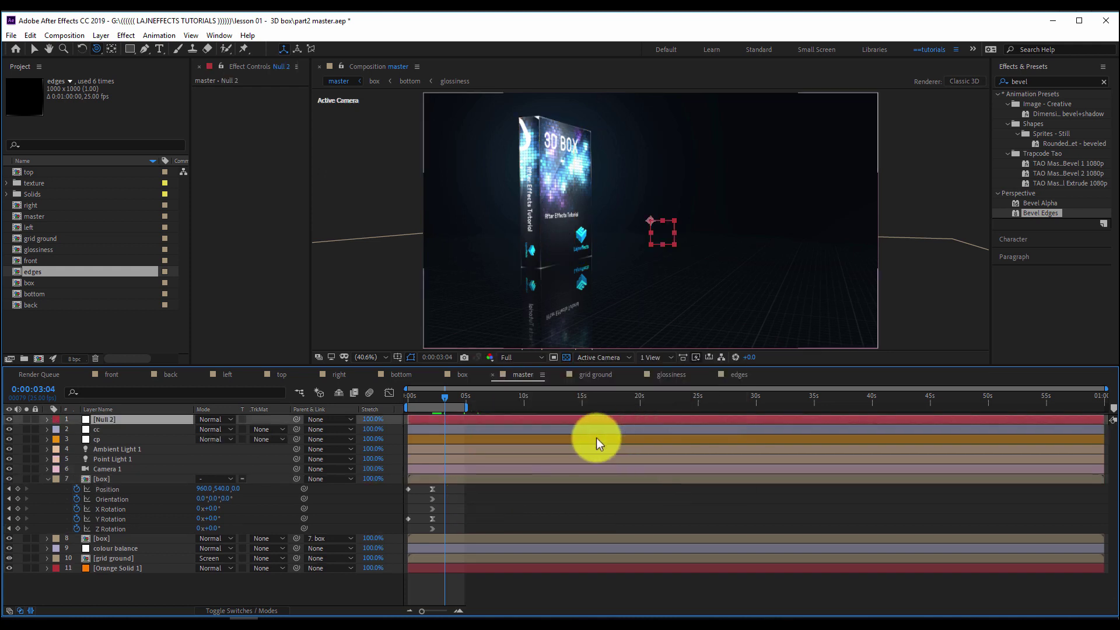
key(F4)
click(262, 420)
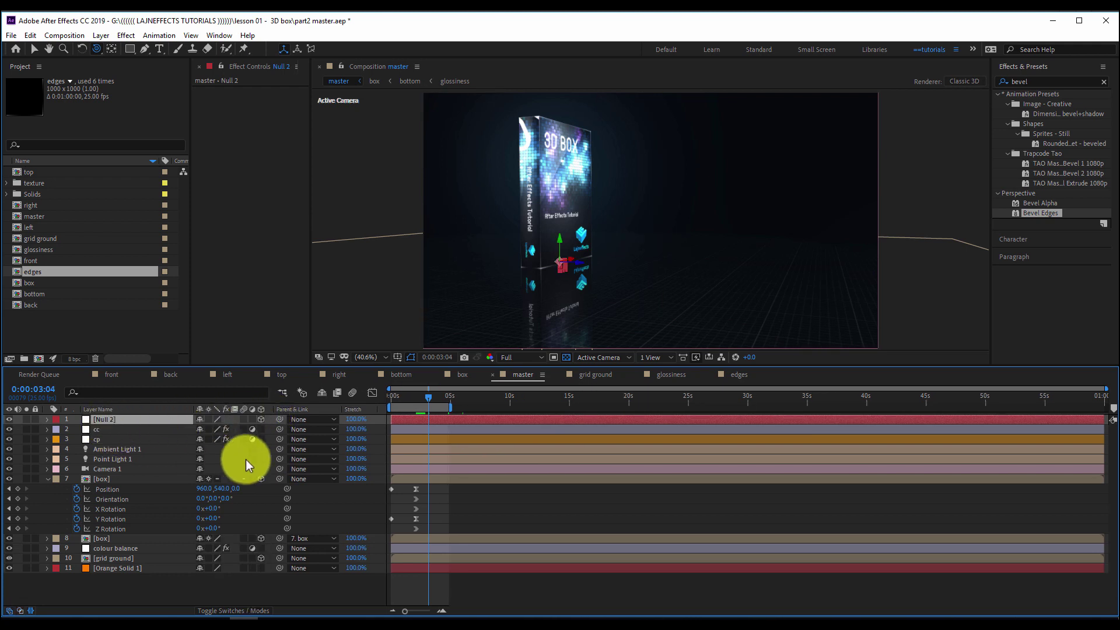
click(117, 469)
drag(278, 469, 121, 418)
Step: Reveal the null's rotation properties and keyframe Orientation and X, Y and Z Rotation at 0:00:00:00
click(110, 419)
key(r)
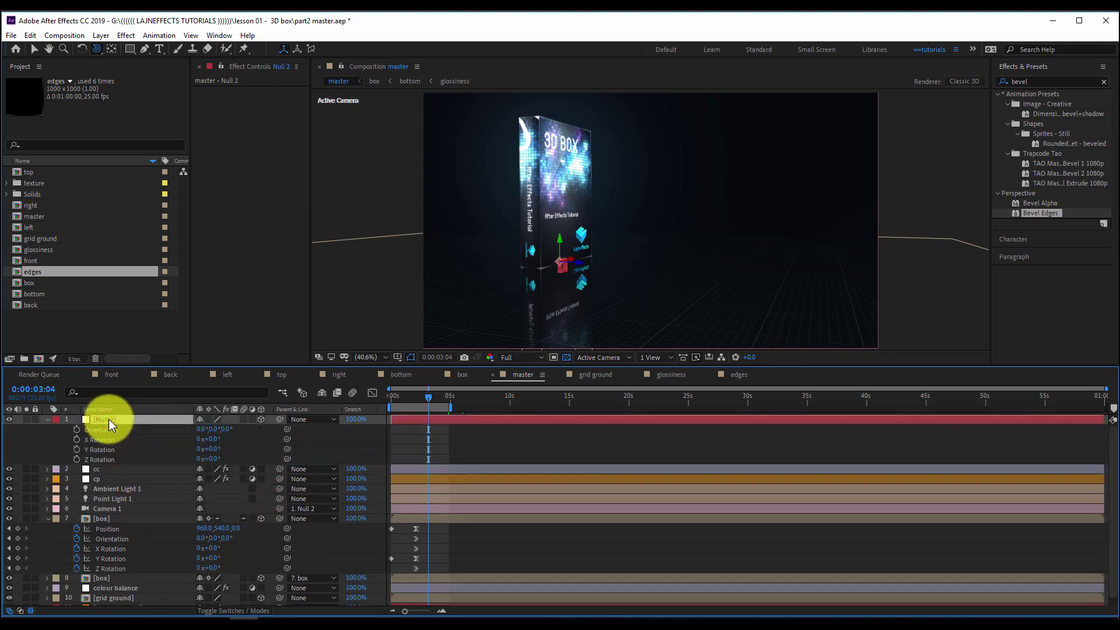
drag(397, 397, 372, 398)
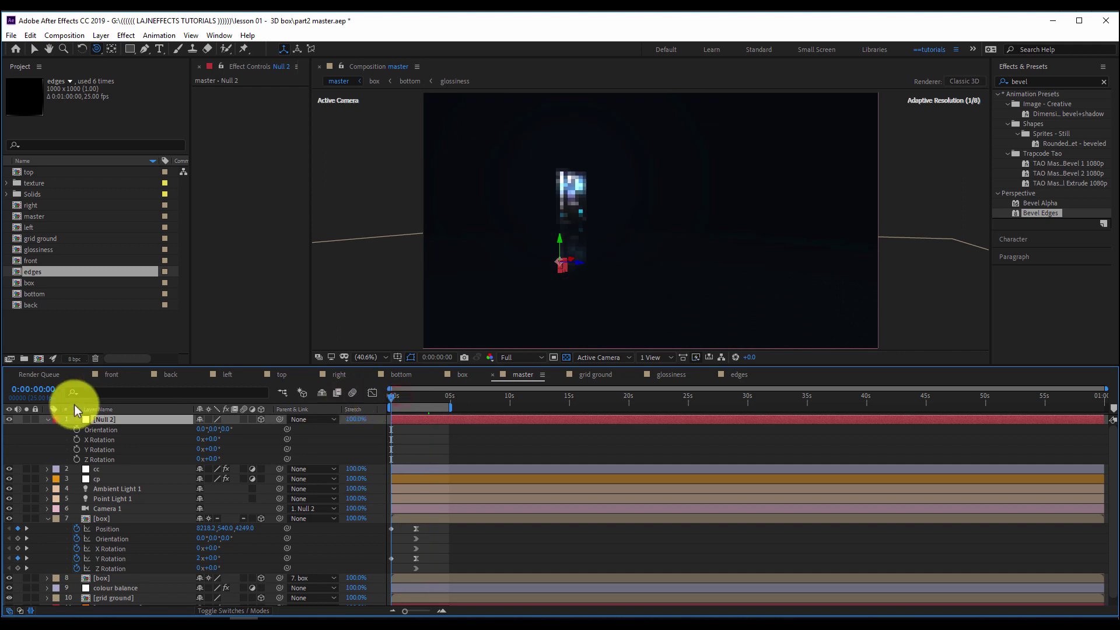
click(100, 430)
shift+click(99, 459)
click(76, 459)
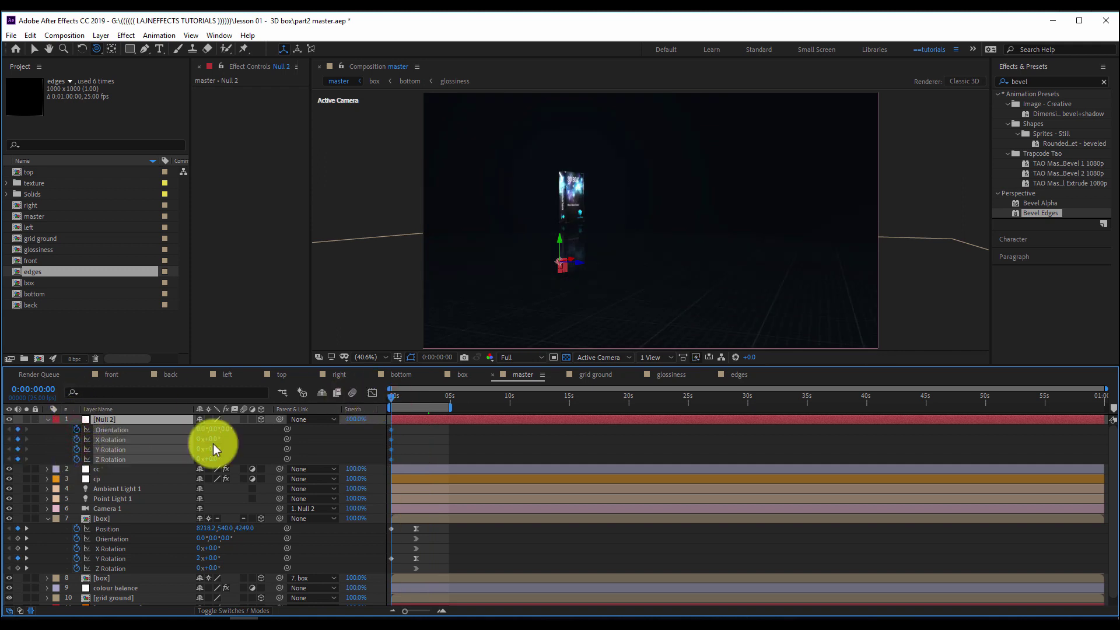
Step: Keyframe the null's Y Rotation at 0:00:09:24 and set its Y Rotation at 0:00:00:00 to -24°
click(510, 398)
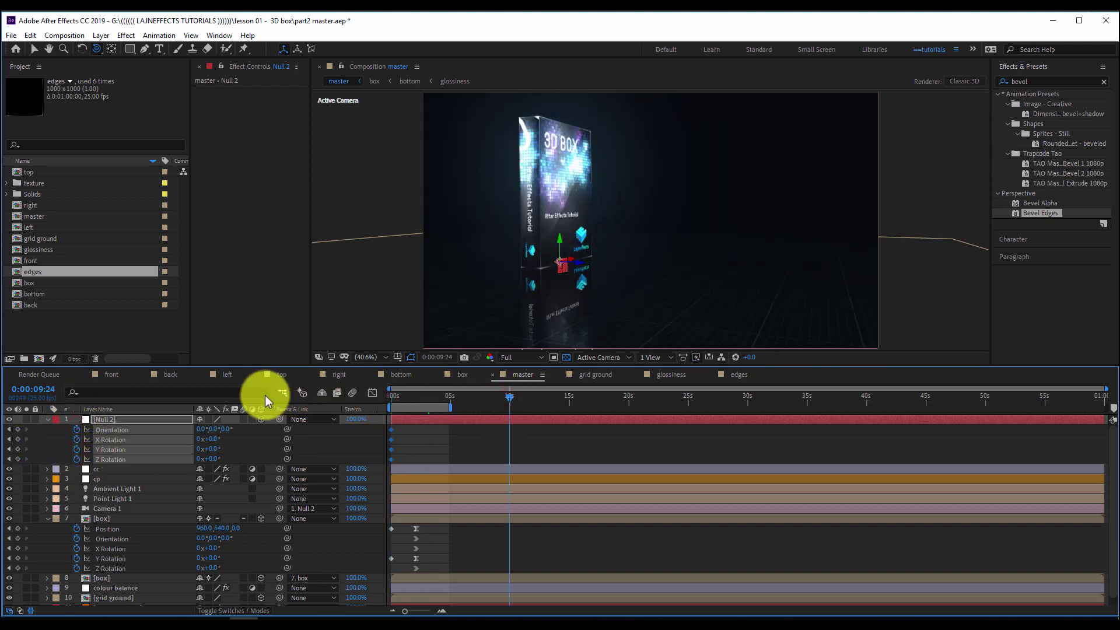
drag(214, 449, 212, 450)
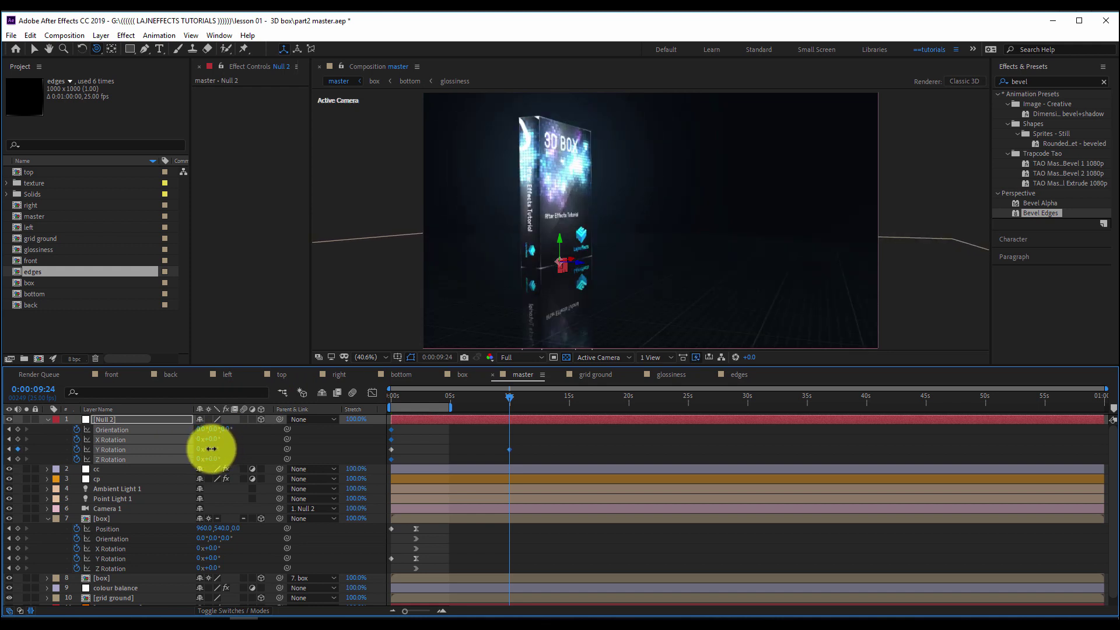
key(Home)
Step: Extend the work area to about 11 seconds and preview the camera rotation together with the box's fly-in
drag(451, 408, 521, 410)
key(space)
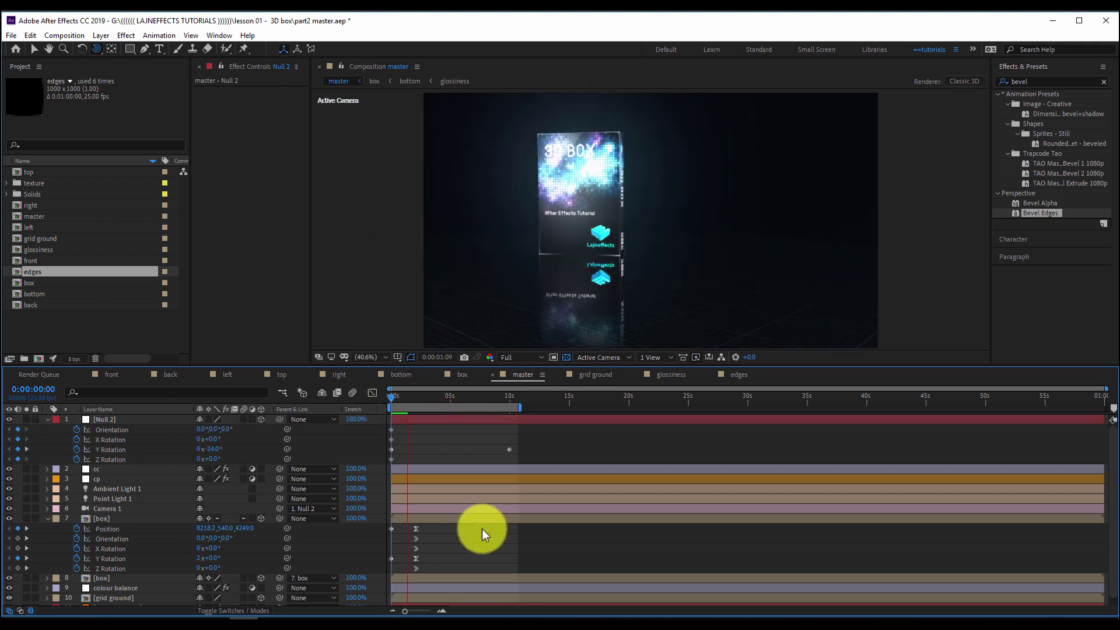
key(space)
key(space)
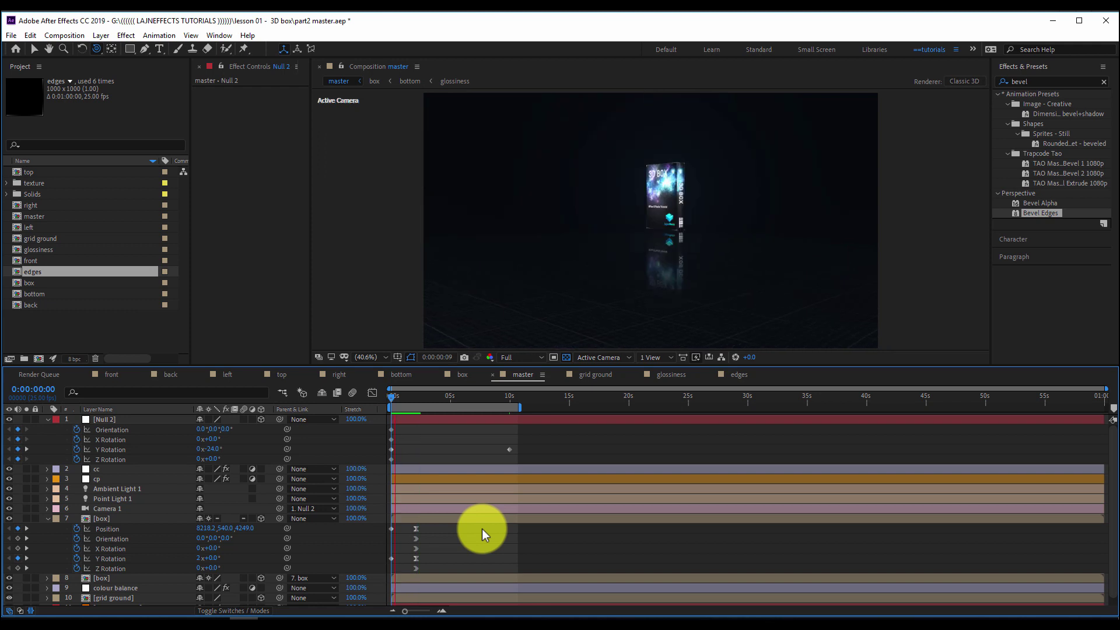
click(427, 399)
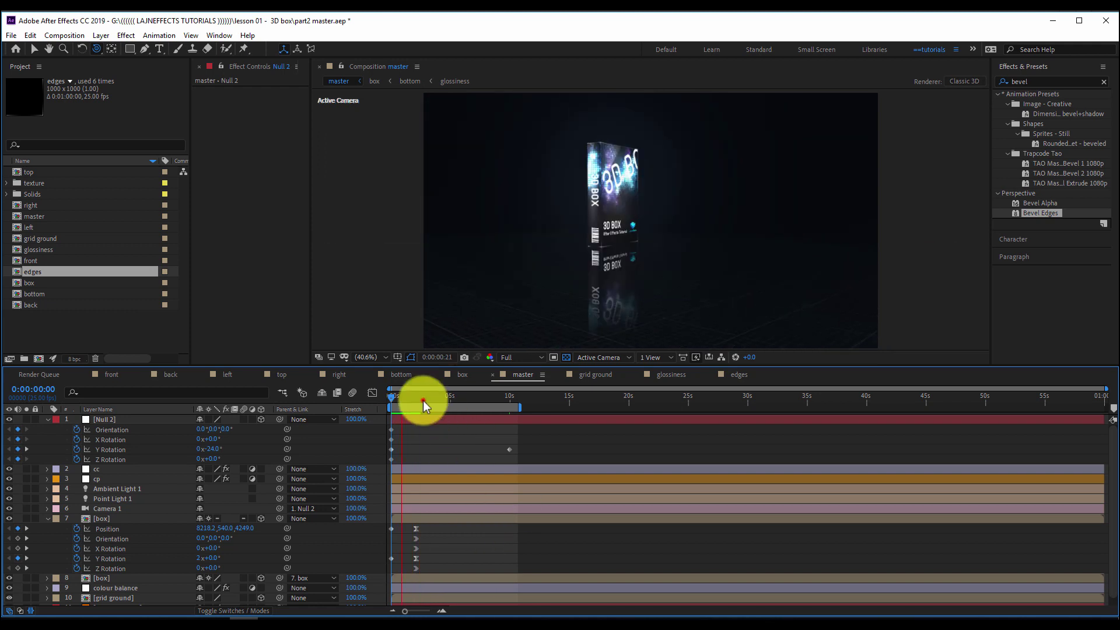